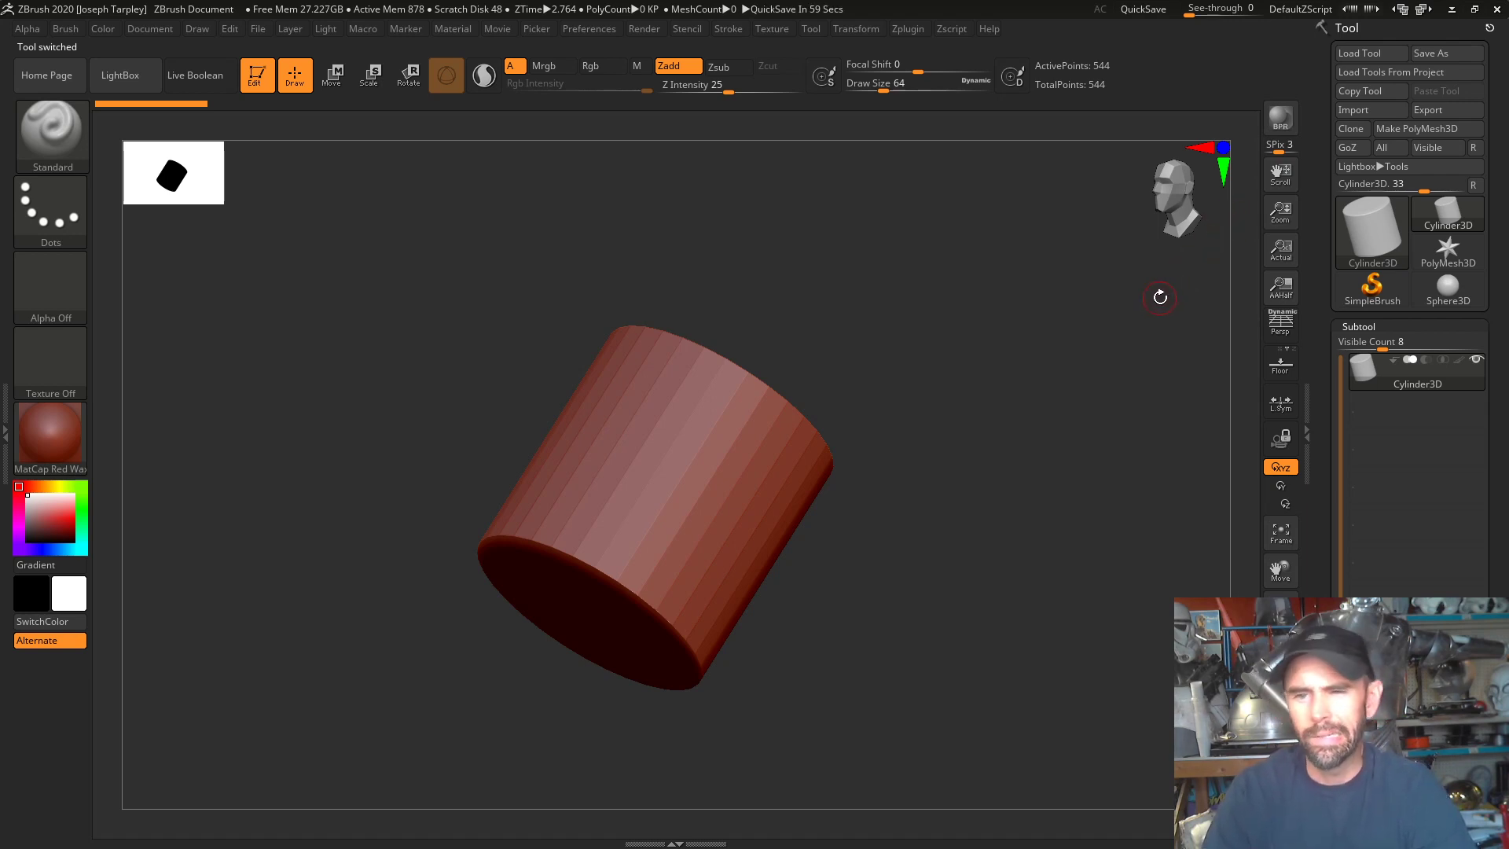
- Import the C3PO_Shorts STL mesh from the C-3PO files folder, with Skip Color enabled
click(1377, 111)
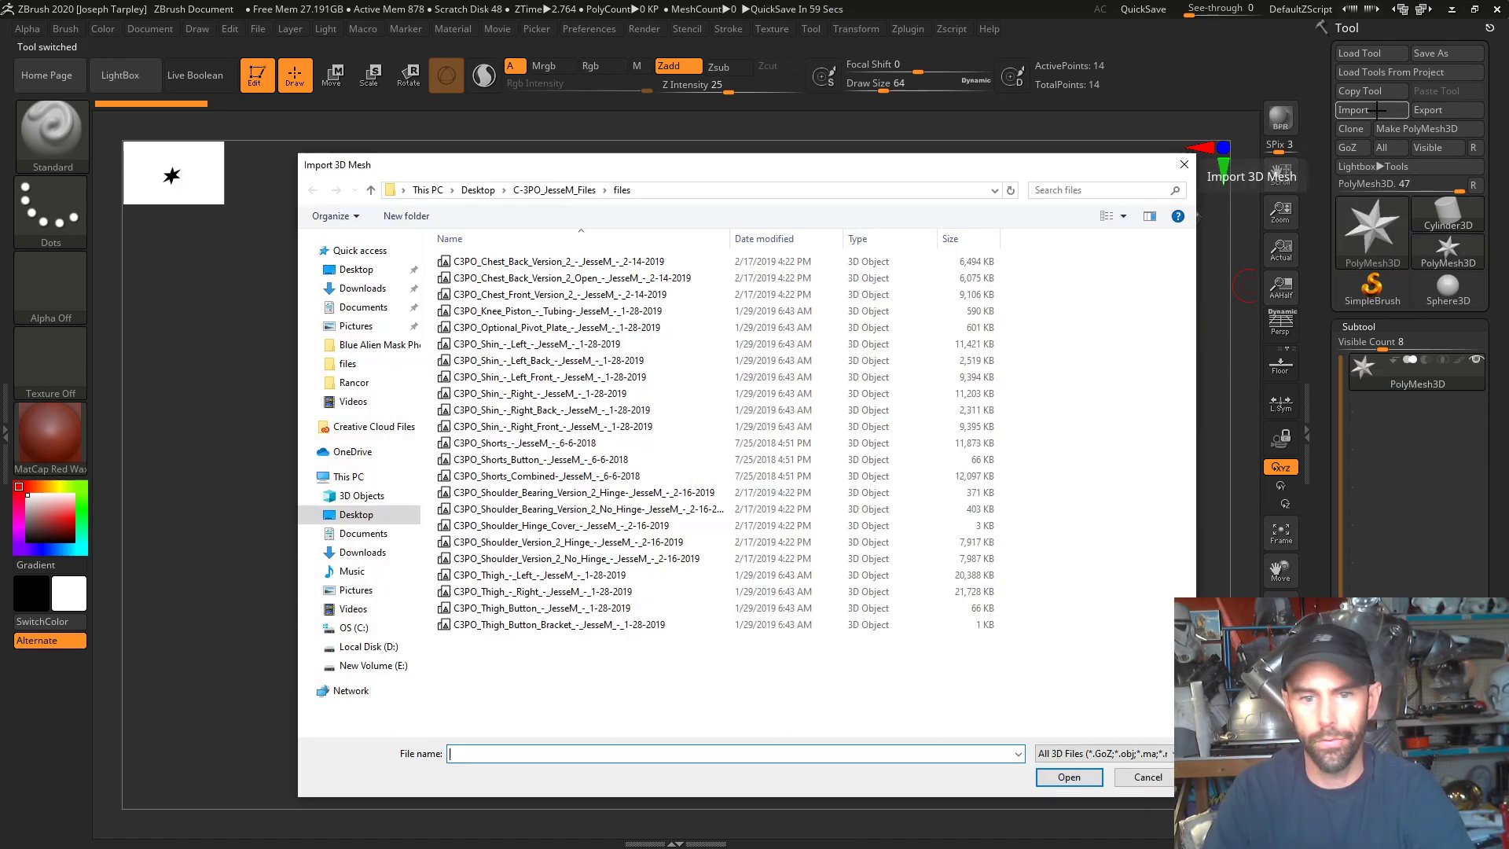
drag(927, 170, 879, 160)
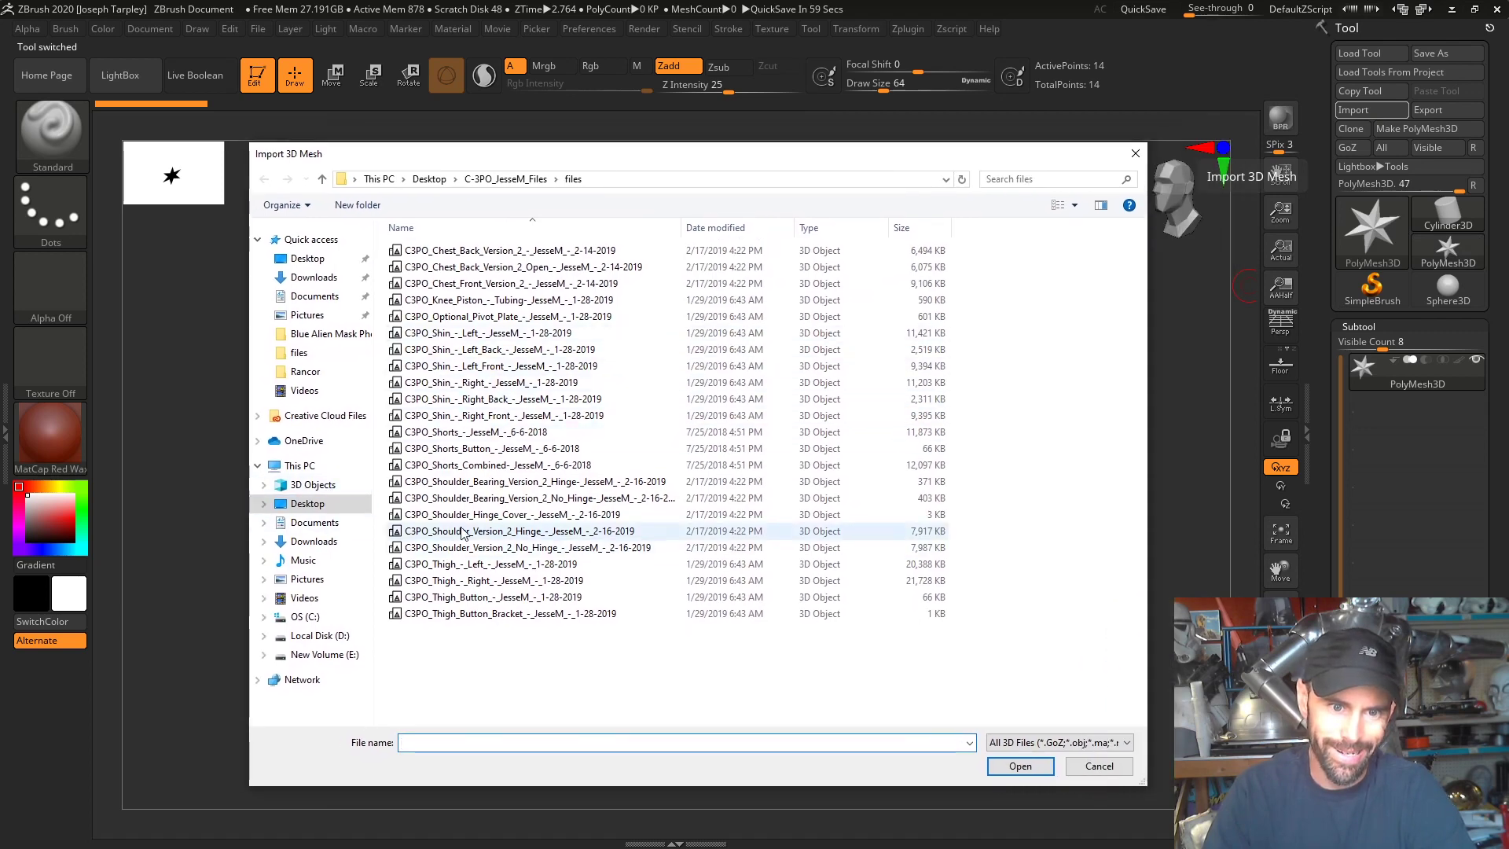
double_click(463, 432)
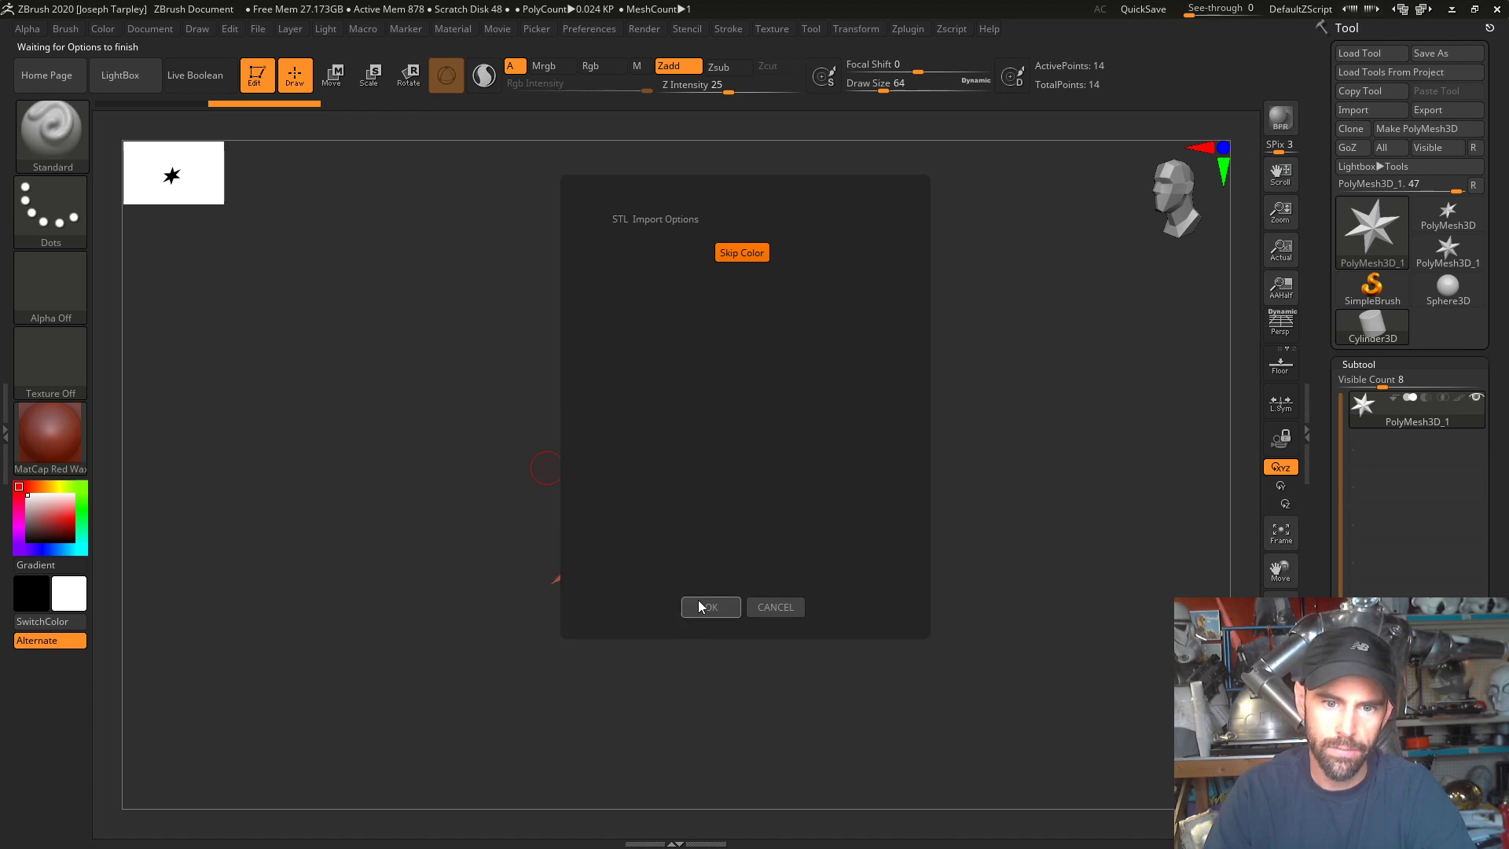
click(700, 607)
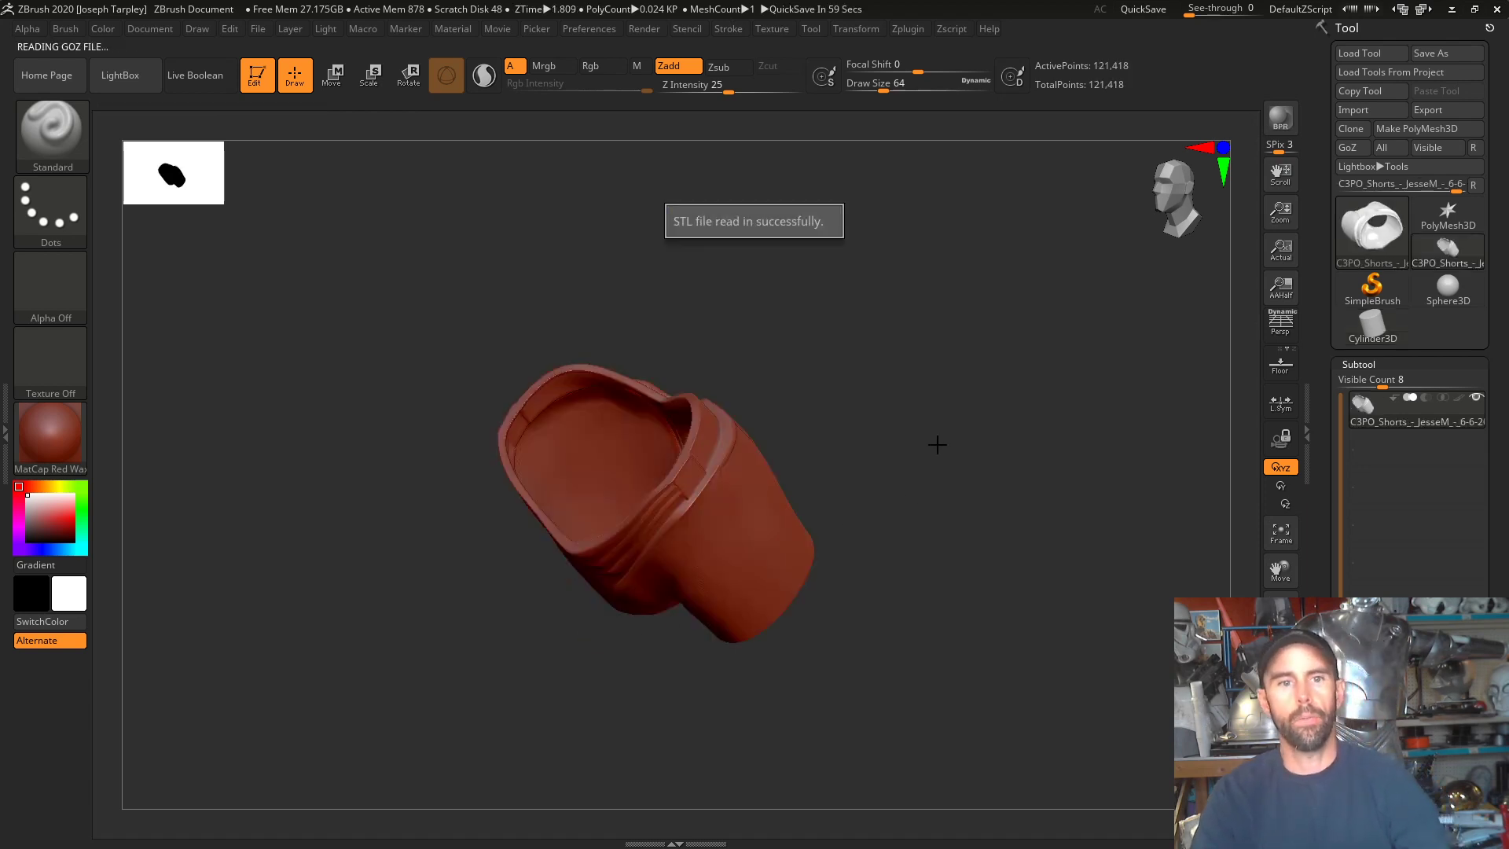
- Examine the imported shorts from the front and check their entry in the subtool list
drag(1045, 354, 1026, 319)
alt+drag(994, 444, 1033, 313)
drag(1032, 314, 1025, 435)
mouse_move(1014, 343)
alt+mouse_down()
mouse_move(1004, 364)
mouse_move(1032, 350)
alt+mouse_up()
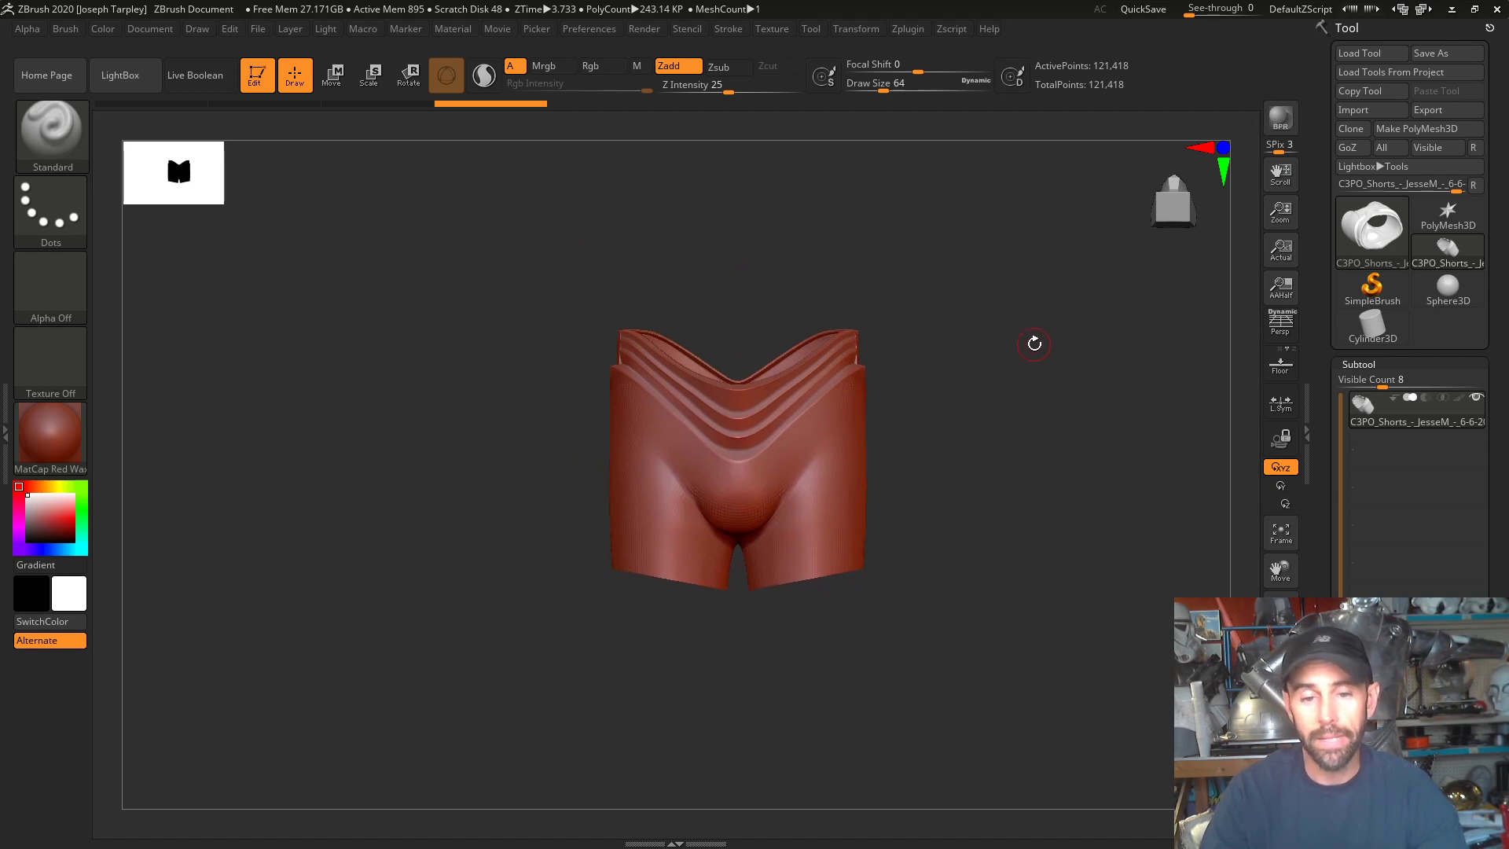
mouse_move(1048, 412)
alt+mouse_down()
mouse_move(1030, 397)
mouse_move(1047, 389)
alt+mouse_up()
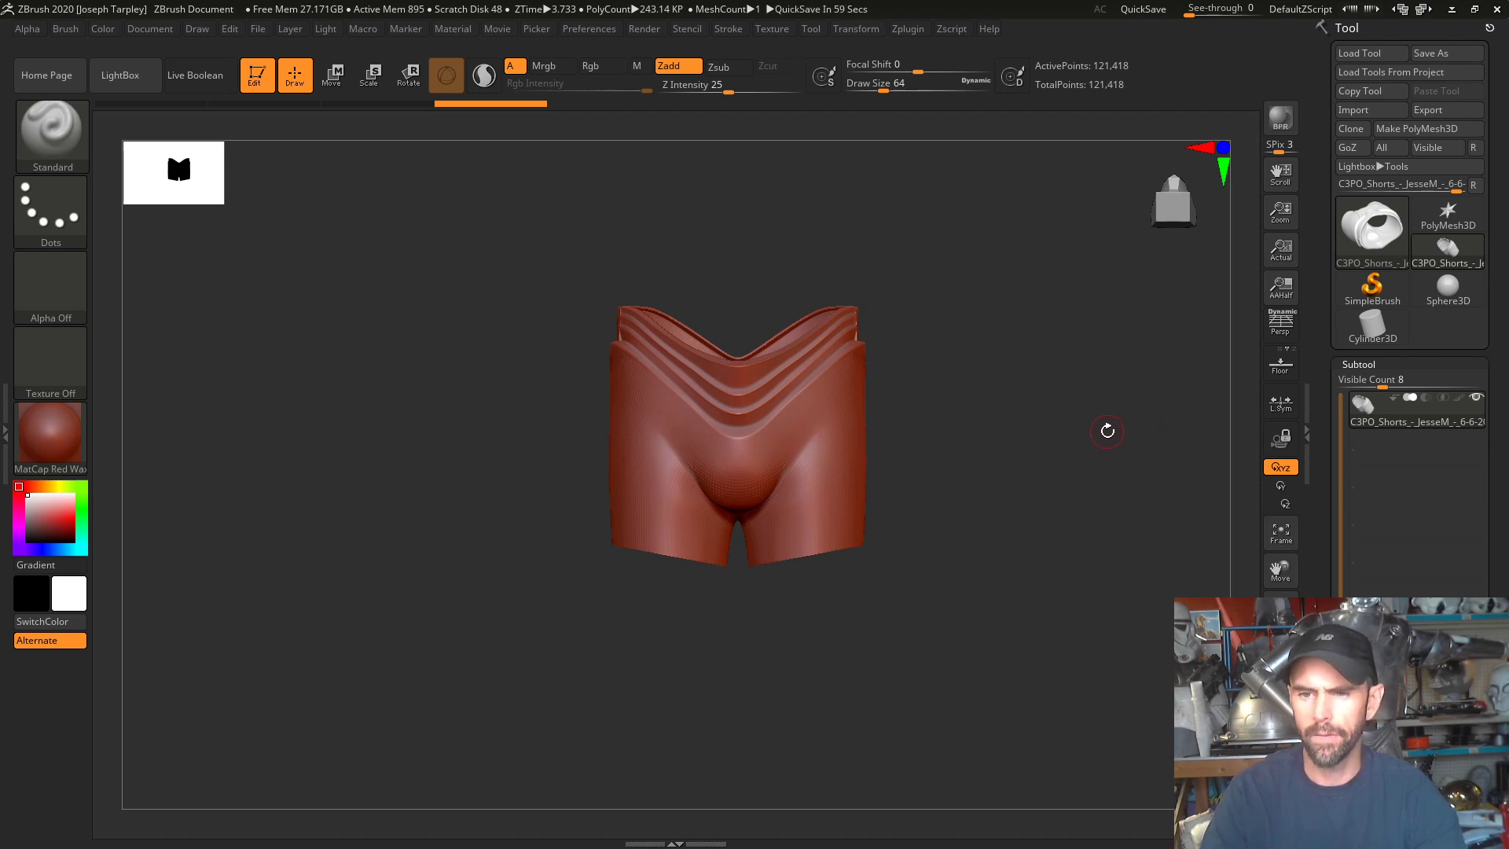
drag(1061, 424, 1046, 404)
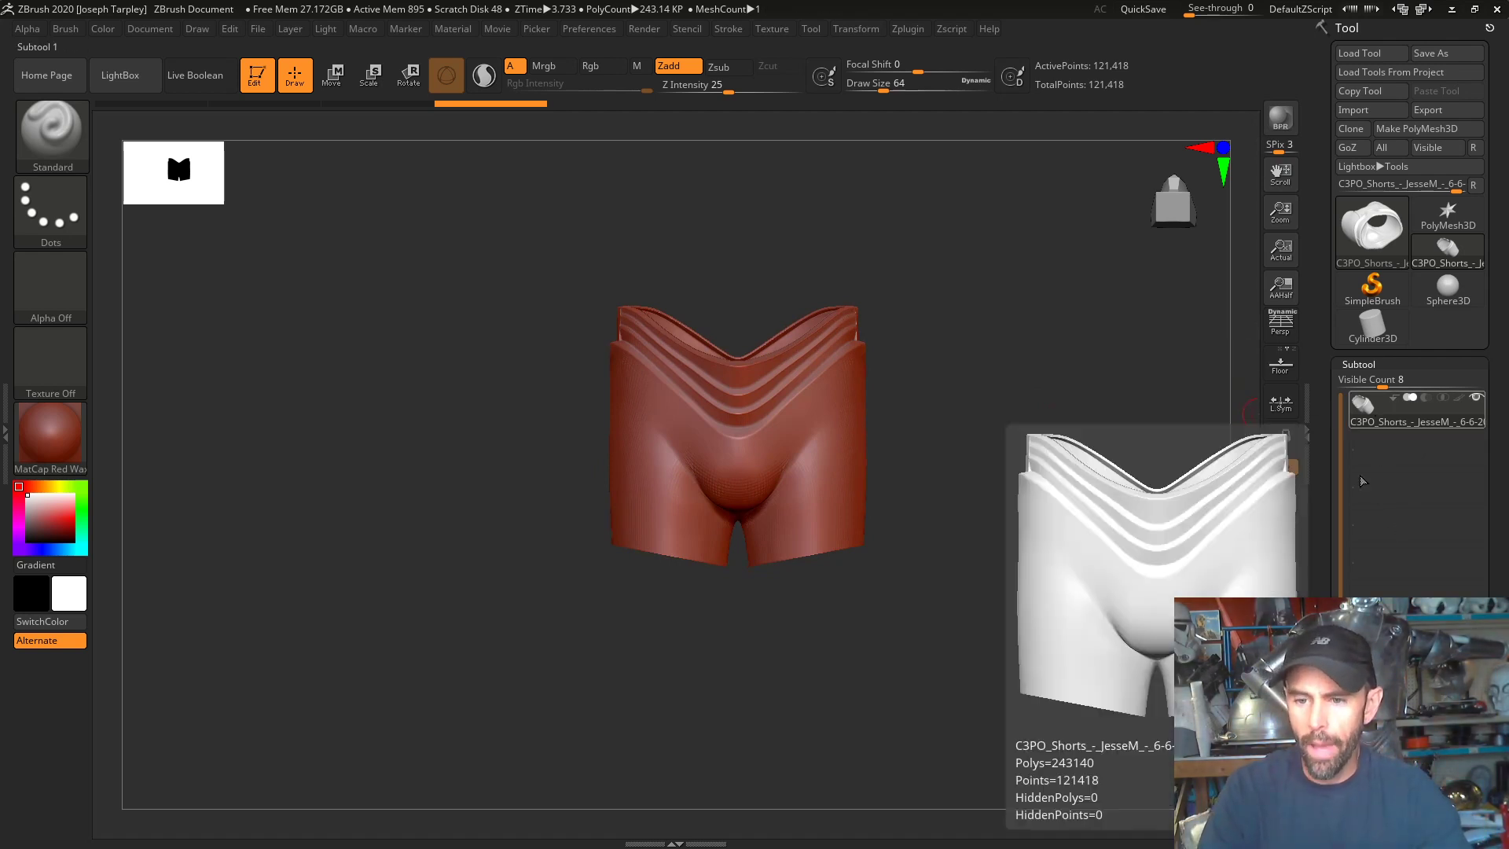
scroll(1323, 590, down, 4)
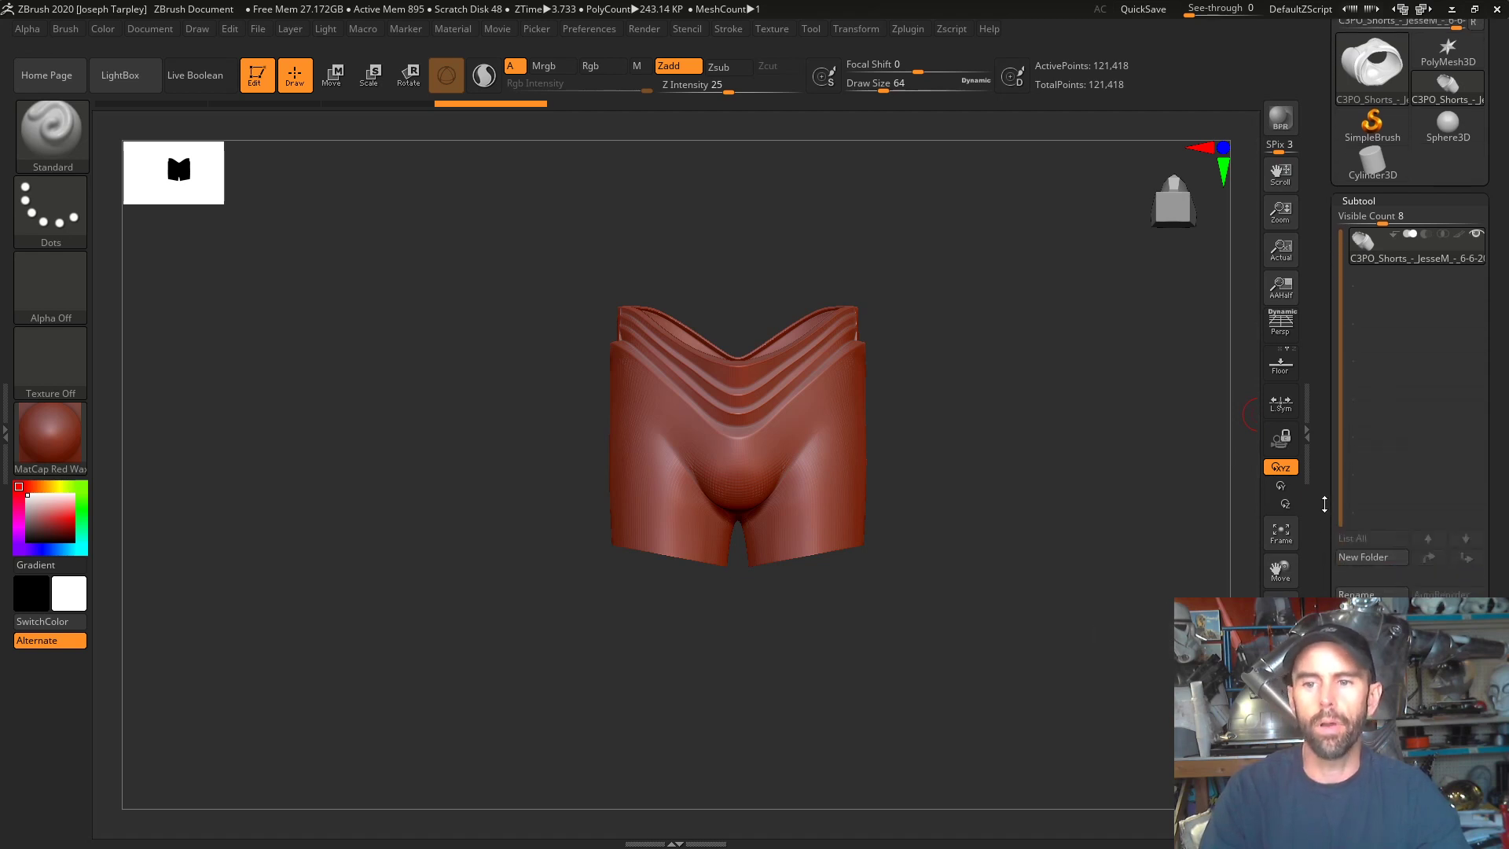
mouse_move(1385, 235)
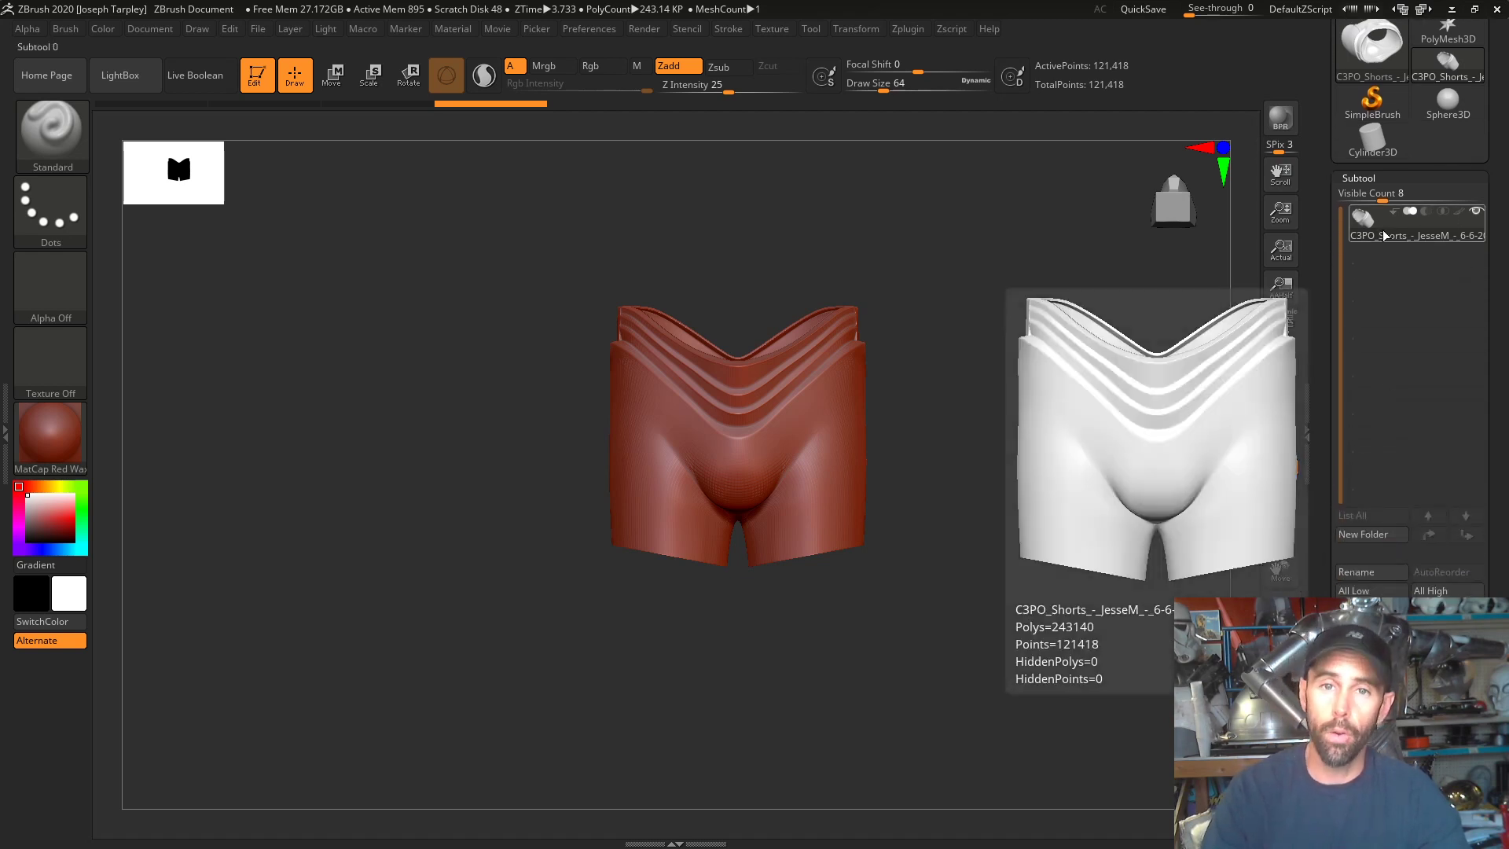
scroll(1336, 281, up, 4)
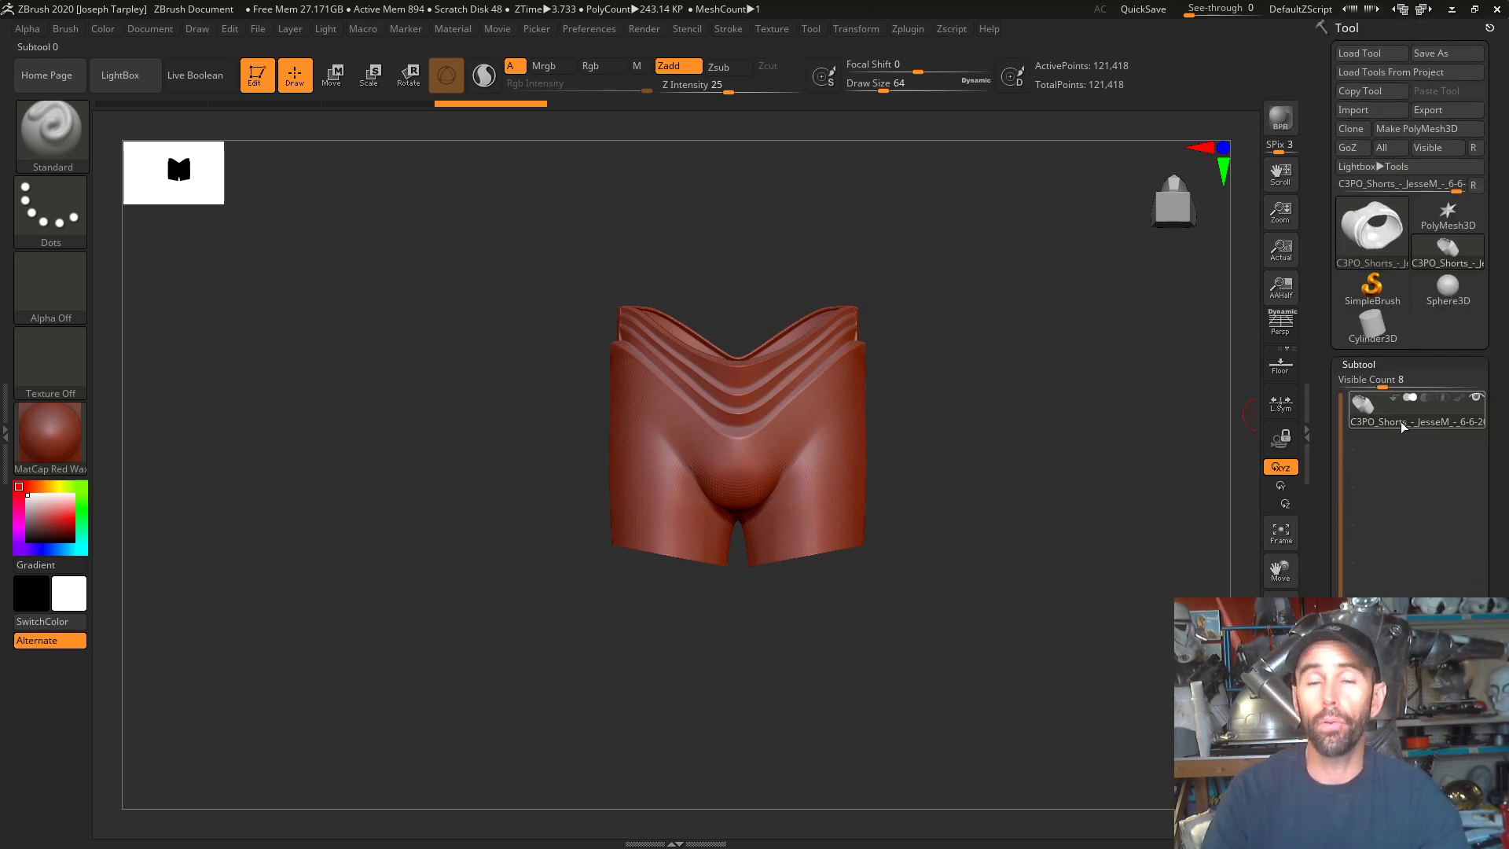
mouse_move(1383, 417)
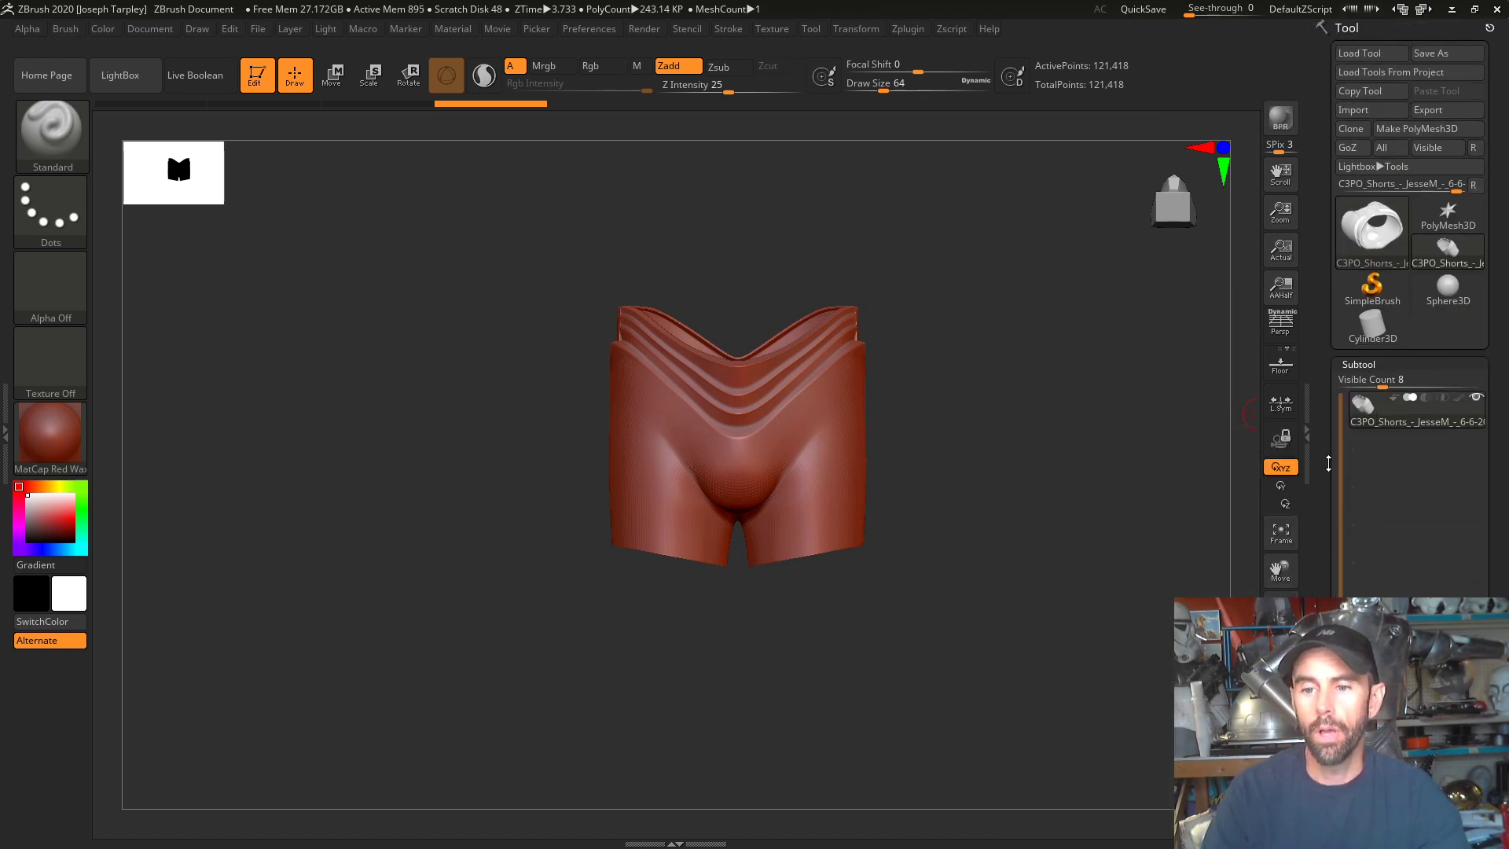
- Insert a Cube3D mesh as a placeholder subtool below the shorts
scroll(1336, 466, down, 5)
click(1371, 606)
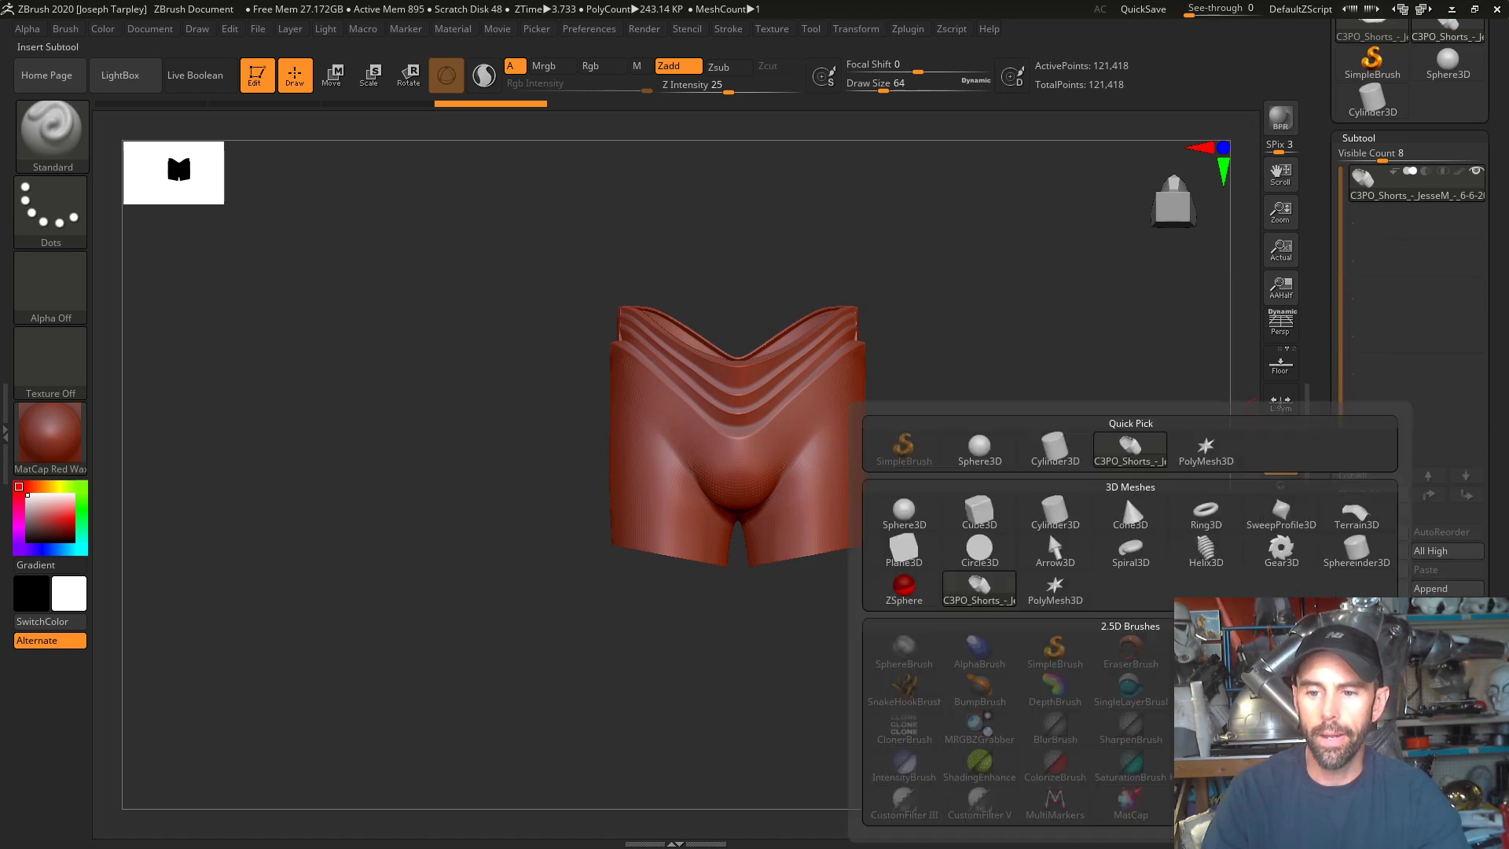
click(979, 511)
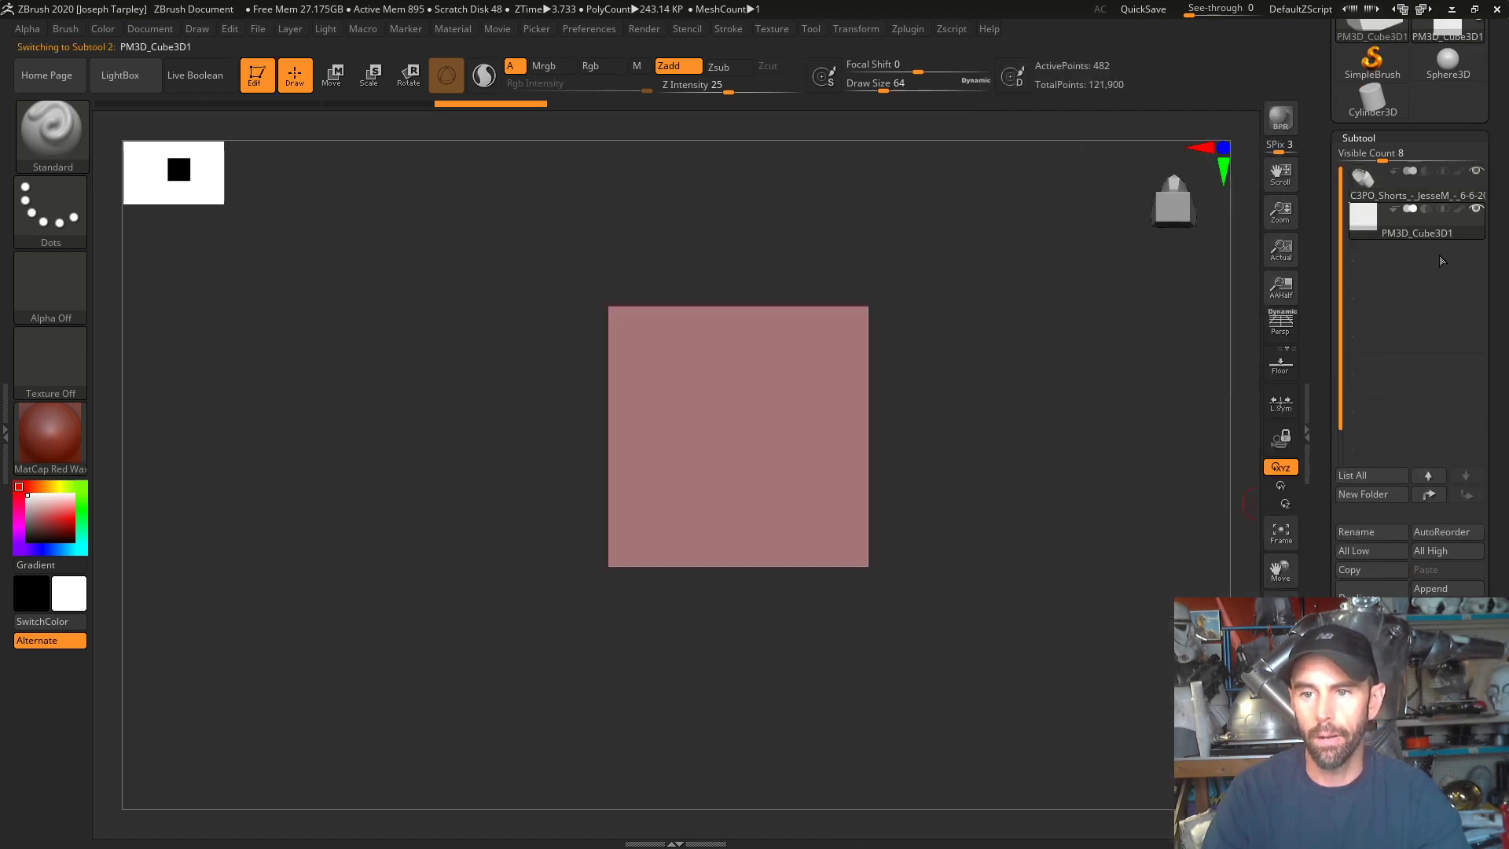
- Duplicate the cube subtool until there are seven placeholder cubes below the shorts
click(1362, 595)
click(1362, 595)
click(1362, 595)
click(1362, 595)
click(1362, 595)
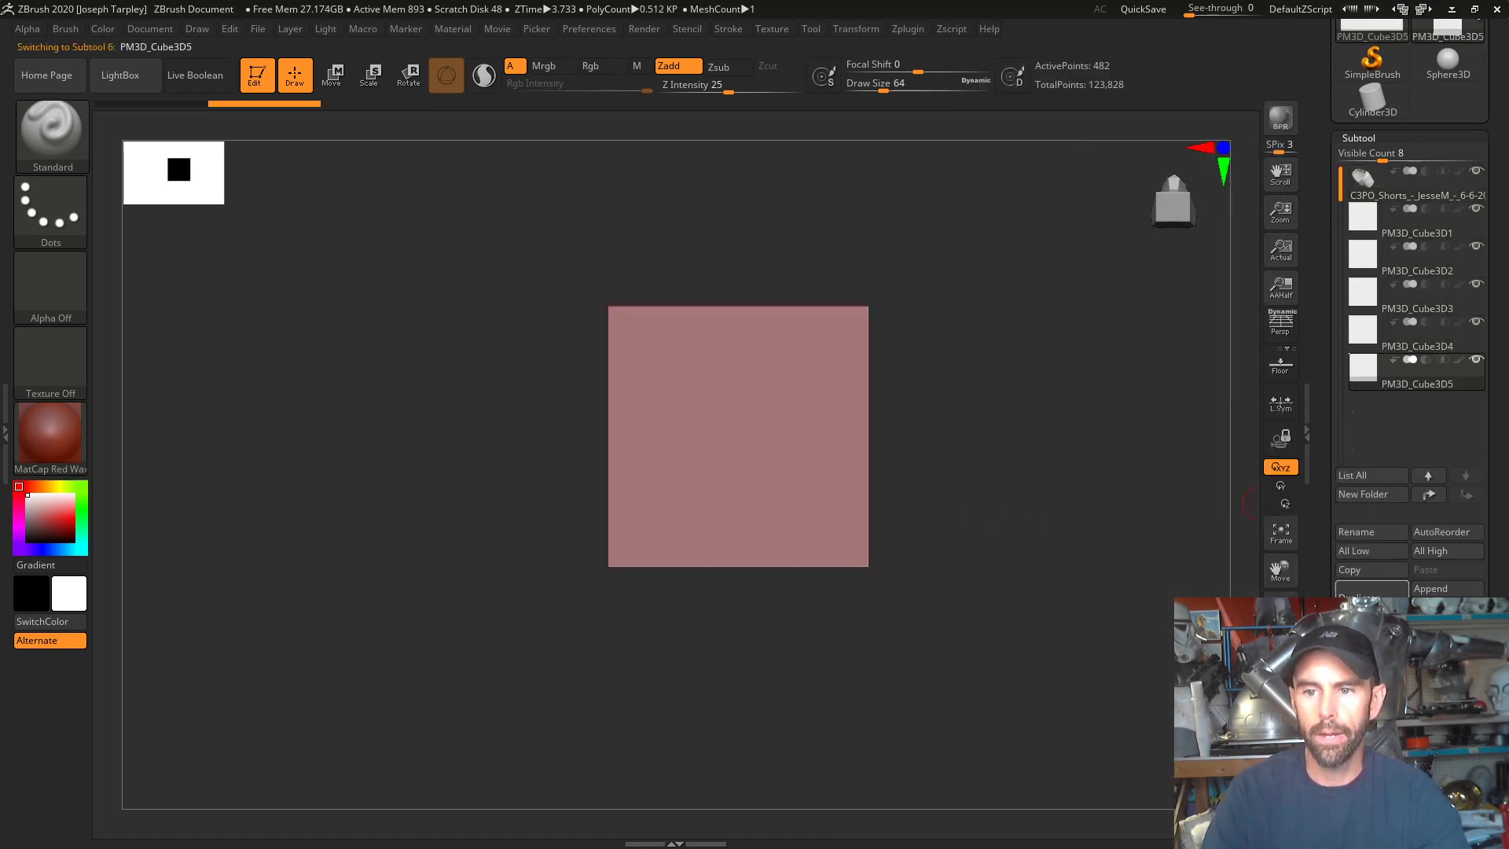
click(1362, 595)
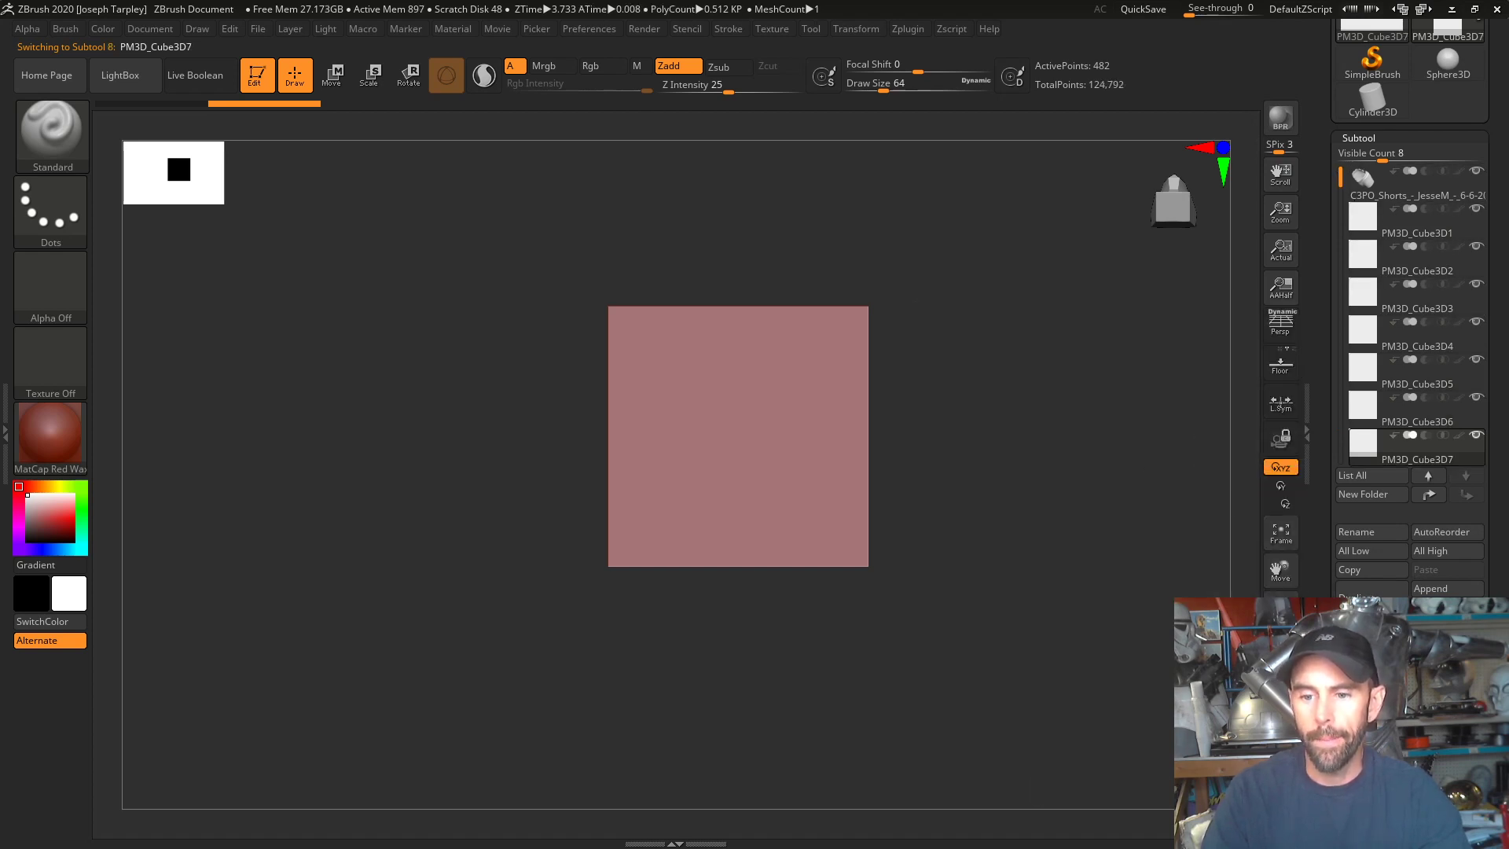
- Replace the first placeholder cube, PM3D_Cube3D1, by importing the C3PO_Thigh_-_Left STL mesh with Skip Color enabled
scroll(1367, 501, up, 3)
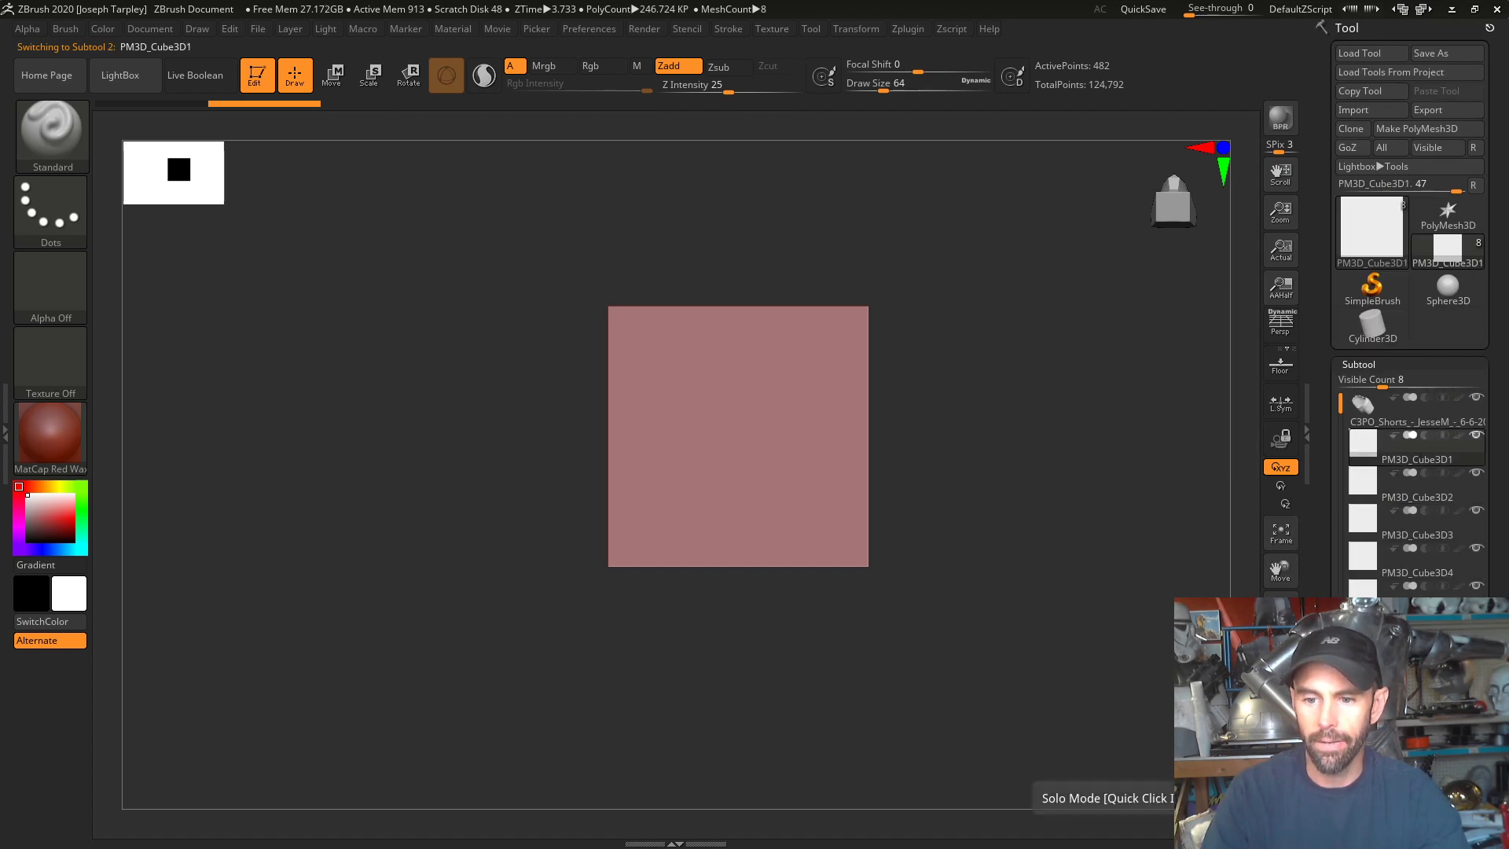
mouse_move(1032, 443)
mouse_down()
mouse_move(1095, 499)
mouse_move(1067, 459)
mouse_up()
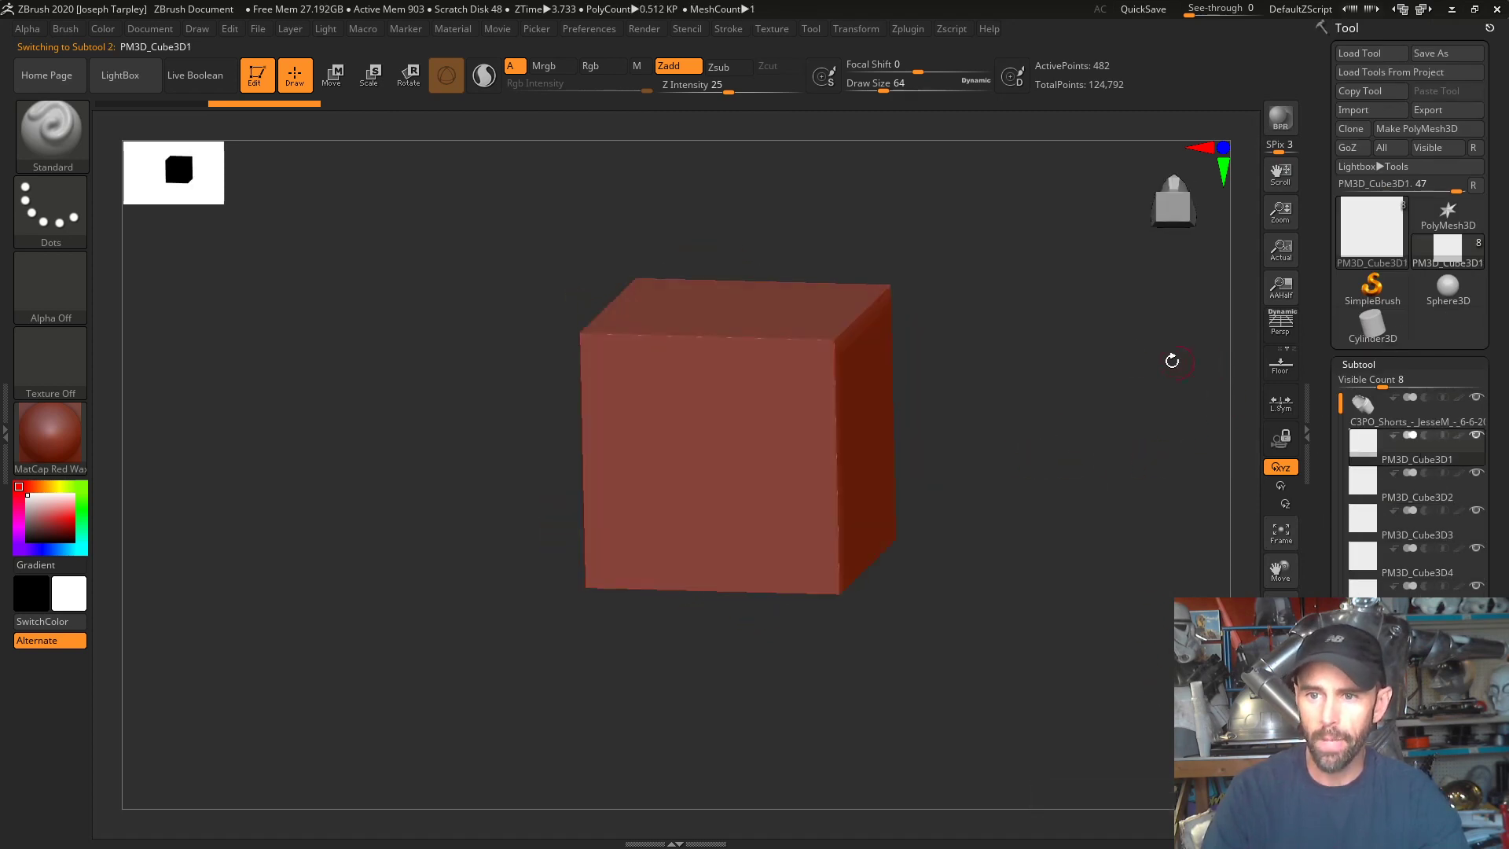
click(1370, 110)
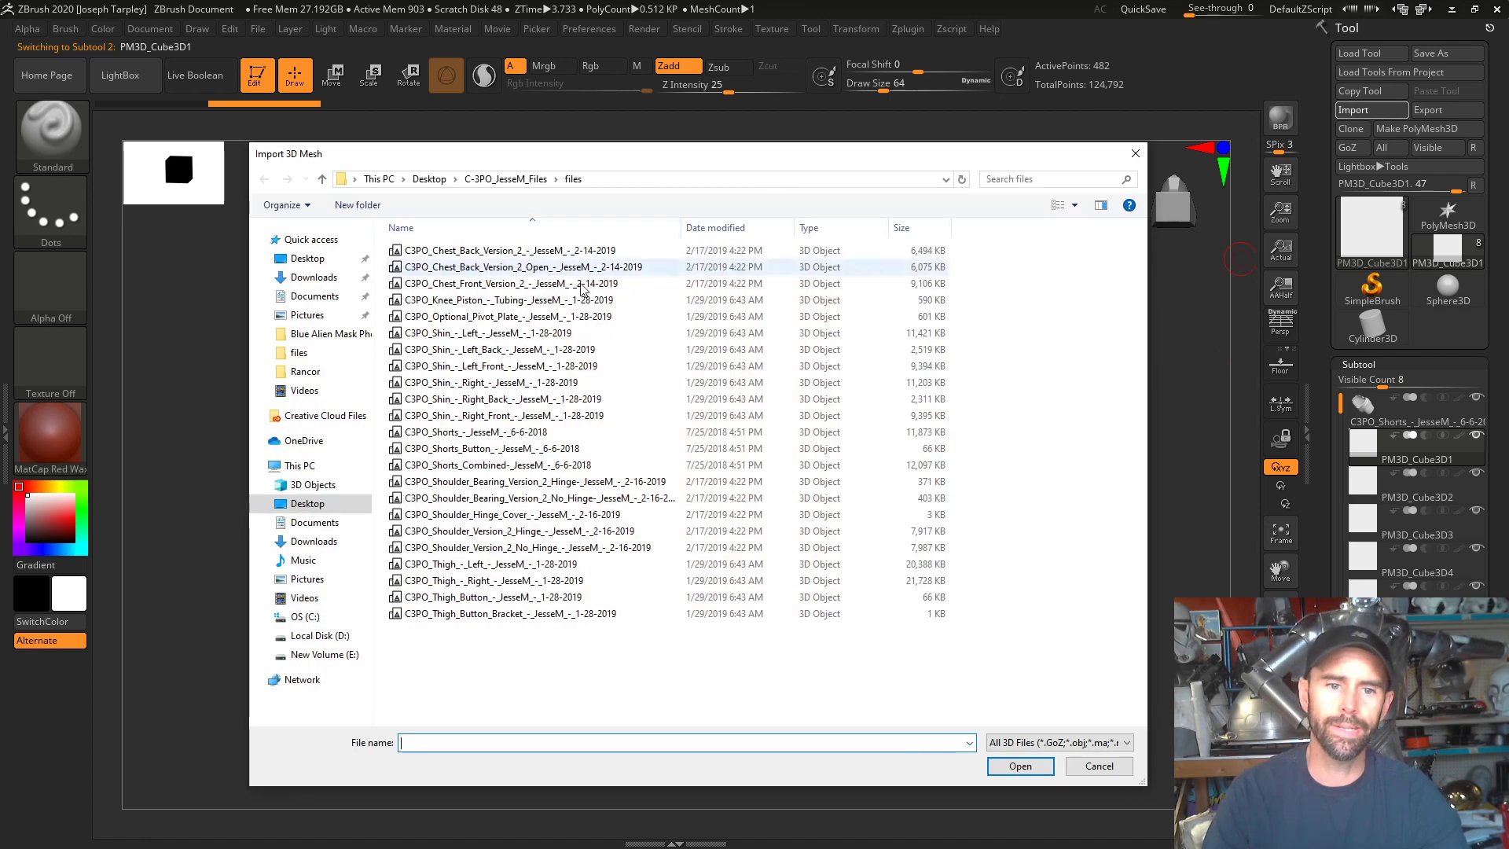
double_click(462, 588)
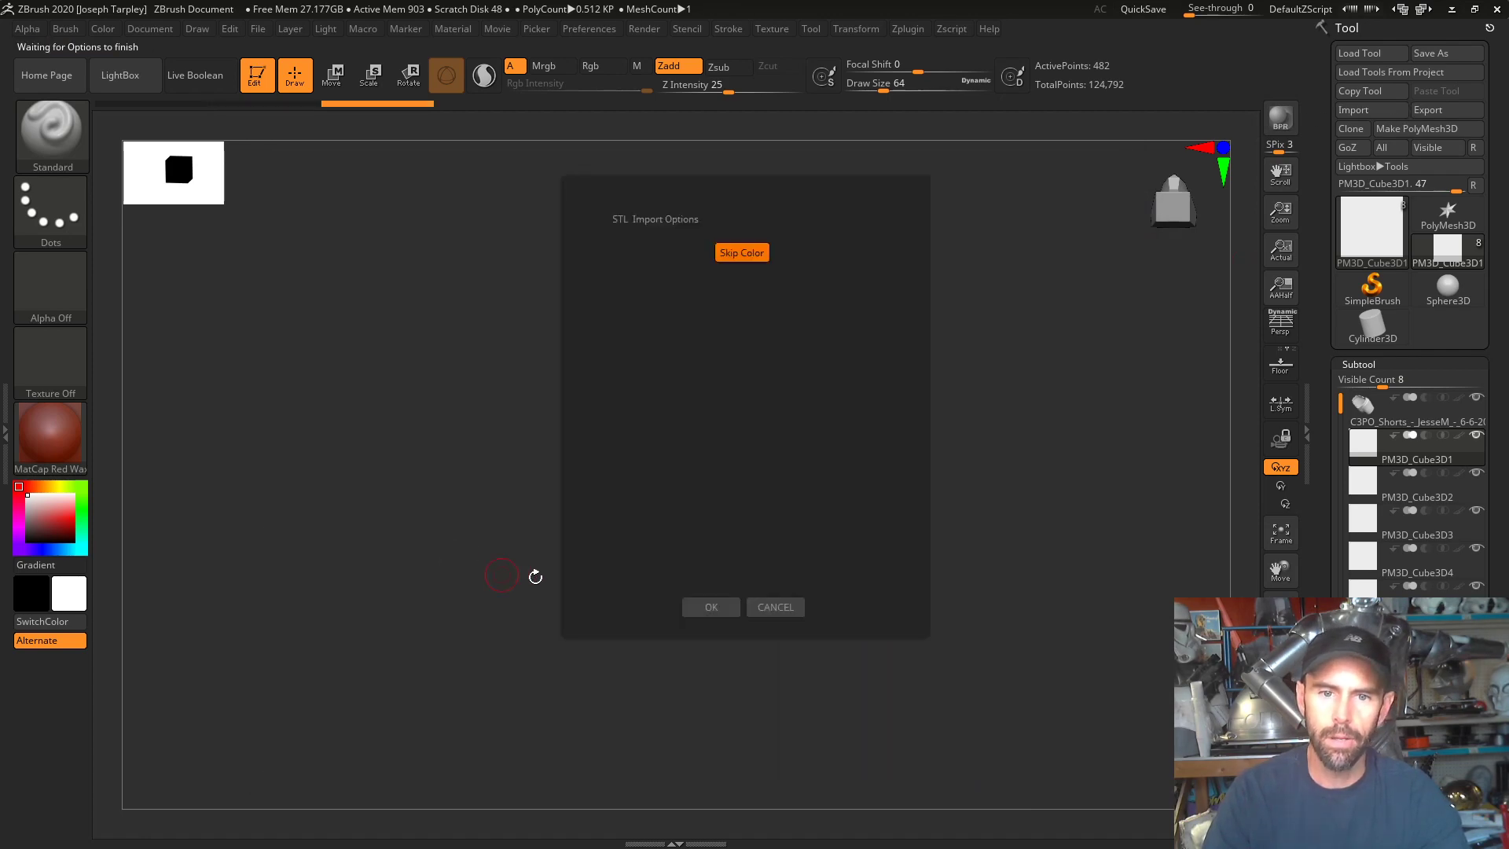
click(705, 608)
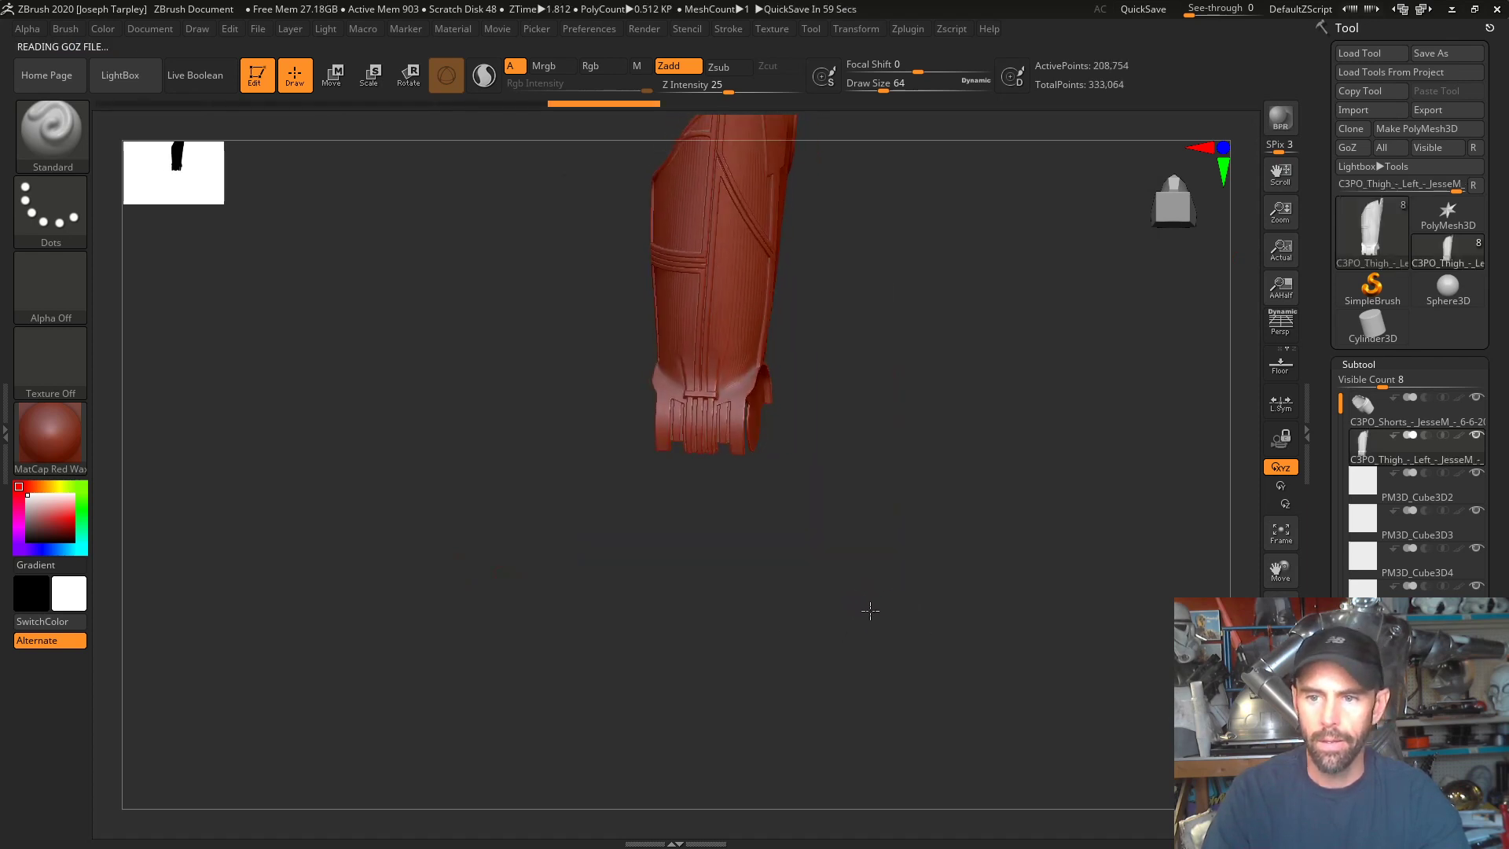
- Replace the second placeholder cube, PM3D_Cube3D2, by importing the C3PO_Thigh_-_Right STL mesh with Skip Color enabled
click(1416, 497)
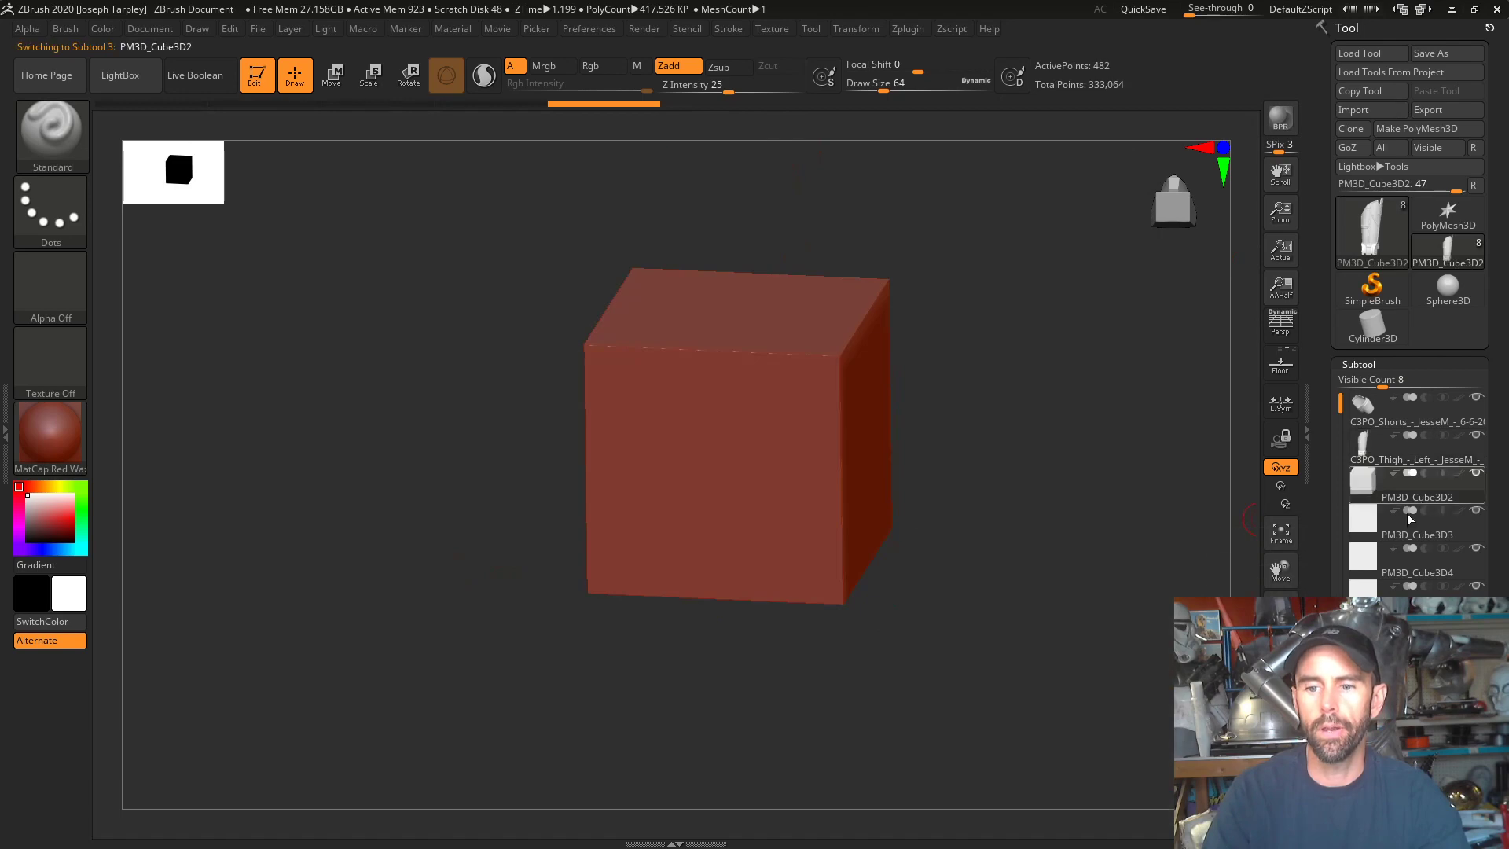
click(1360, 110)
double_click(519, 581)
click(711, 607)
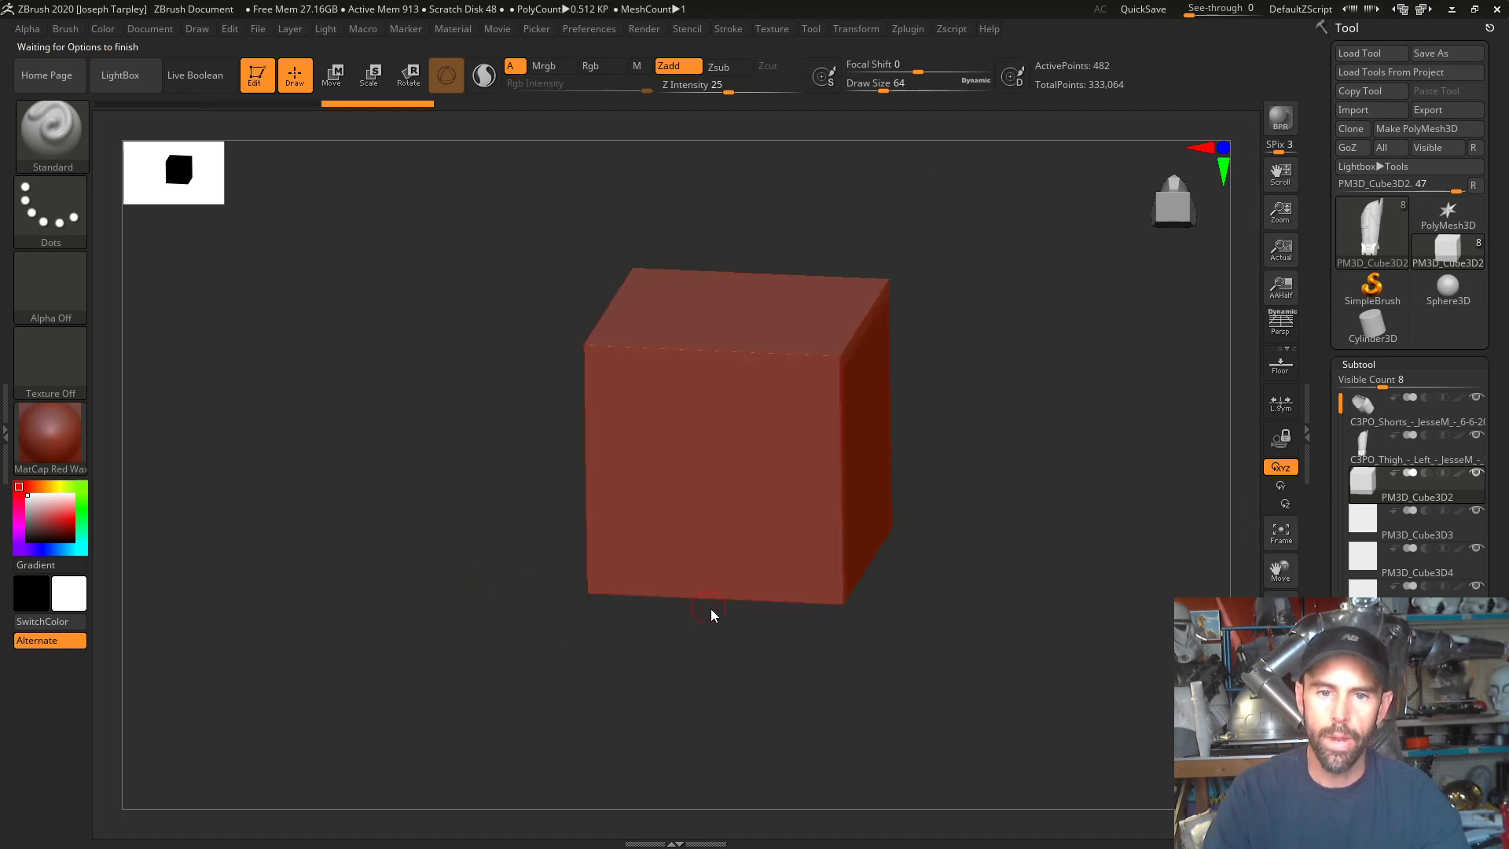
drag(1102, 563, 1072, 578)
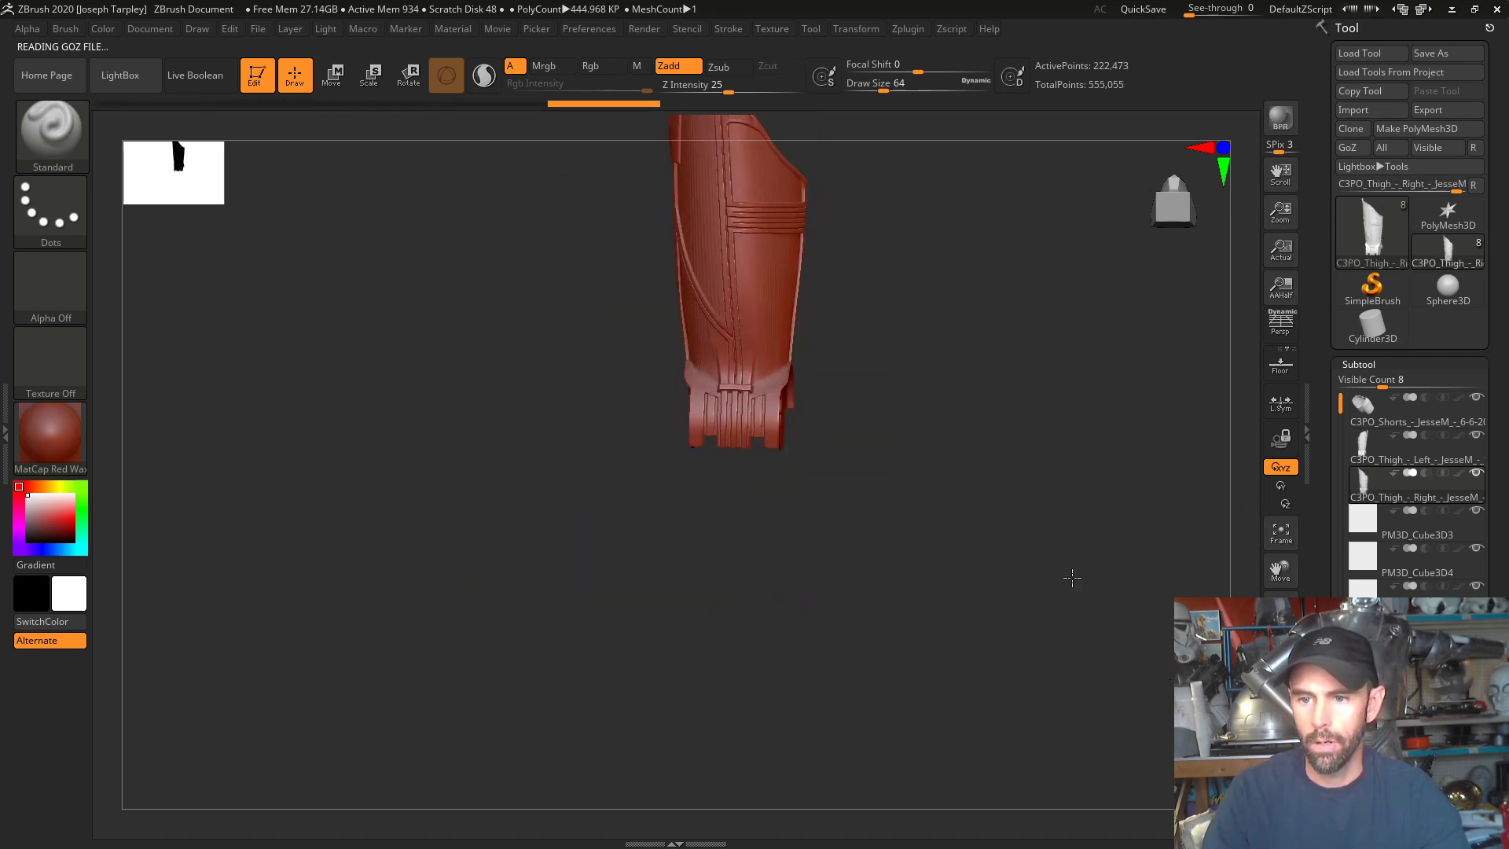
- Replace the third placeholder cube, PM3D_Cube3D3, with the imported C3PO_Shin_-_Left_Back STL mesh and inspect its shape from several sides
click(1422, 539)
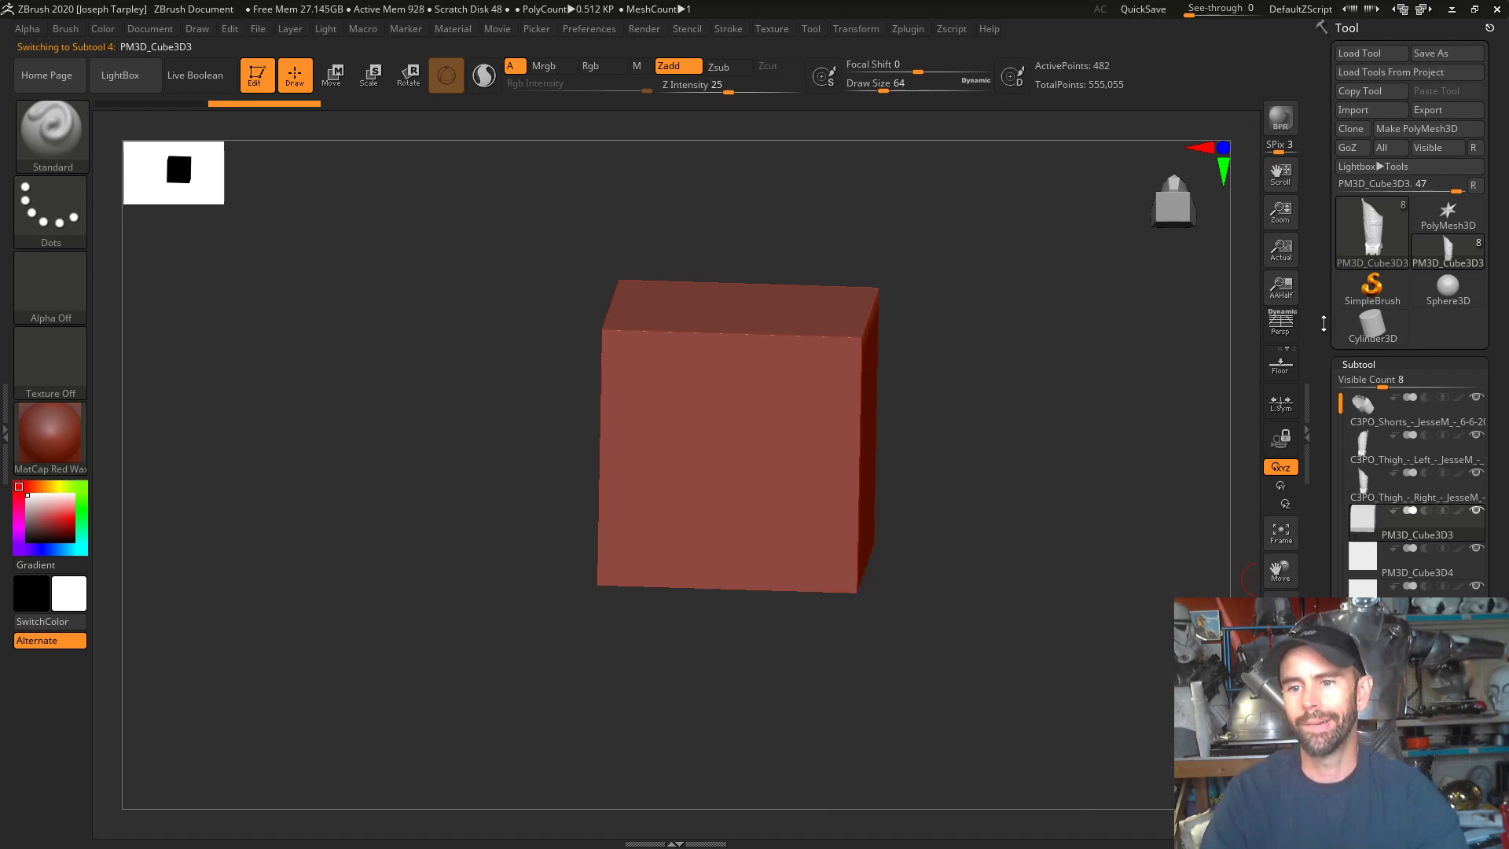
click(1360, 109)
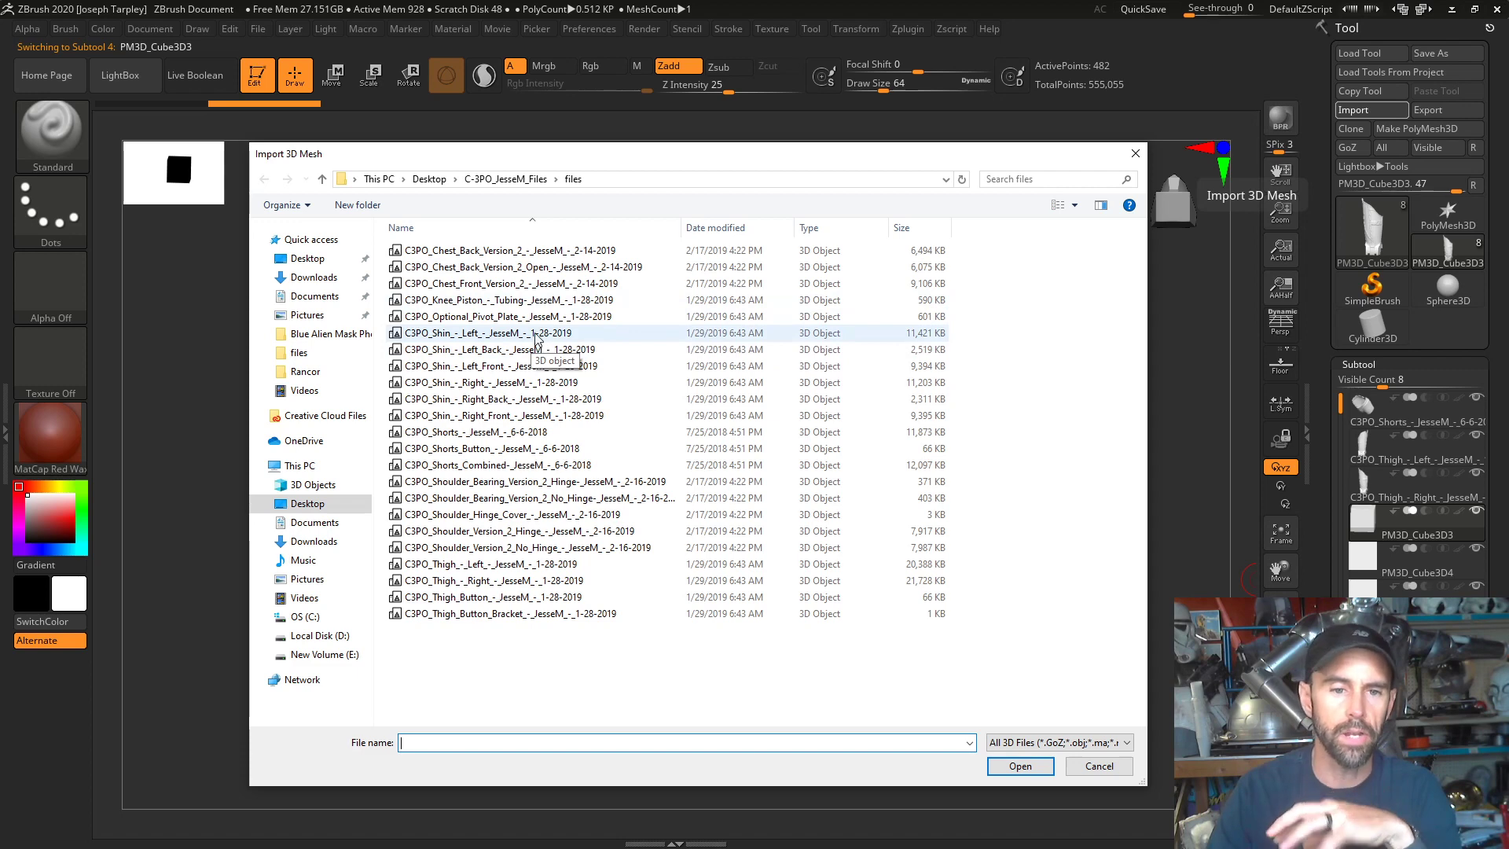
double_click(532, 350)
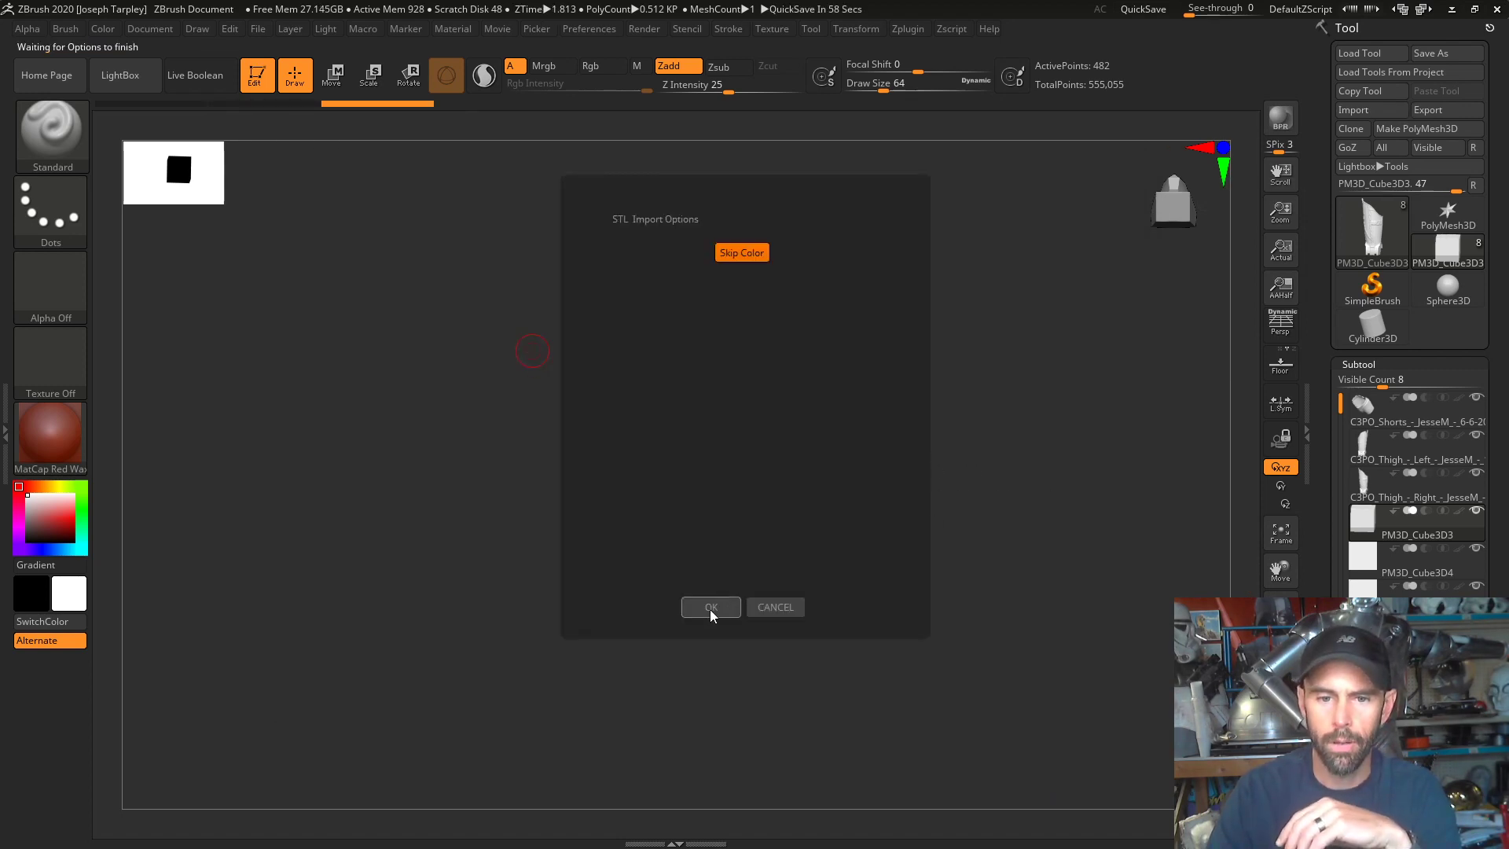
click(710, 608)
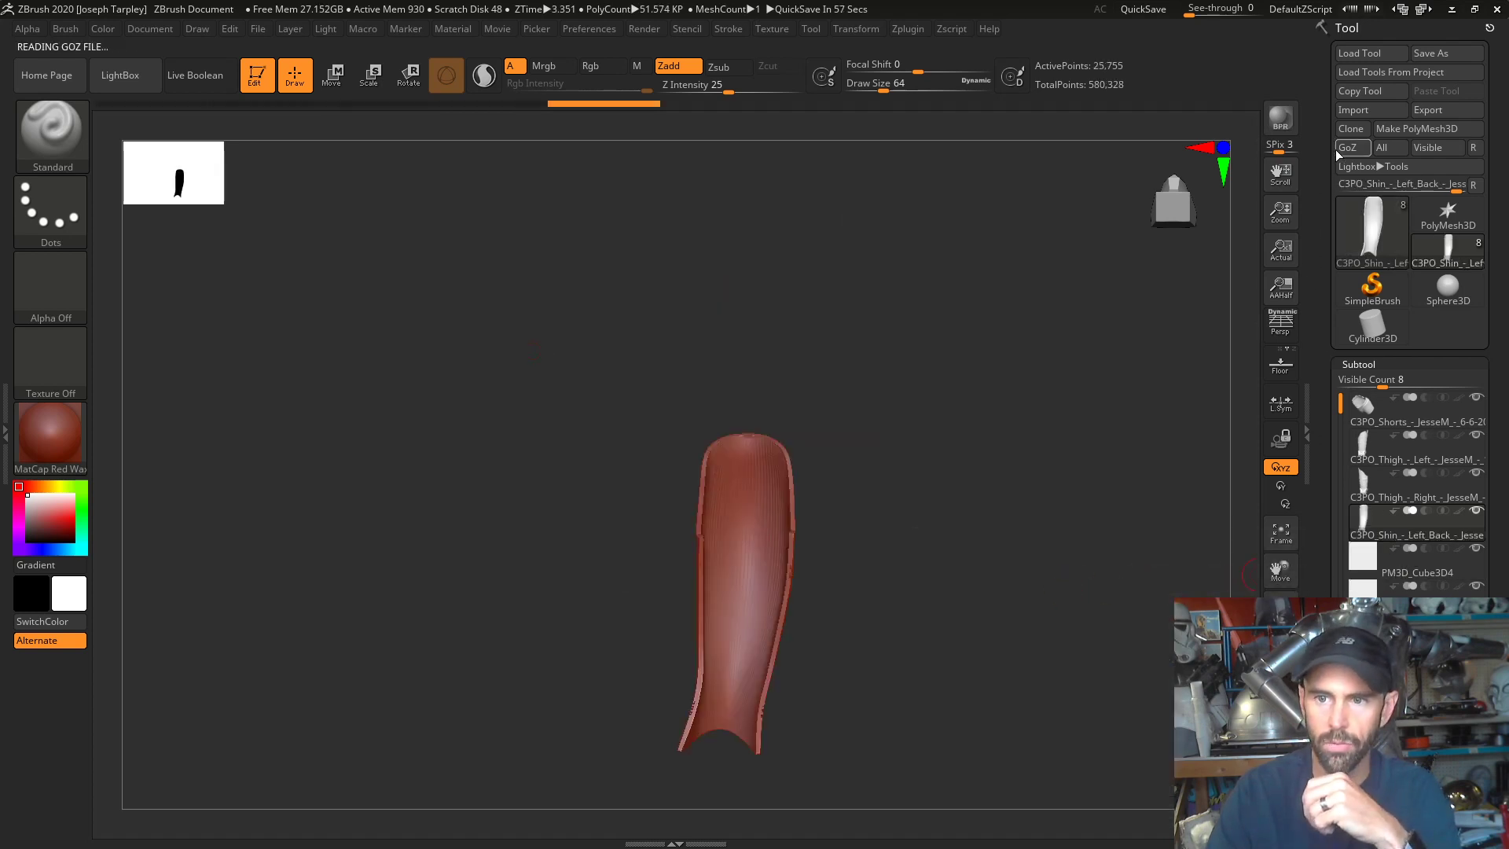
drag(966, 599, 987, 691)
drag(1064, 623, 1193, 572)
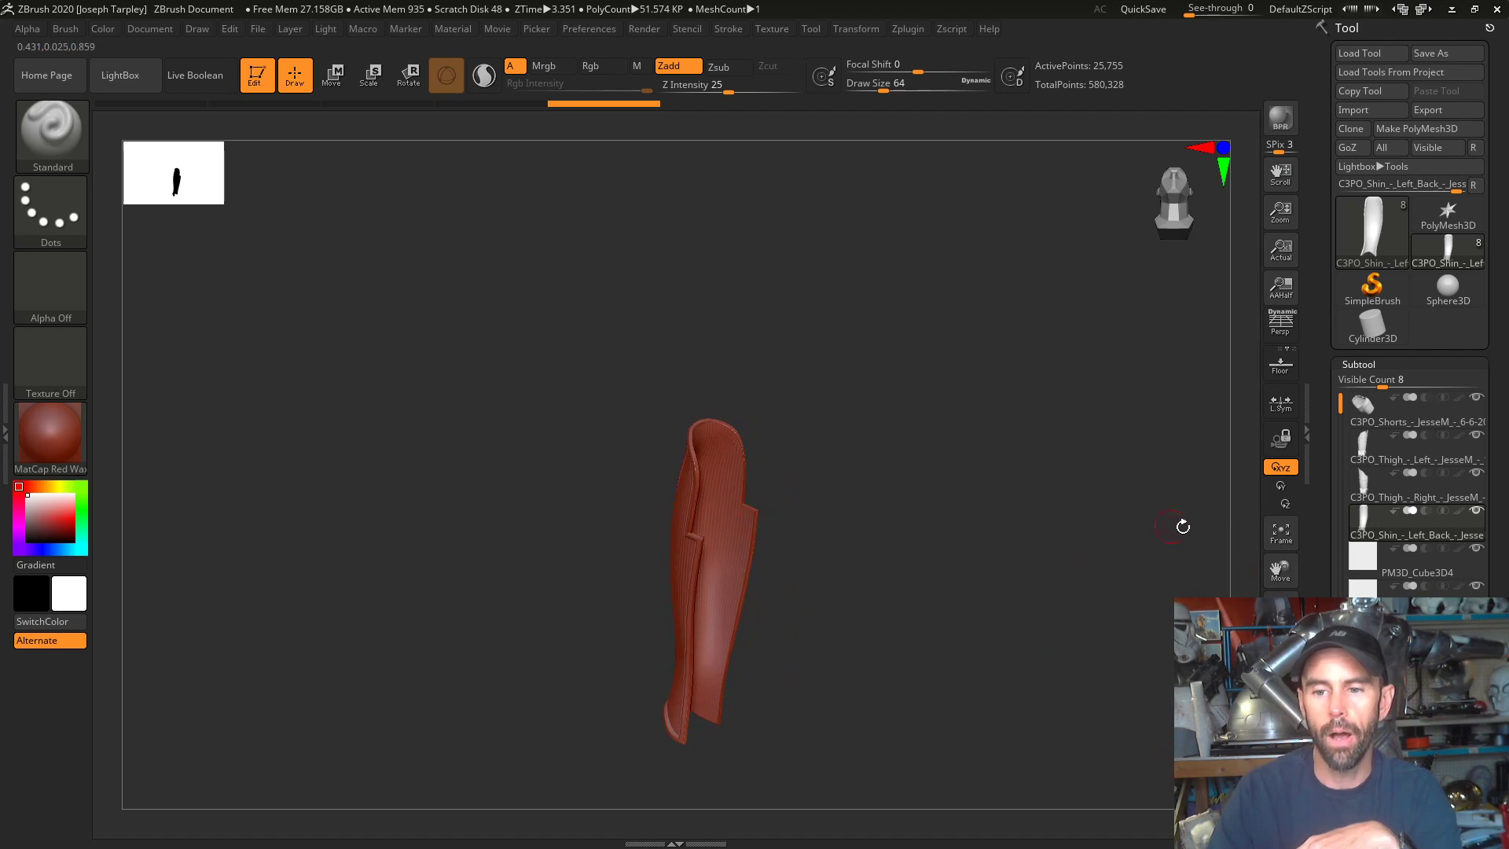
drag(912, 538, 636, 487)
drag(799, 576, 872, 554)
- Replace the fourth placeholder cube, PM3D_Cube3D4, by importing the C3PO_Shin_-_Left_Front STL mesh with Skip Color enabled
mouse_move(1425, 569)
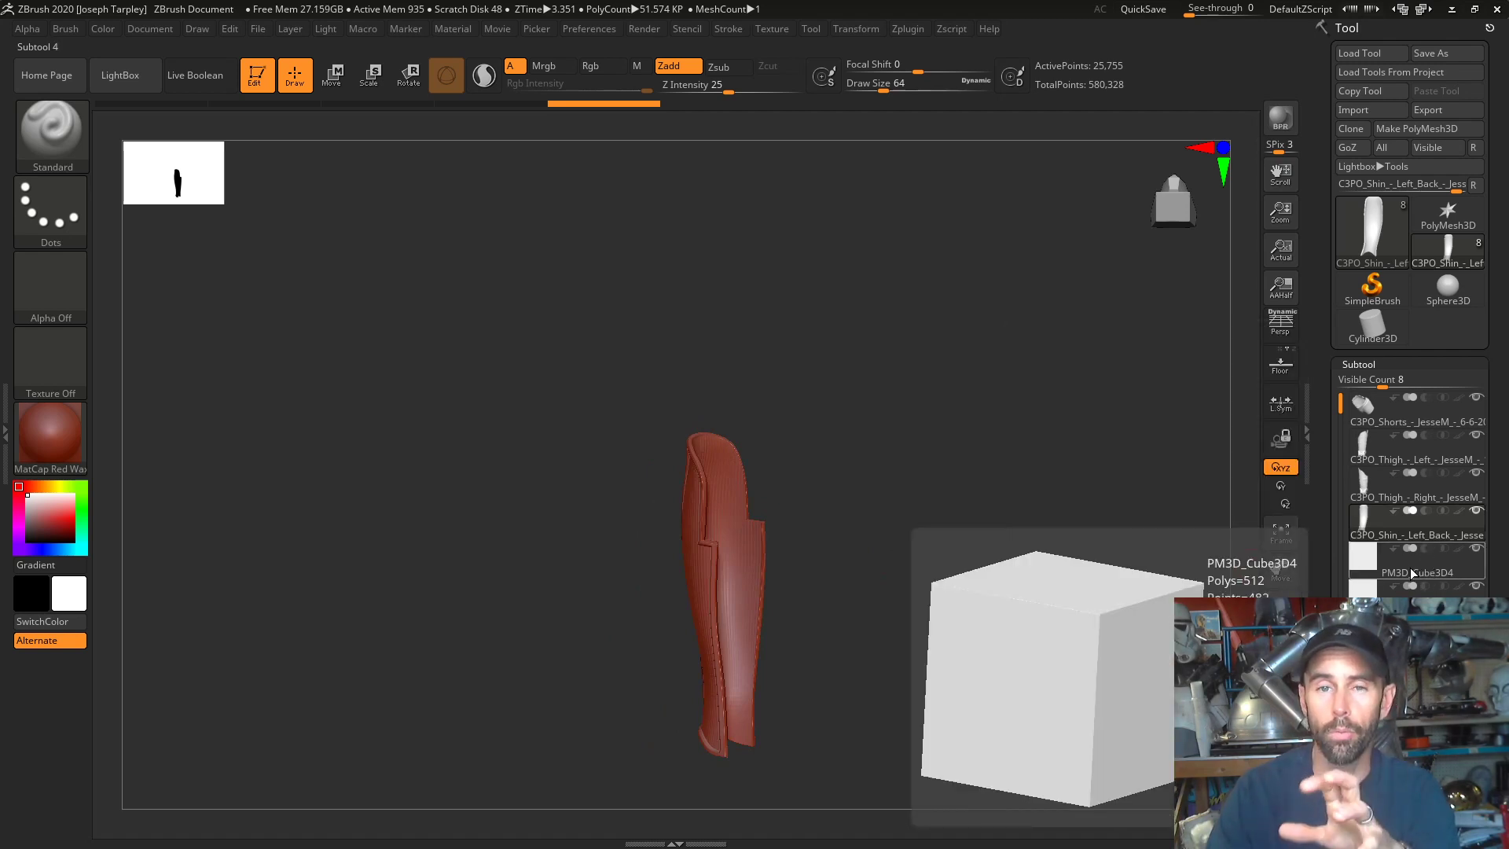
click(1410, 567)
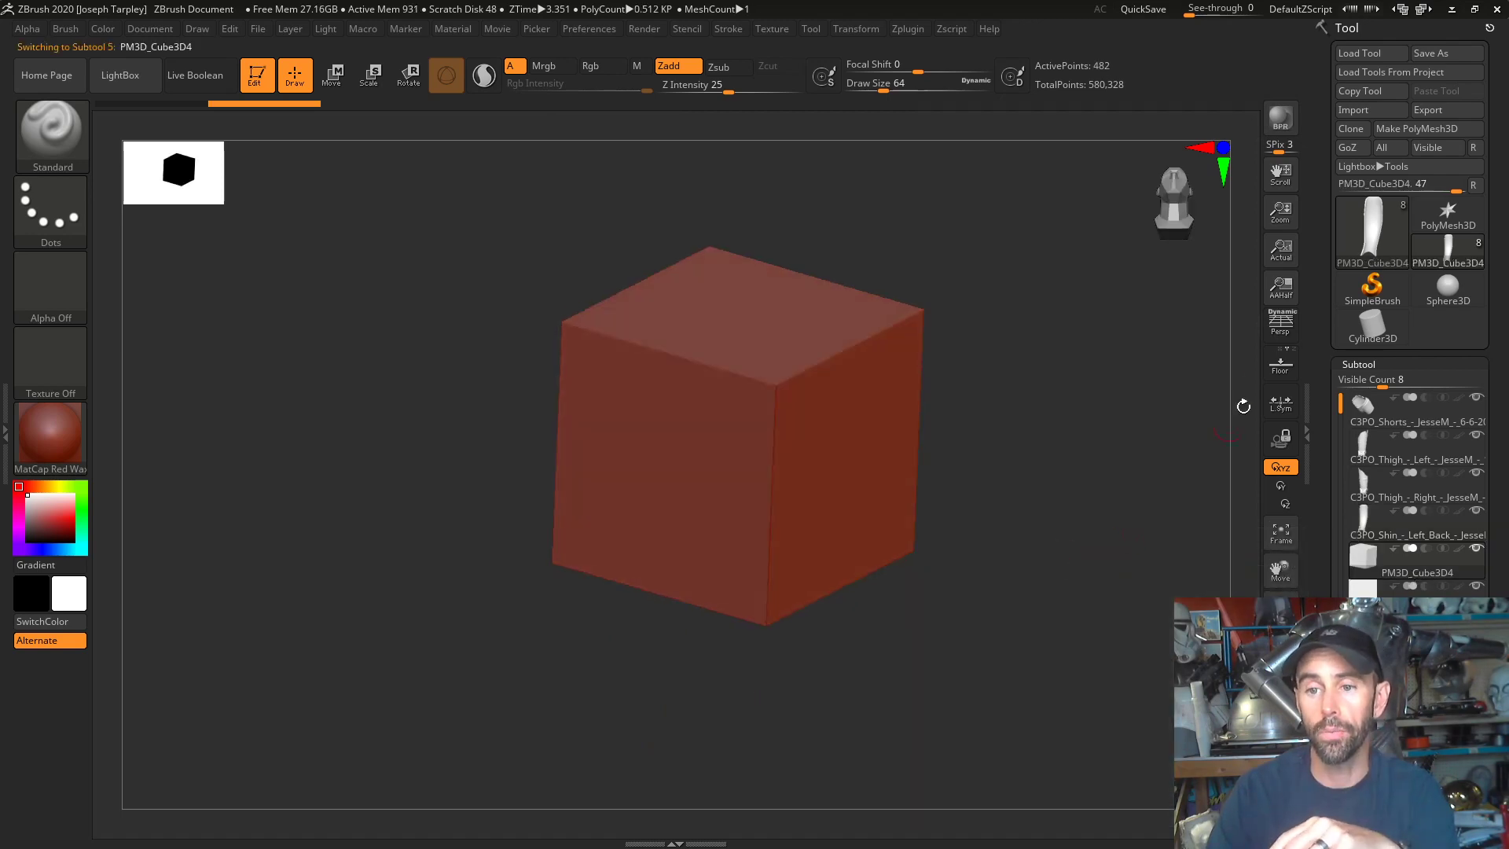
click(1358, 111)
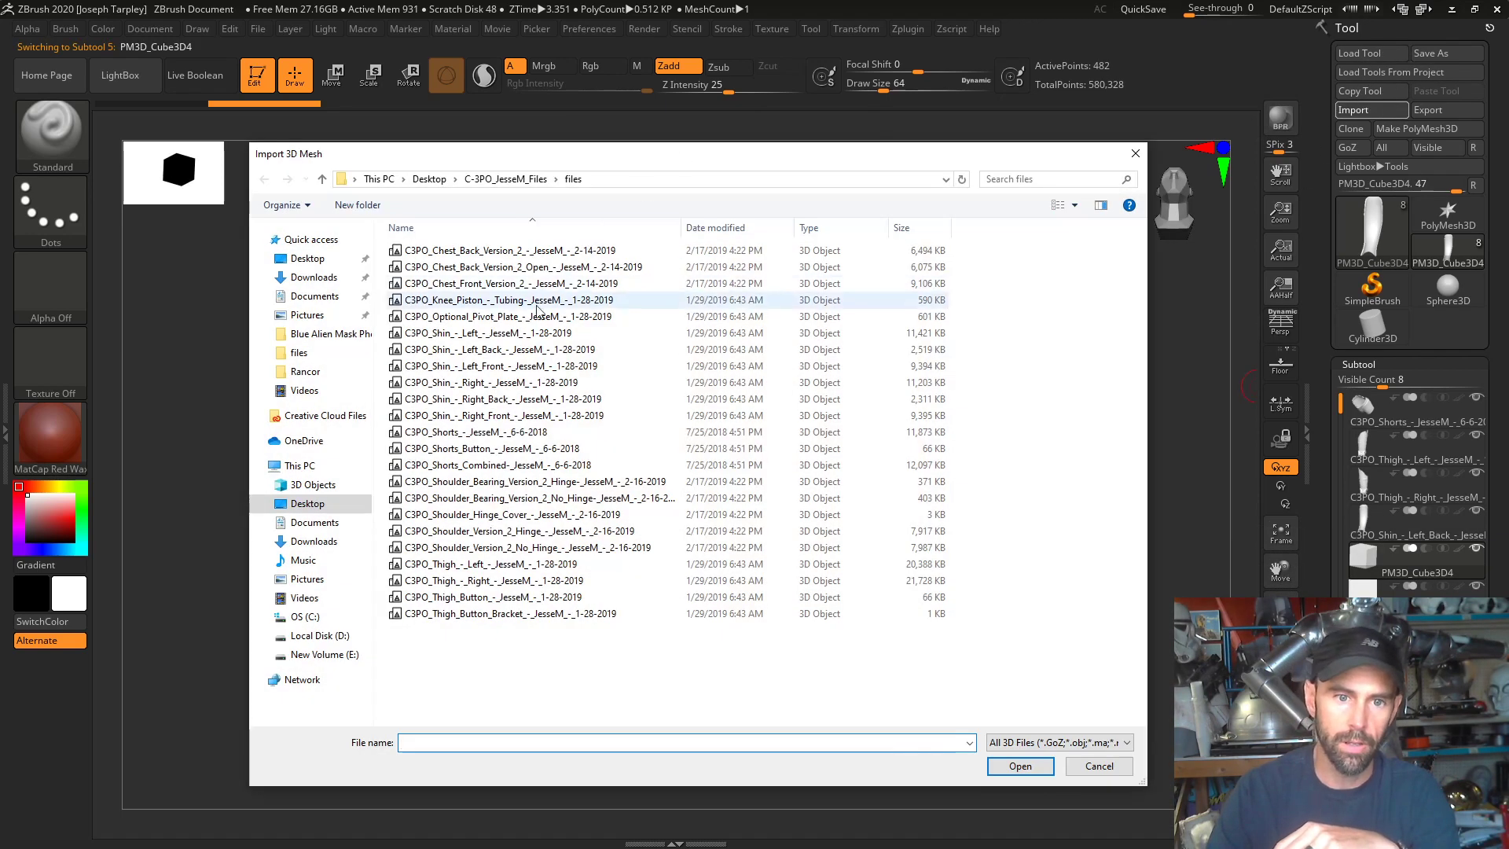
double_click(509, 350)
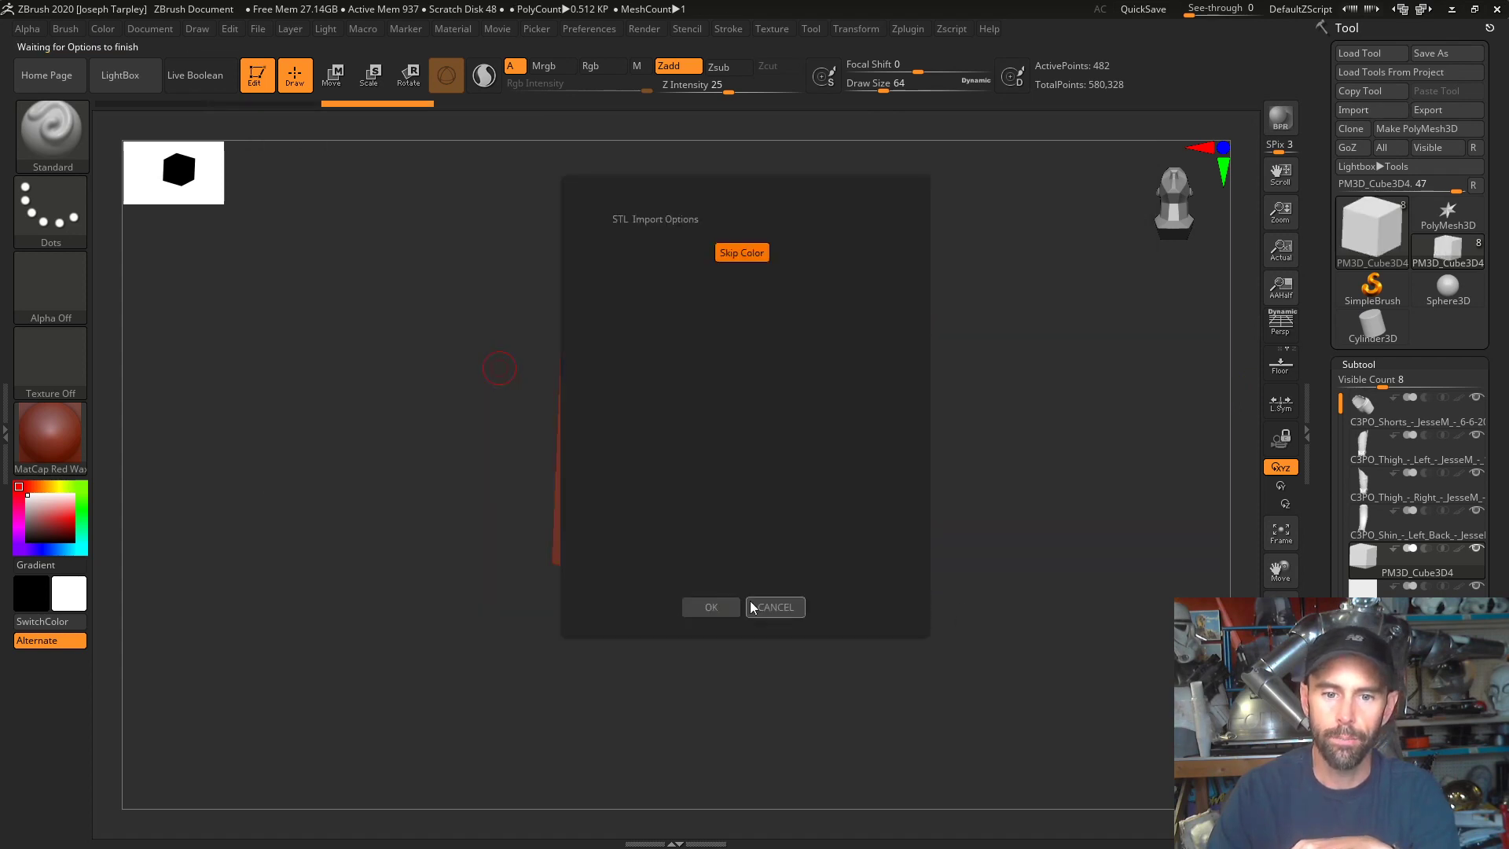
click(711, 607)
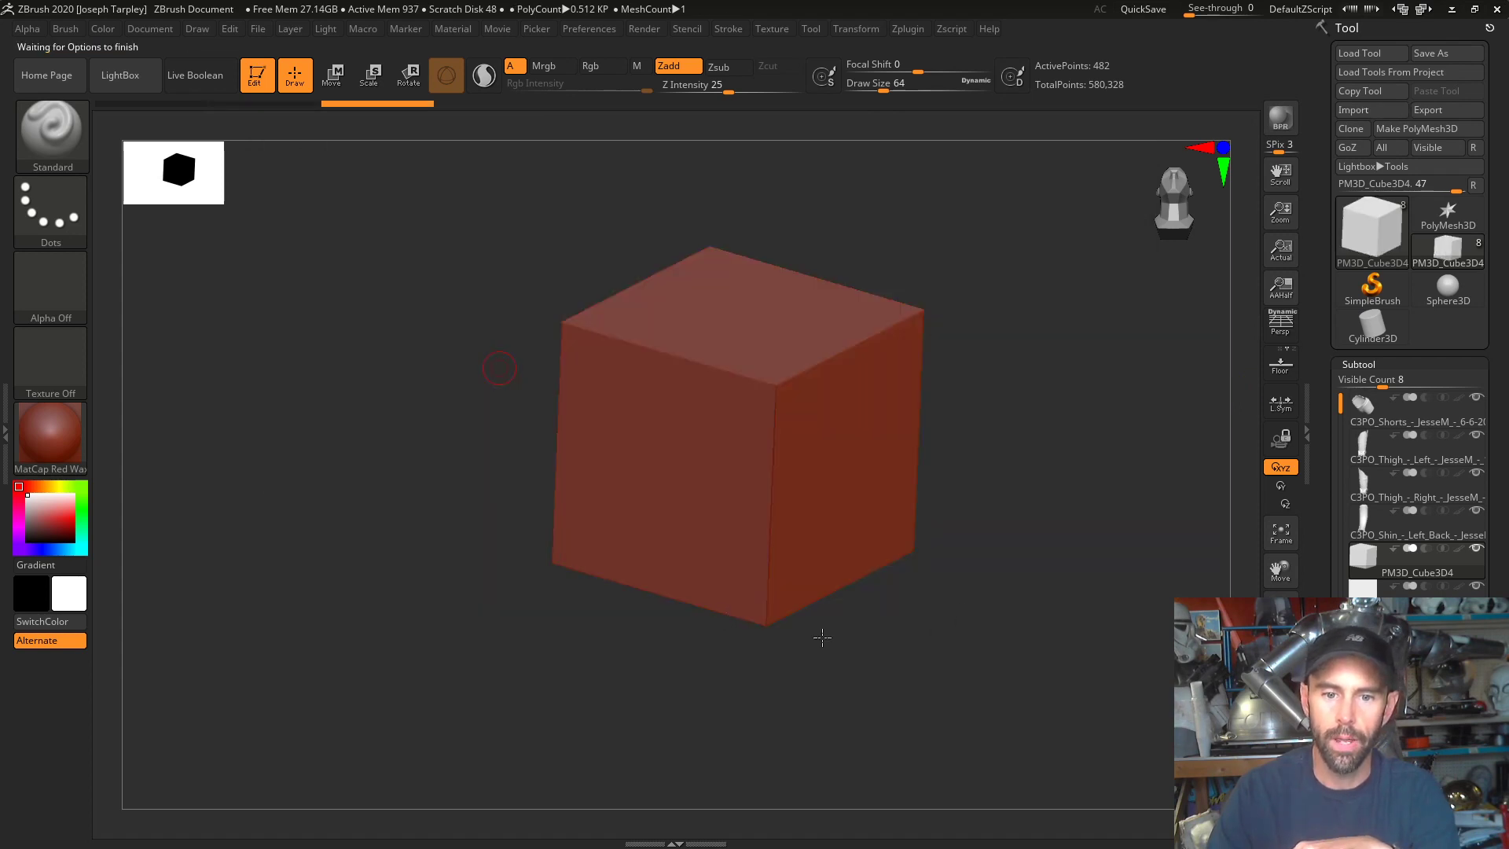
drag(984, 586, 1035, 614)
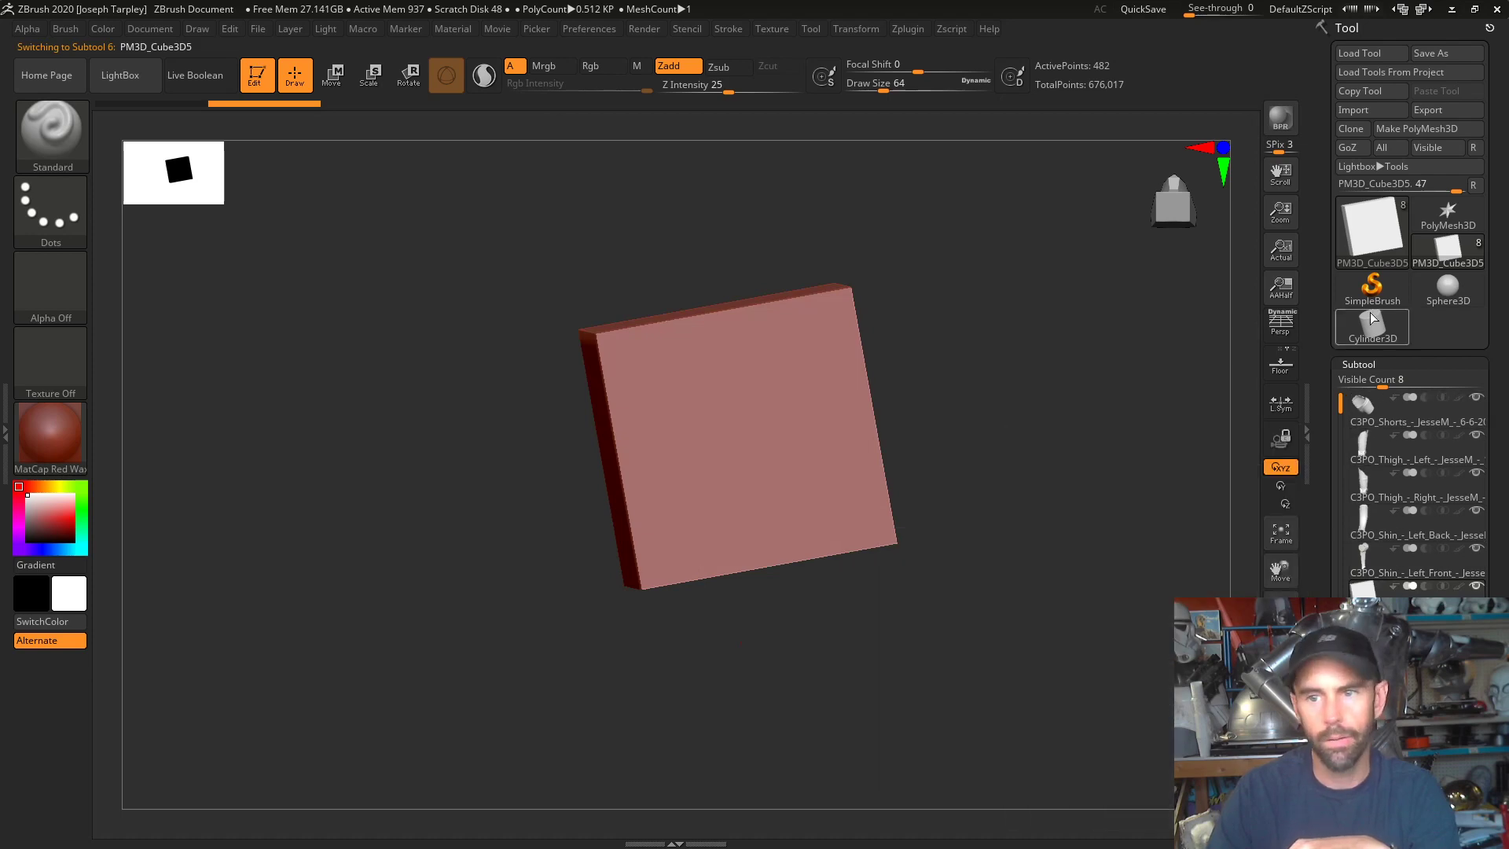
- Replace the fifth placeholder cube, PM3D_Cube3D5, by importing the C3PO_Shin_-_Right_Back STL mesh with Skip Color enabled
click(1361, 110)
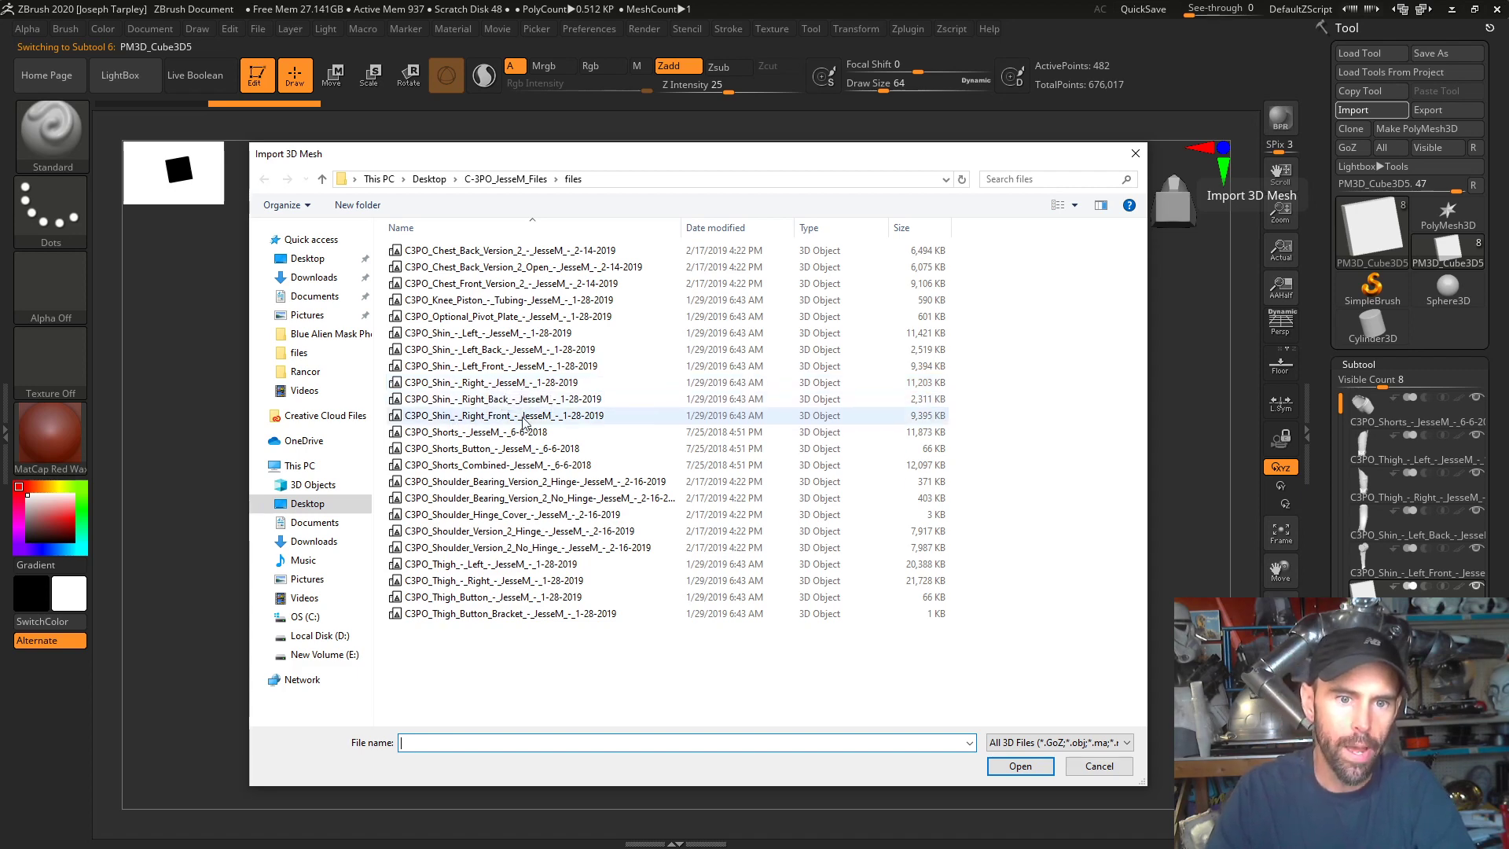
click(487, 415)
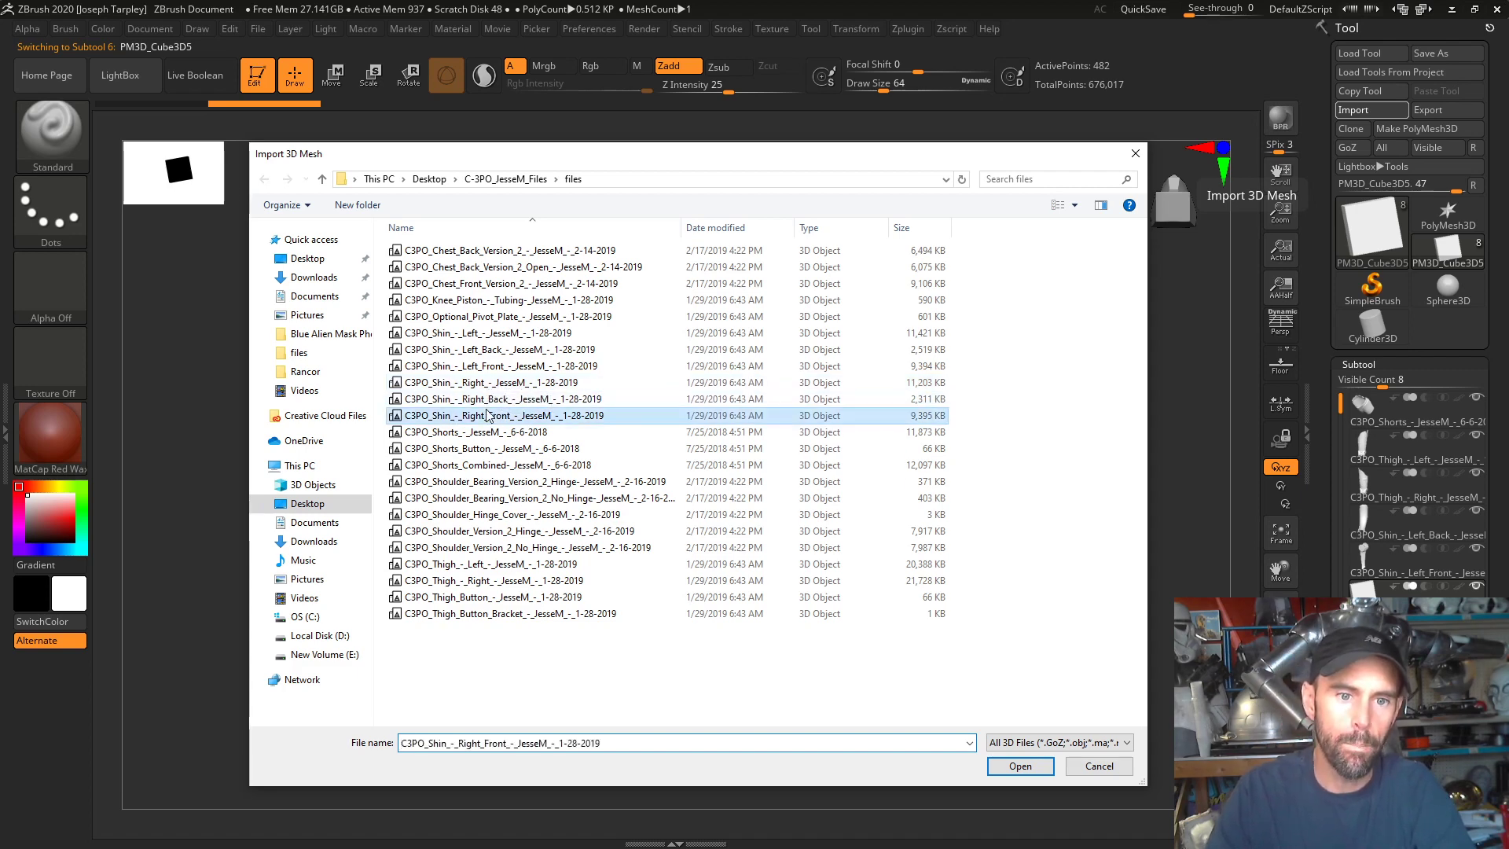
double_click(488, 415)
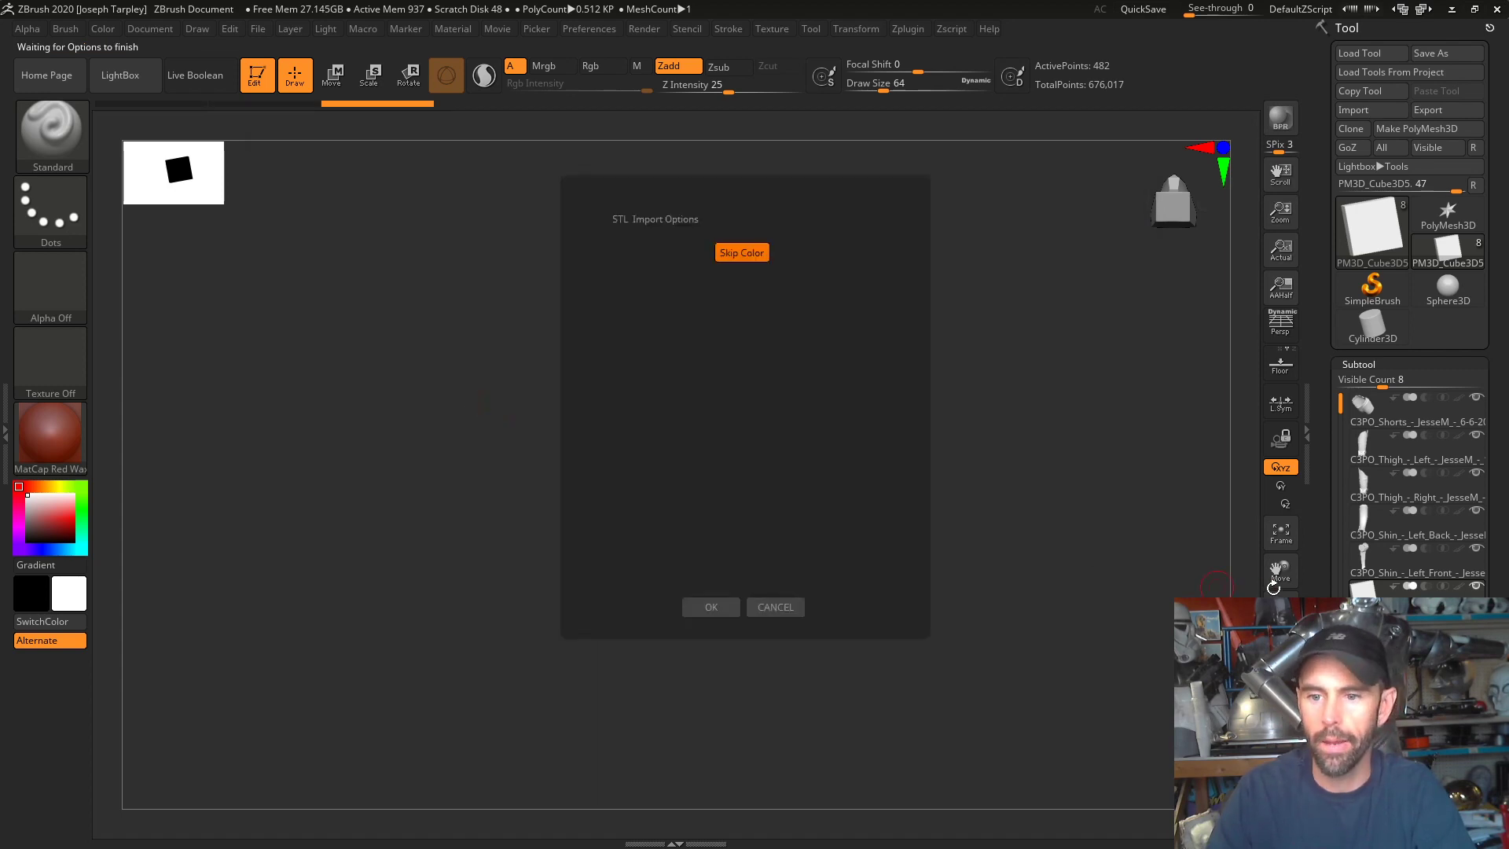
click(716, 607)
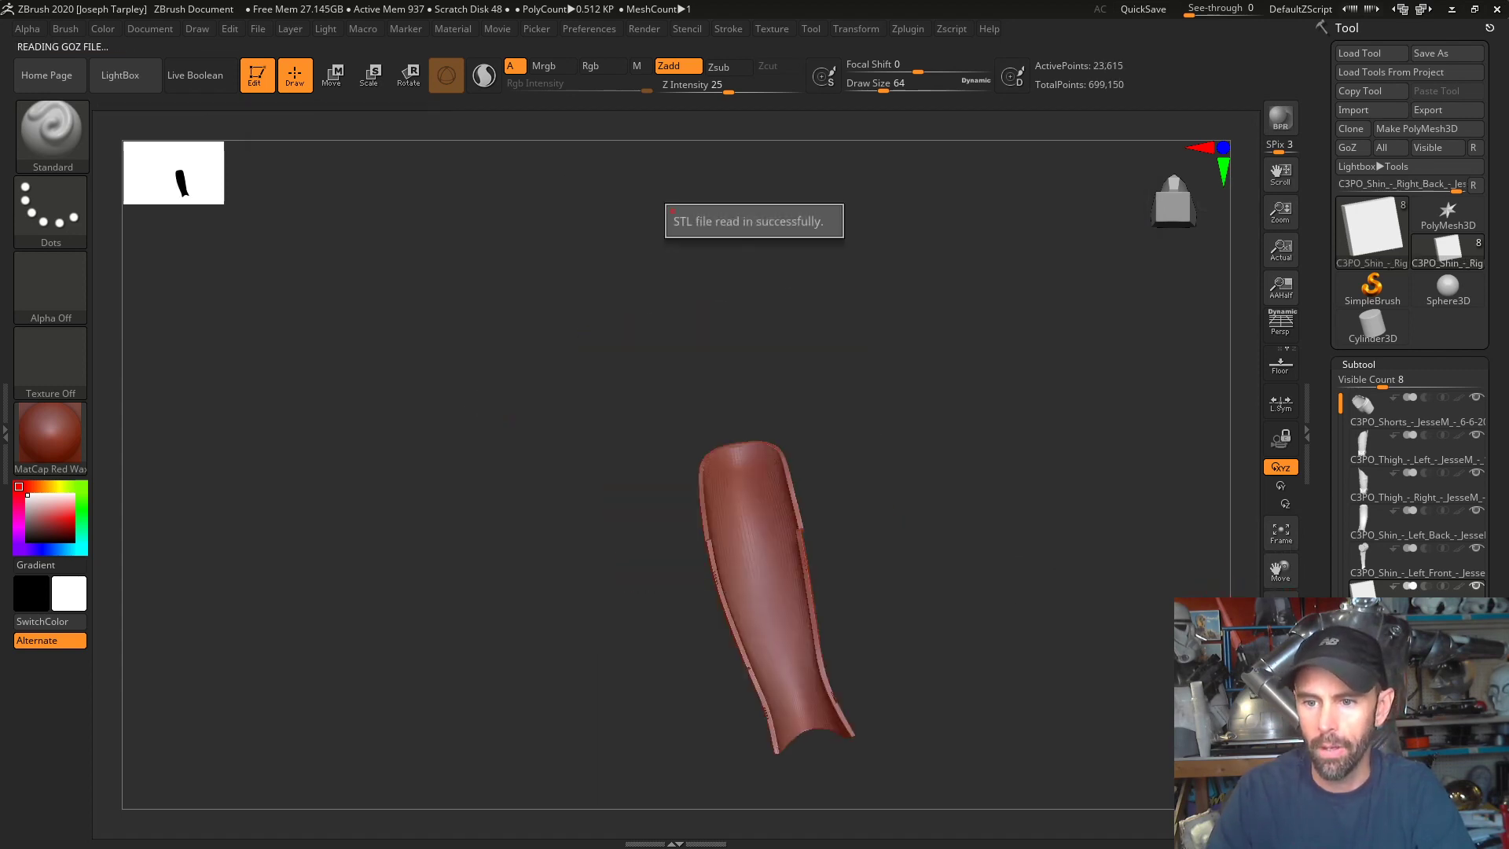
- Replace the sixth placeholder cube, PM3D_Cube3D6, by importing the C3PO_Shin_-_Right_Front STL mesh with Skip Color enabled
click(1371, 629)
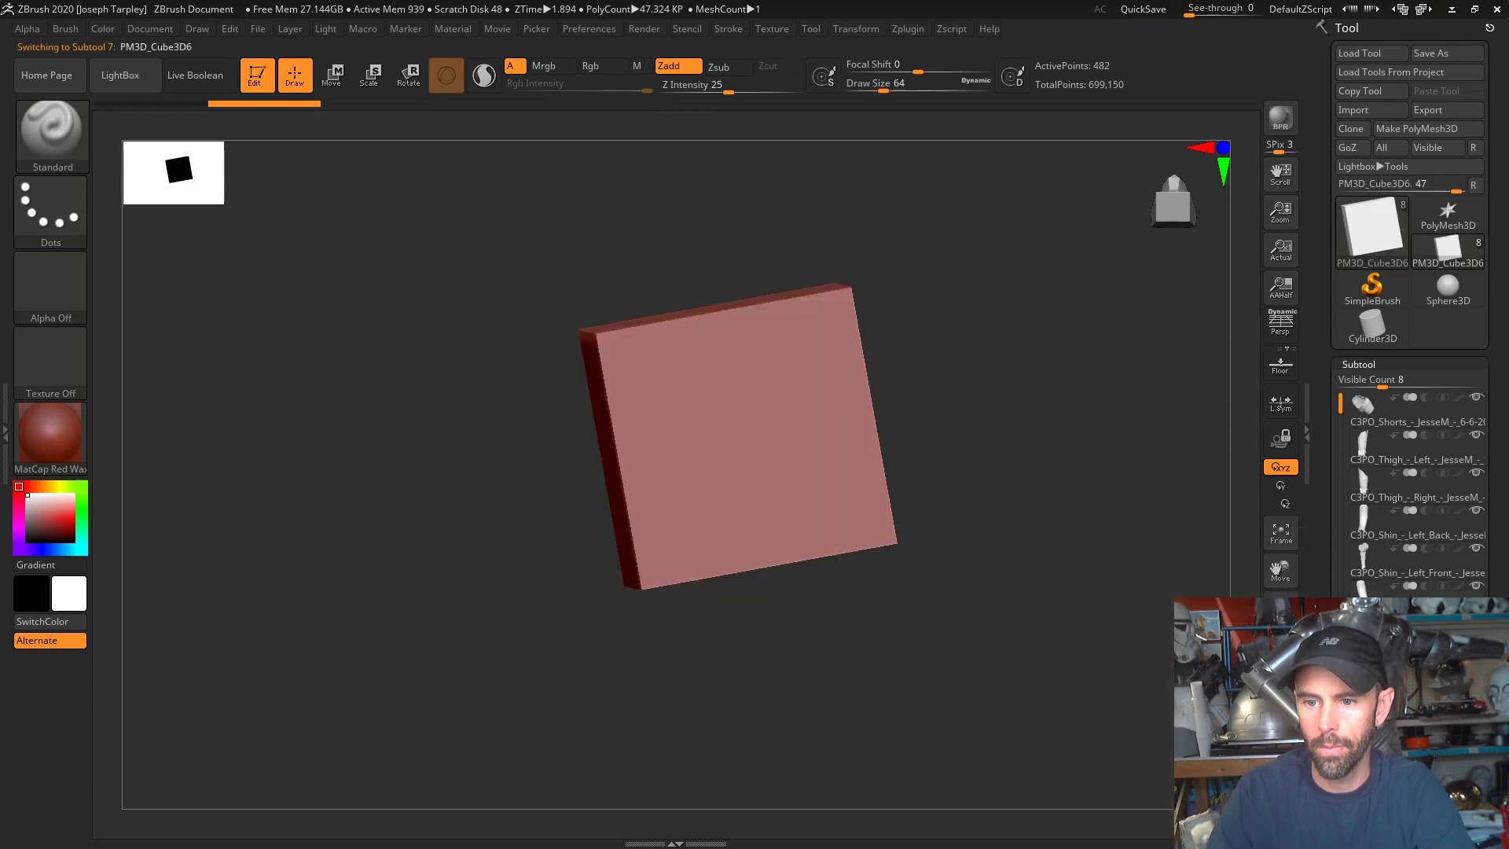
click(1359, 110)
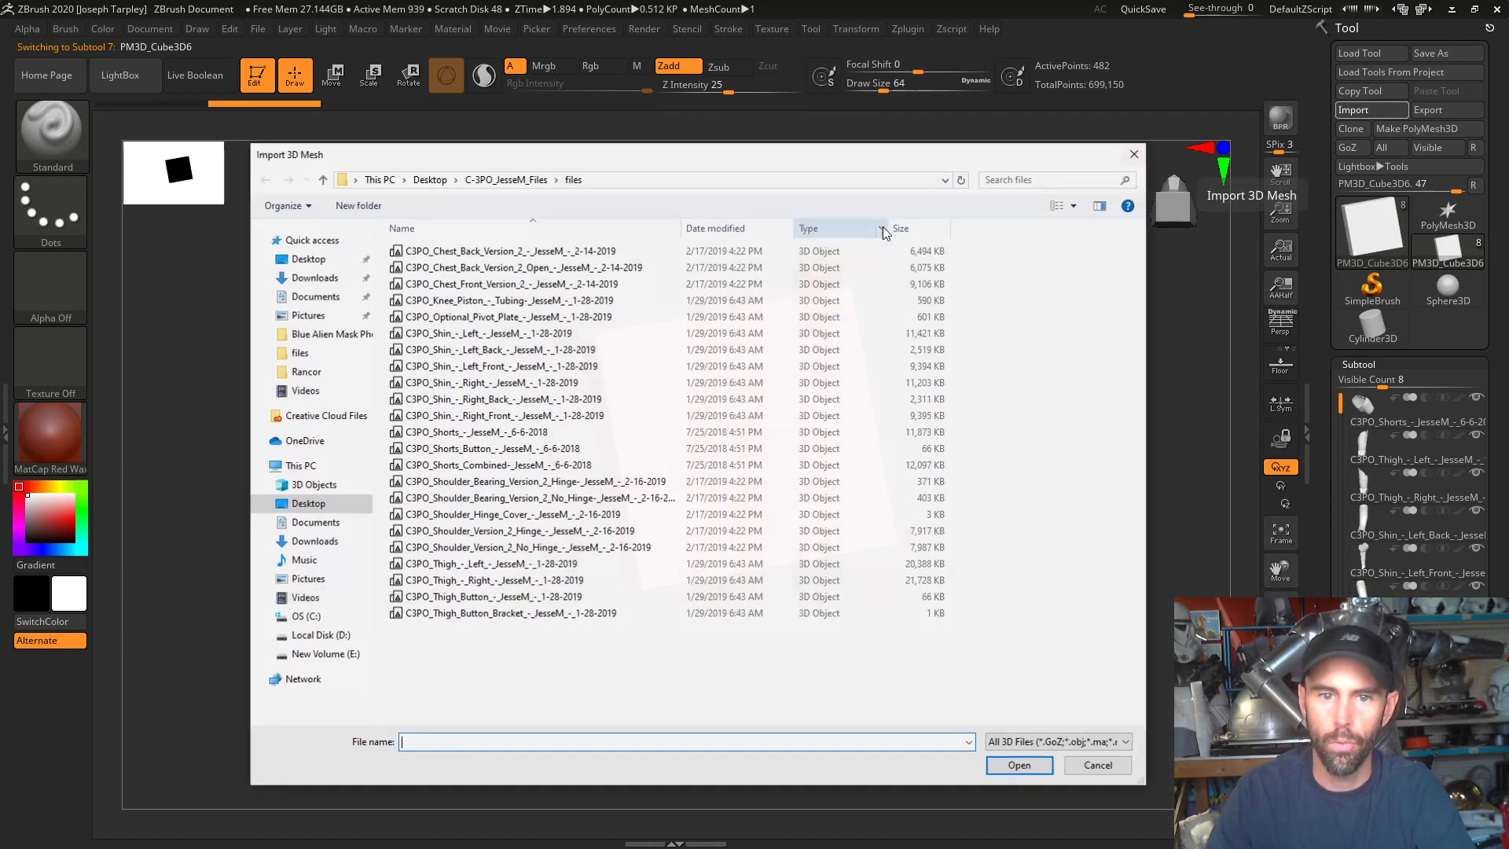
double_click(509, 418)
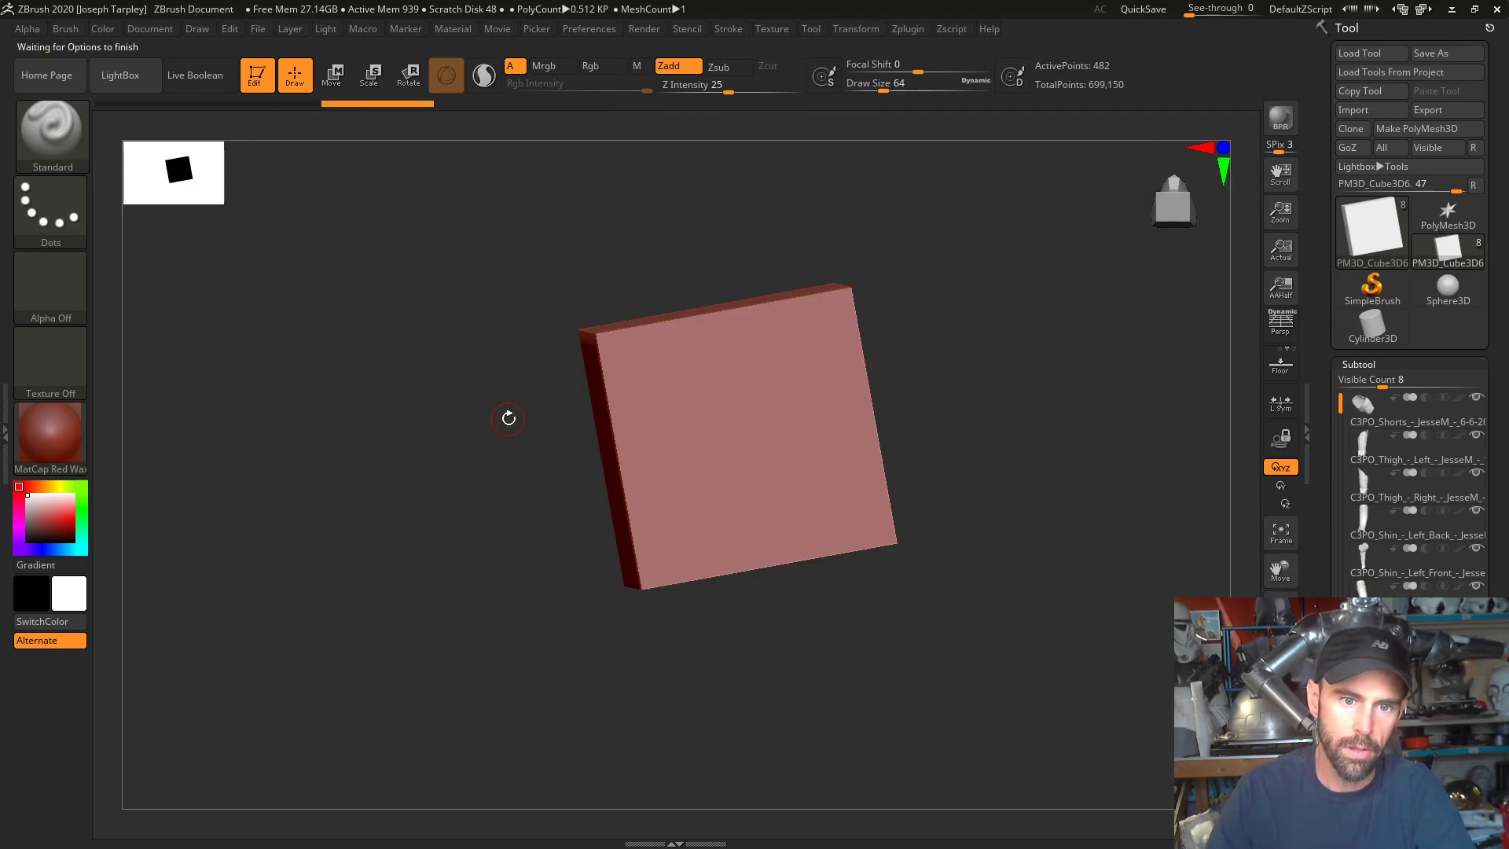
click(709, 607)
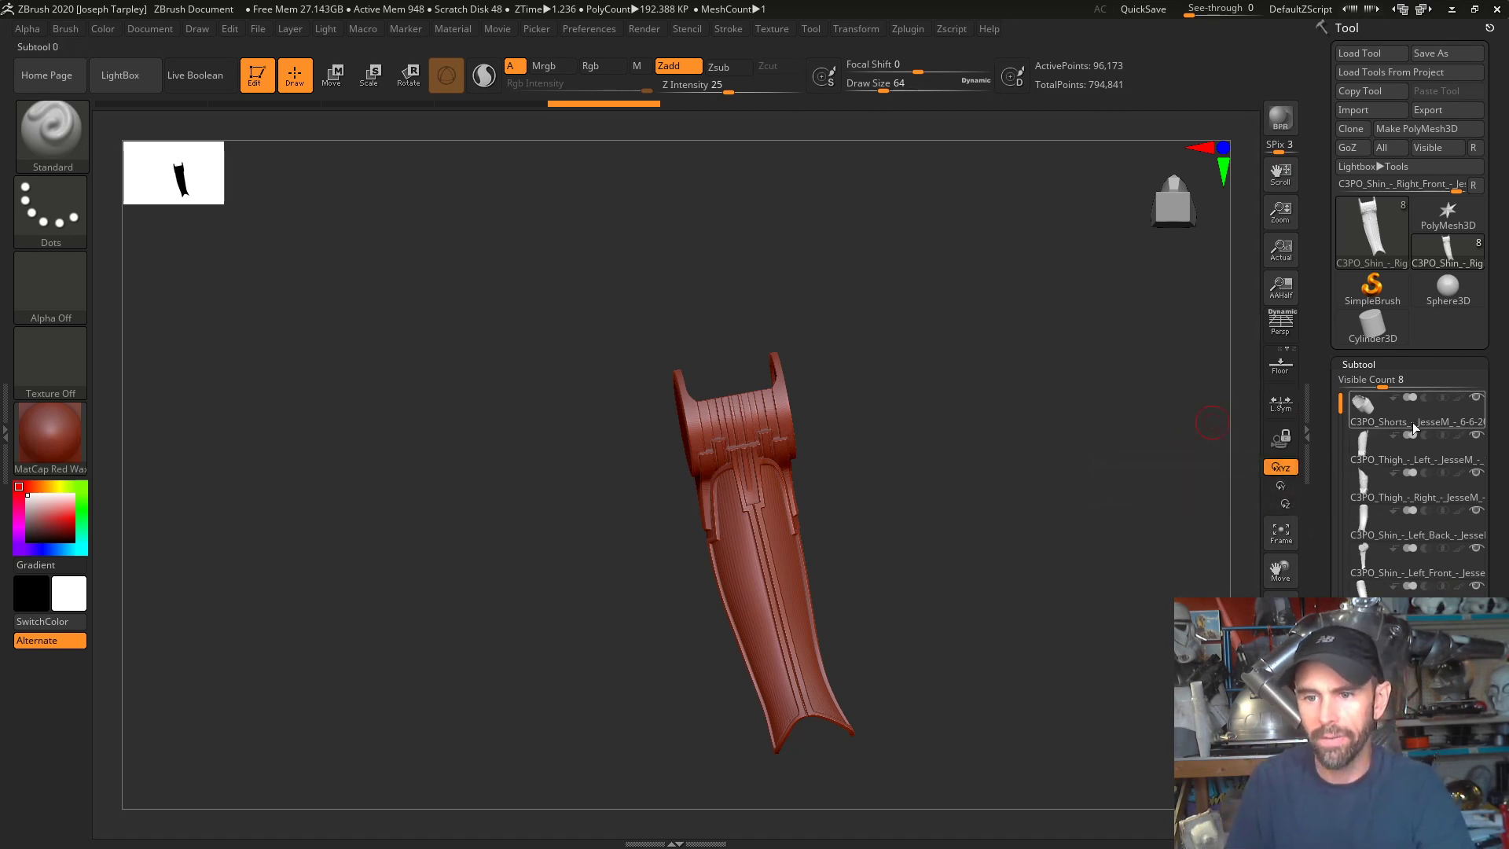
- Show all the imported parts together, and isolate the C3PO_Shorts subtool in Solo mode
click(1280, 778)
drag(1099, 583, 1039, 460)
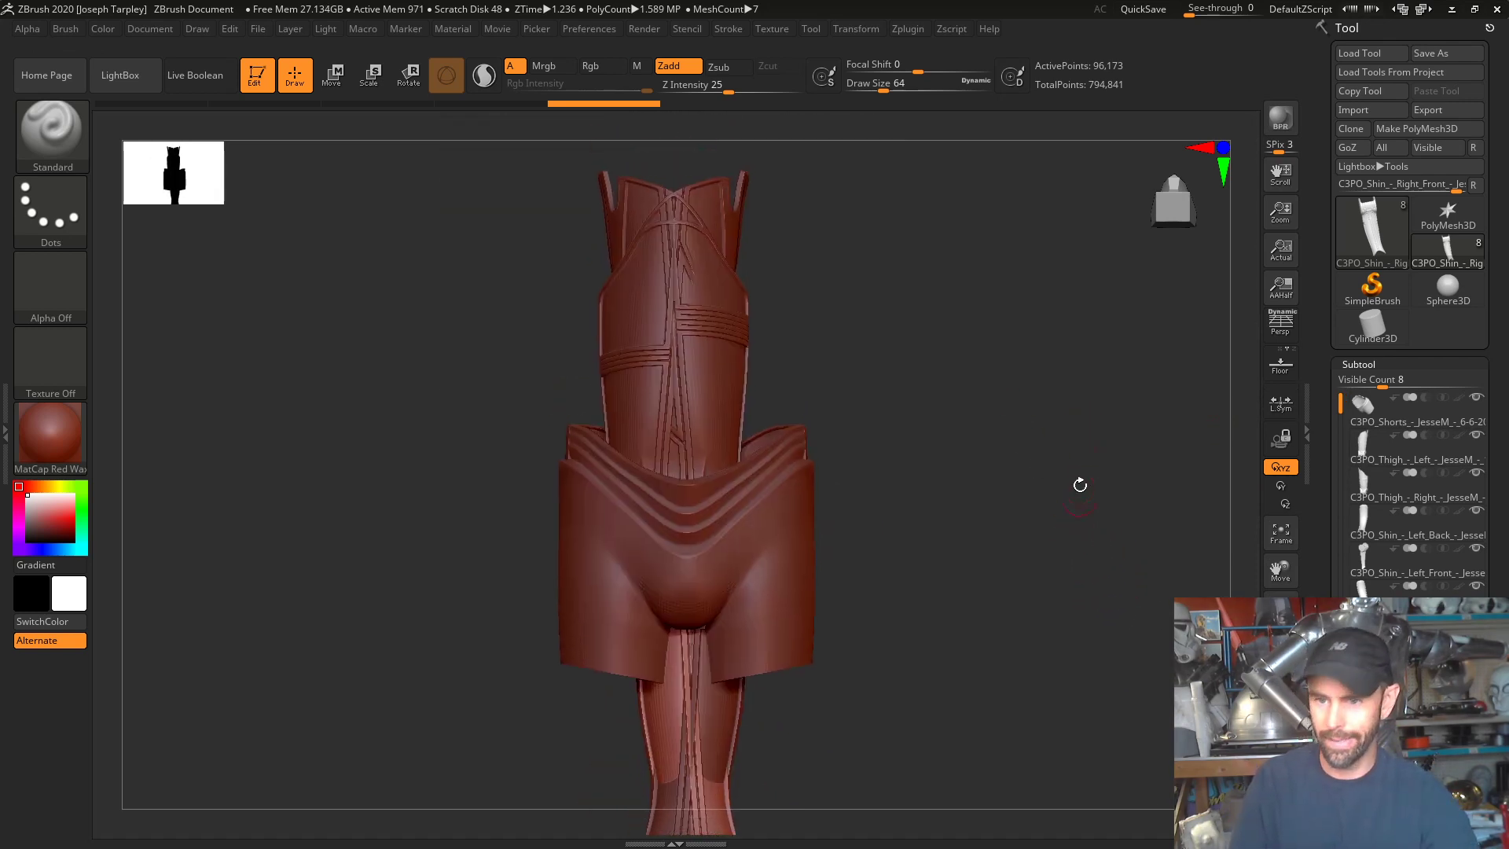
click(1422, 423)
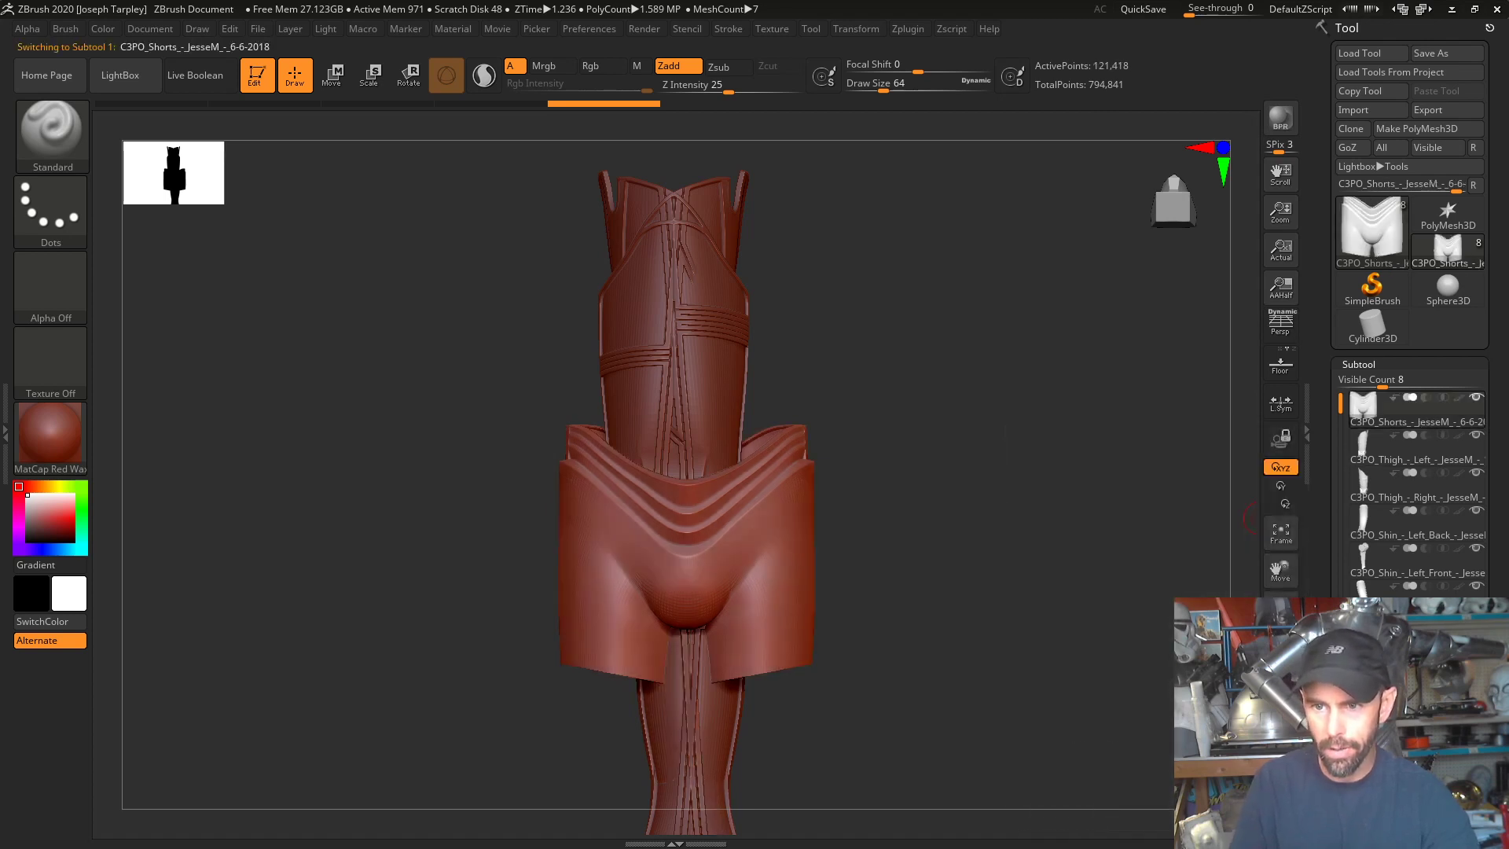
click(1280, 763)
mouse_move(1047, 525)
mouse_down()
mouse_move(1068, 558)
mouse_move(1052, 541)
mouse_move(1064, 533)
mouse_up()
key(w)
key(q)
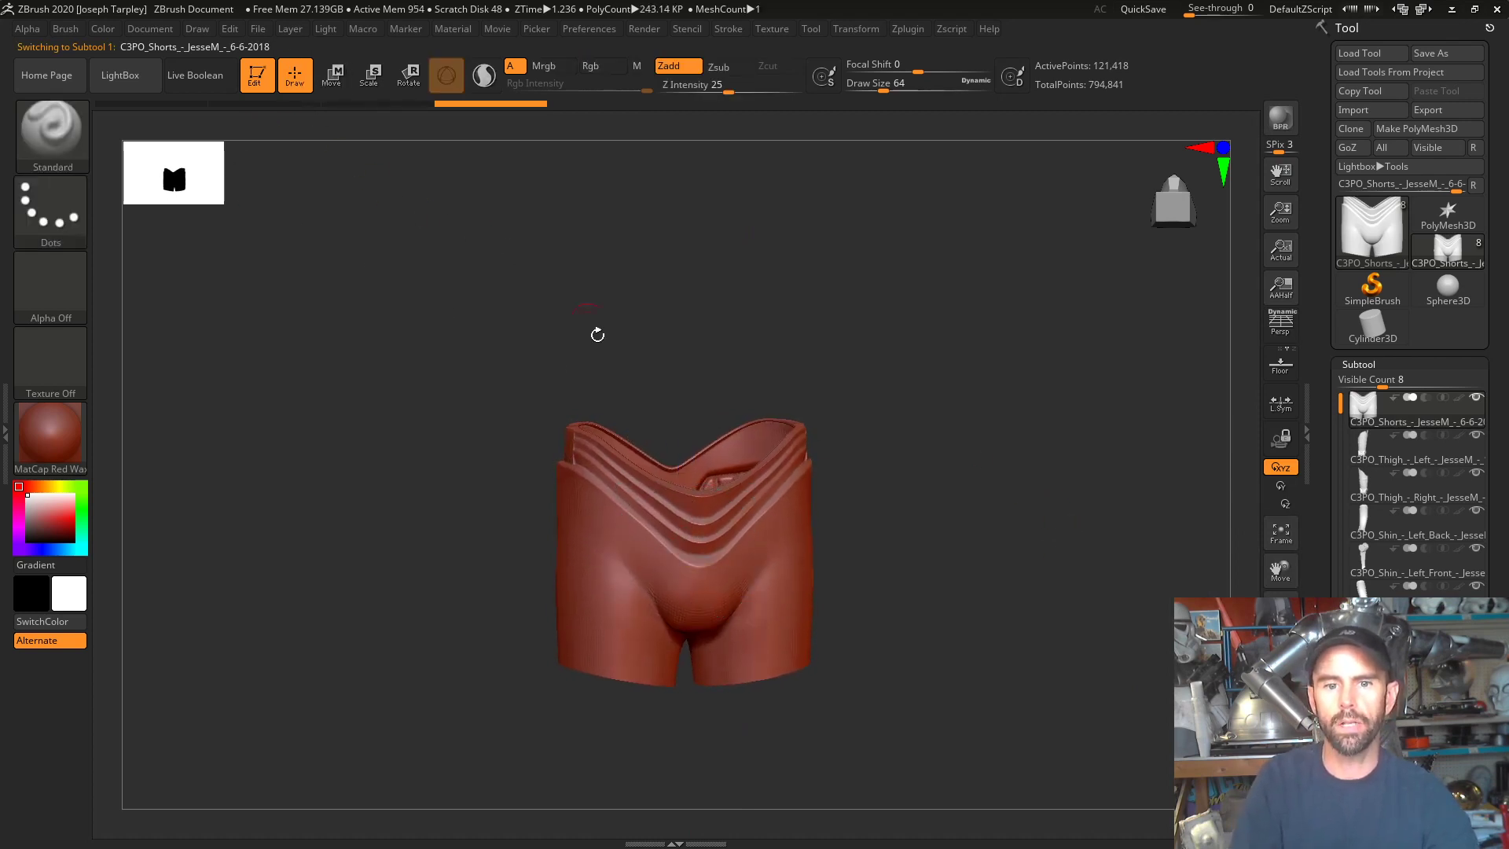
- Try a Standard brush stroke on the front of the shorts and a gizmo transform, undoing both
drag(602, 541, 626, 547)
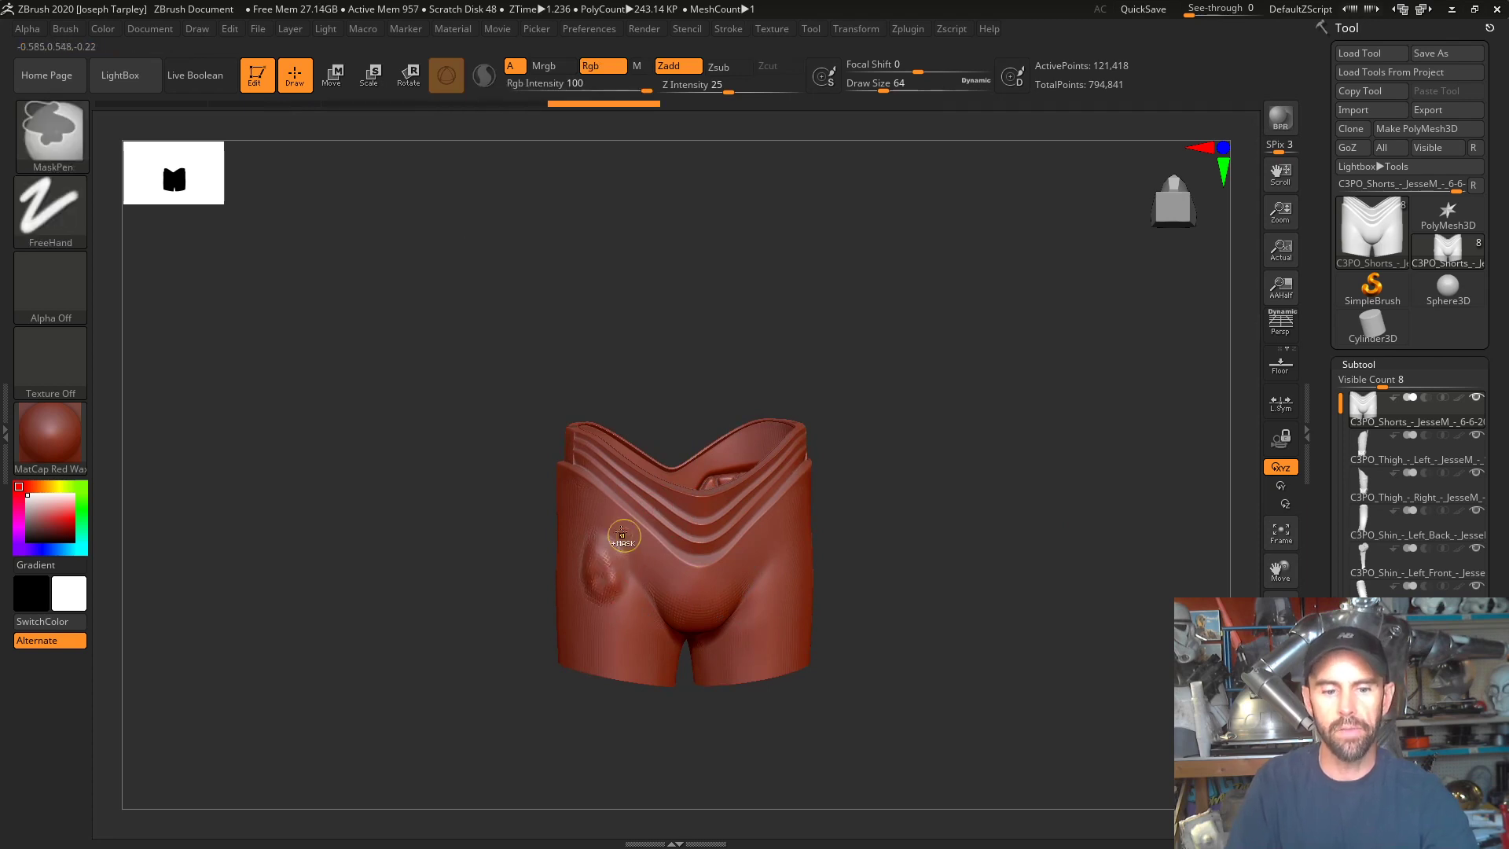
key(ctrl+z)
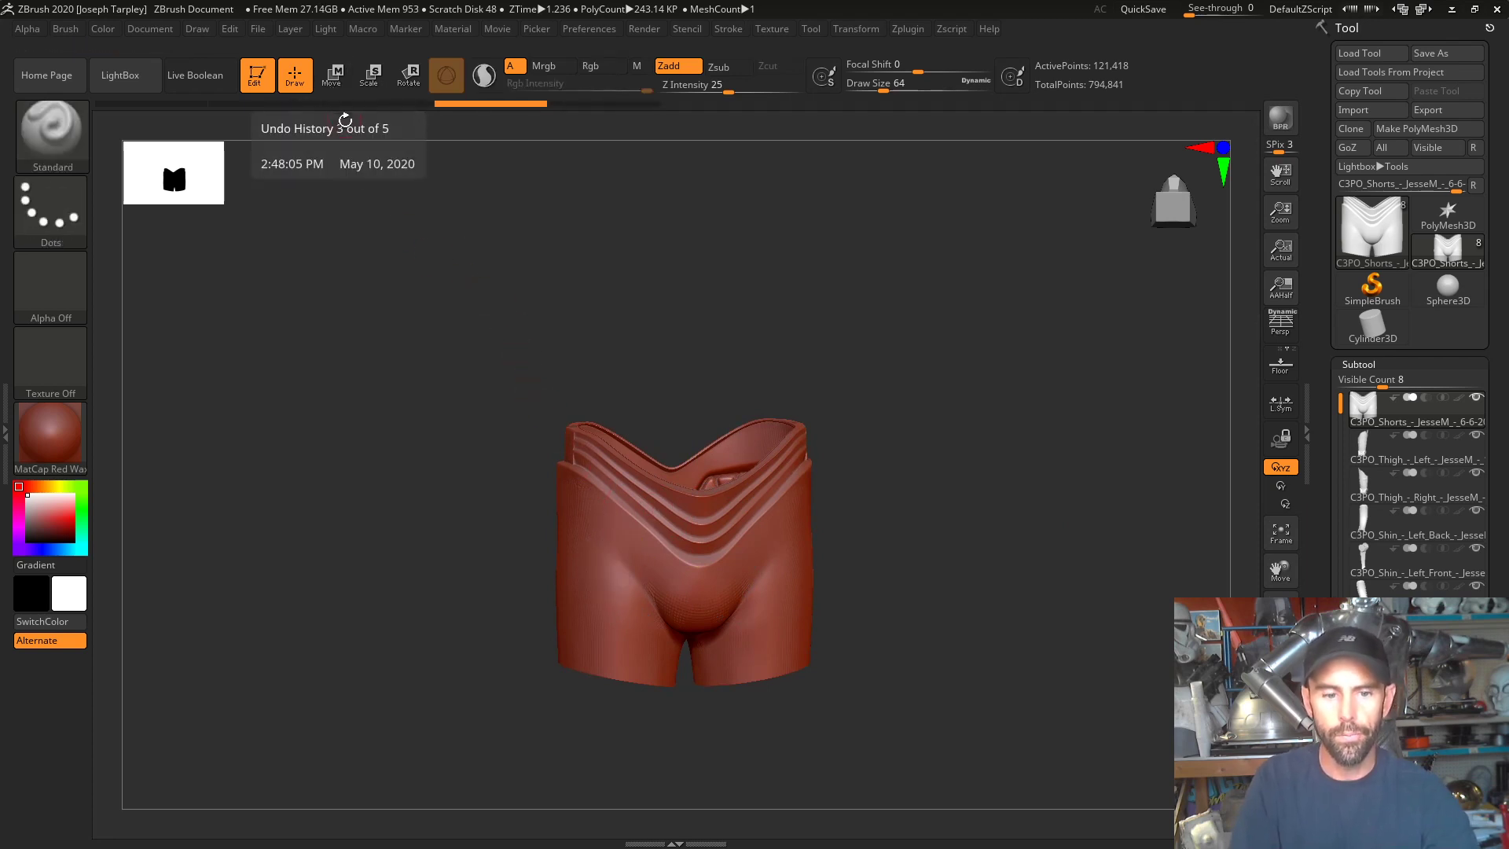
key(w)
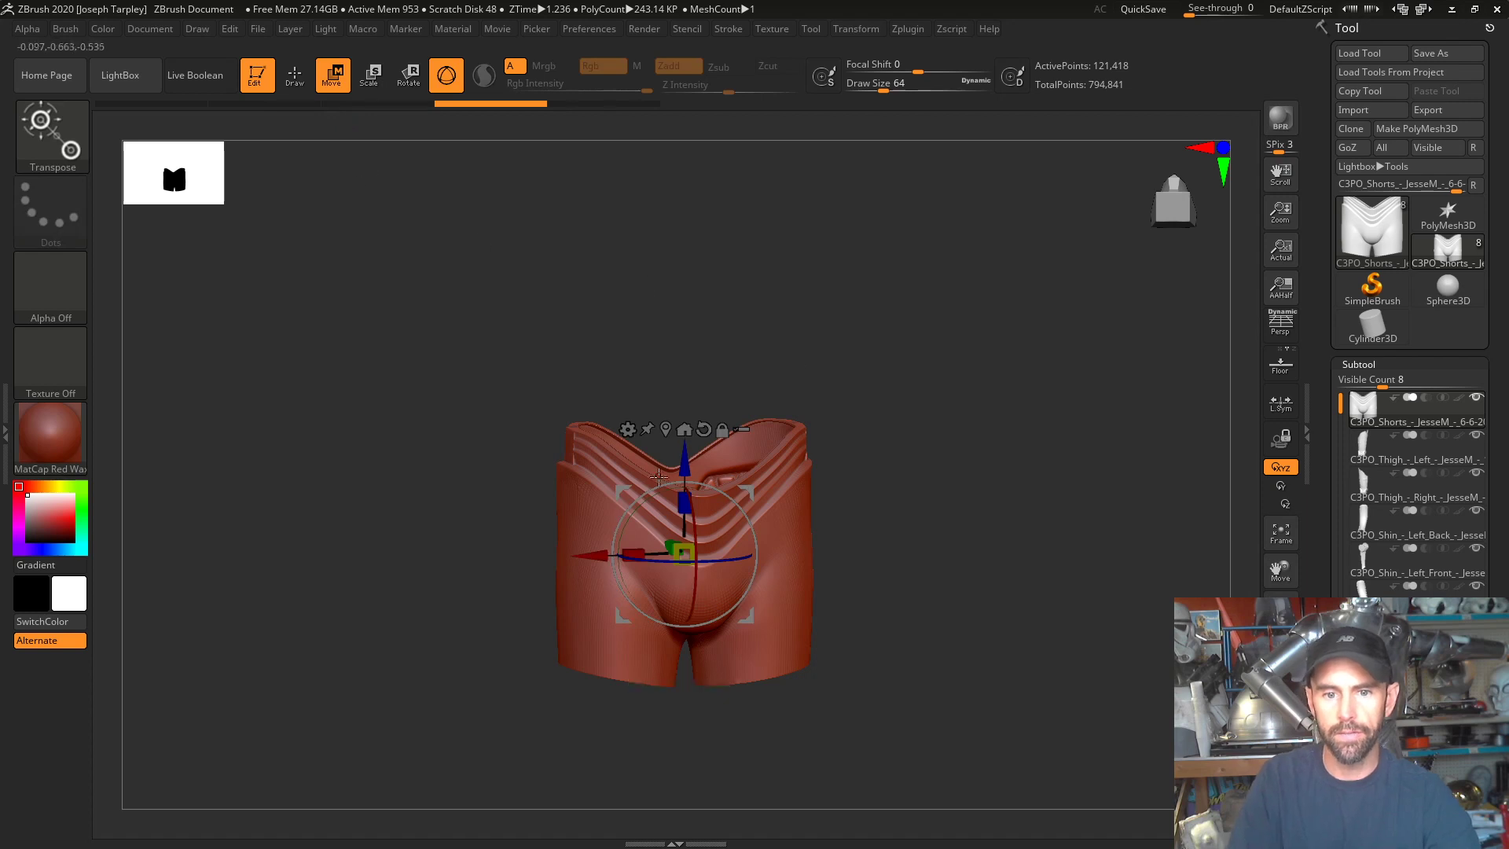
drag(948, 455, 943, 441)
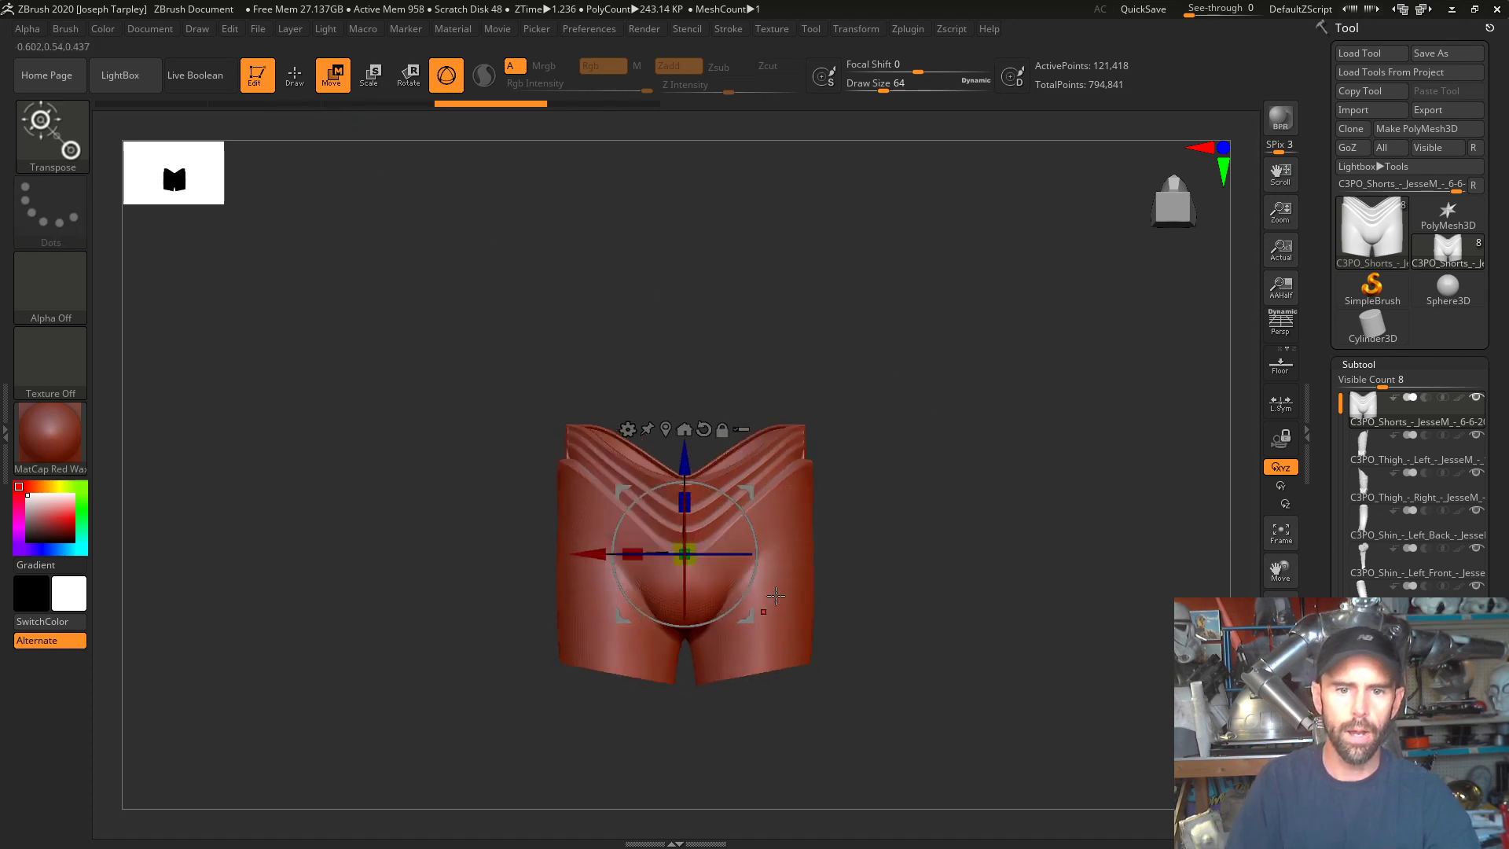
drag(748, 491, 940, 469)
key(ctrl+z)
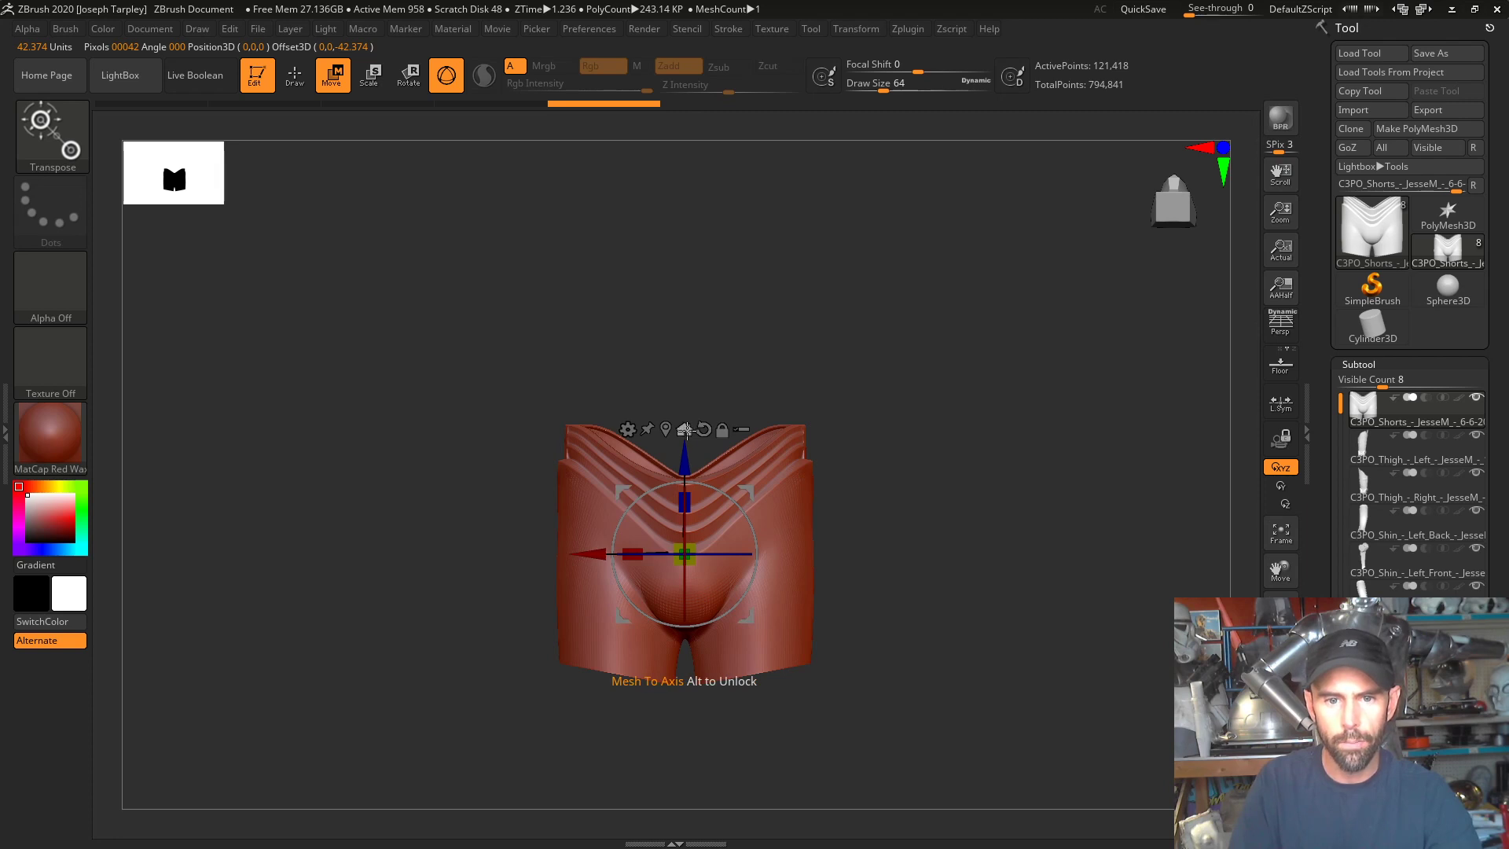
- Switch the shorts to Draw mode and back to the Move gizmo
drag(711, 378, 764, 382)
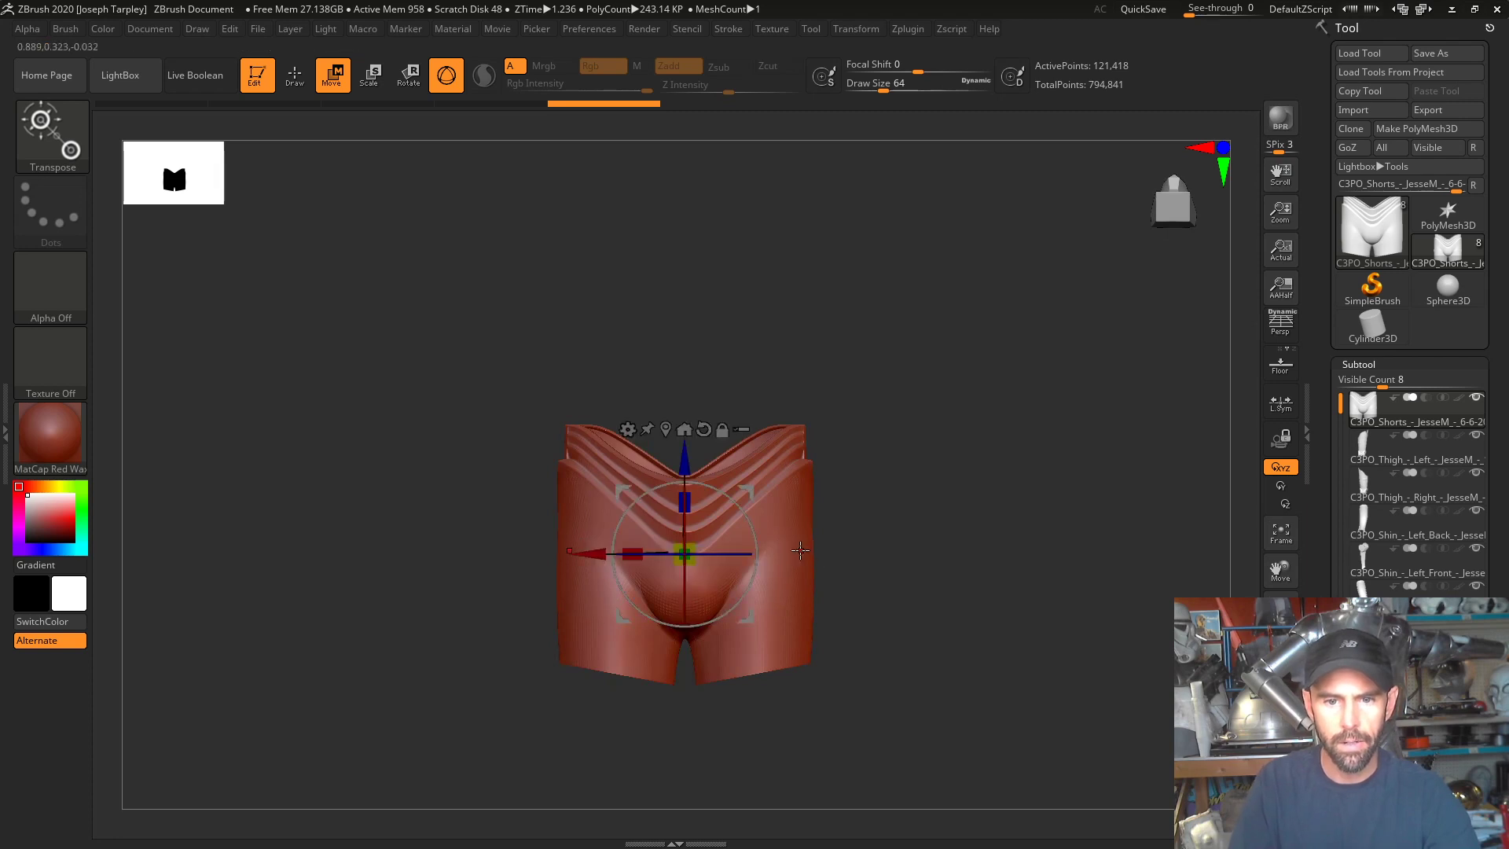
key(q)
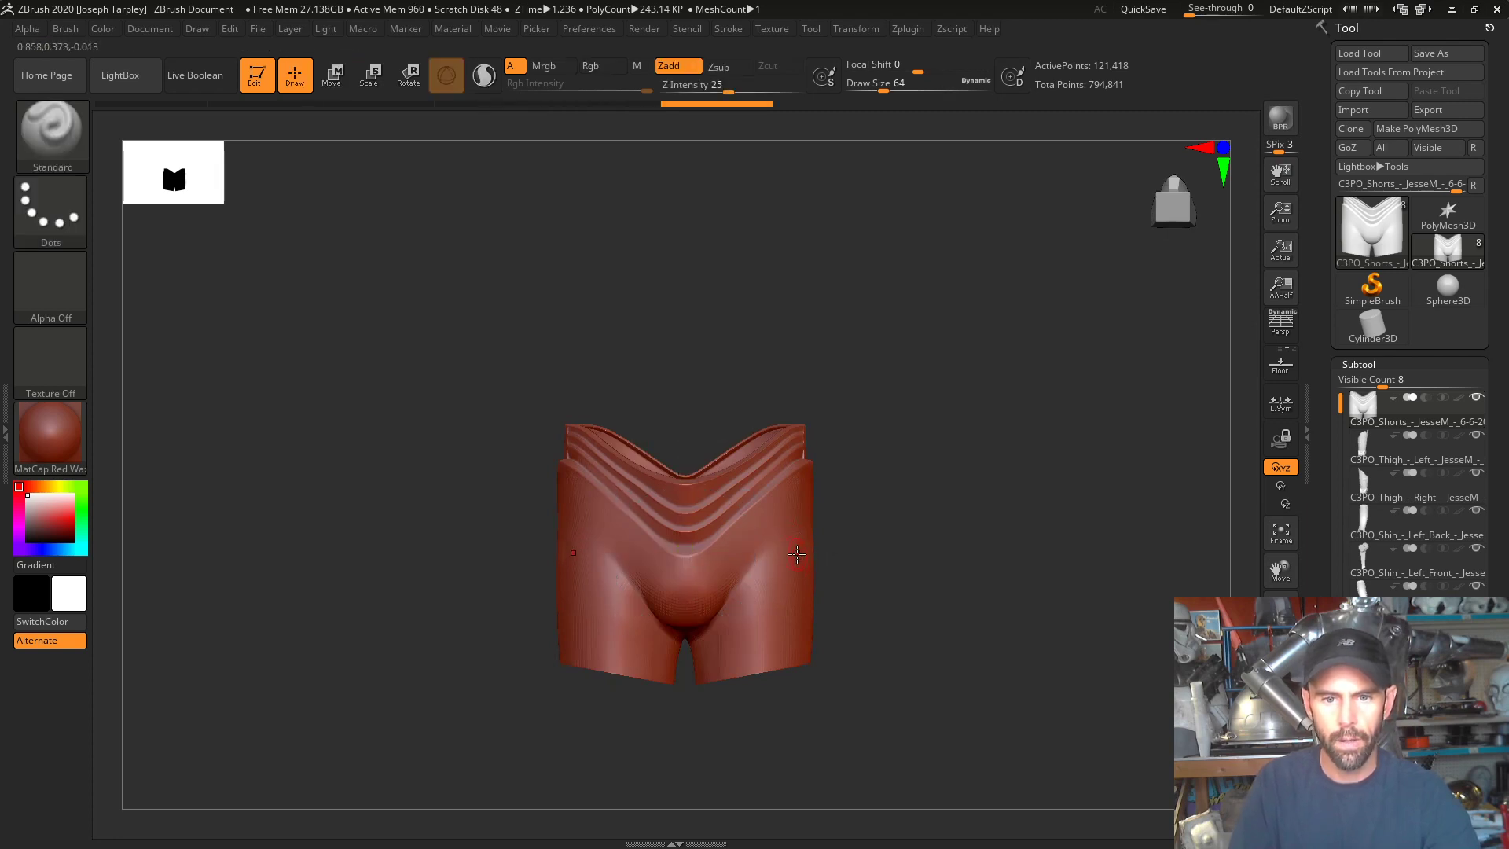
key(ctrl)
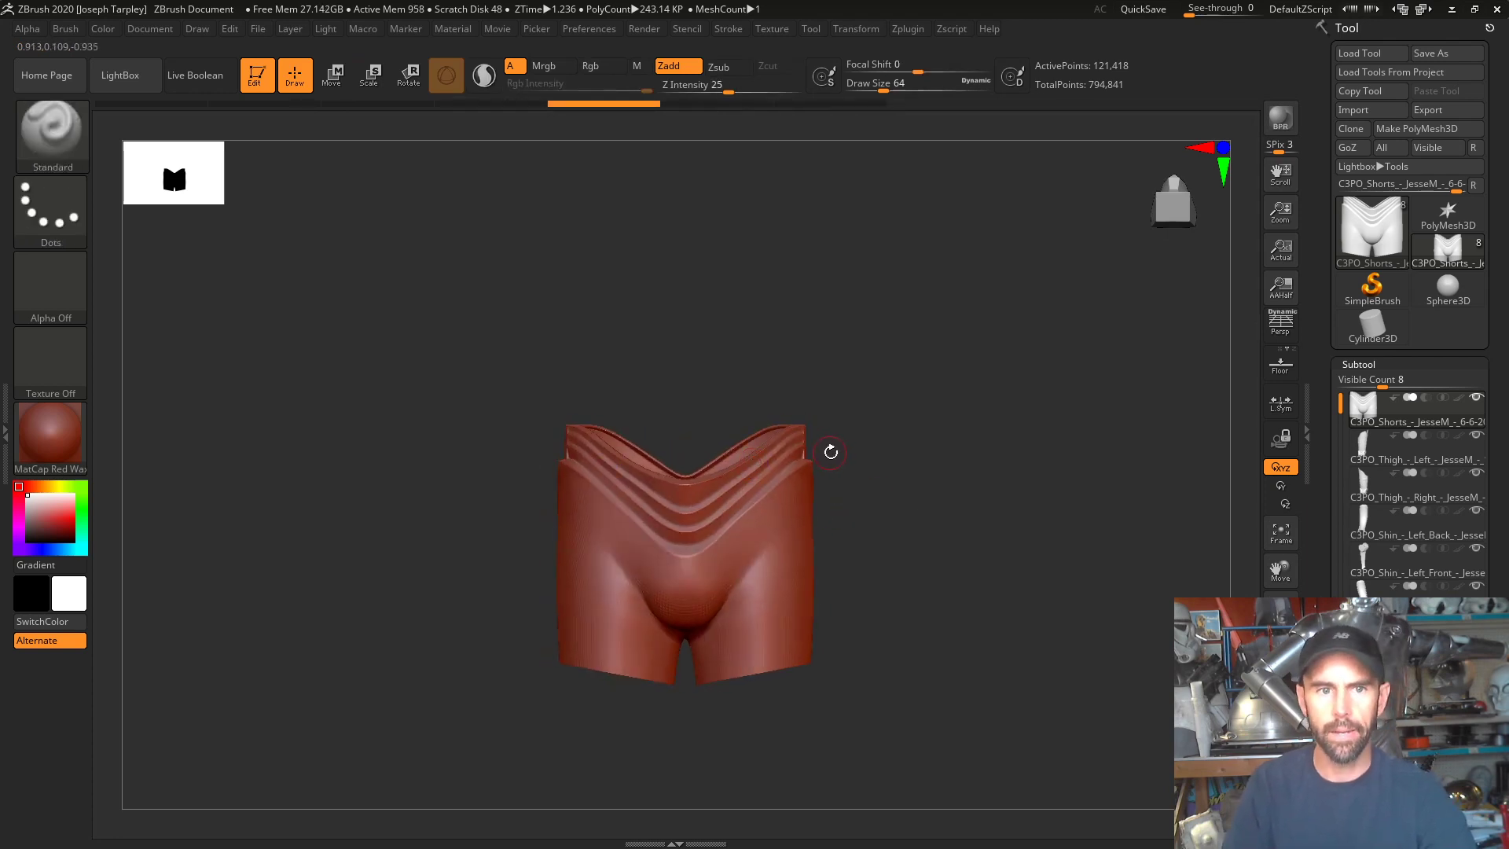
key(w)
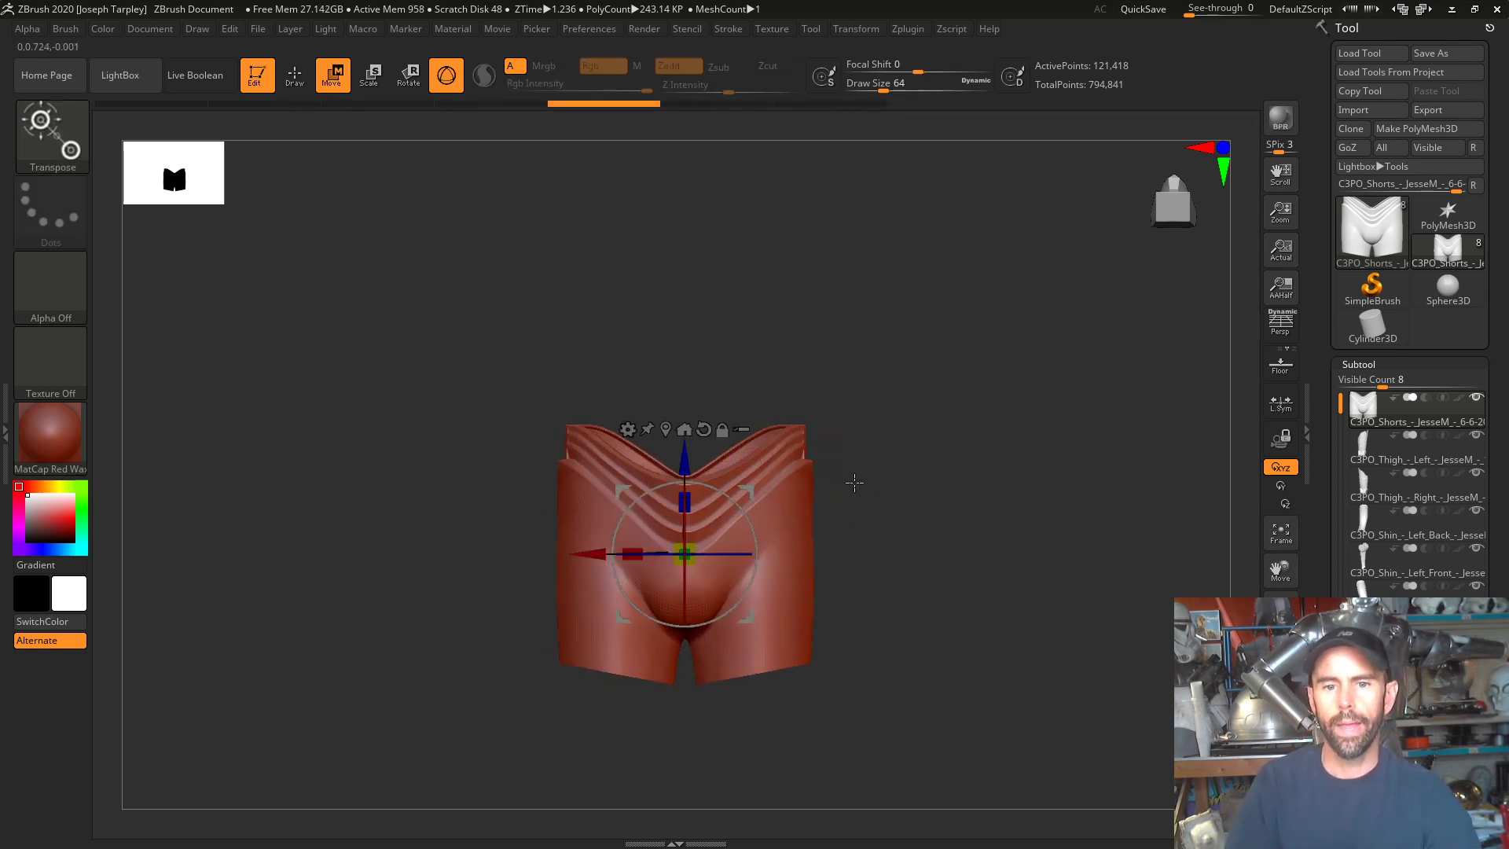
- Select the C3PO_Thigh_-_Left subtool and hide the right thigh, right shin parts and shorts, leaving only the left leg
click(1363, 451)
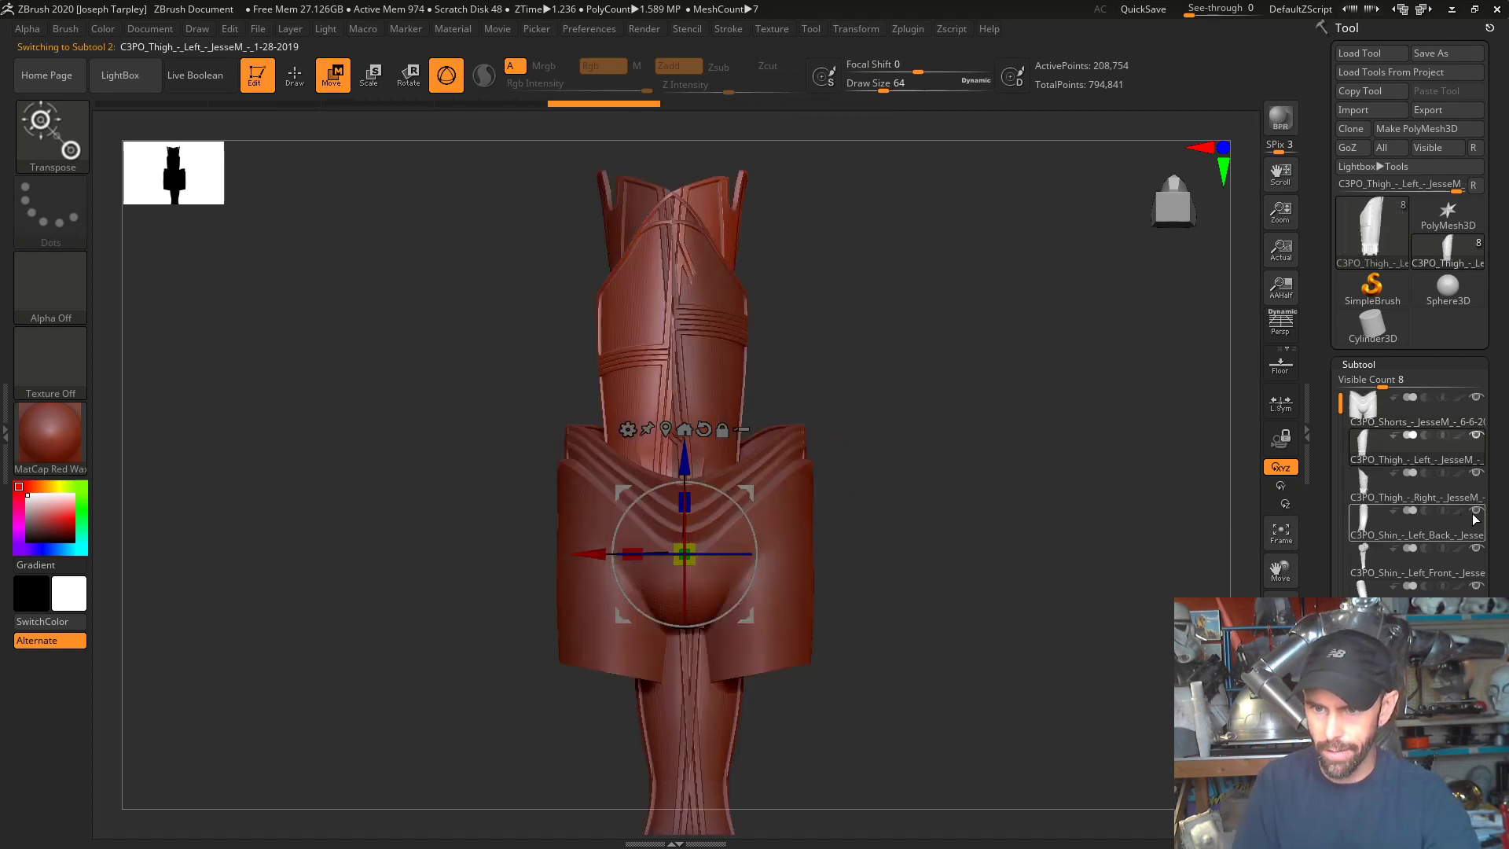
click(1476, 473)
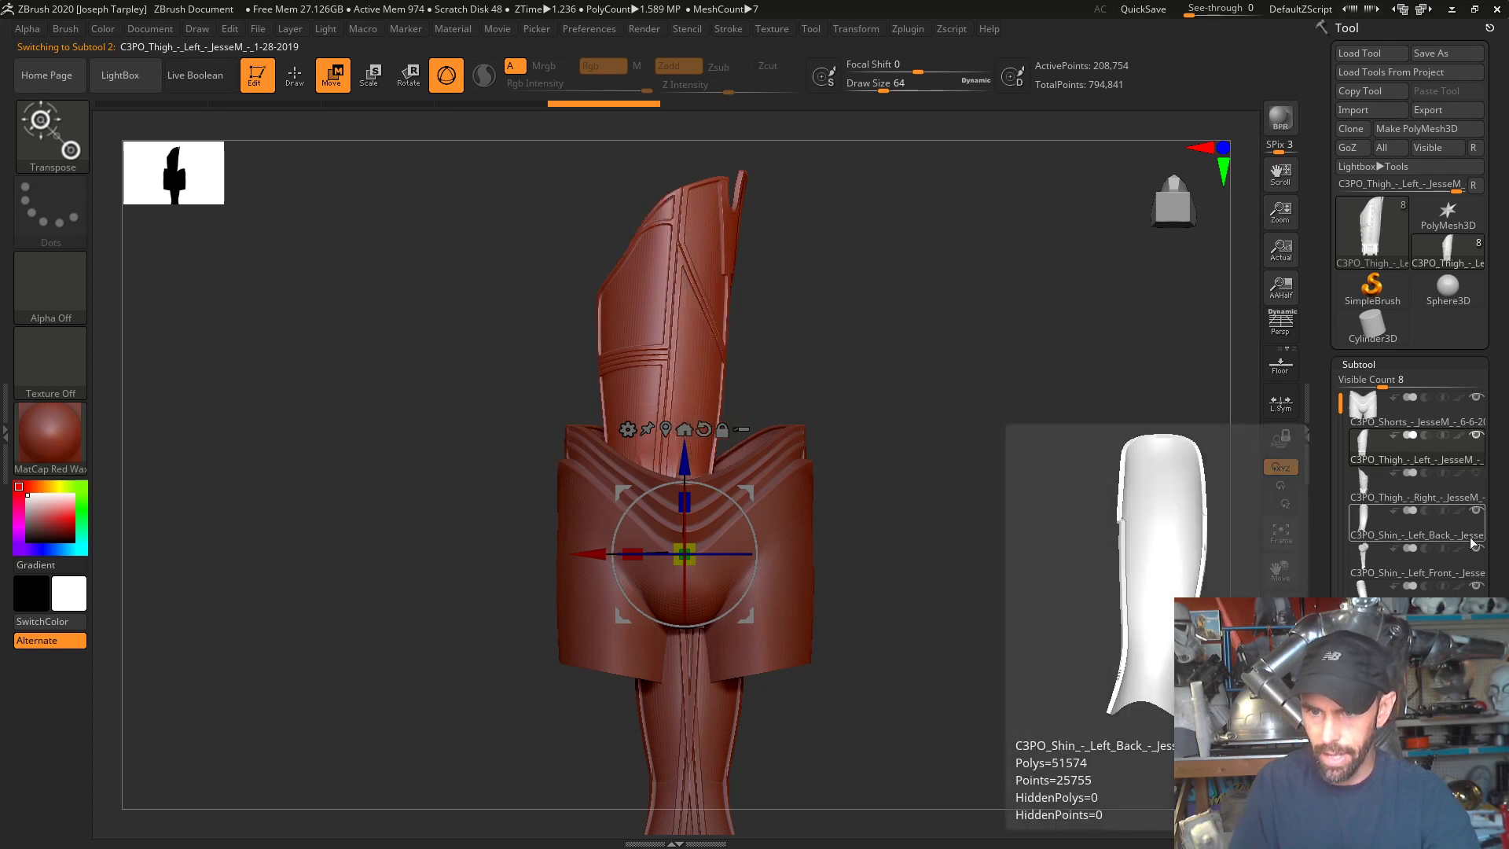
click(1476, 585)
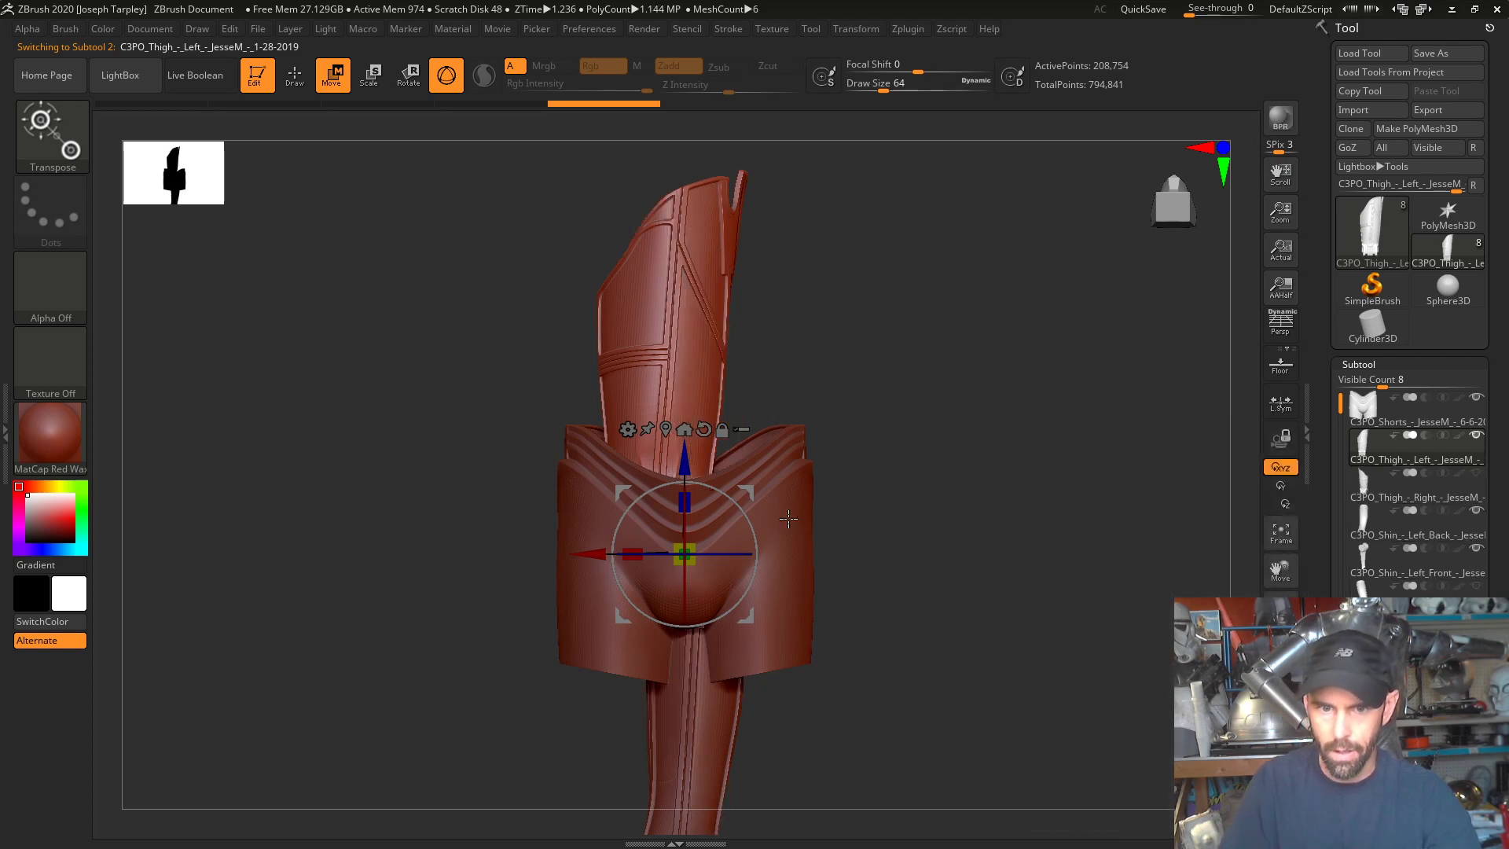
click(1476, 397)
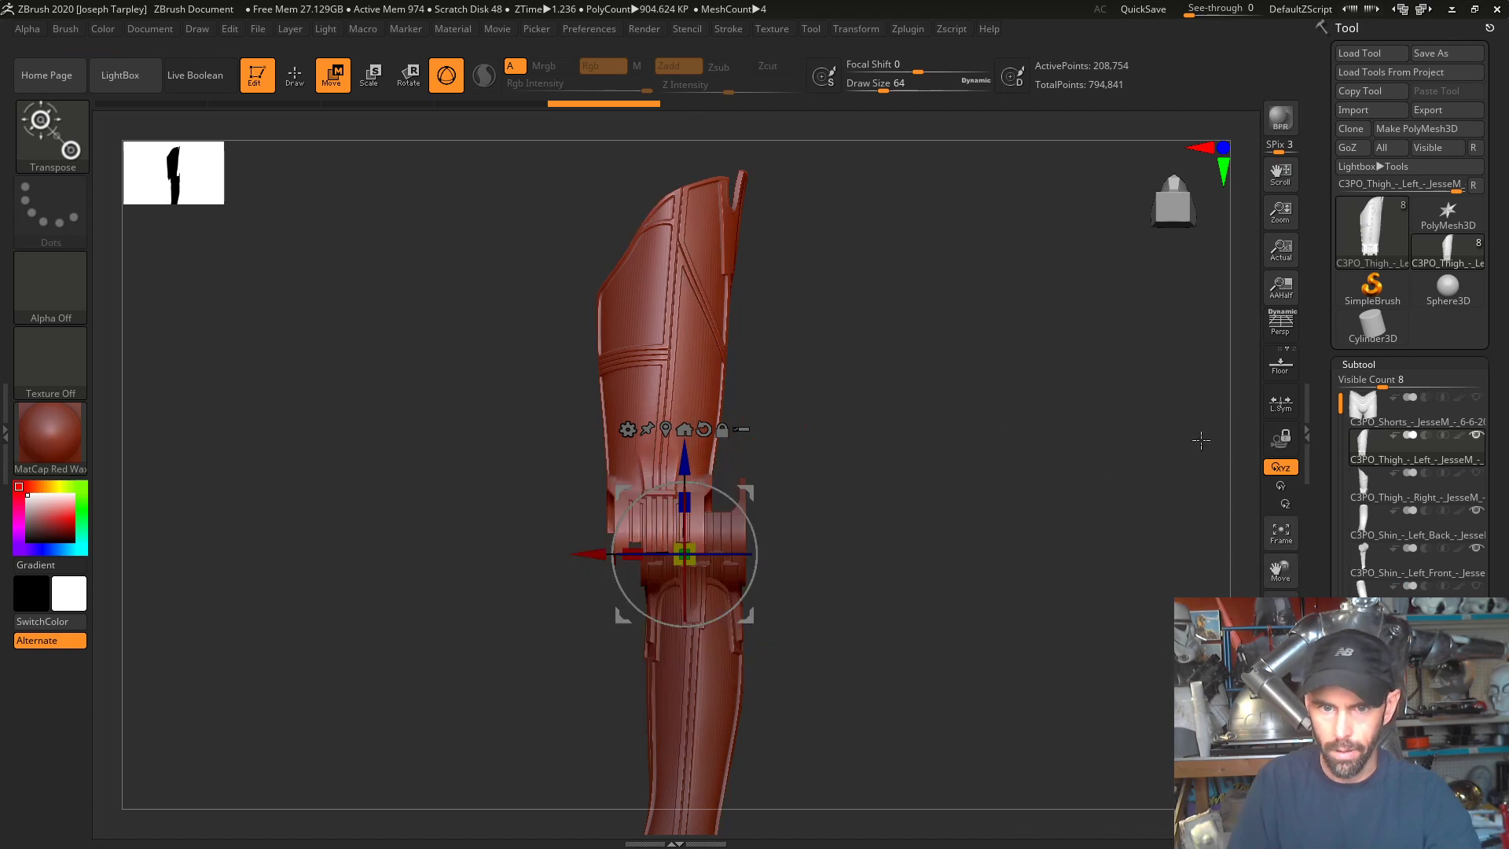
- Move the left thigh sideways along the X axis towards the left shin's knee joint, comparing its position before and after
alt+click(801, 614)
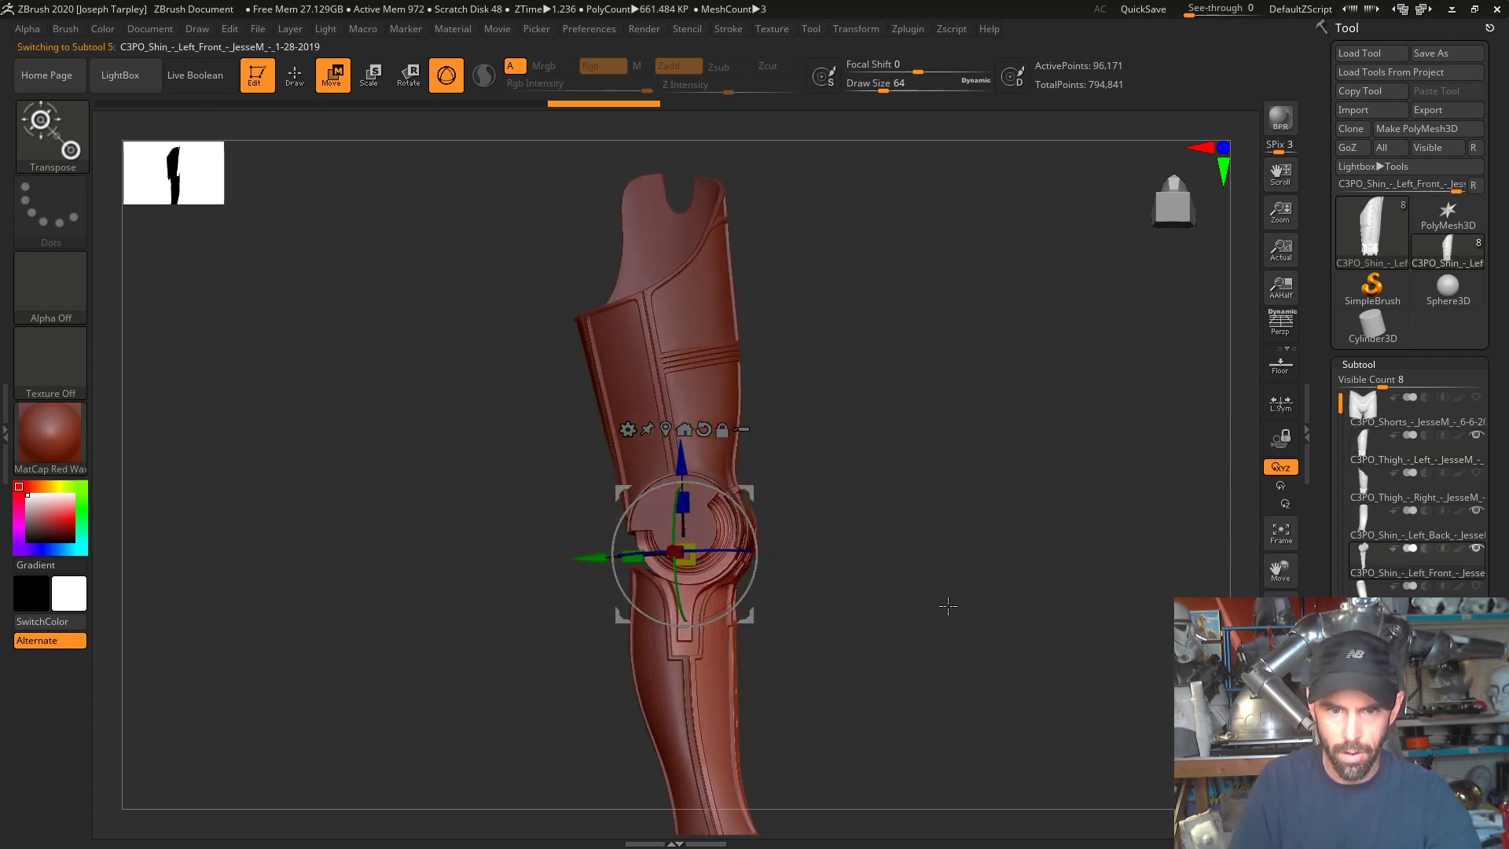
alt+click(707, 503)
drag(590, 554, 623, 562)
key(ctrl+z)
key(ctrl+shift+z)
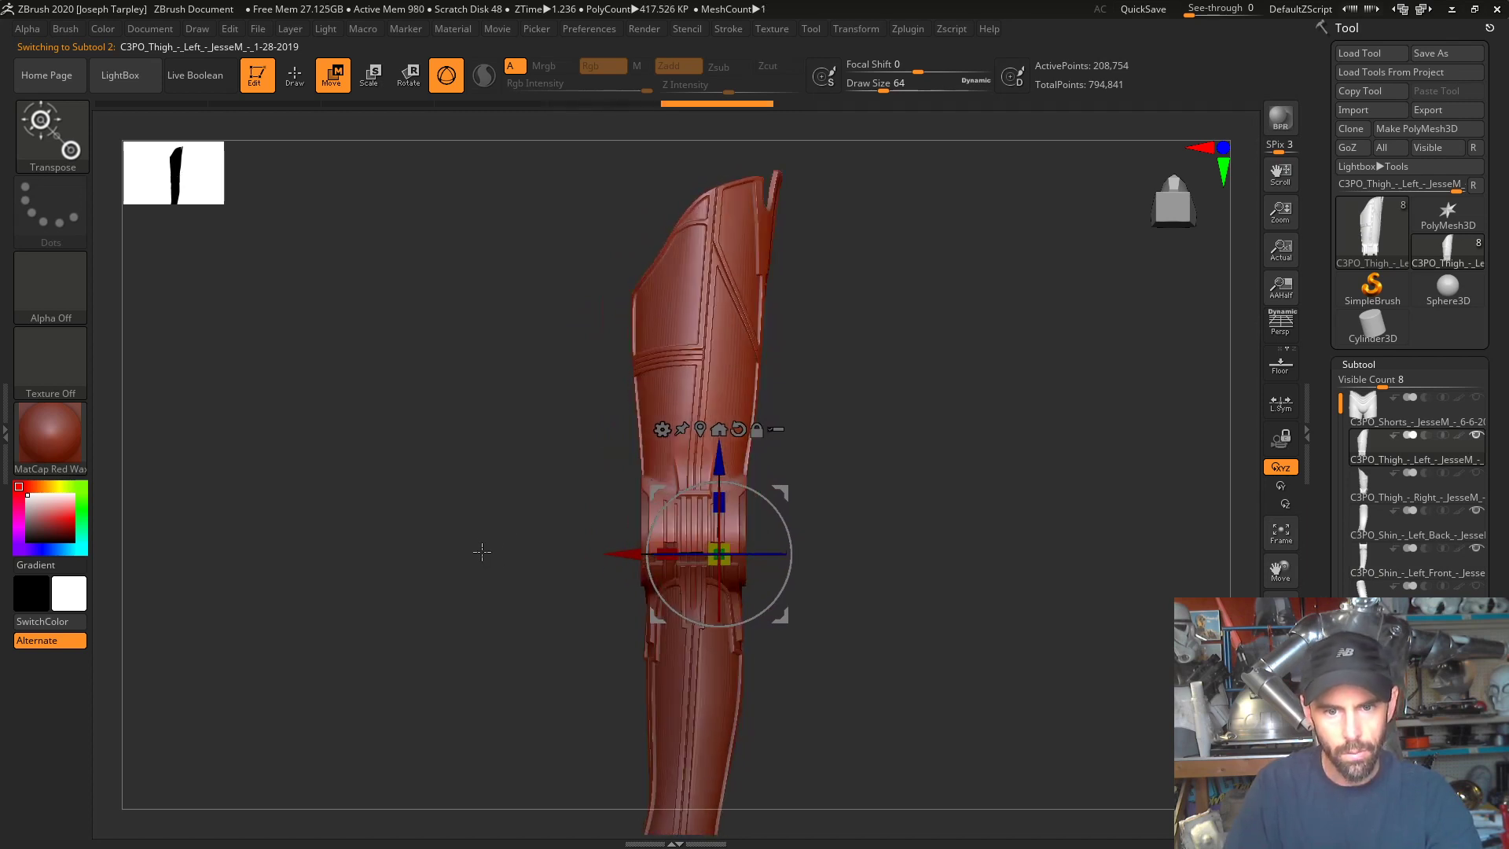
key(ctrl+z)
key(ctrl+z)
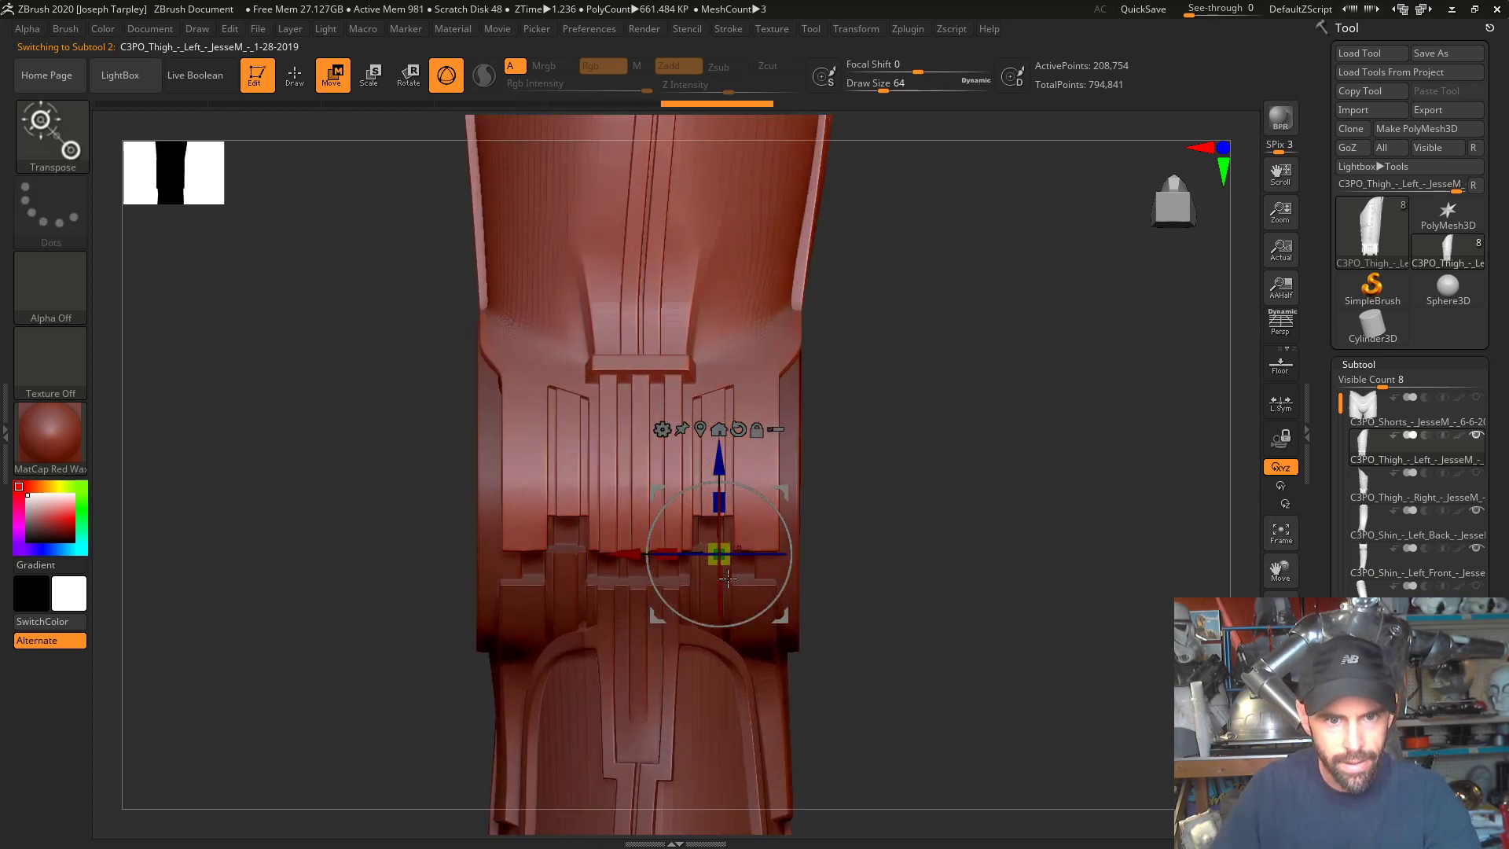
- Fine-tune the left thigh's sideways position so its knee end lines up with the left shin, and check the joint from several angles
drag(629, 559, 627, 560)
alt+drag(930, 520, 922, 644)
alt+drag(1085, 535, 1182, 526)
drag(733, 488, 731, 488)
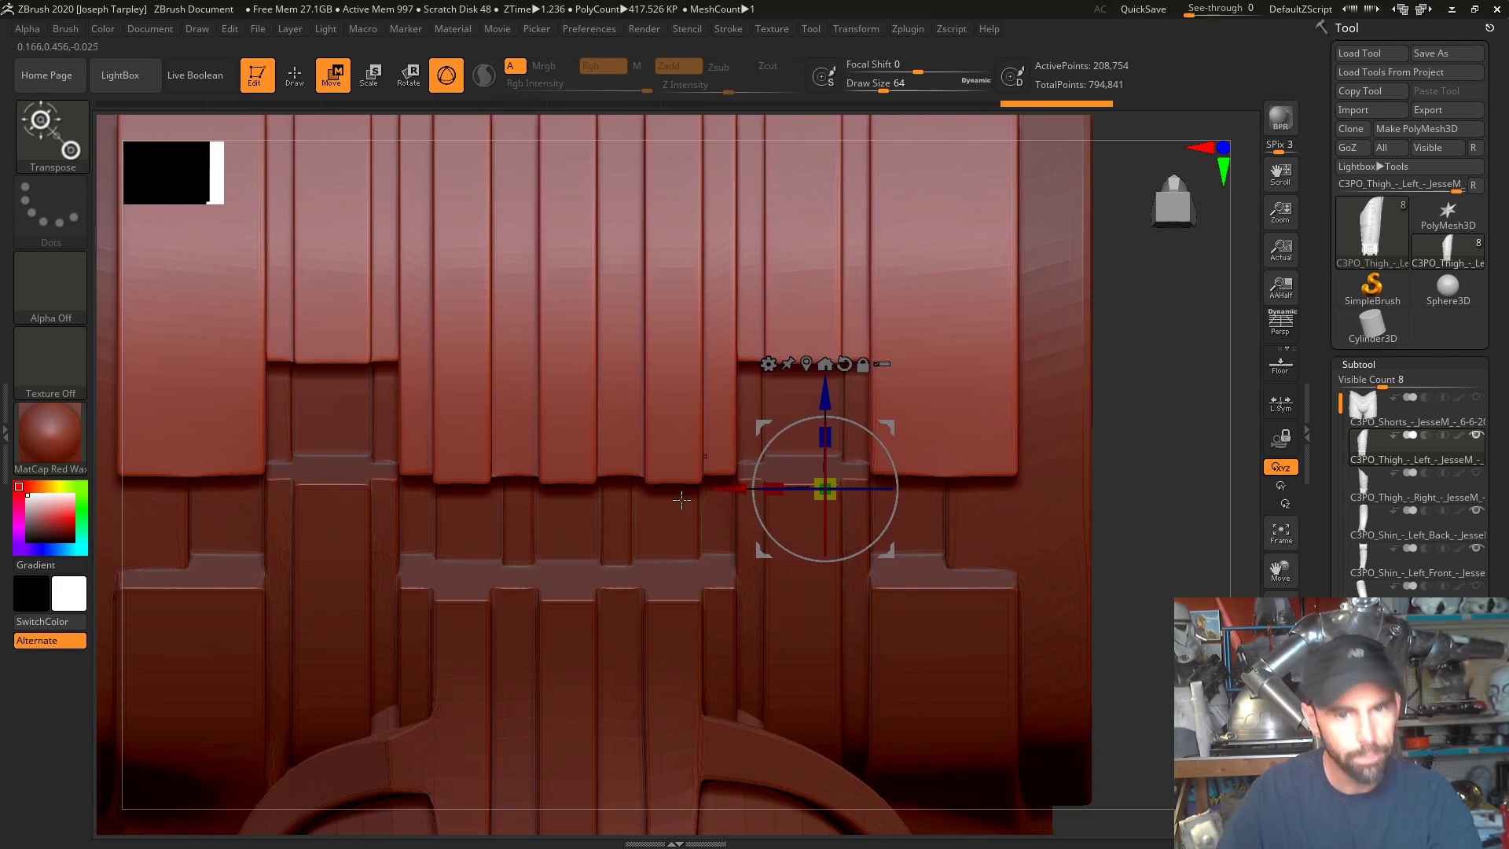
key(f)
drag(1001, 453, 1068, 471)
alt+drag(1027, 589, 862, 400)
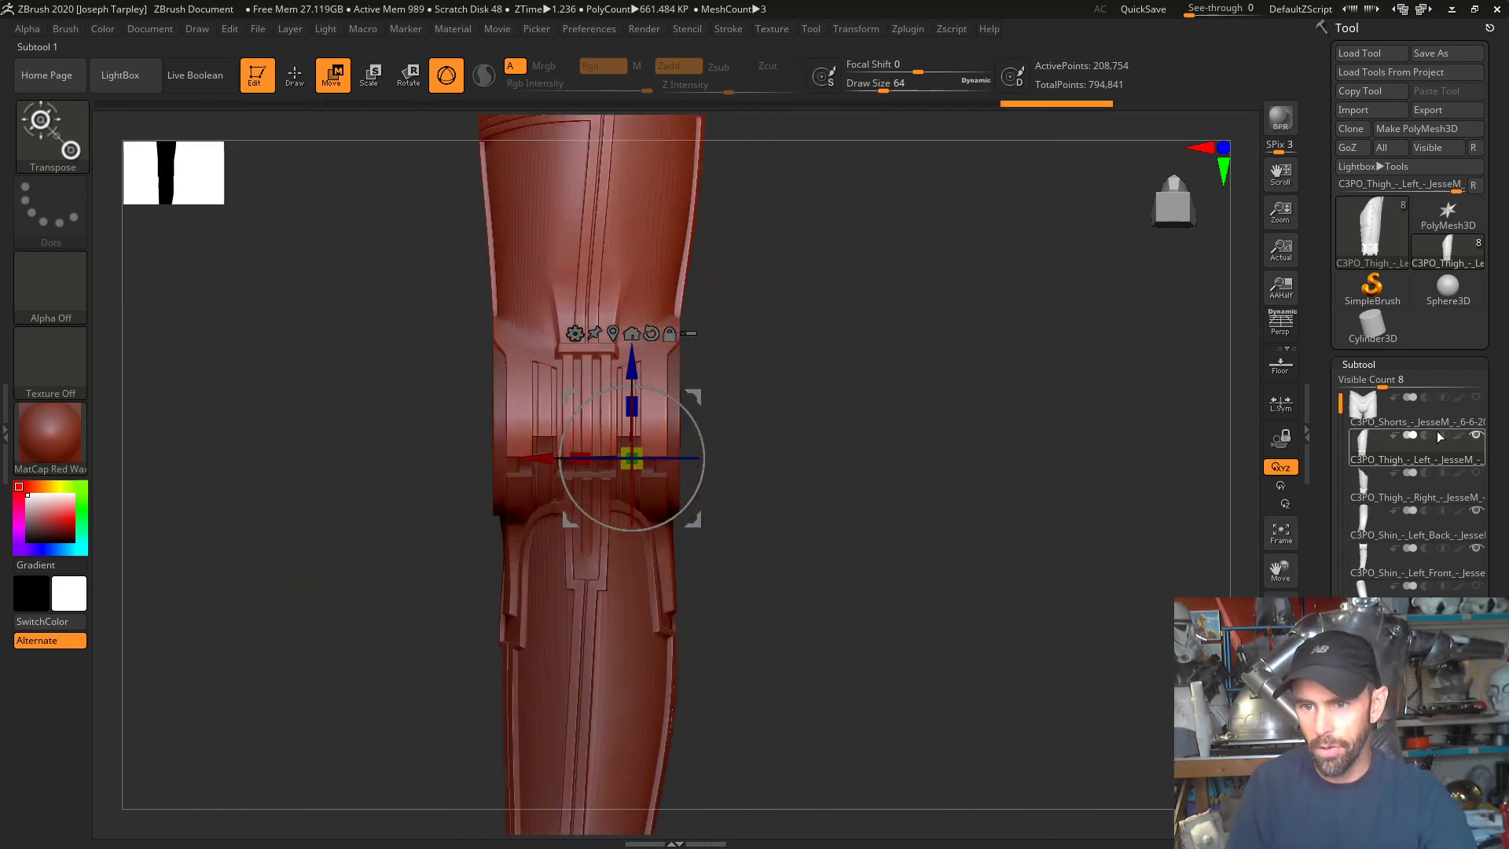
drag(1116, 519, 1064, 532)
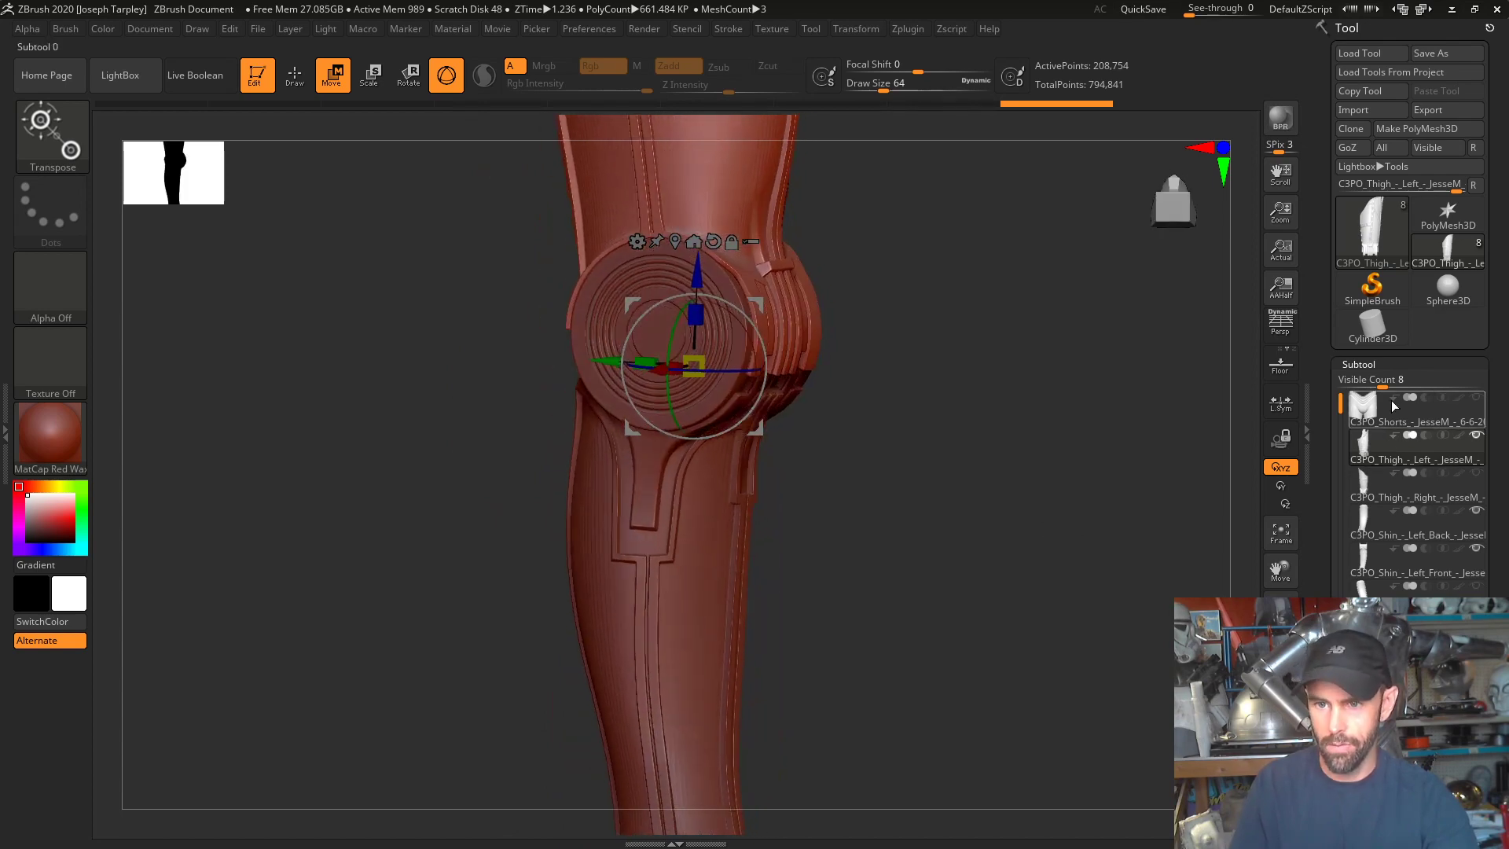
- Reorder the subtools, placing C3PO_Shin_-_Left_Back first in the list and C3PO_Shin_-_Left_Front directly below the shorts
click(1415, 559)
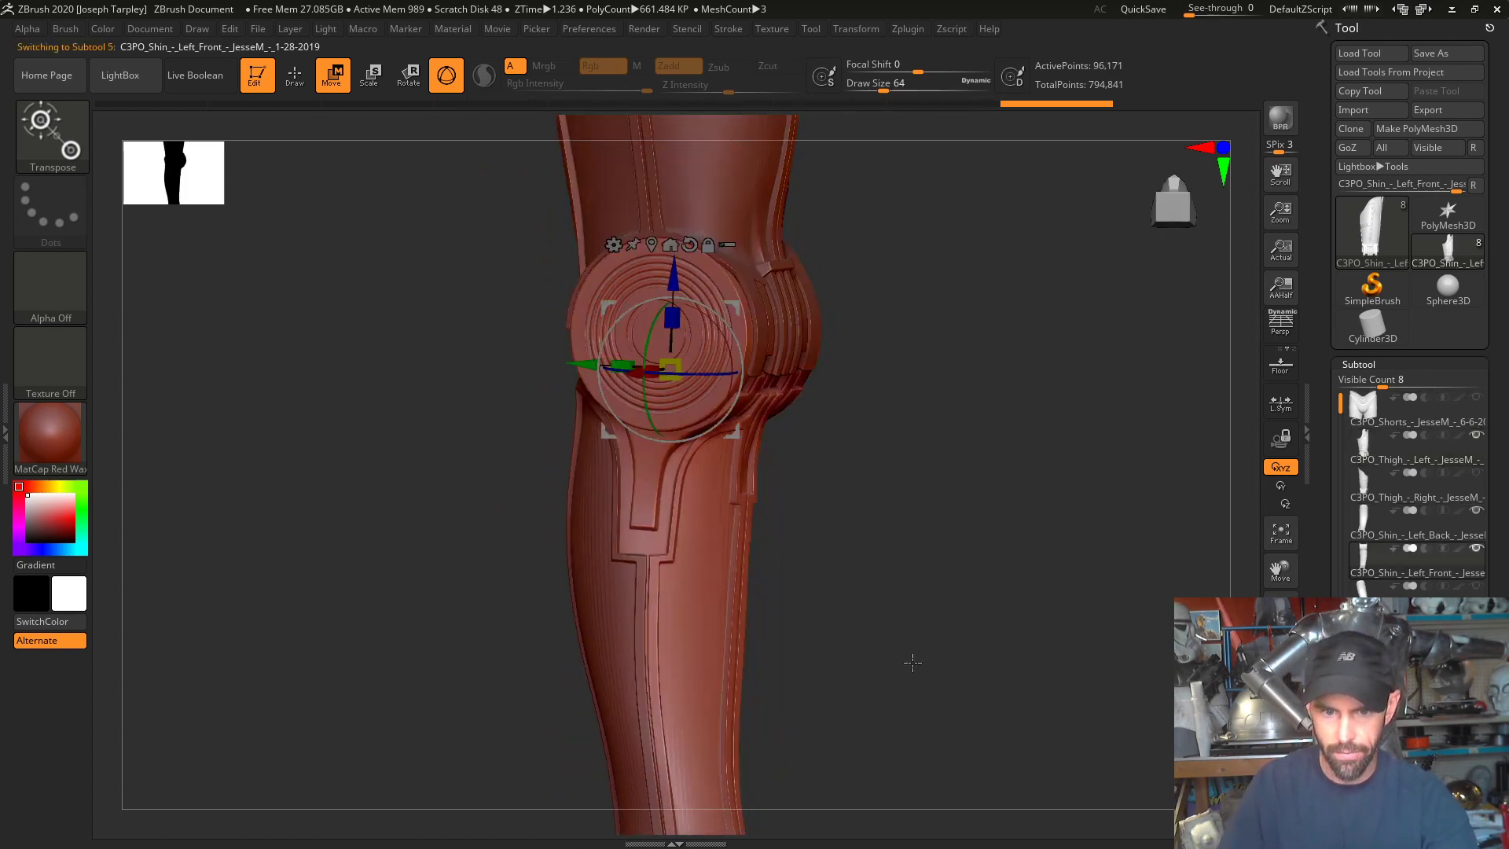
drag(1069, 676, 1049, 751)
alt+click(628, 636)
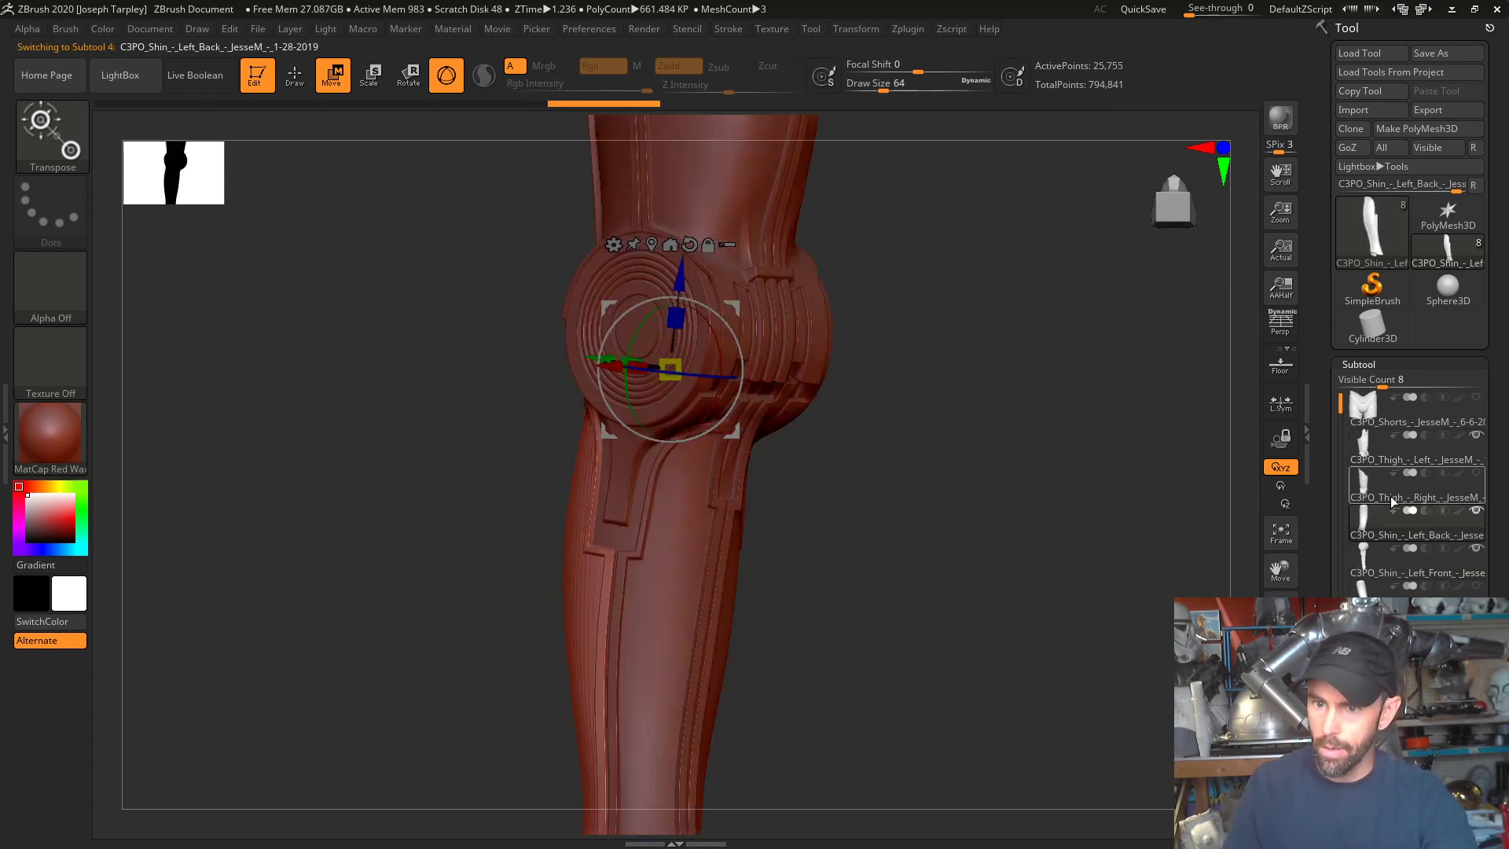
shift+drag(1134, 609, 1097, 611)
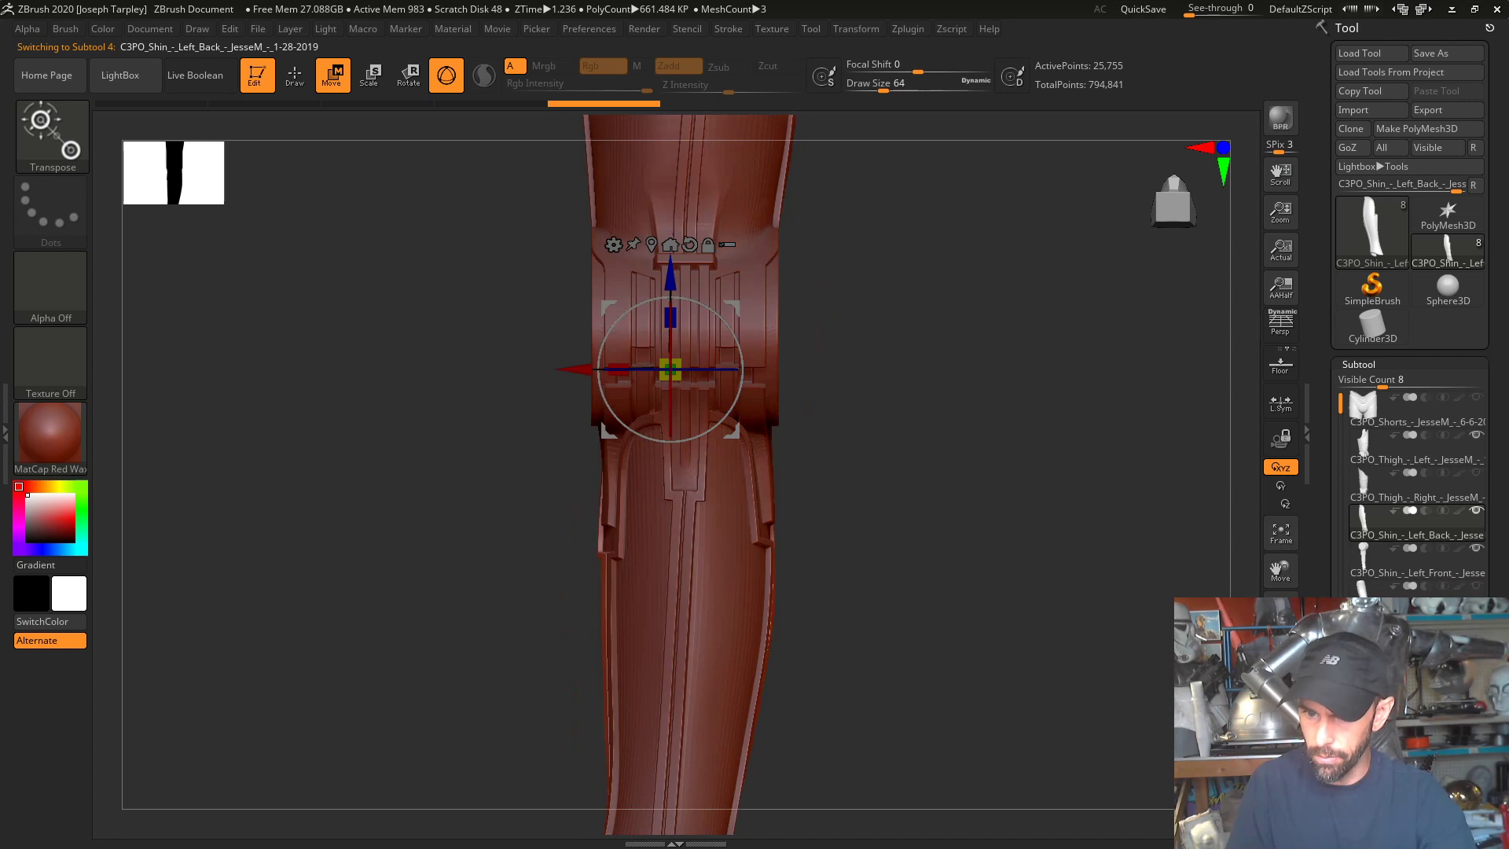
drag(1414, 522, 1415, 404)
click(1414, 559)
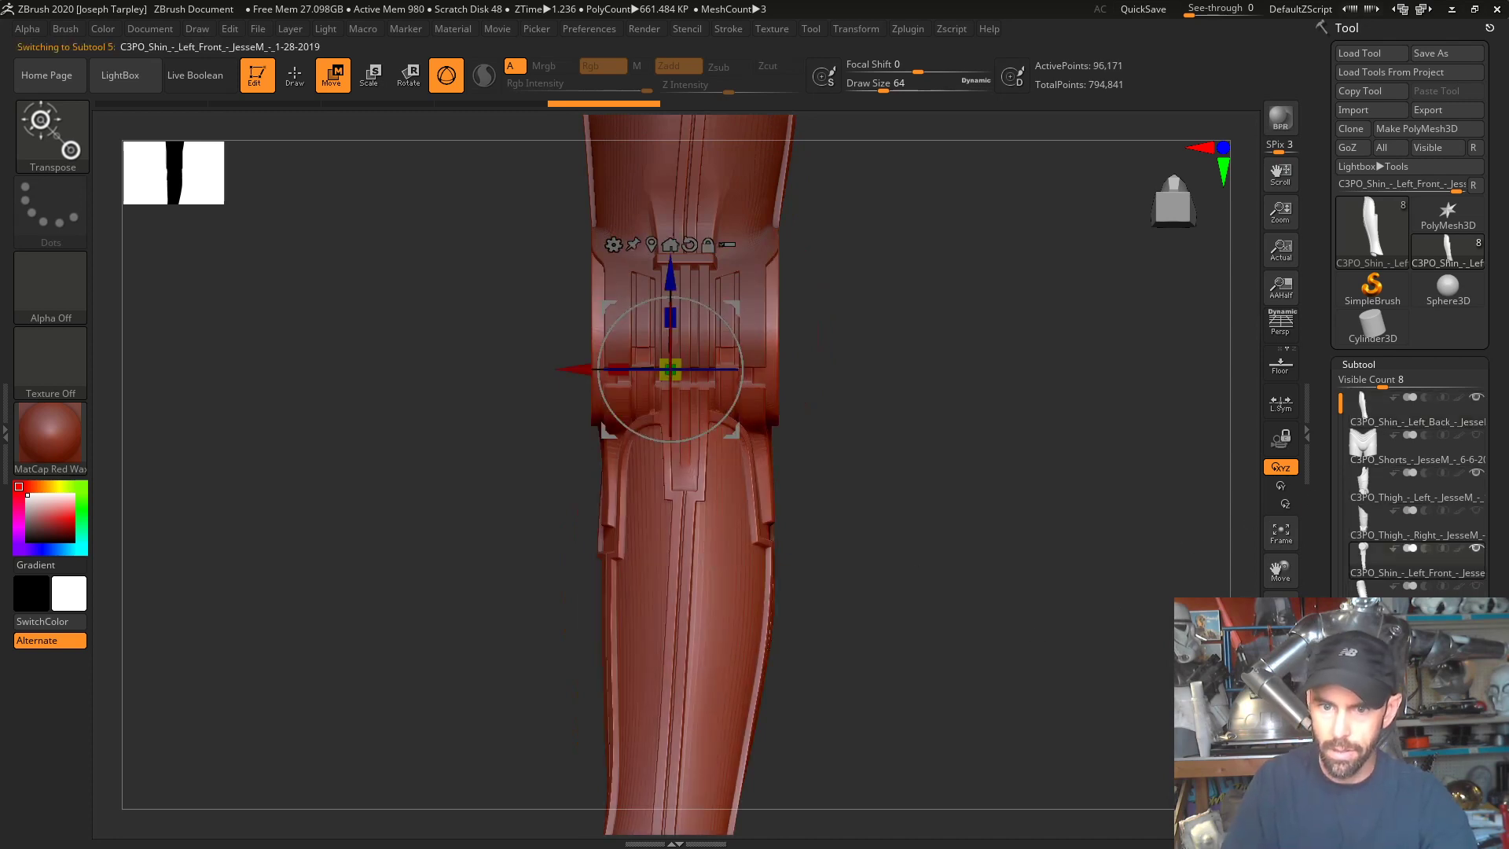
drag(1414, 560, 1415, 484)
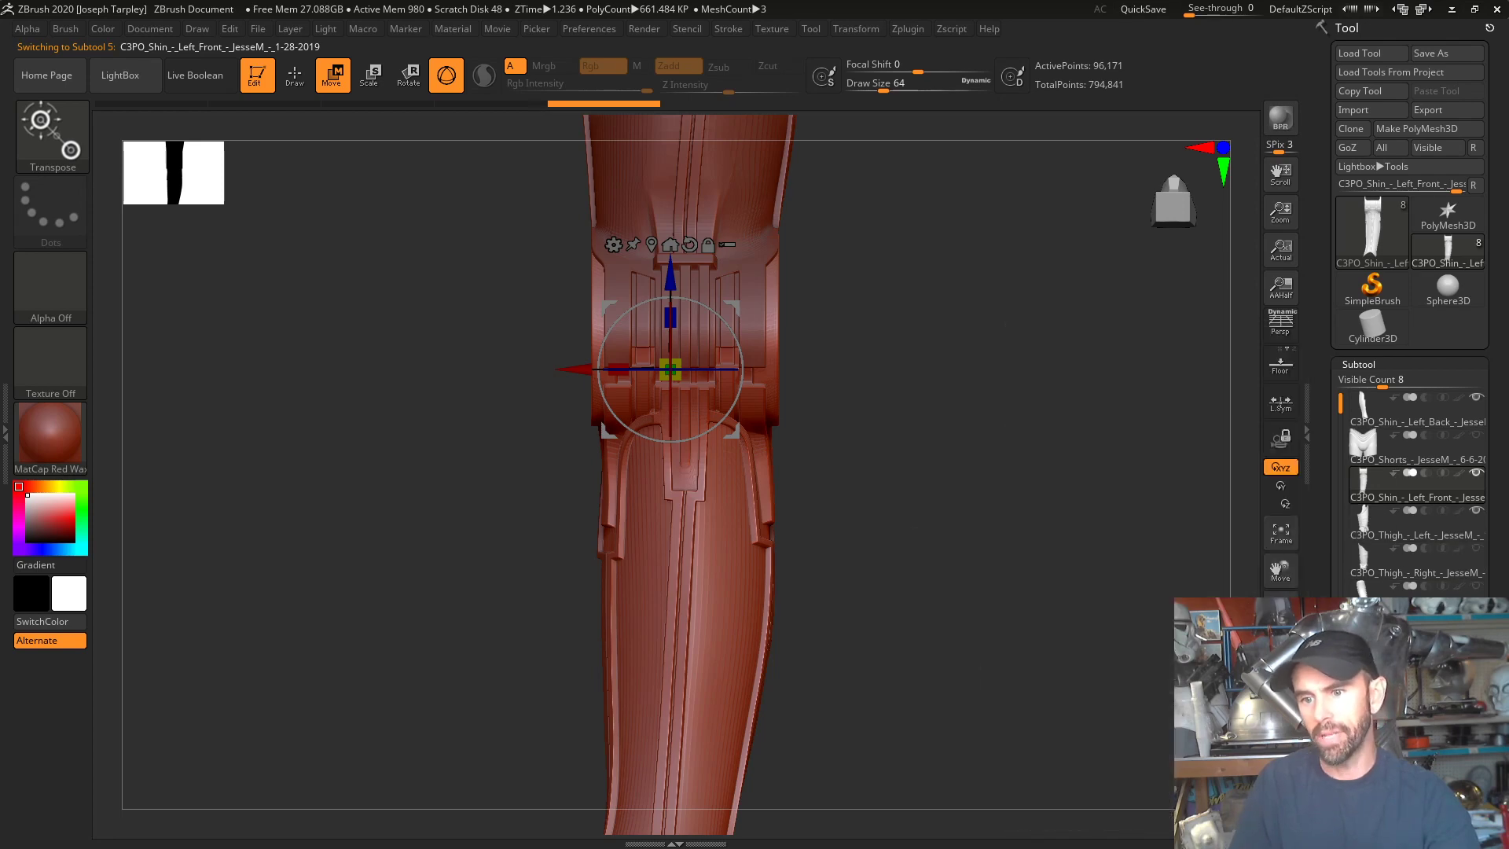
- Reorder the subtools so the left front shin sits directly above the left back shin and the left thigh is first
drag(1146, 665, 1128, 665)
shift+click(1432, 705)
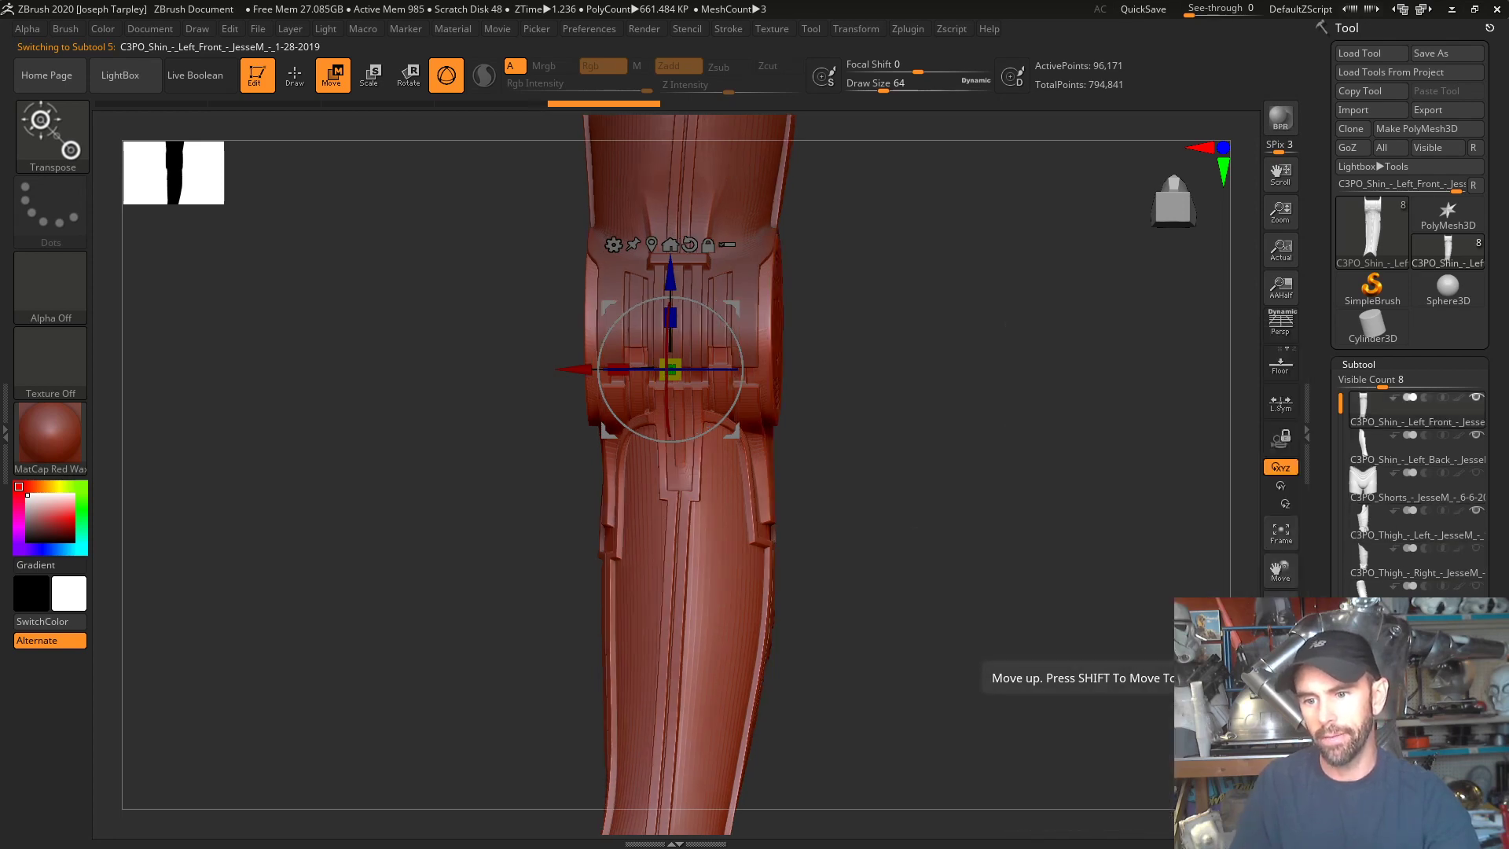
drag(1013, 539, 1100, 539)
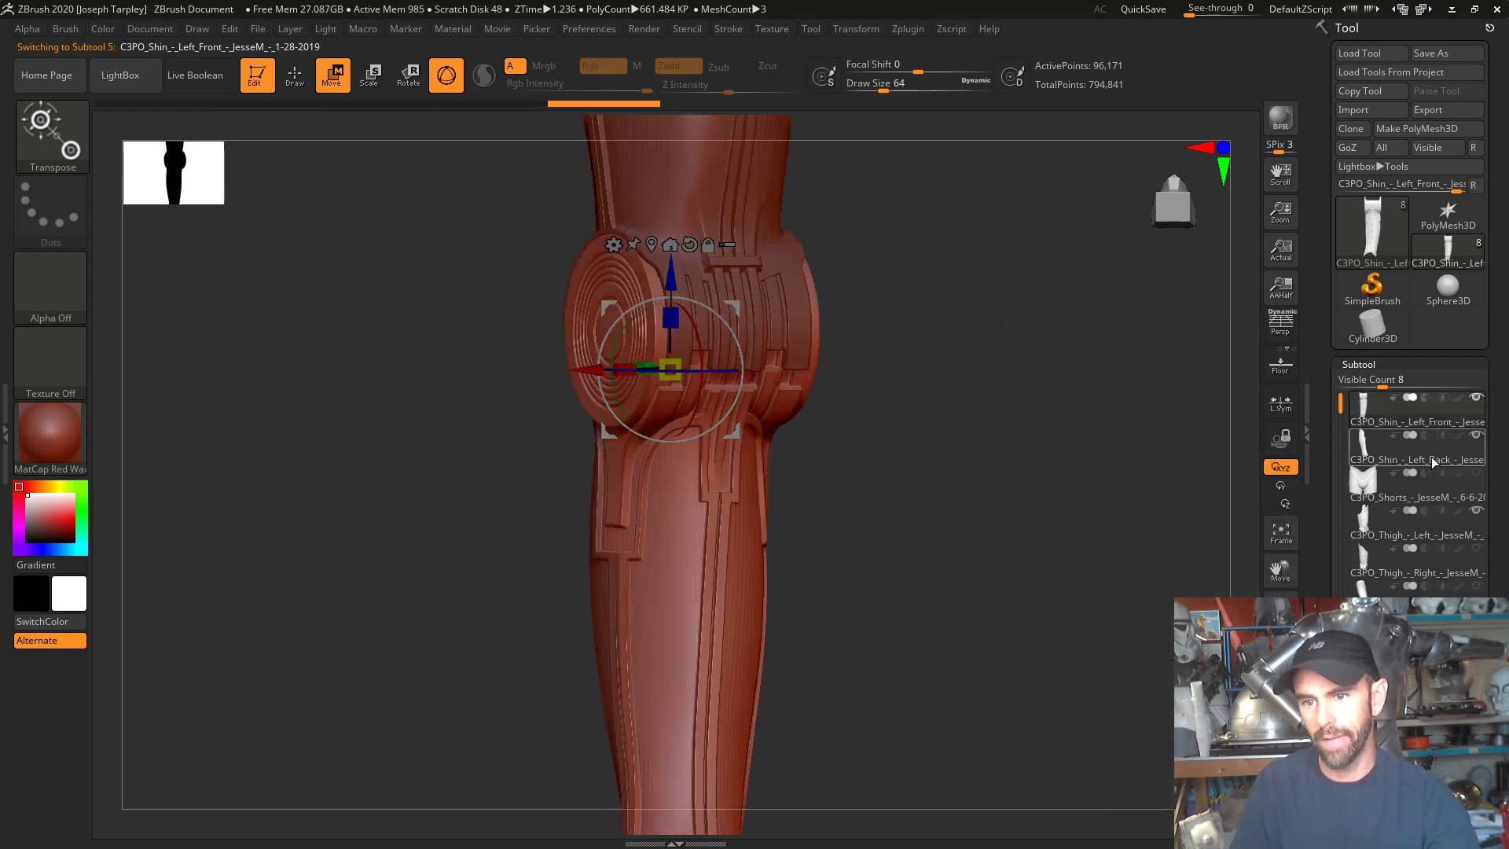
alt+click(677, 205)
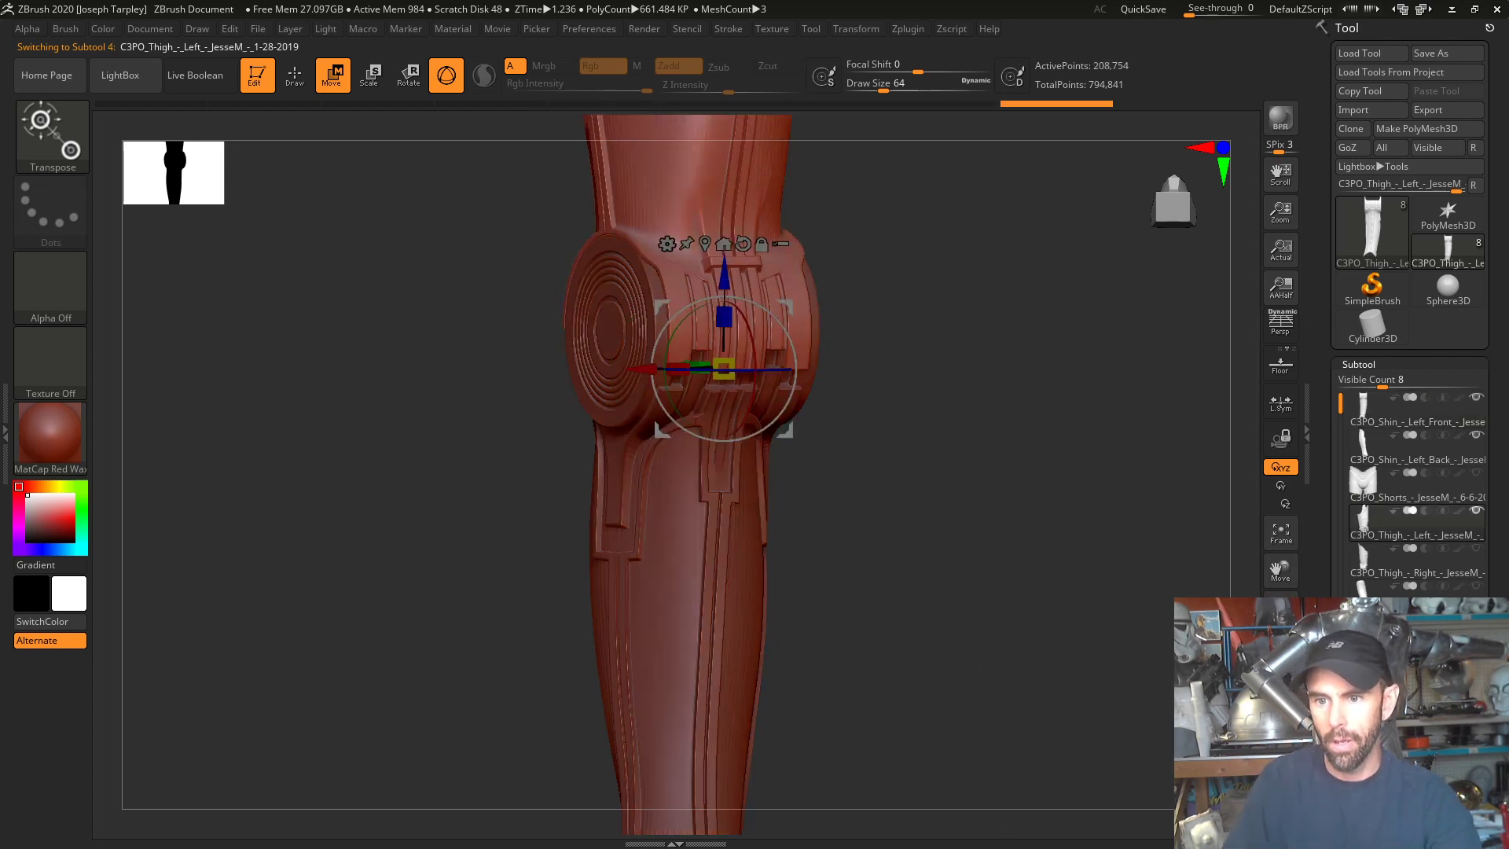
shift+click(1432, 705)
mouse_move(1029, 539)
mouse_down()
mouse_move(1014, 542)
mouse_move(1021, 566)
mouse_up()
- Merge C3PO_Shin_-_Left_Front down into the left back shin and test-move the merged shin, undoing the move
drag(1326, 480, 1326, 356)
click(1413, 336)
drag(1326, 440, 1326, 341)
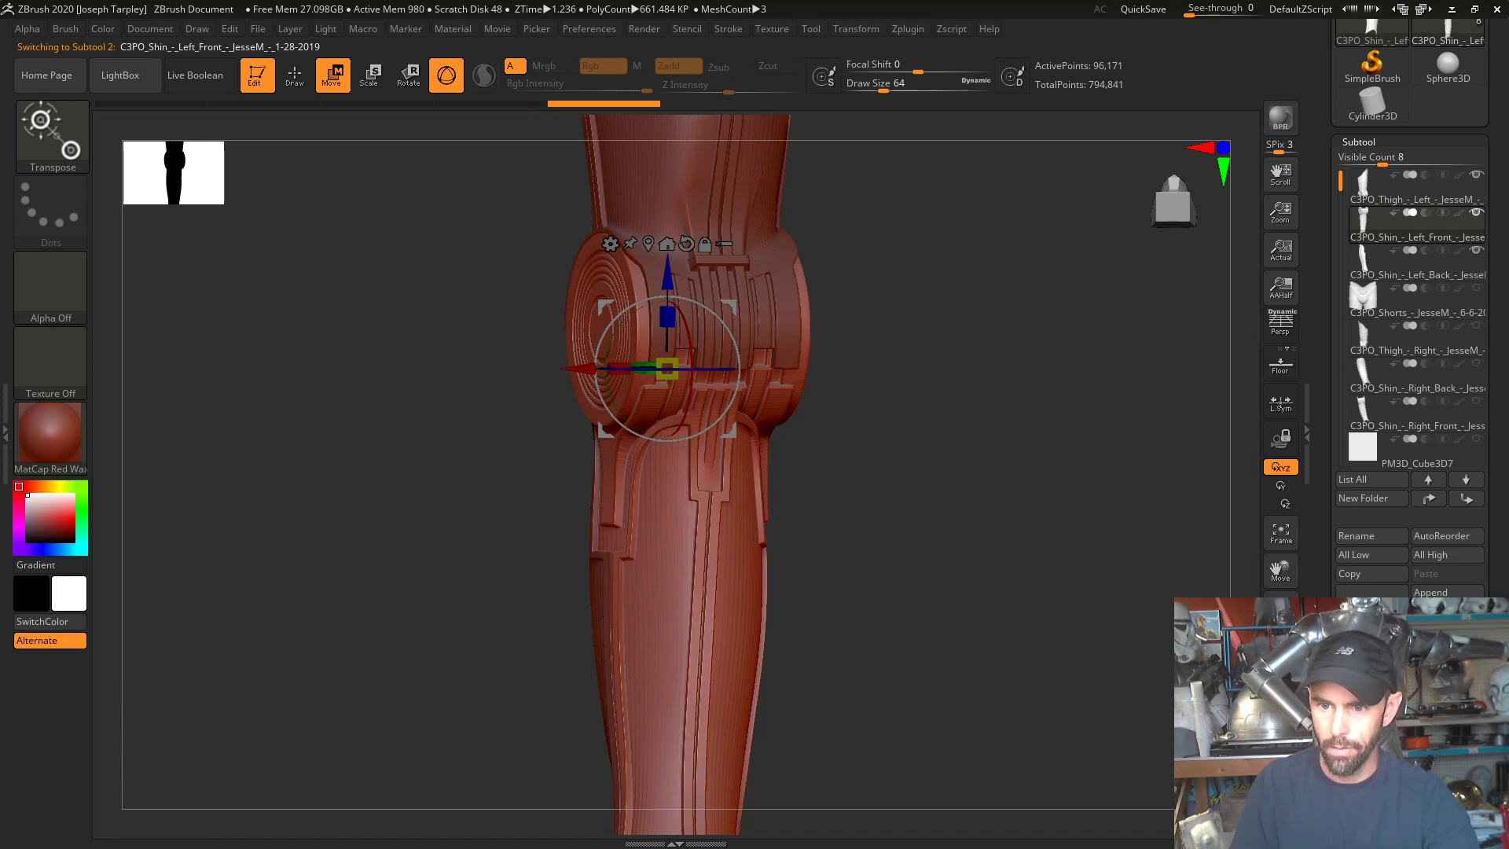
click(1371, 705)
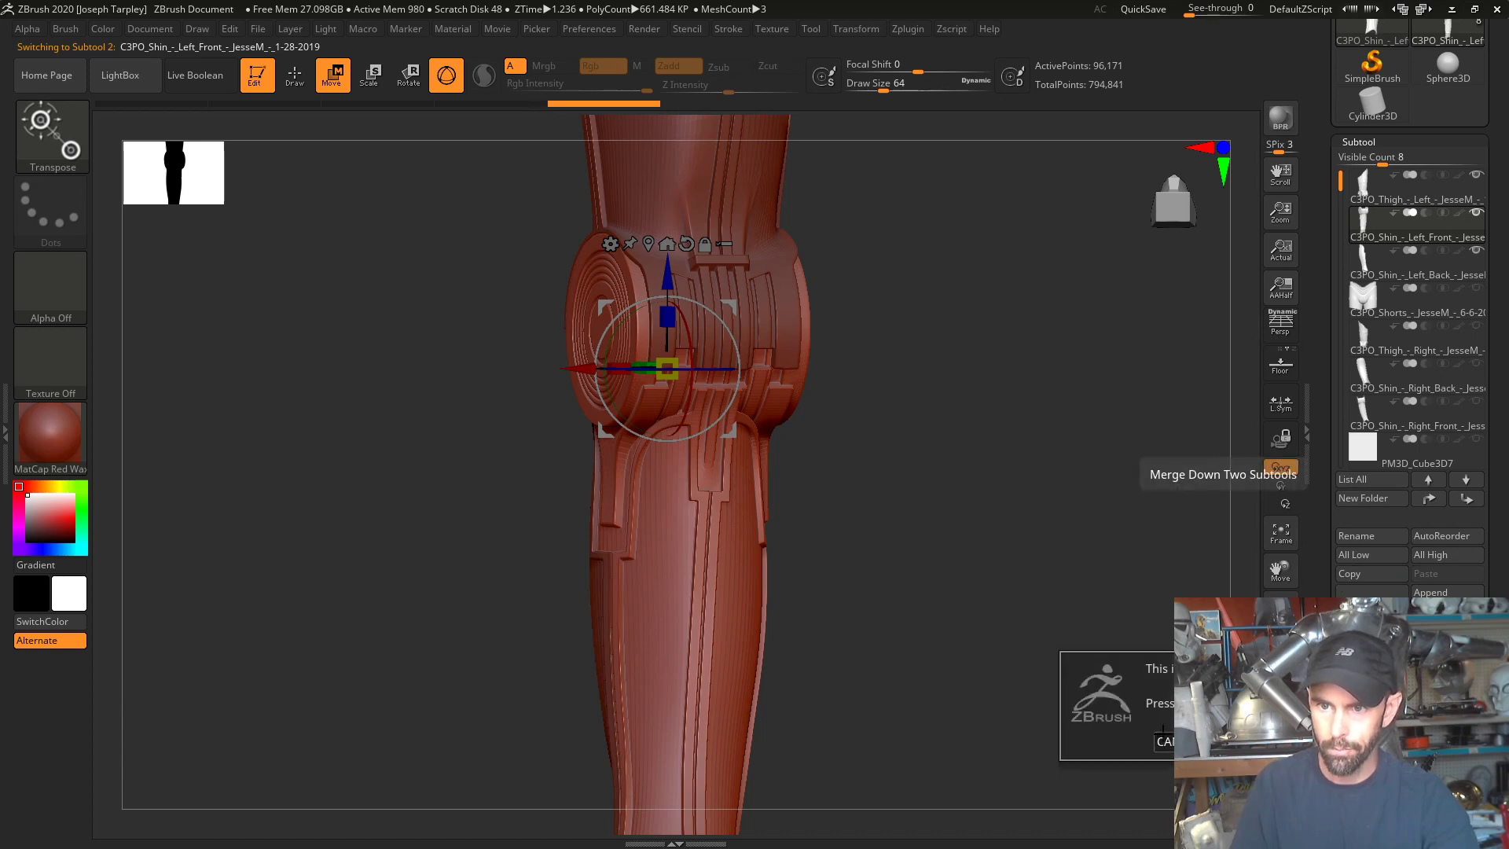
click(1372, 741)
drag(1079, 653, 1141, 627)
drag(748, 306, 795, 288)
key(ctrl+z)
drag(1082, 550, 1064, 626)
- Merge the left thigh down with the left shin into one leg subtool and test-move it, undoing the move
click(1377, 188)
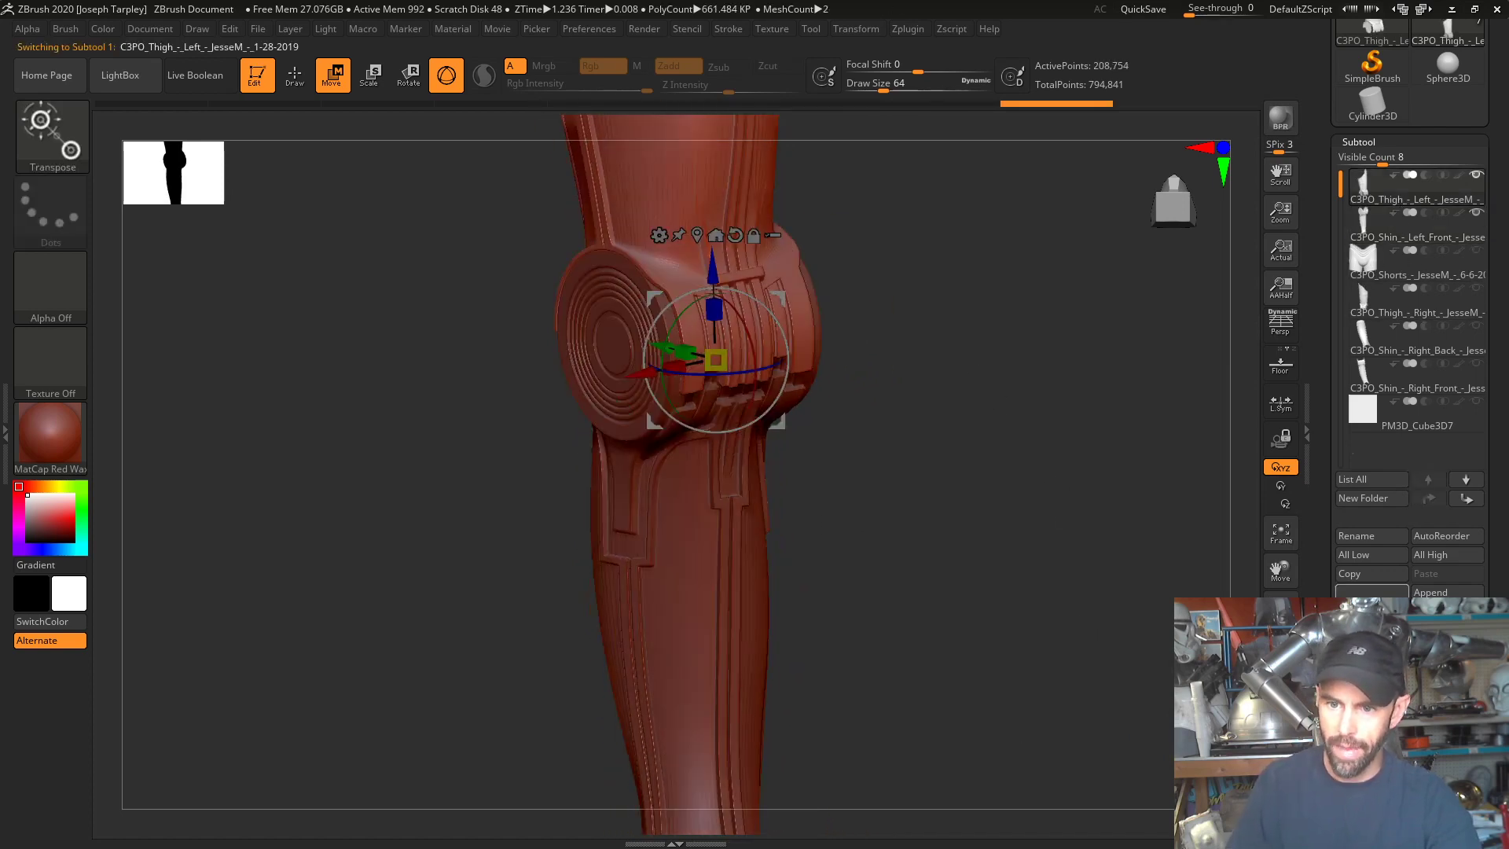
click(1371, 711)
click(1371, 741)
drag(1027, 564, 1006, 481)
drag(749, 446, 885, 402)
key(ctrl+z)
- Select C3PO_Thigh_-_Right and show it with both right shin parts, hiding the shorts and the left leg
click(1477, 213)
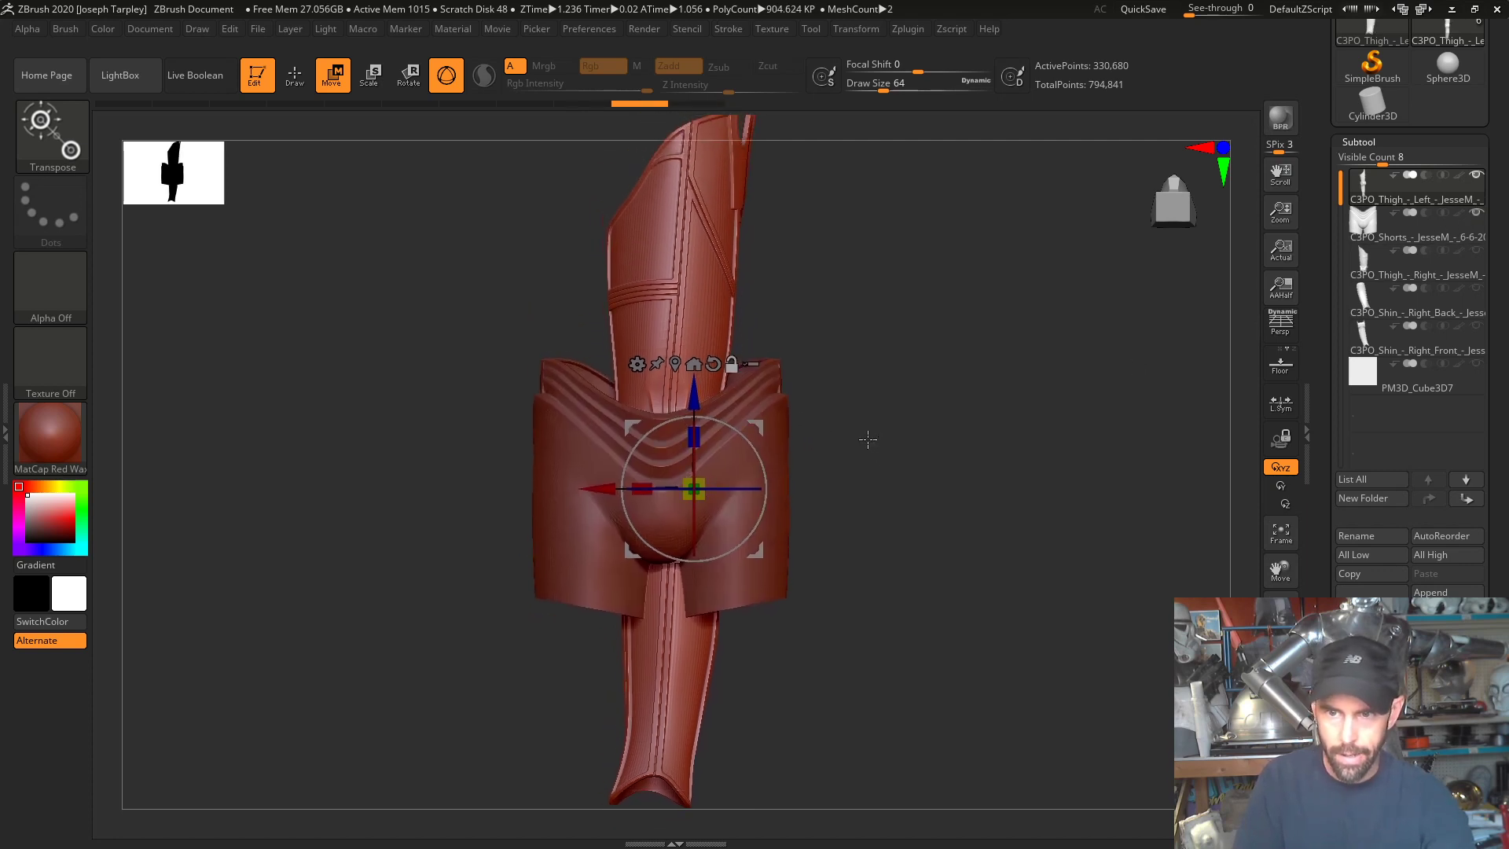
mouse_move(1476, 217)
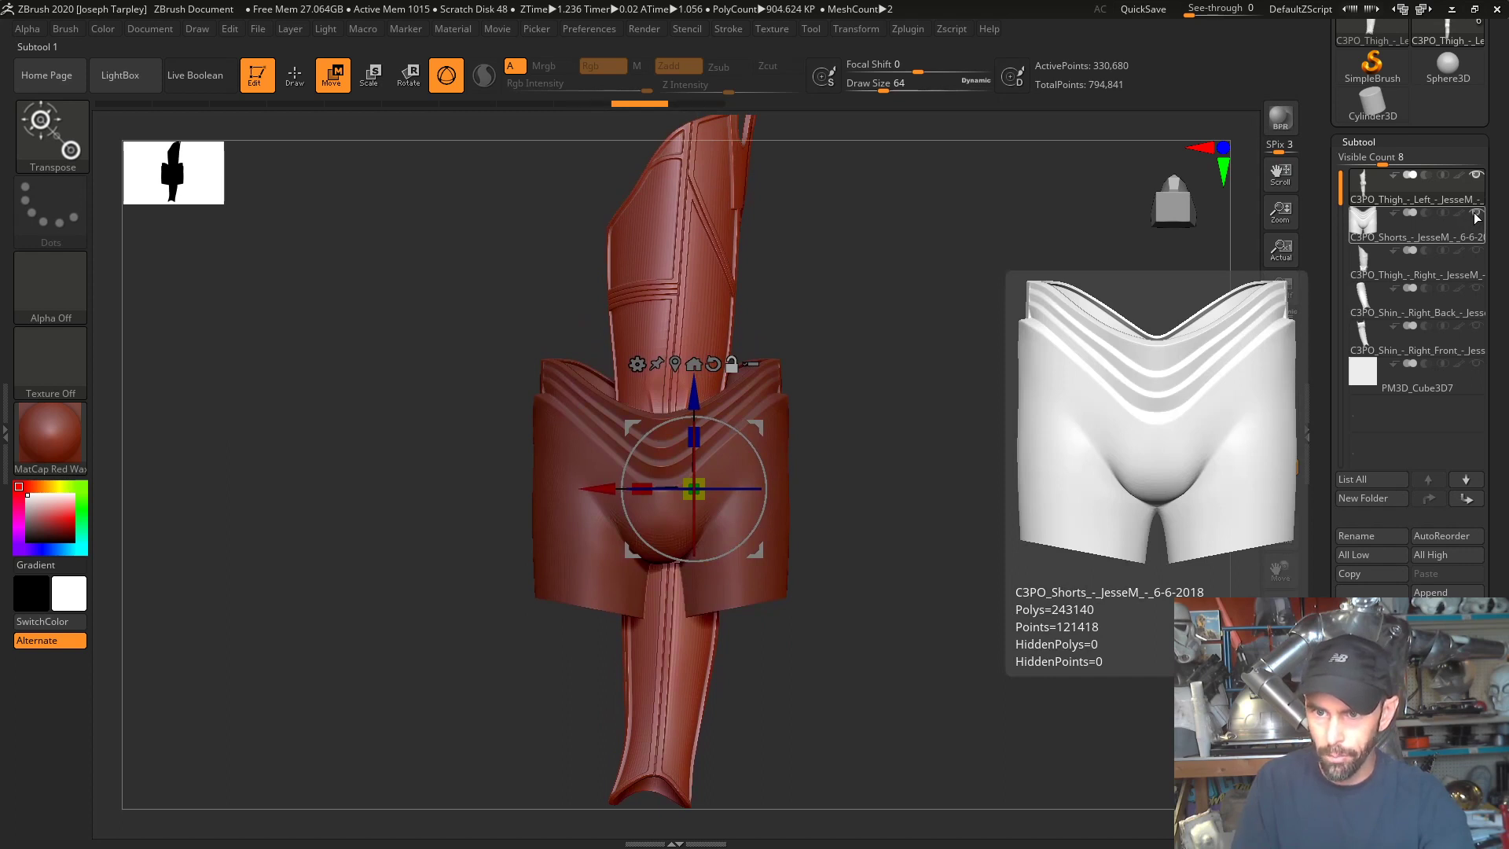
click(1462, 214)
click(1467, 256)
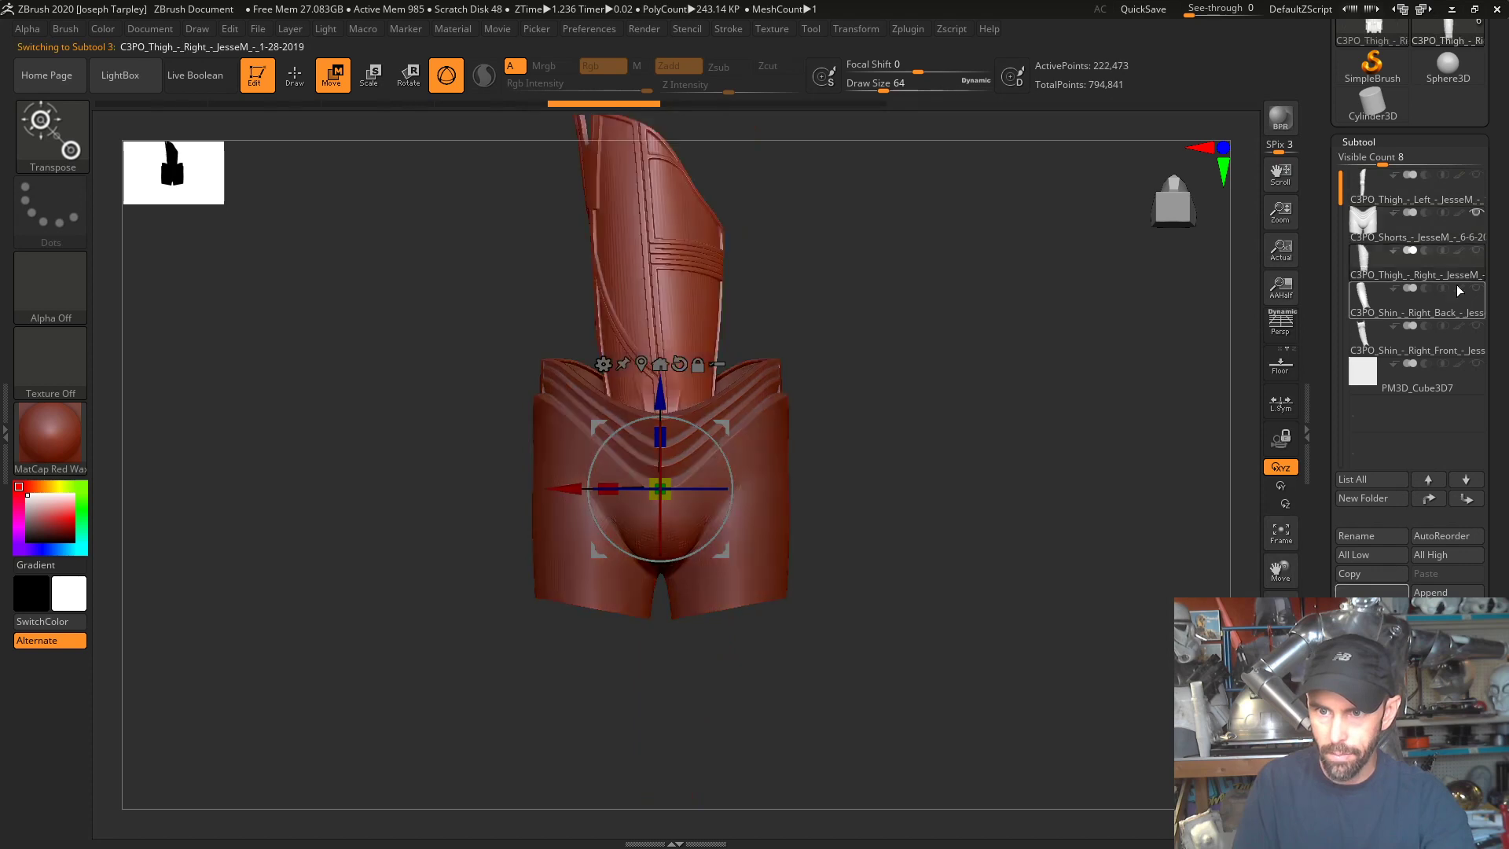
mouse_move(1472, 289)
click(1477, 213)
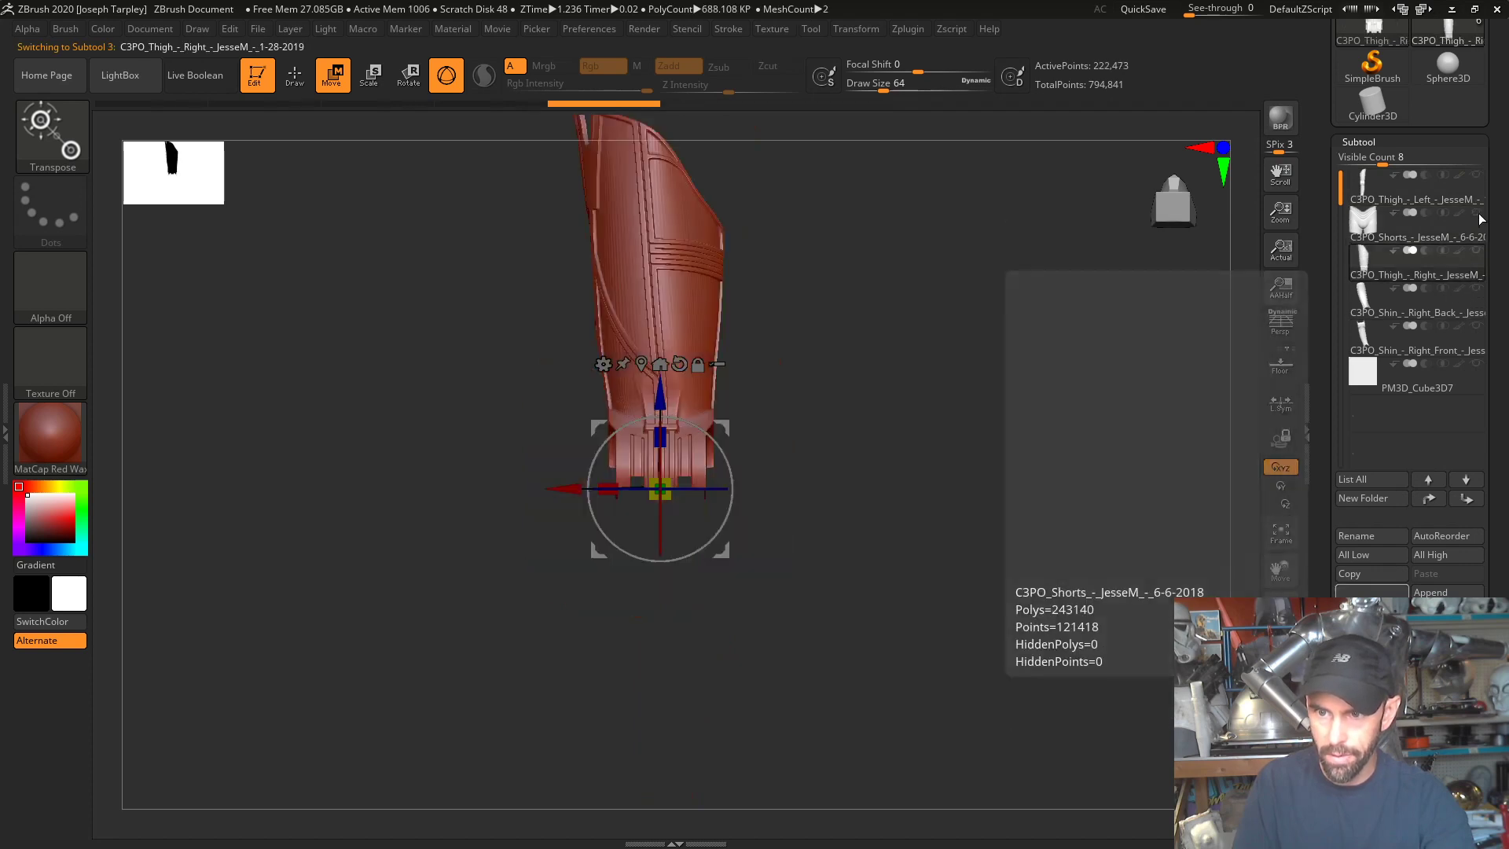
click(1477, 288)
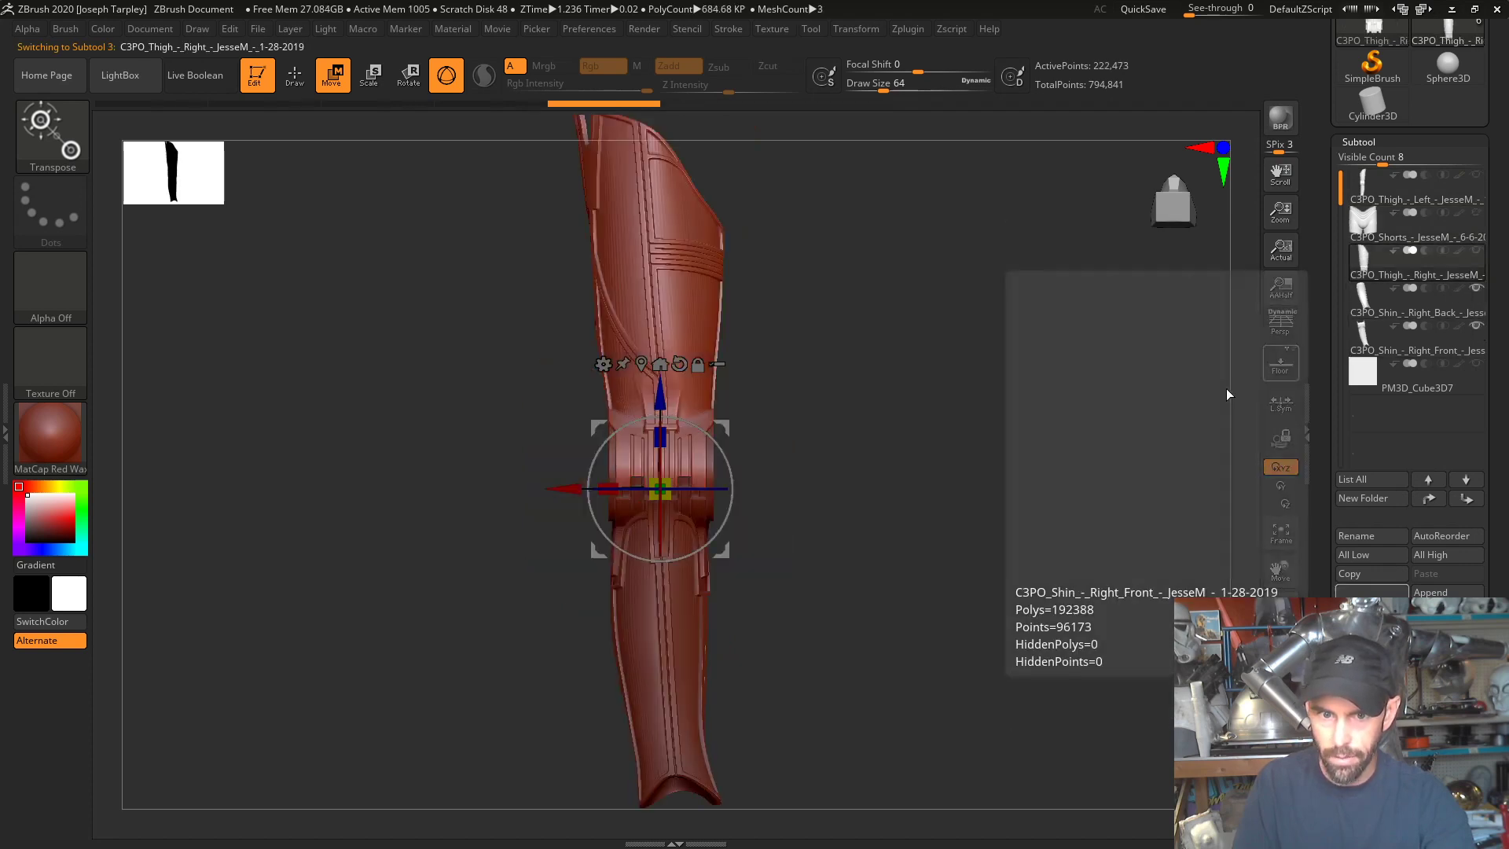
click(1477, 326)
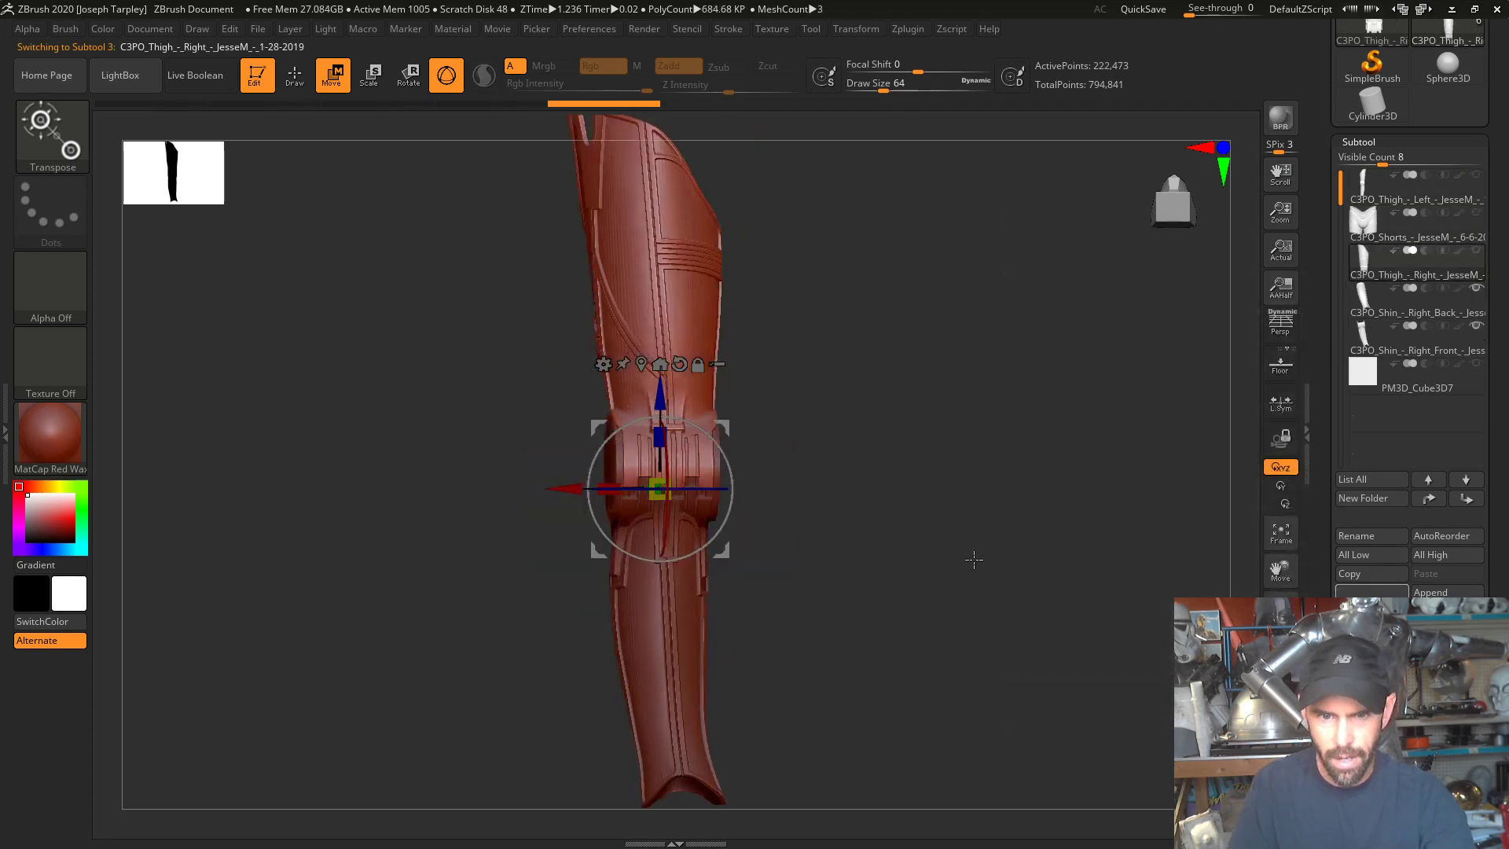
click(1477, 253)
- Merge the right thigh down with the right back and right front shin parts into a single leg subtool
shift+drag(1122, 493, 1057, 531)
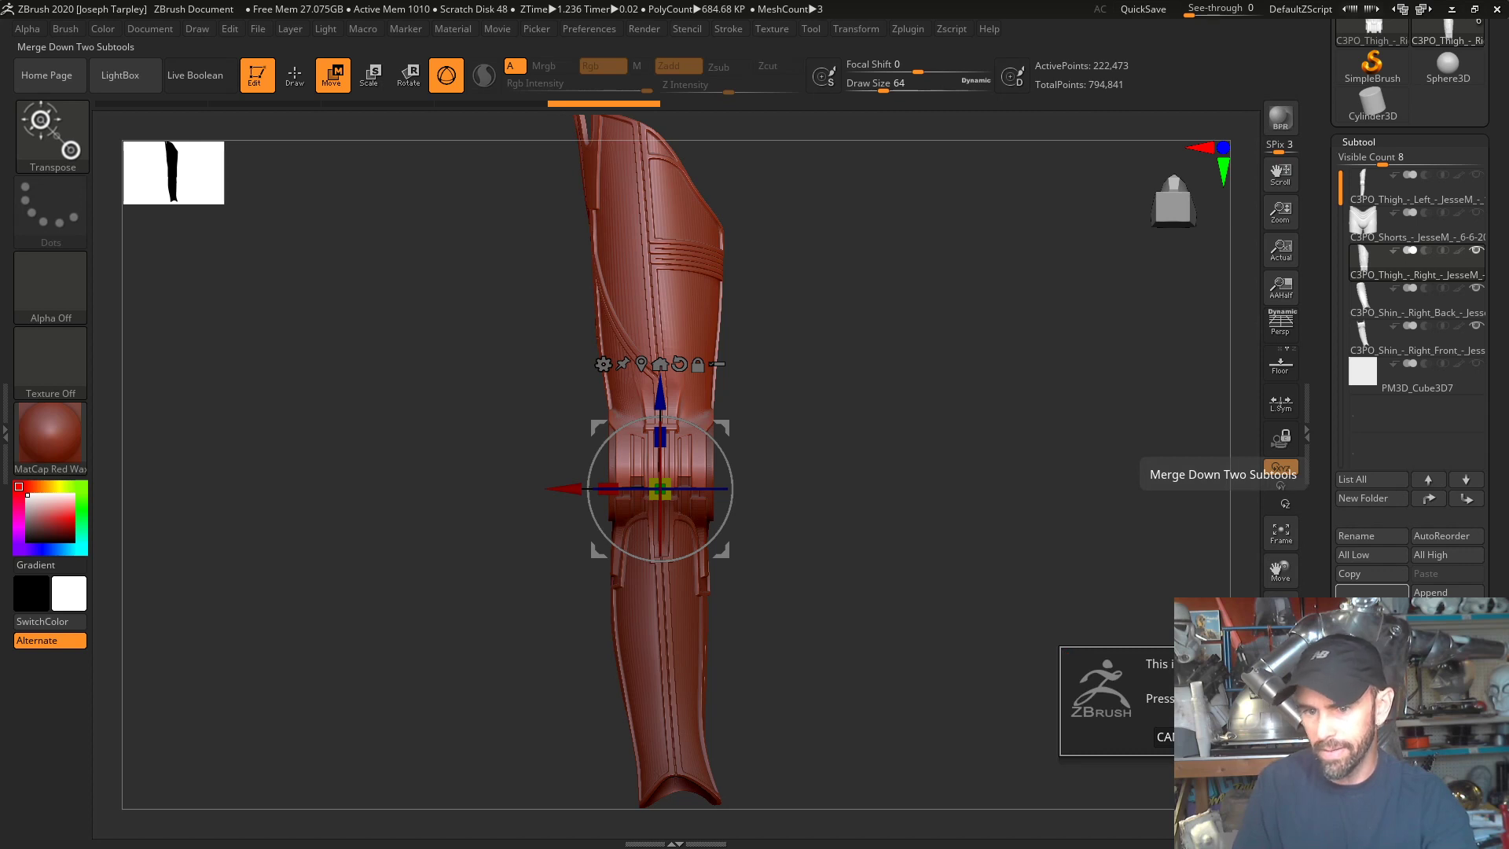
click(1236, 736)
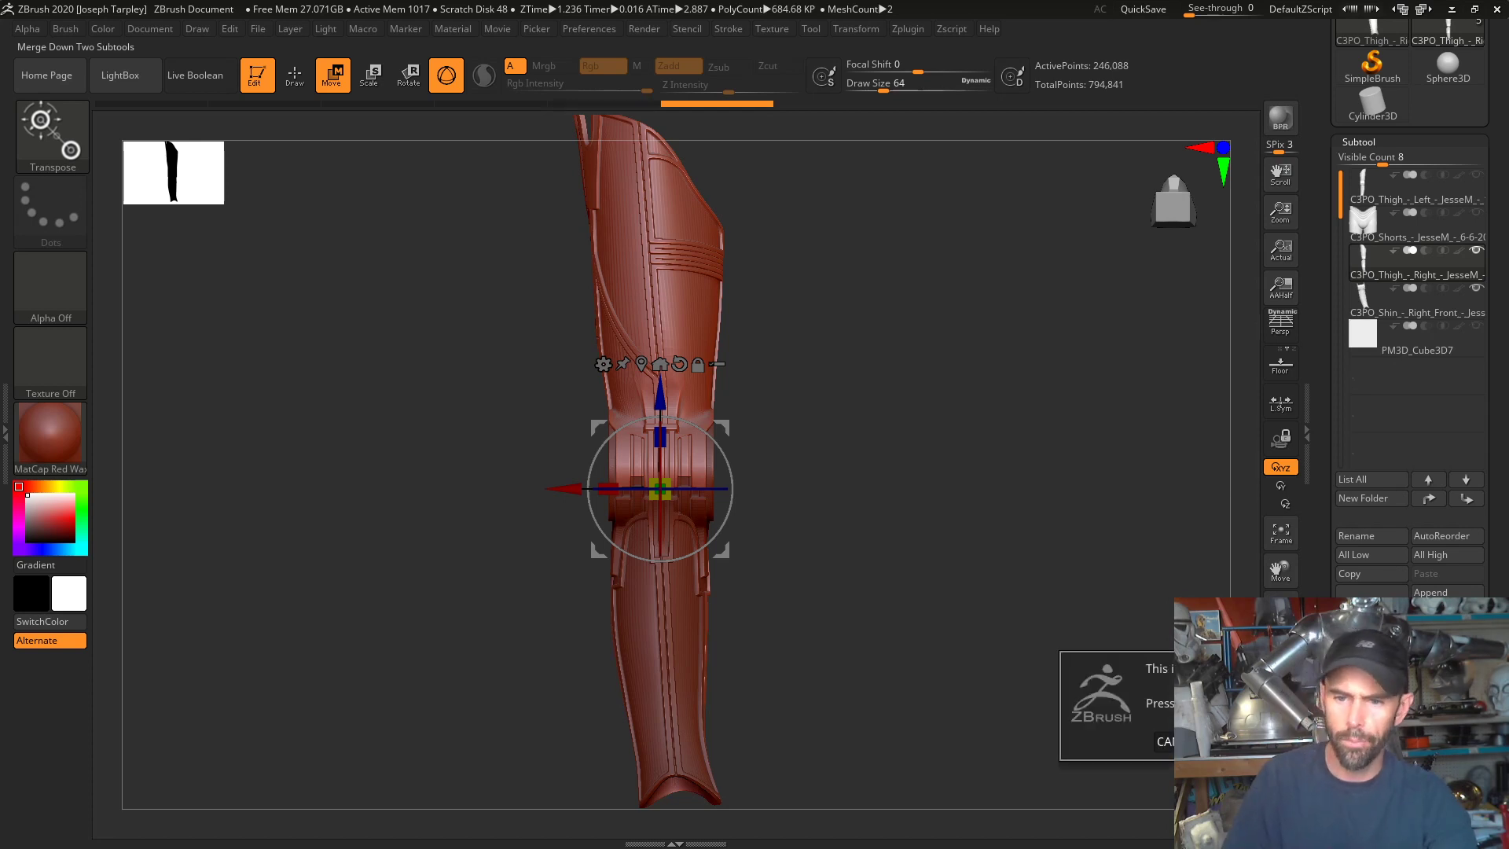
key(Return)
drag(1033, 582, 1062, 577)
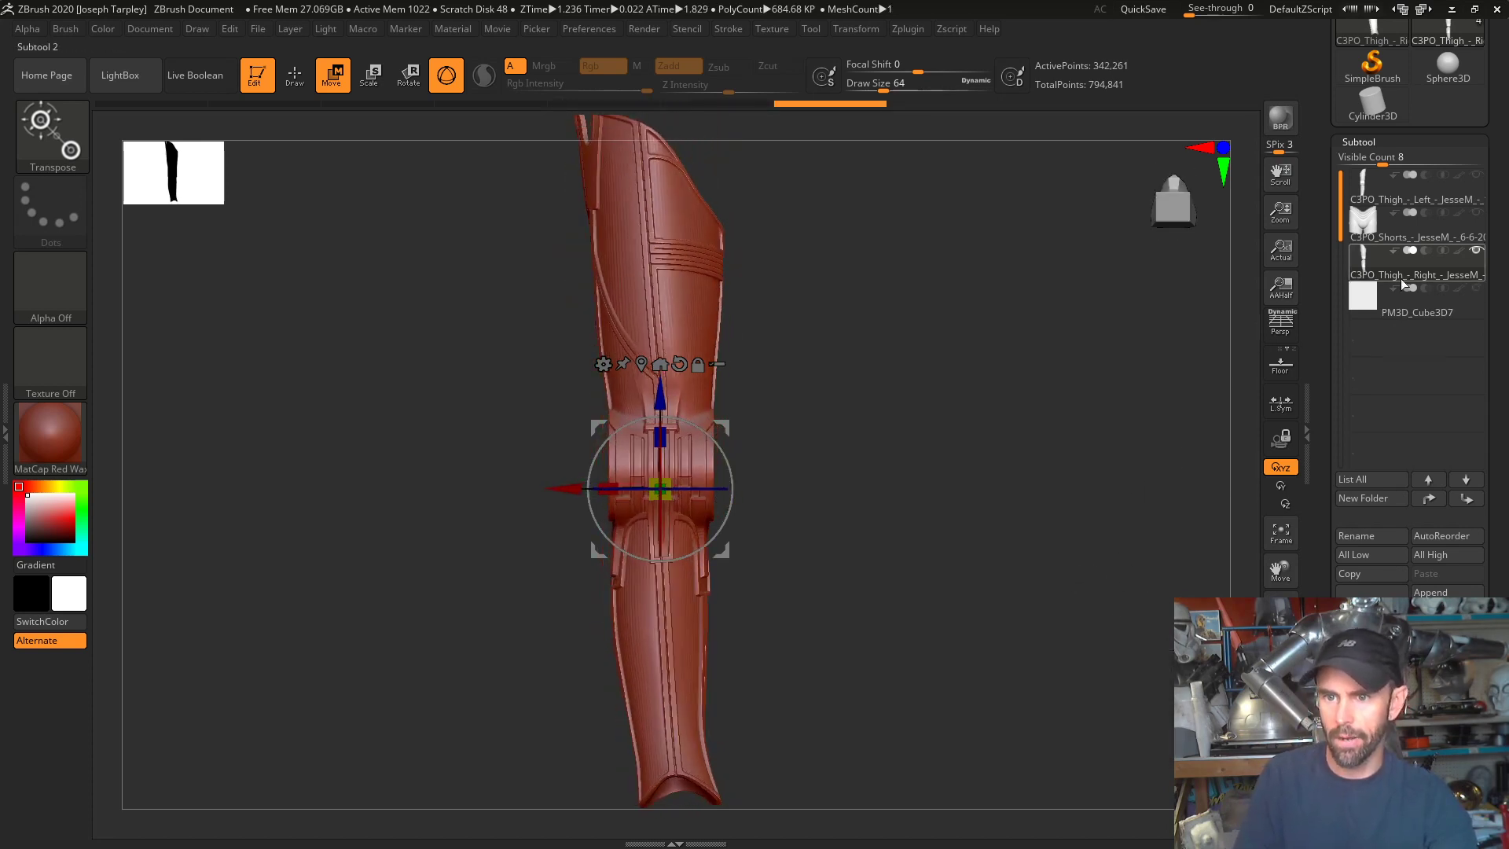
- Delete the leftover PM3D_Cube3D7 subtool
click(1472, 306)
click(1370, 649)
click(1226, 682)
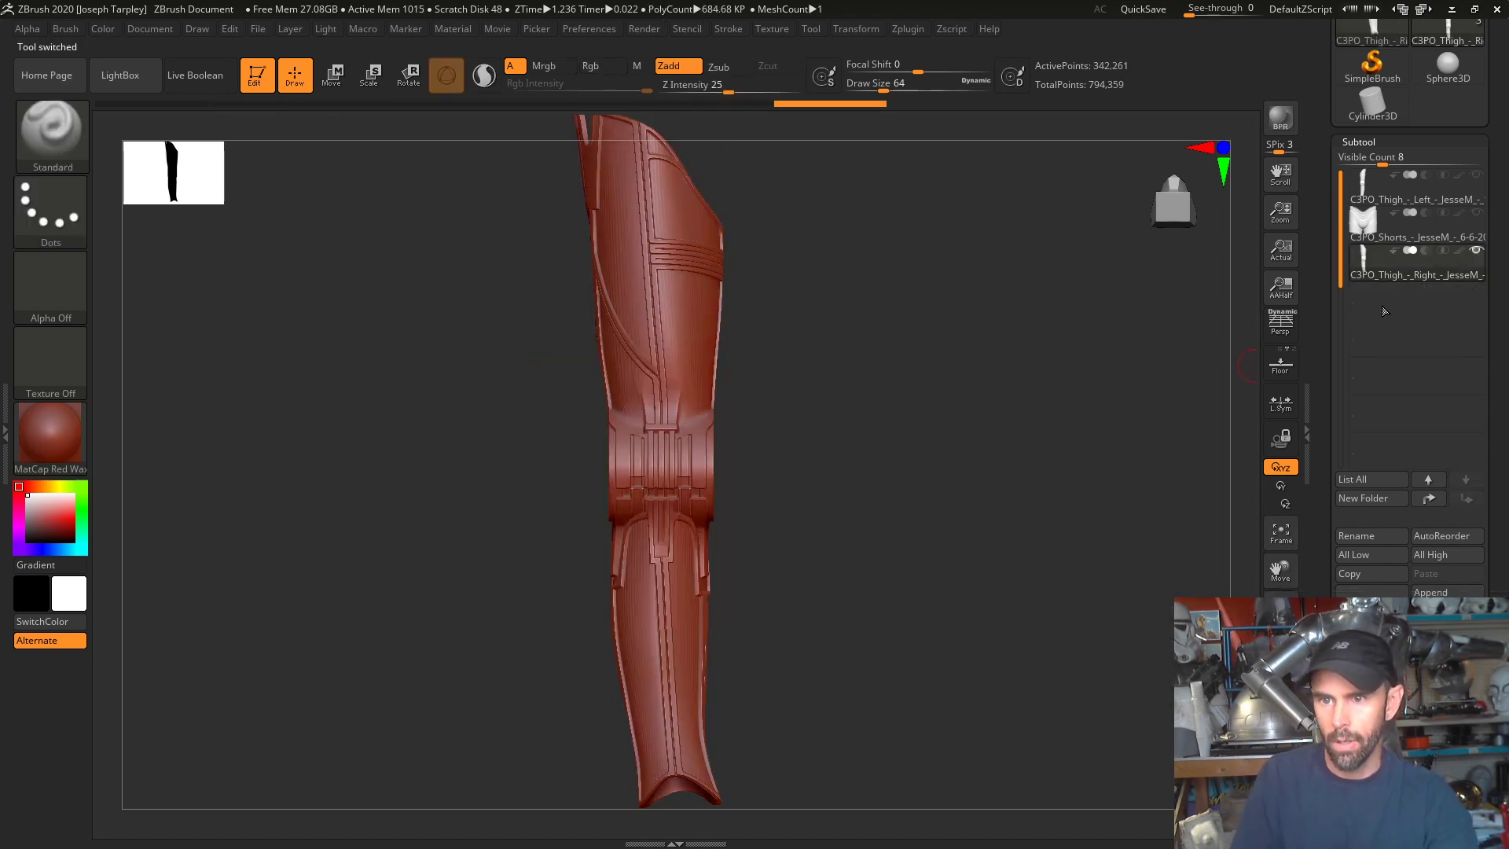
- Show the shorts and the left leg again, and mask the entire shorts subtool to protect it from transforms
click(1476, 213)
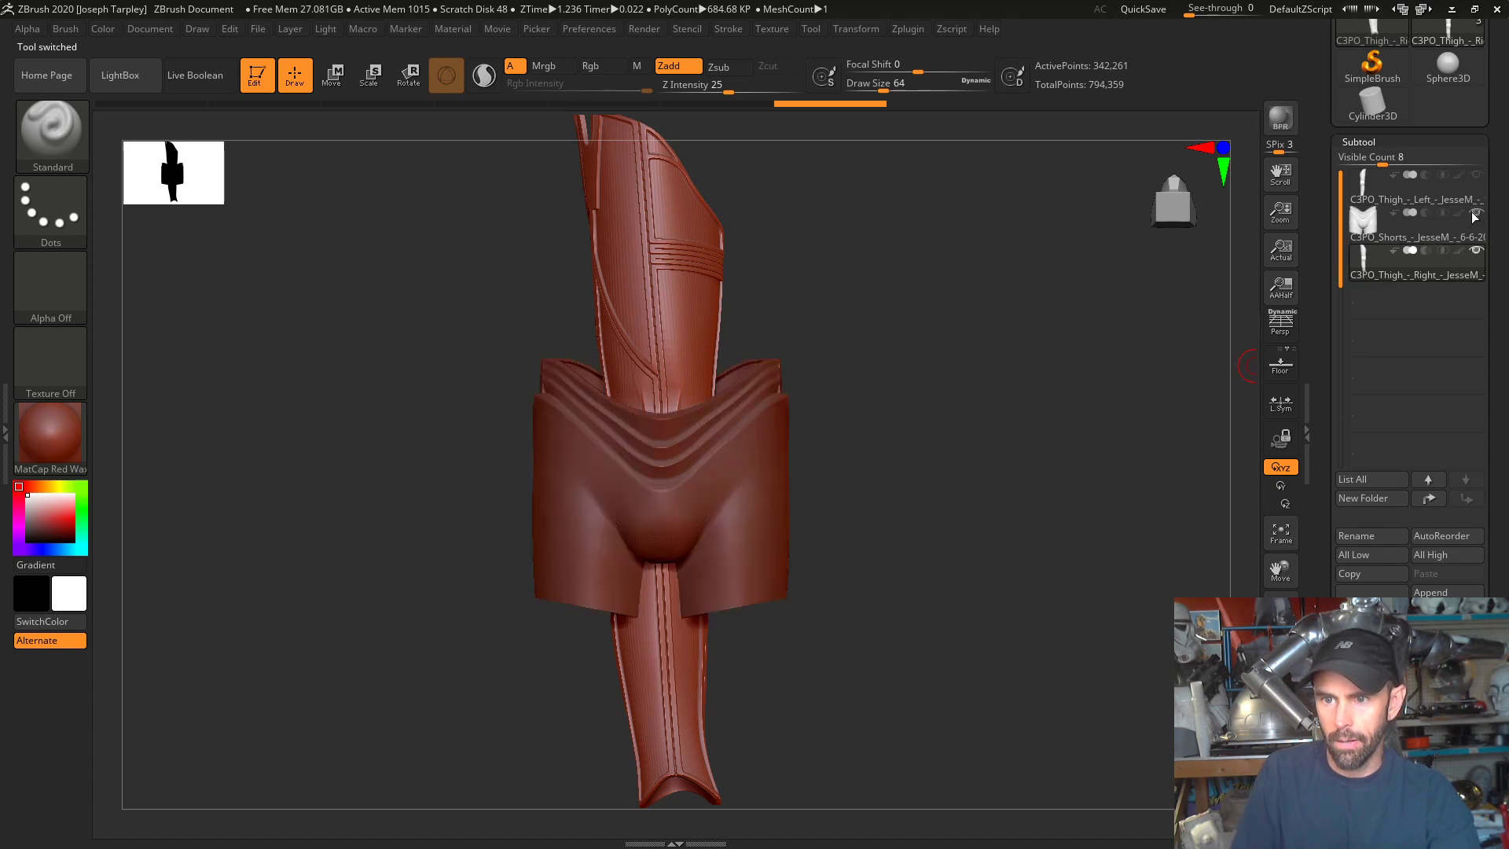
click(1476, 175)
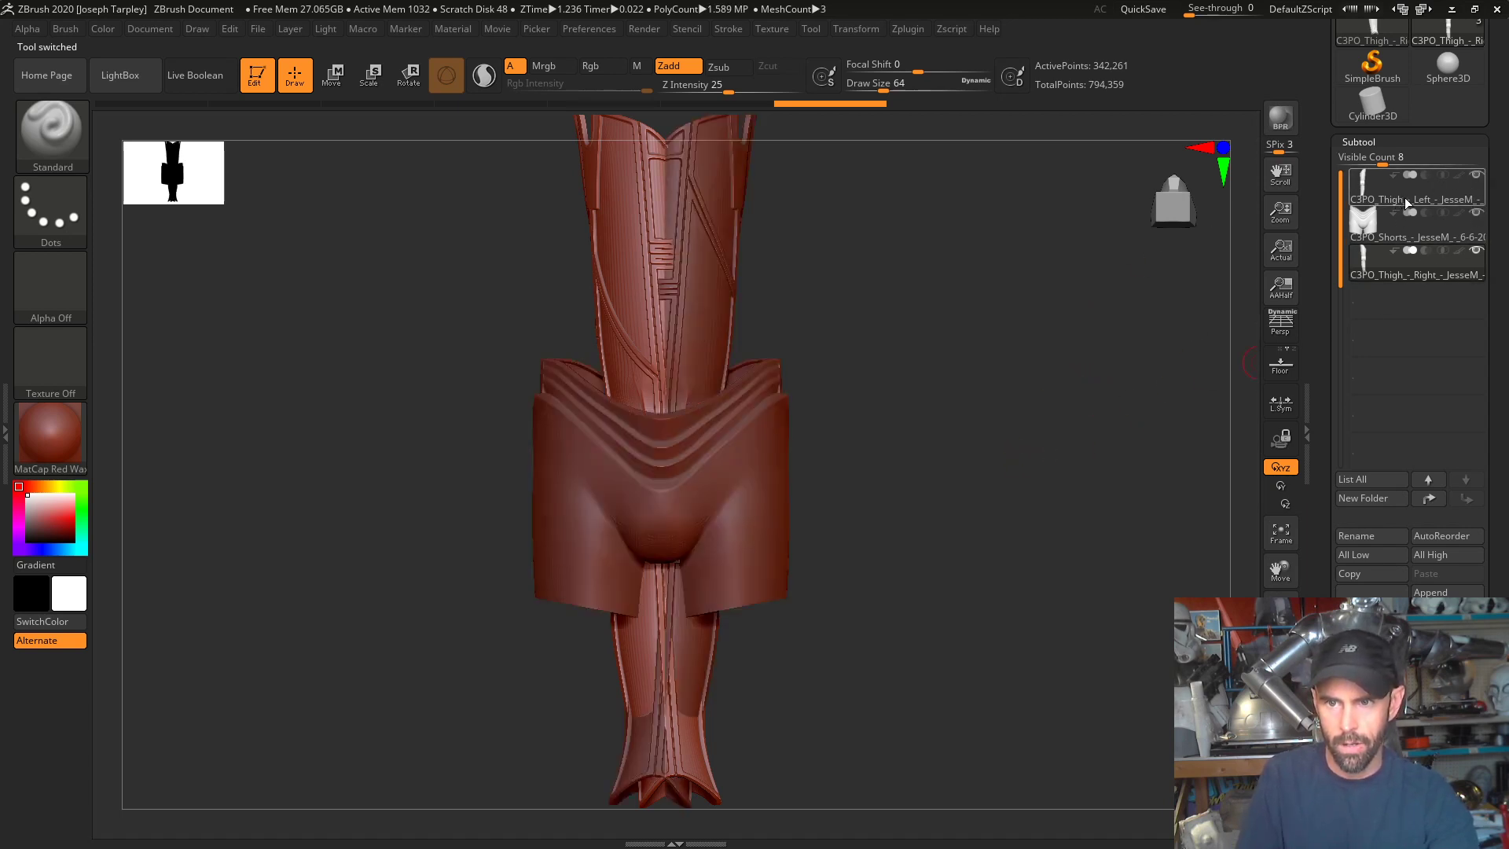
mouse_move(1440, 203)
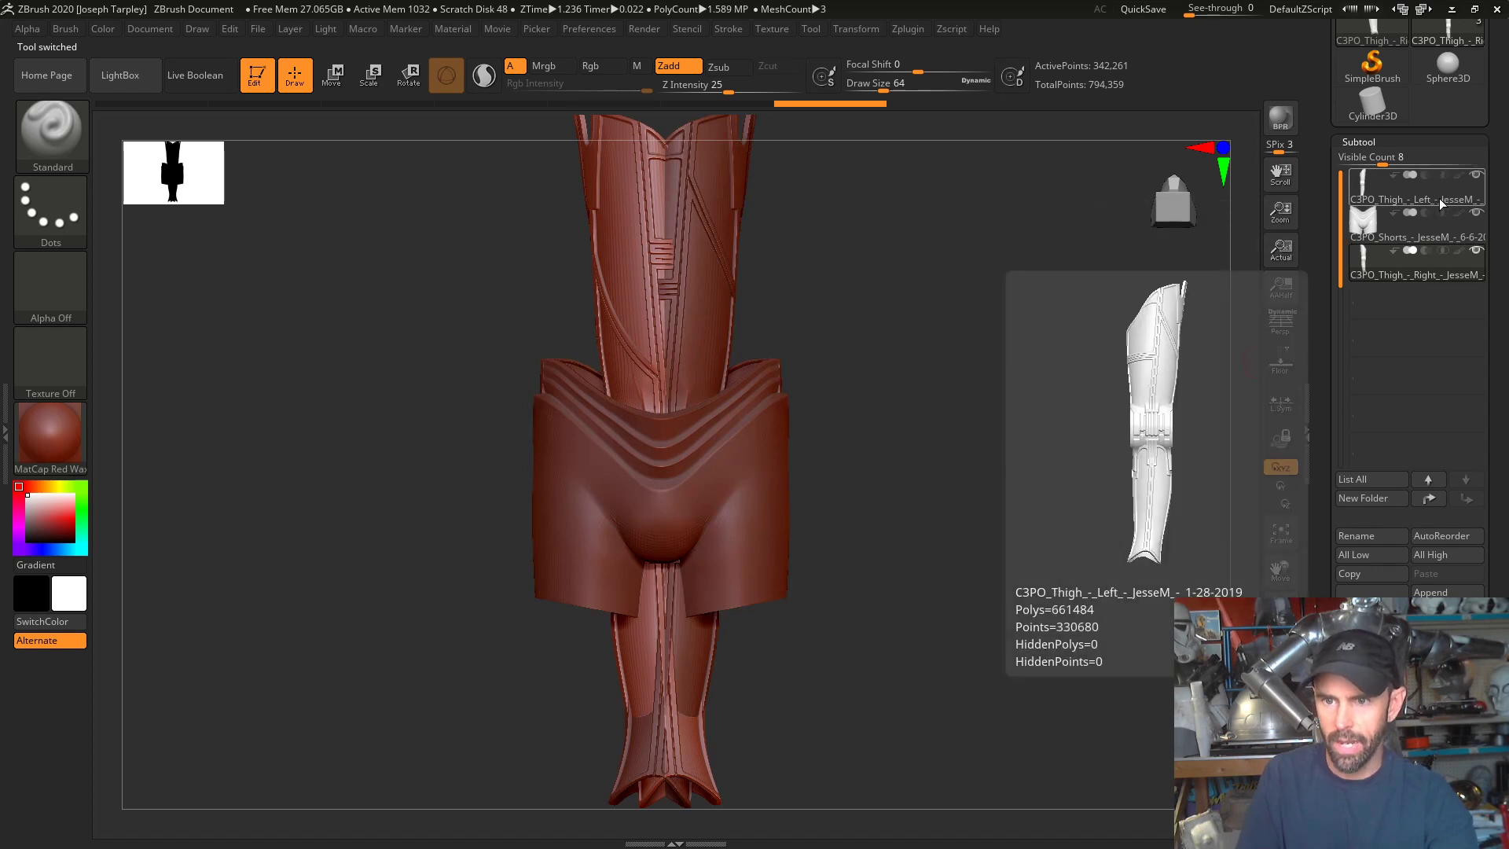
mouse_move(1390, 224)
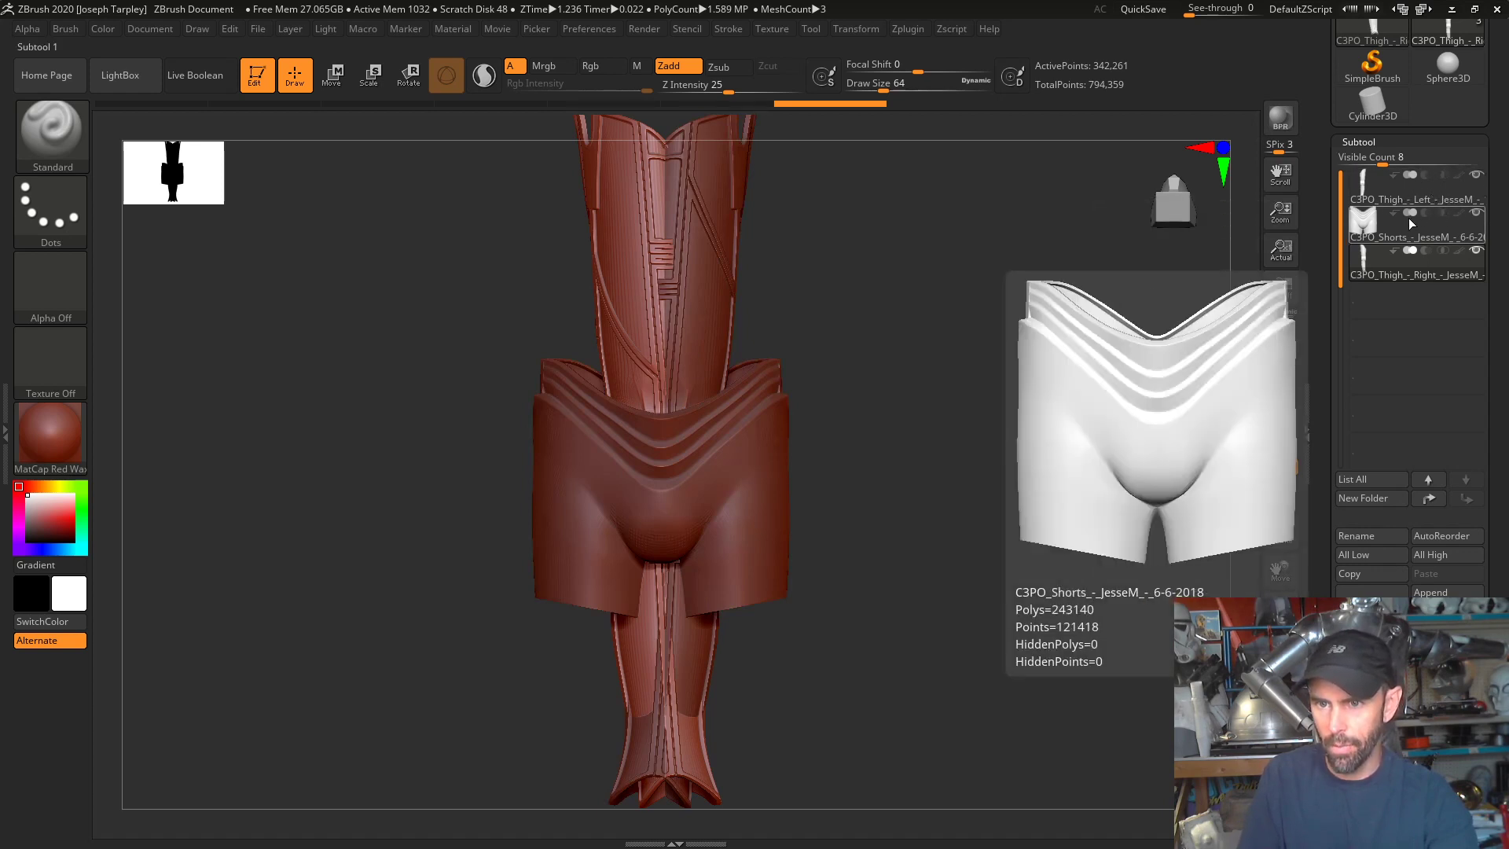
click(1453, 238)
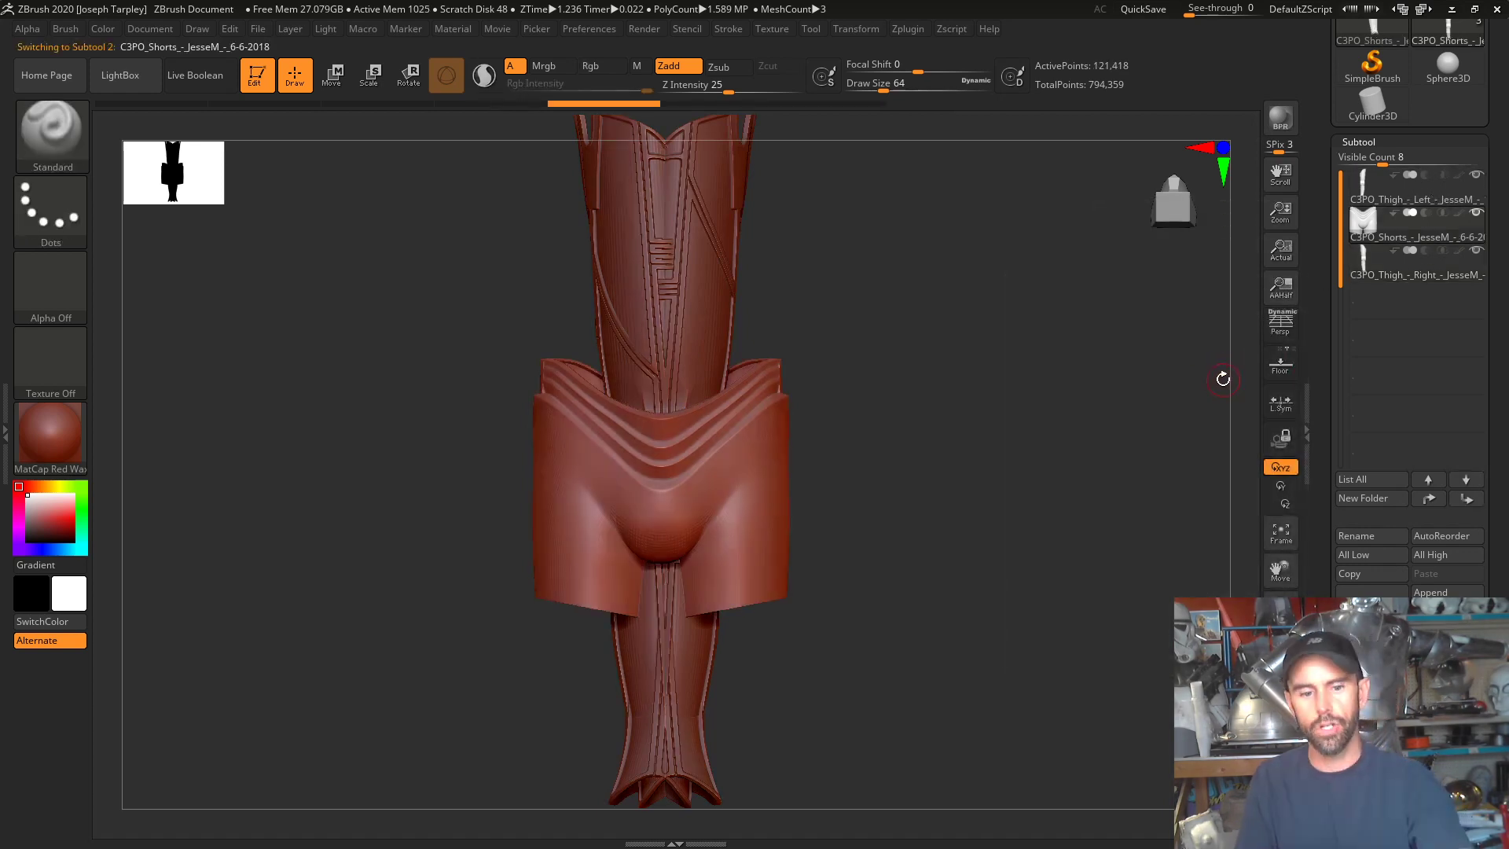
drag(1053, 456, 1075, 467)
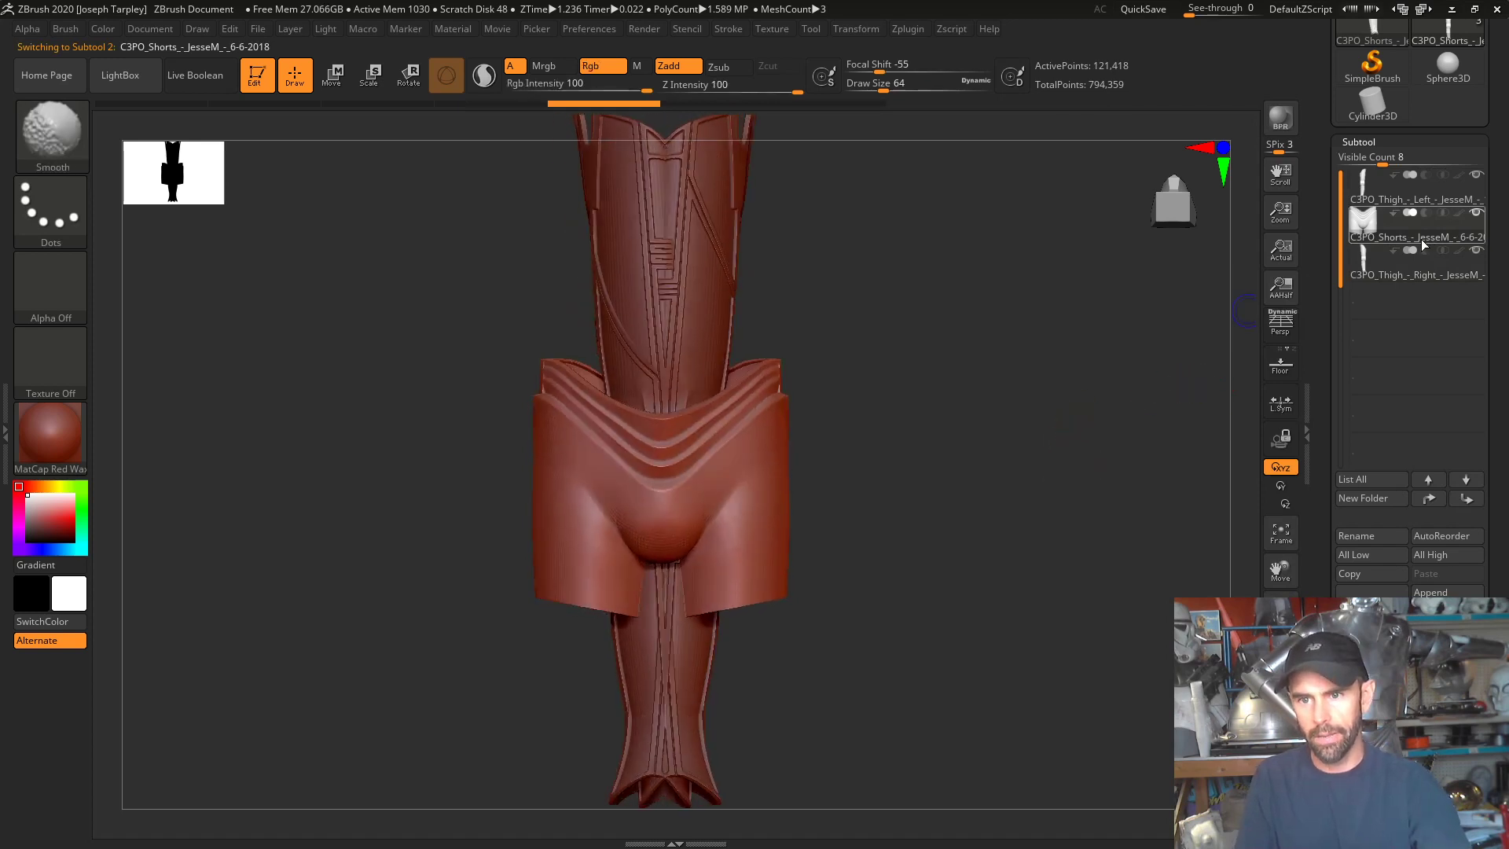
ctrl+click(1144, 426)
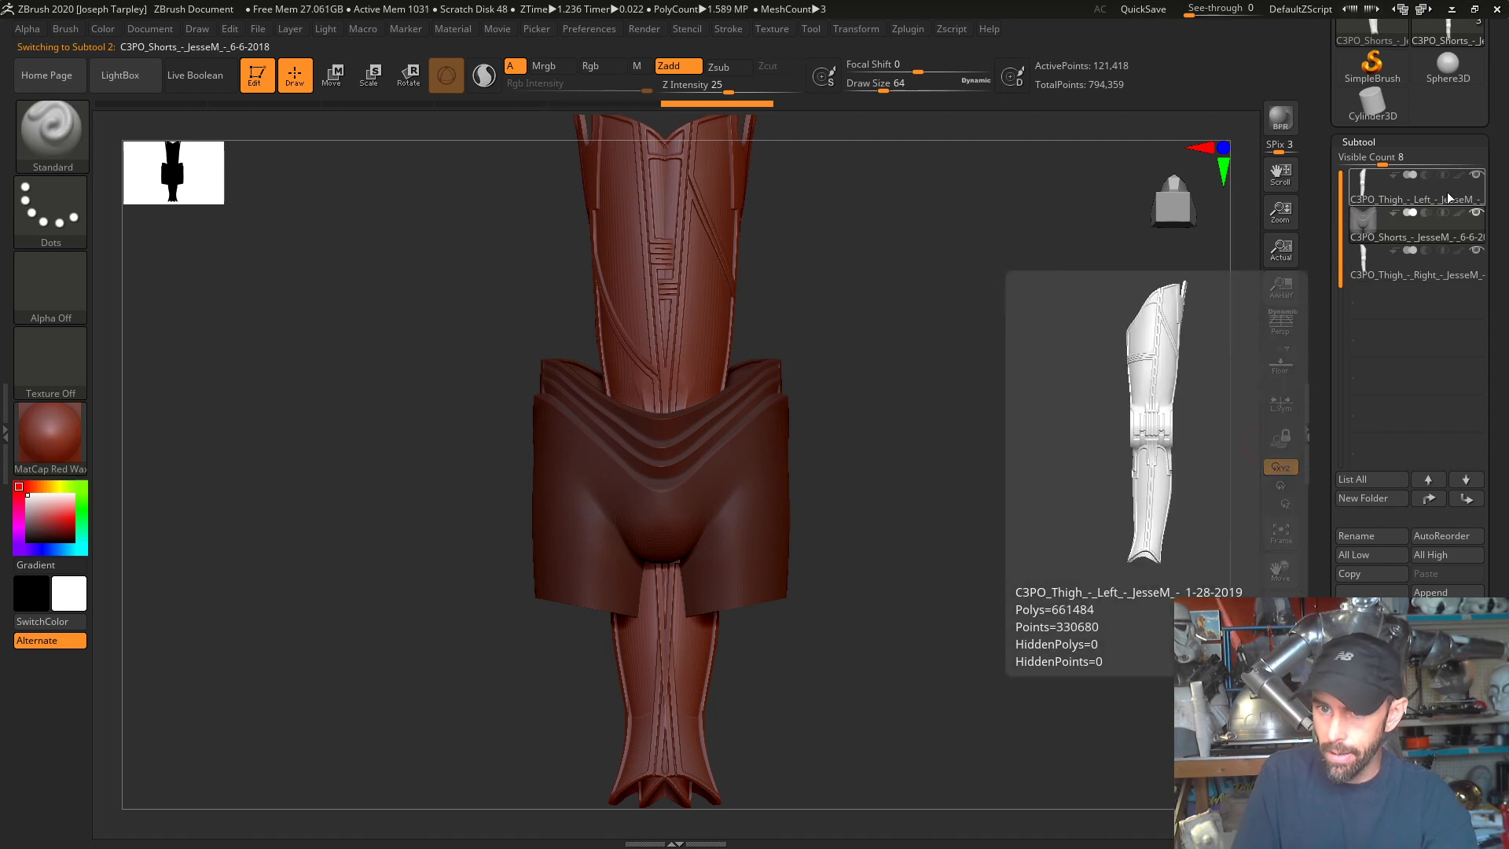
- Move both legs down together along the Z axis until the thigh tops sit inside the masked shorts
click(1358, 274)
key(w)
alt+drag(1003, 379, 1094, 394)
drag(786, 429, 801, 463)
key(ctrl+z)
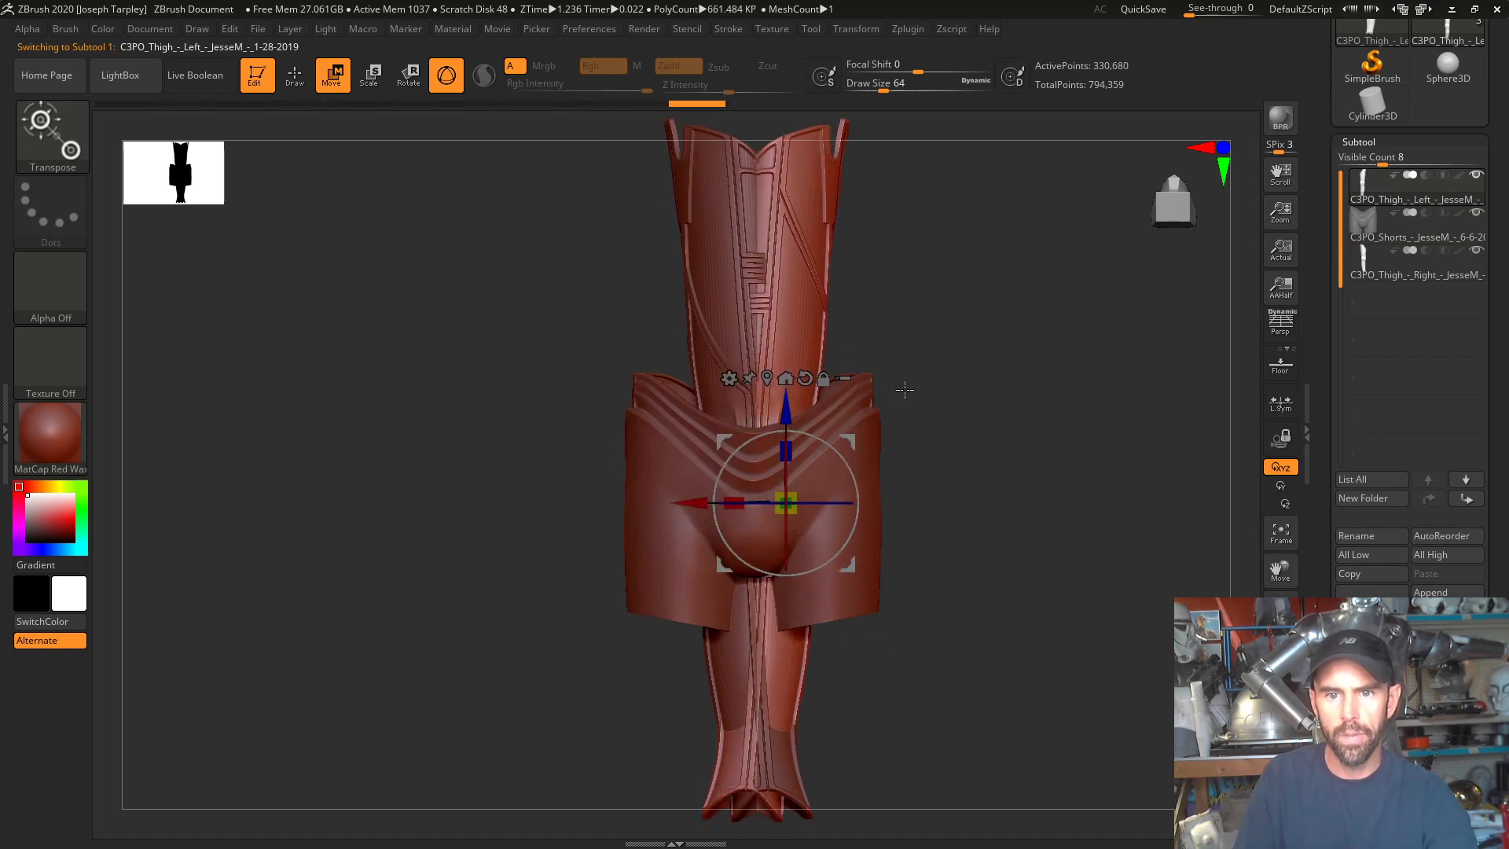
drag(786, 417, 786, 811)
alt+drag(986, 554, 972, 310)
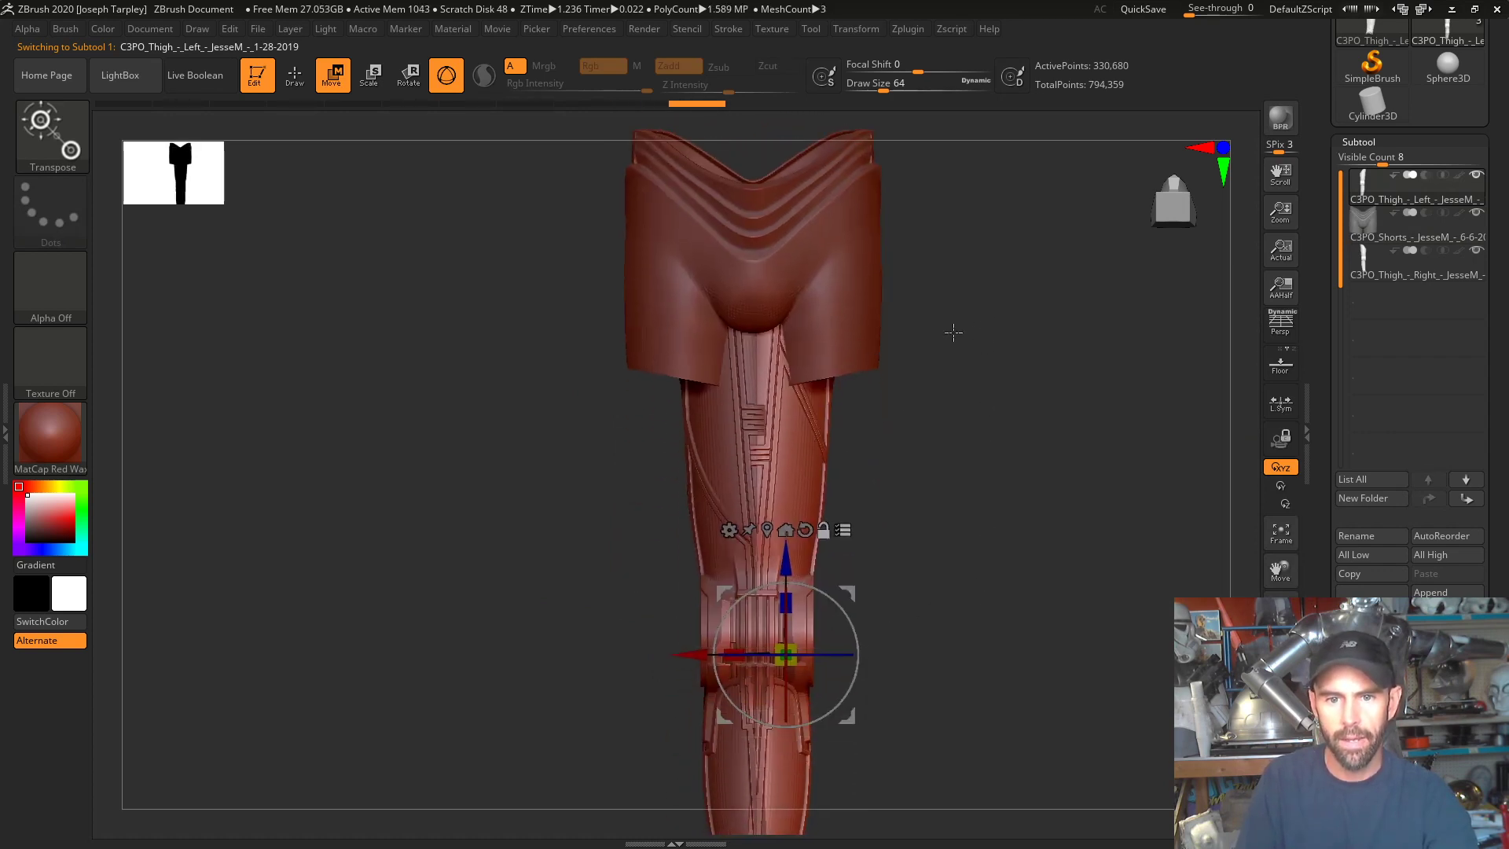
mouse_move(786, 558)
mouse_down()
mouse_move(786, 645)
mouse_move(782, 580)
mouse_up()
- Tilt both legs slightly in the side view and reposition them so the thighs fit inside the shorts' leg openings
drag(974, 542, 899, 517)
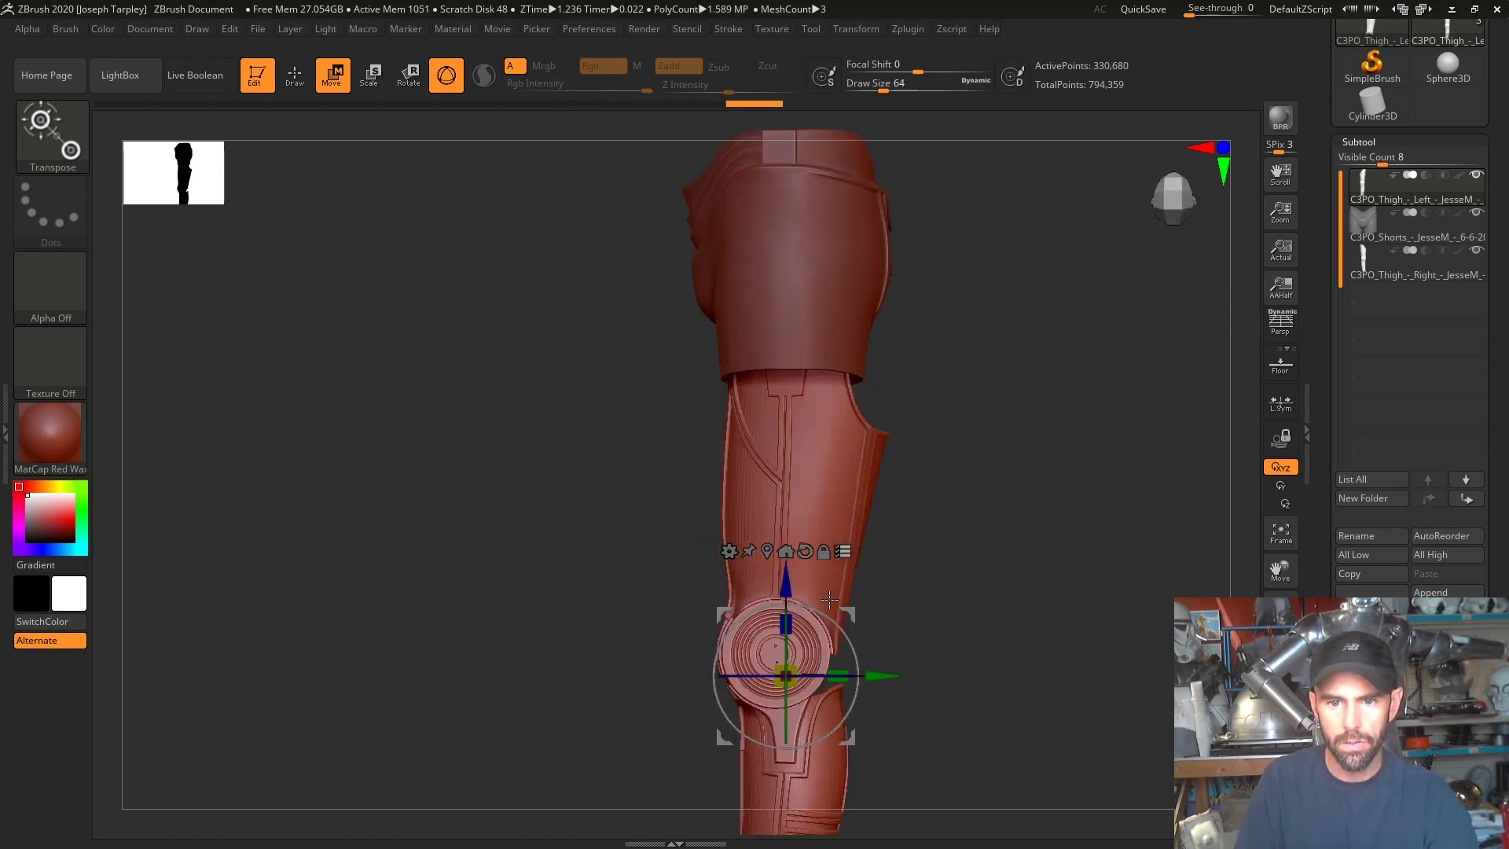
alt+drag(955, 560, 866, 398)
drag(772, 484, 767, 471)
alt+drag(841, 422, 770, 428)
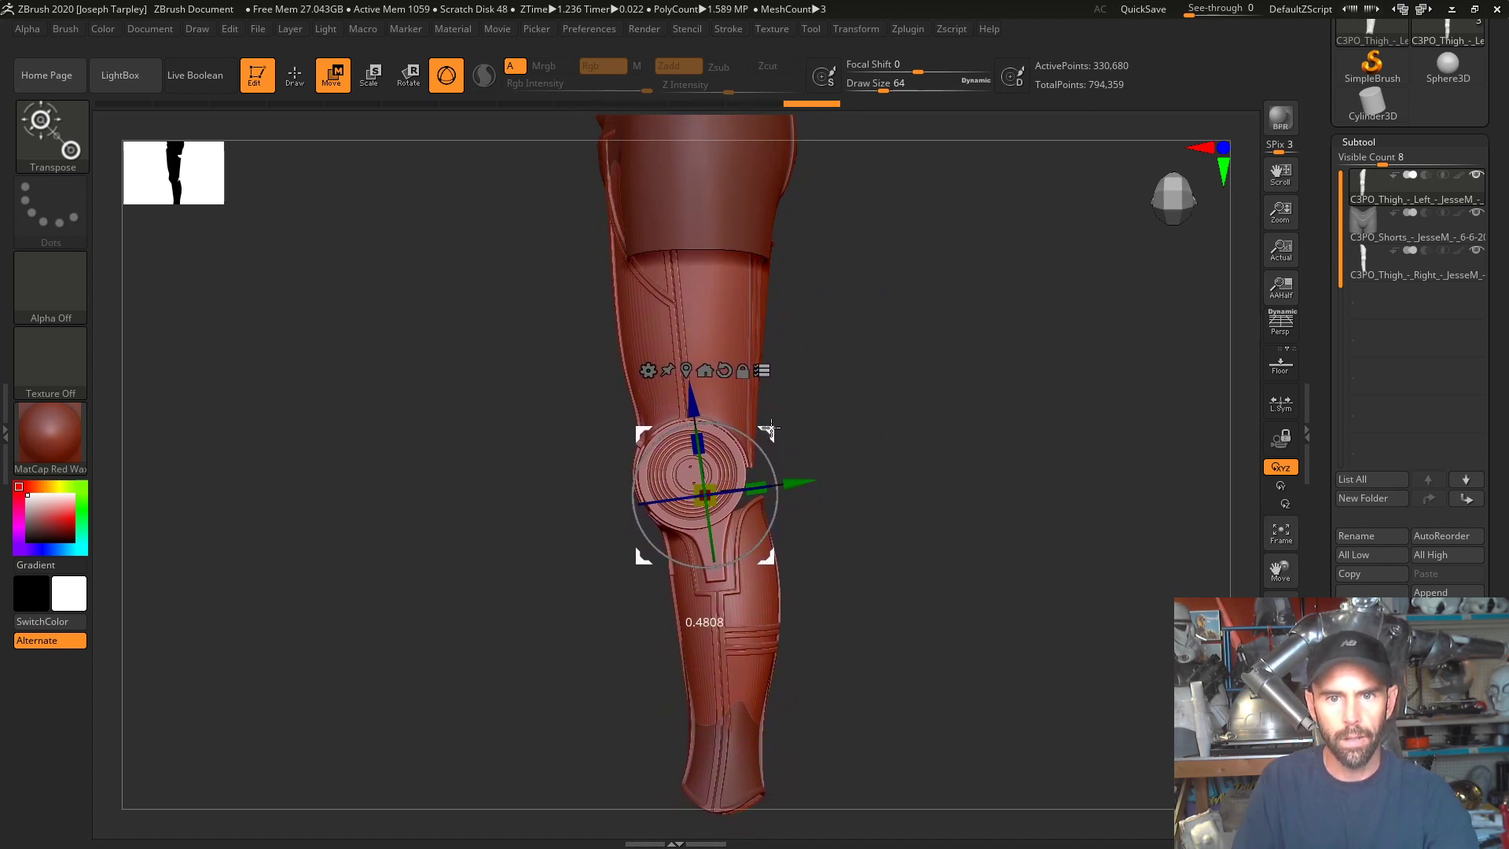
drag(880, 445, 822, 380)
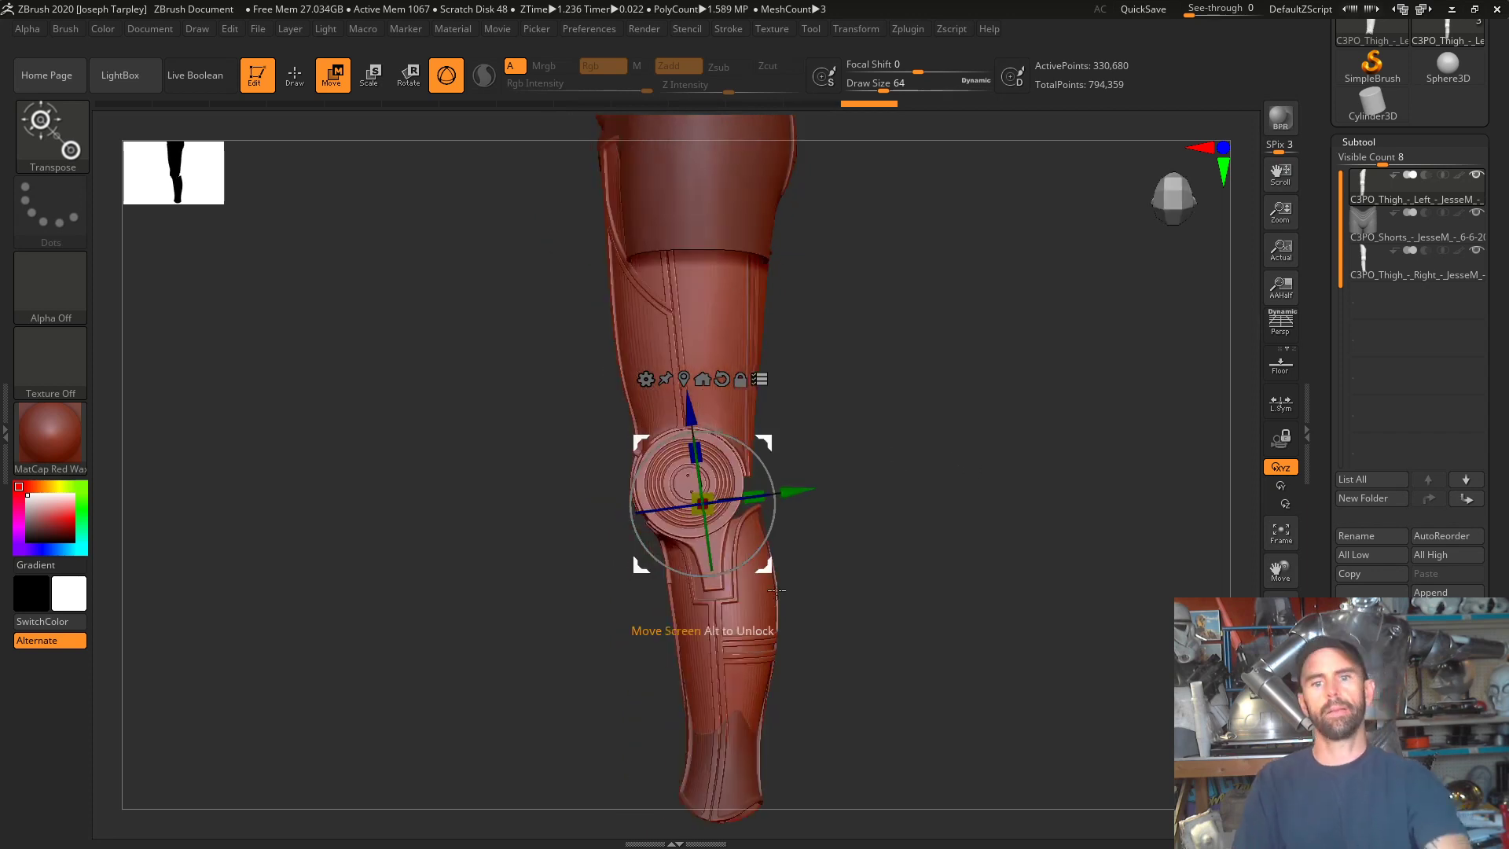
drag(784, 471, 774, 464)
drag(843, 428, 955, 381)
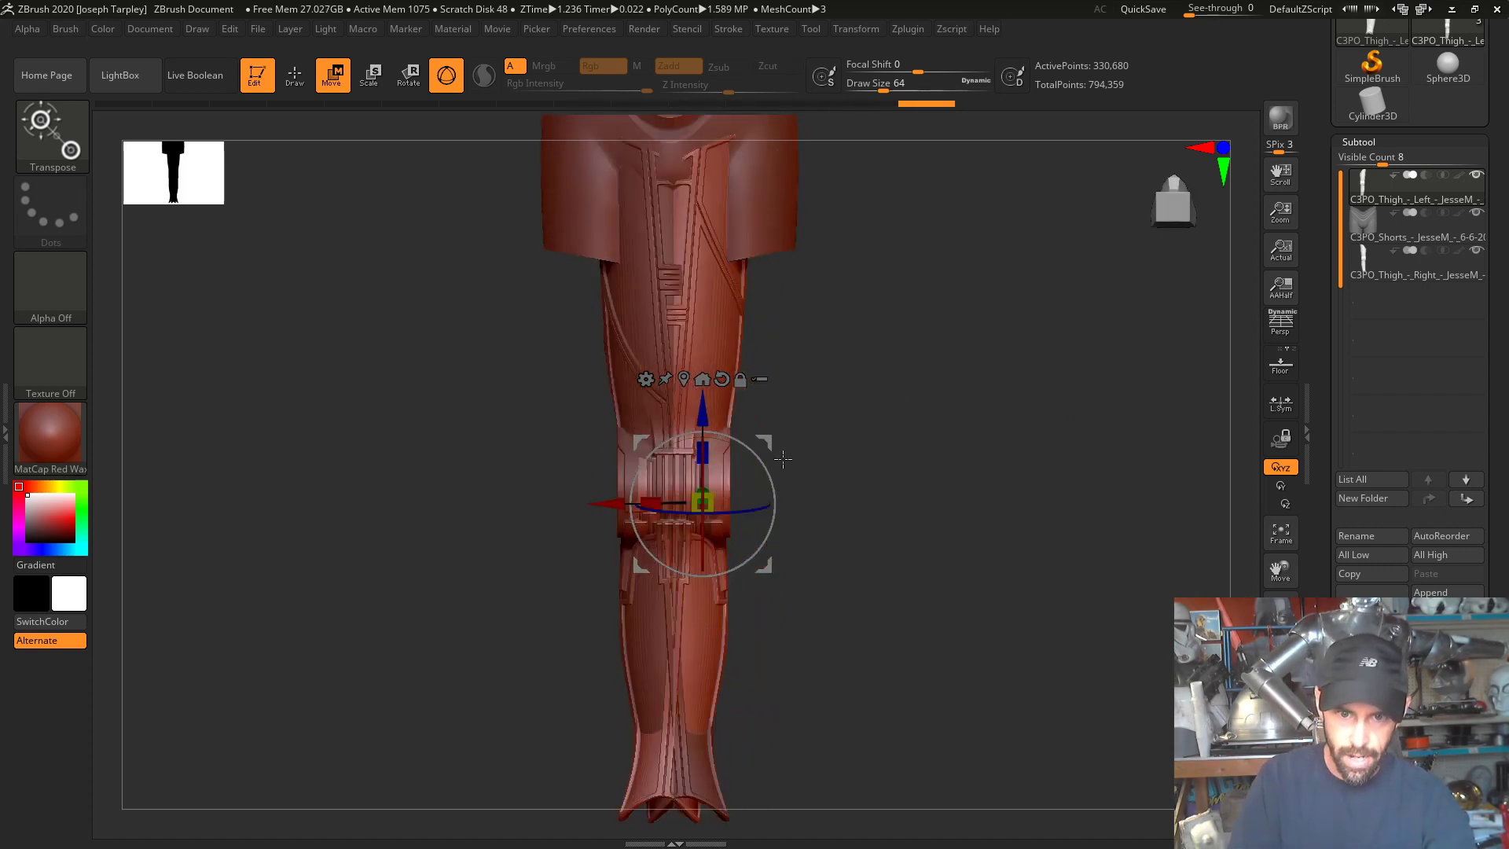
- Spread the left and right legs apart along the X axis and rotate the right leg about 3 degrees
drag(623, 504, 637, 446)
alt+click(636, 447)
drag(569, 503, 509, 503)
drag(657, 456, 664, 442)
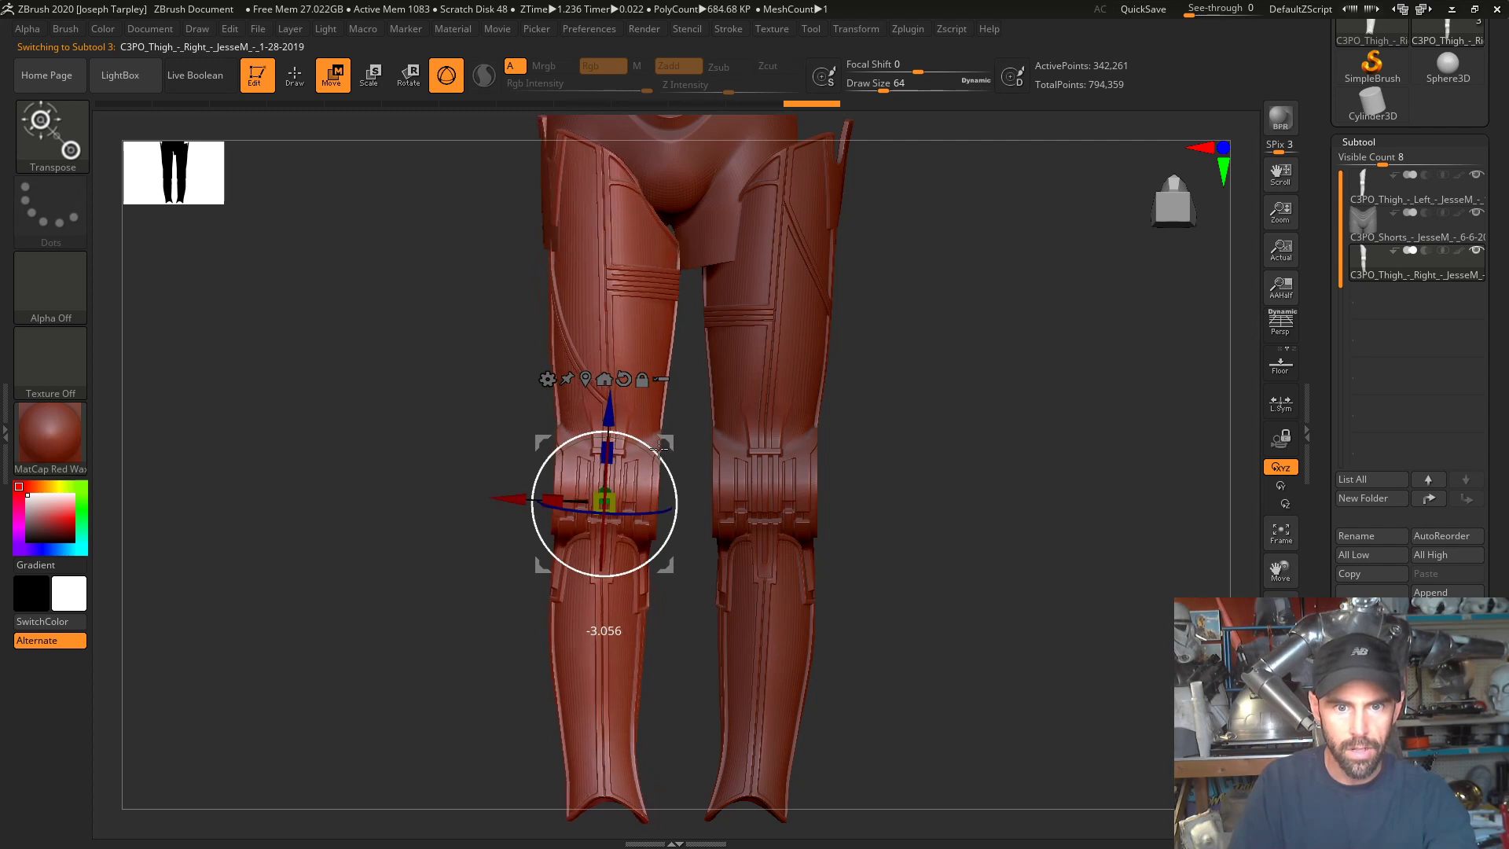
- Angle the left leg to mirror the right one, and fine-tune both legs' sideways positions under the shorts
alt+click(764, 445)
drag(838, 443, 841, 447)
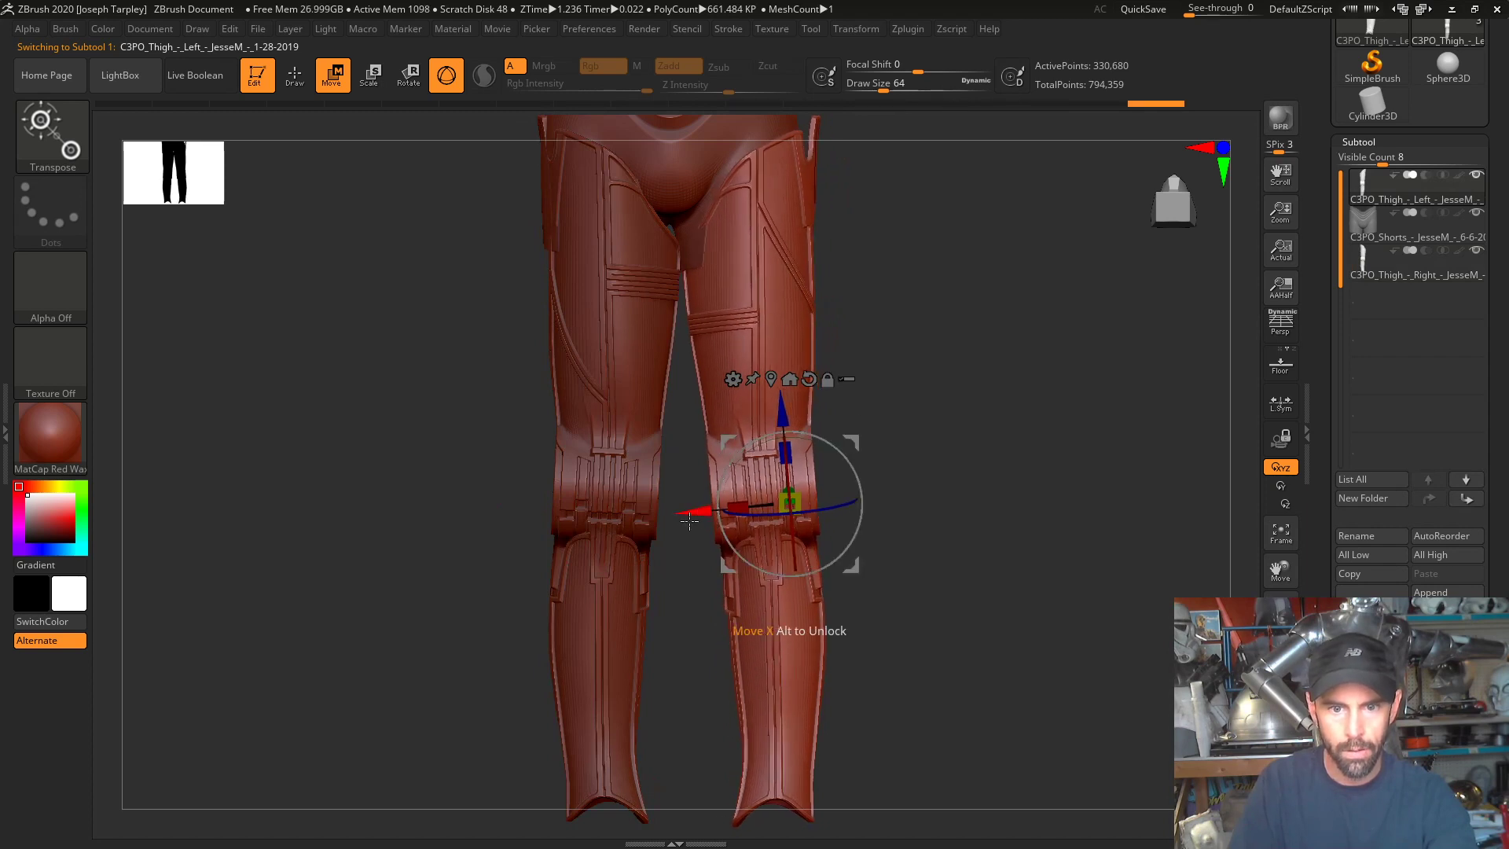
click(633, 486)
drag(514, 497, 491, 496)
click(738, 476)
drag(700, 514, 692, 515)
drag(776, 414, 775, 410)
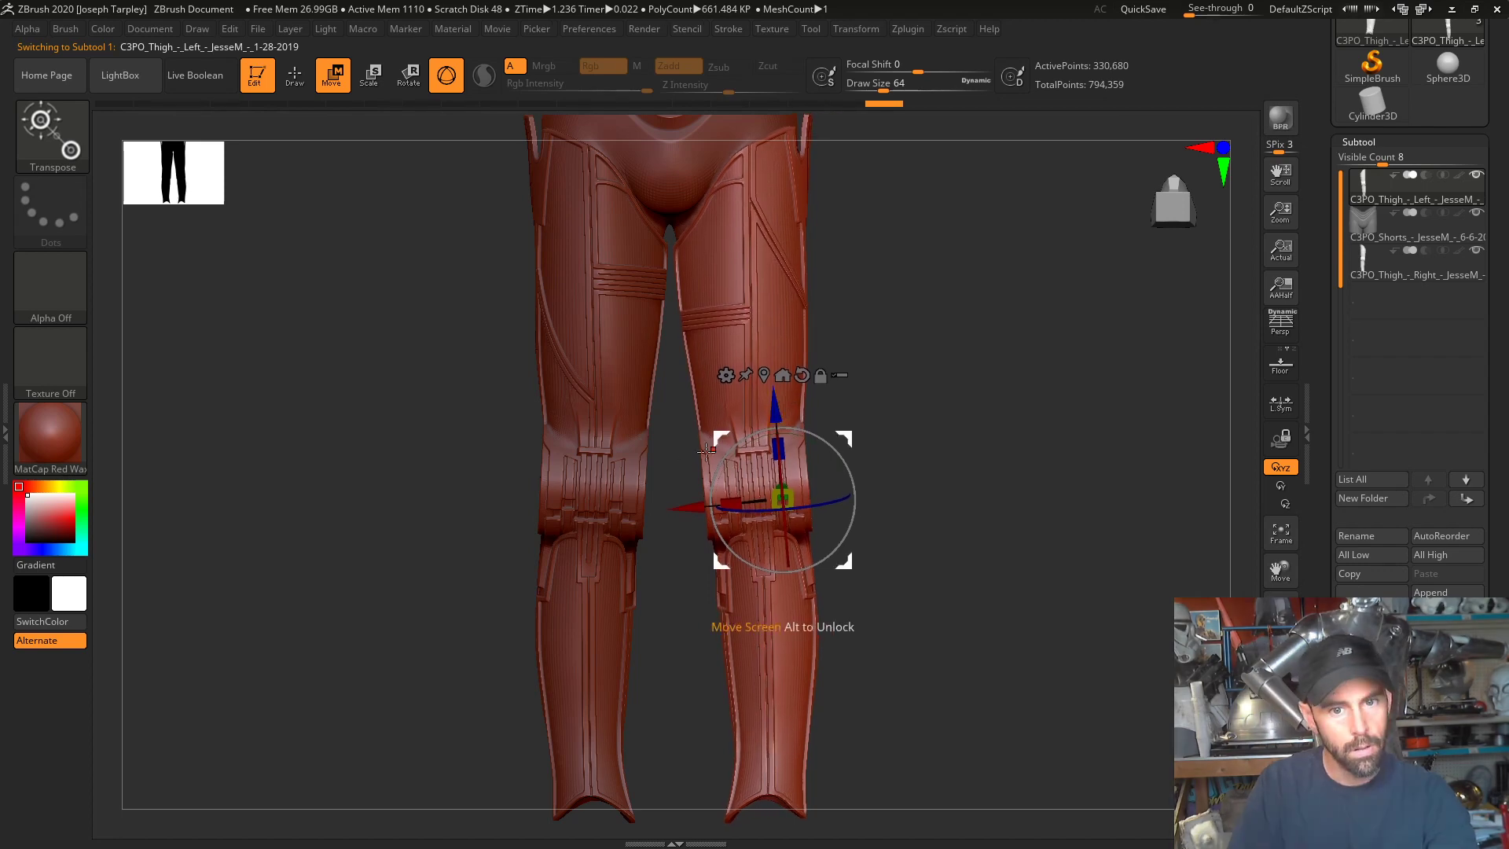
- Shift the right leg slightly toward the centre along the X axis and nudge both legs upward under the shorts
click(581, 484)
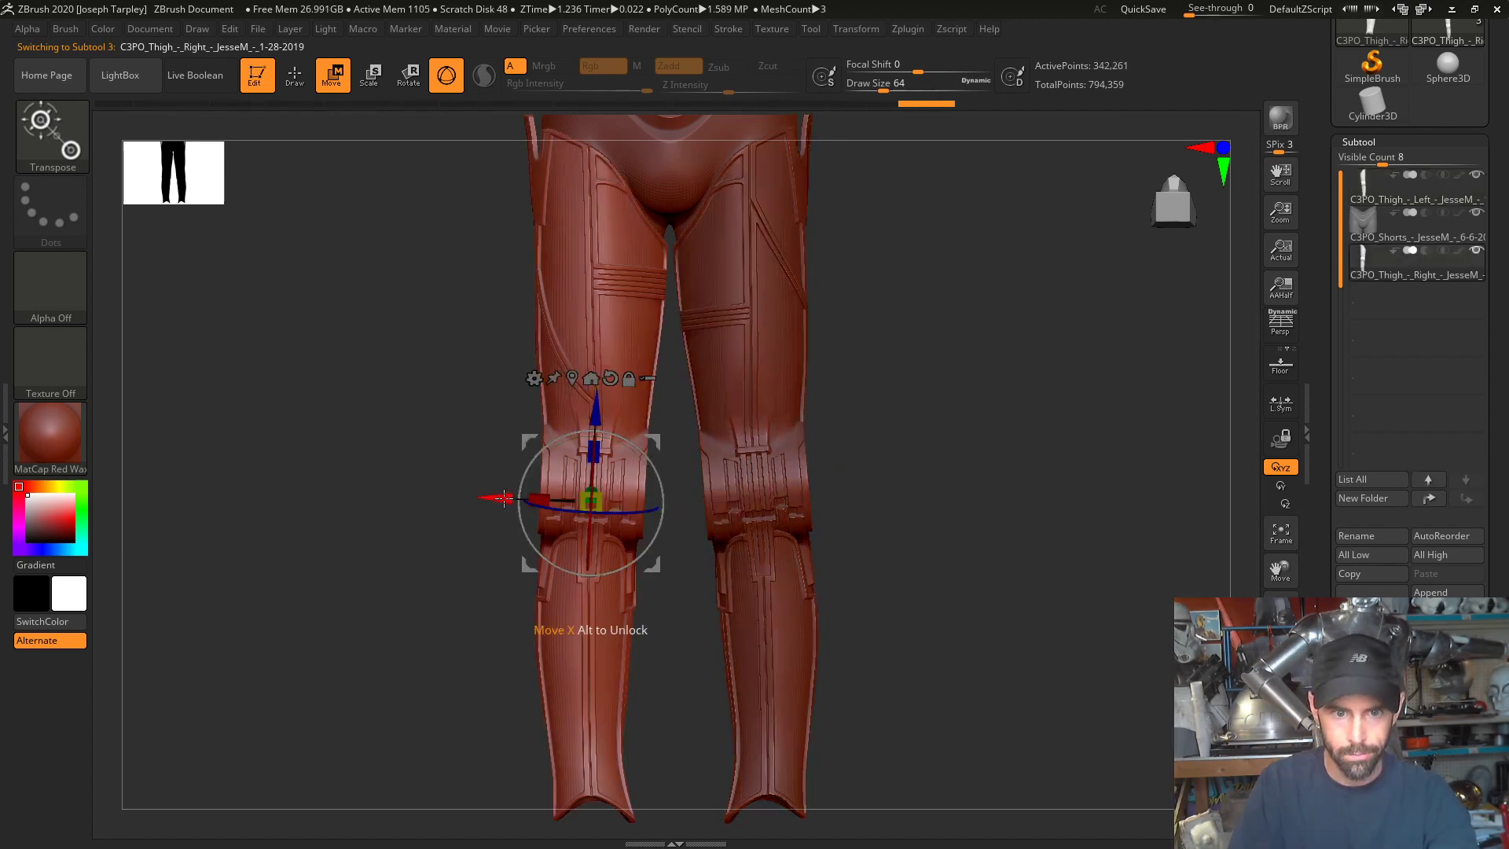
click(750, 387)
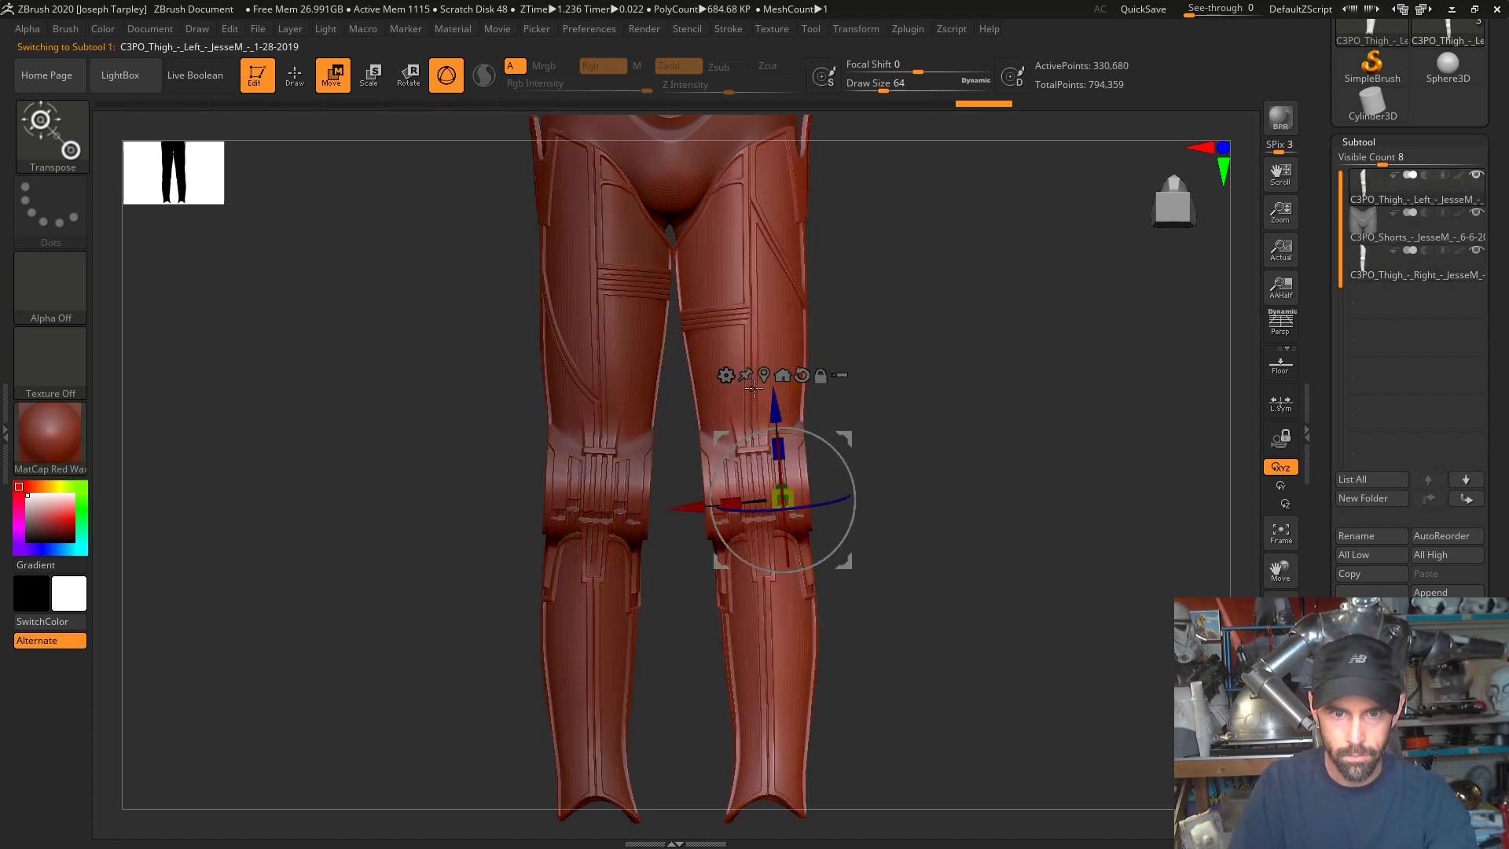
drag(847, 437, 849, 422)
click(641, 344)
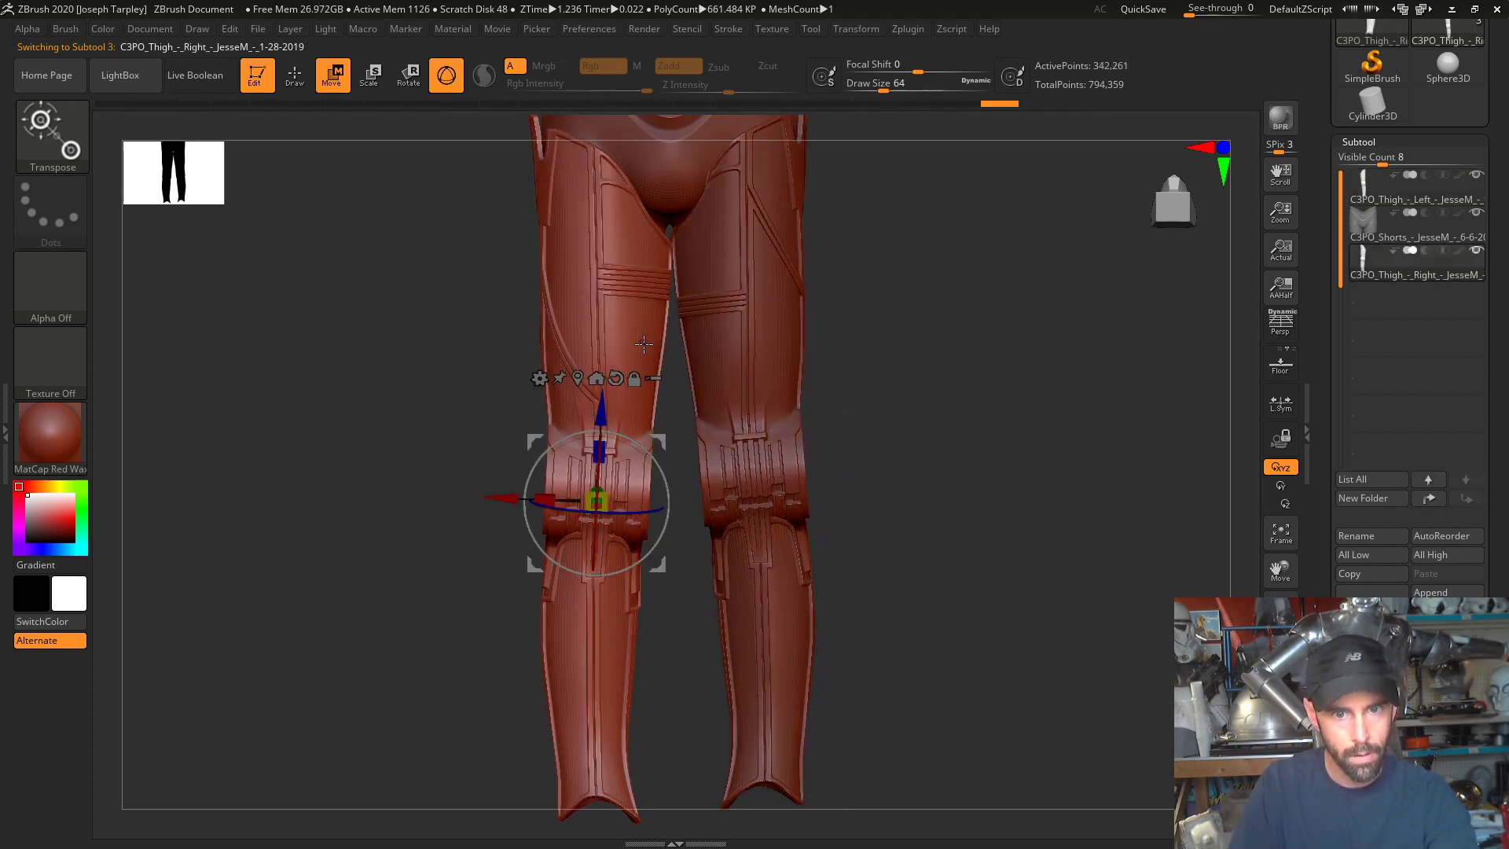
drag(658, 446, 654, 437)
- Move the right and left legs slightly outward in small nudges until their spacing under the shorts looks even
drag(751, 394, 837, 553)
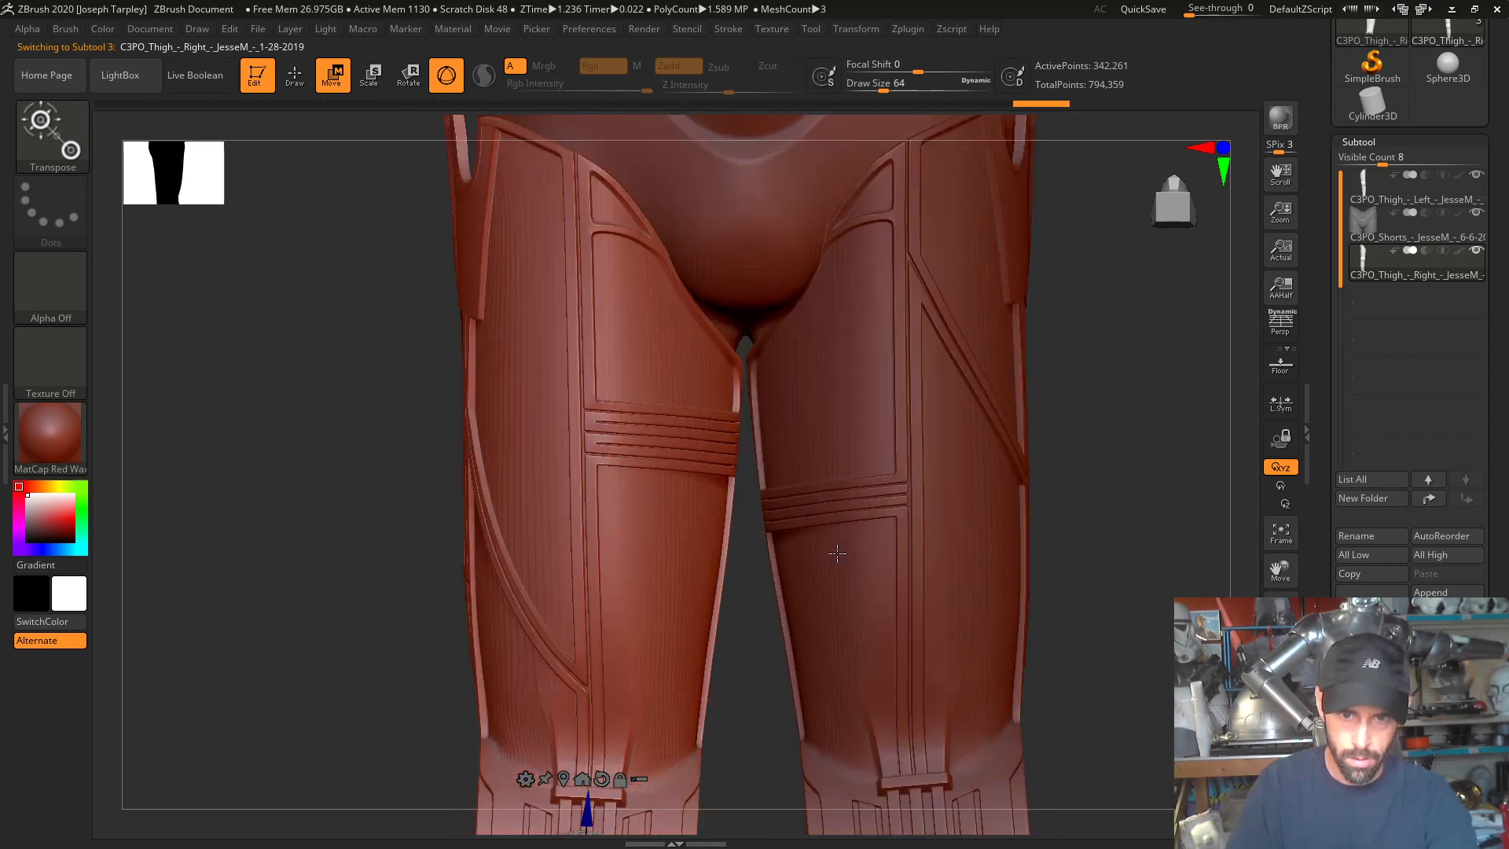
drag(1092, 472, 631, 290)
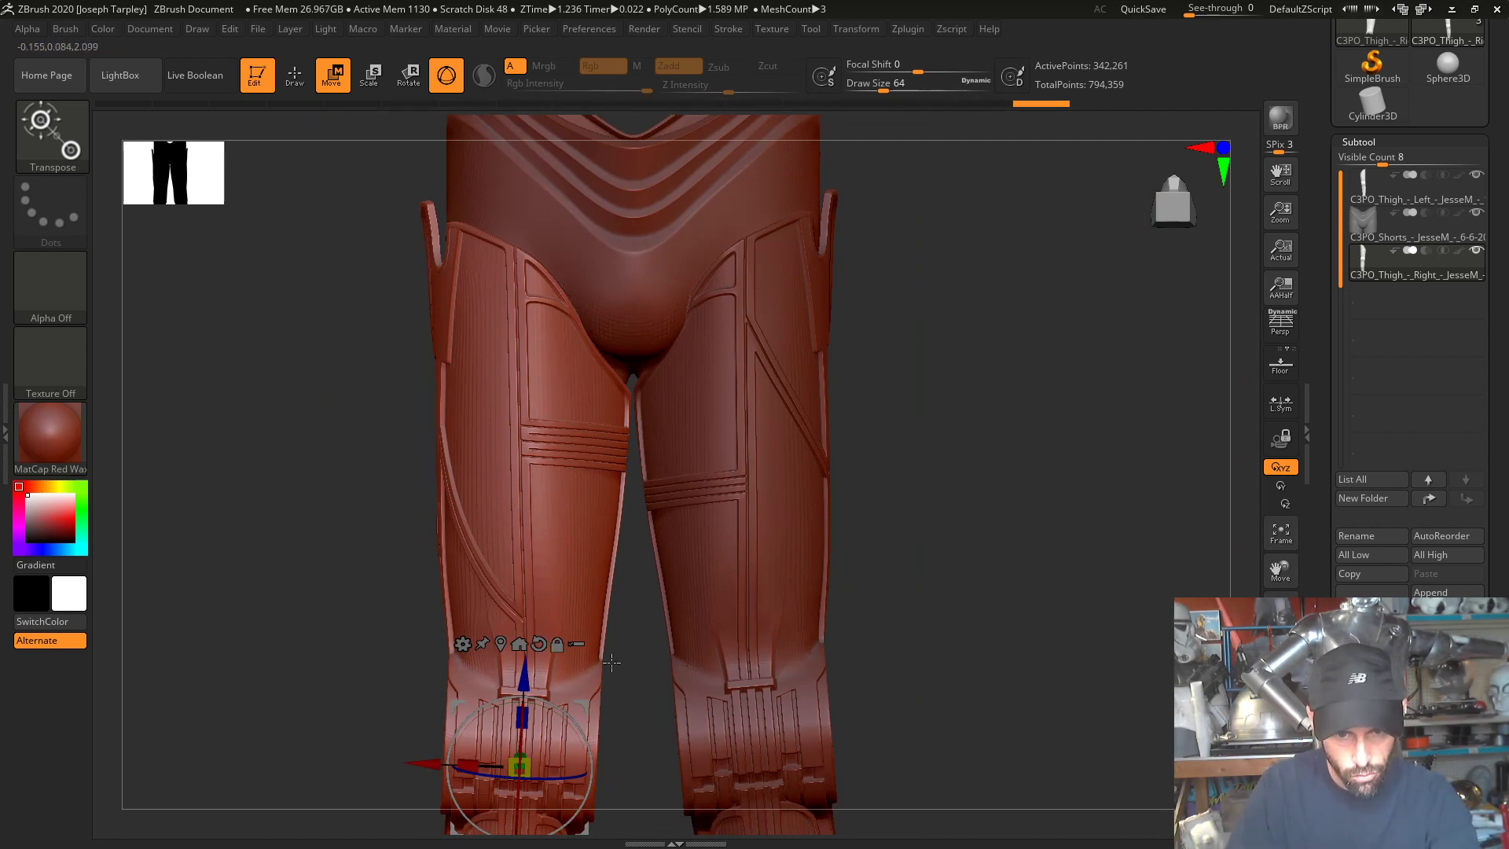
alt+drag(949, 531, 929, 232)
alt+drag(875, 418, 1002, 351)
drag(686, 469, 708, 458)
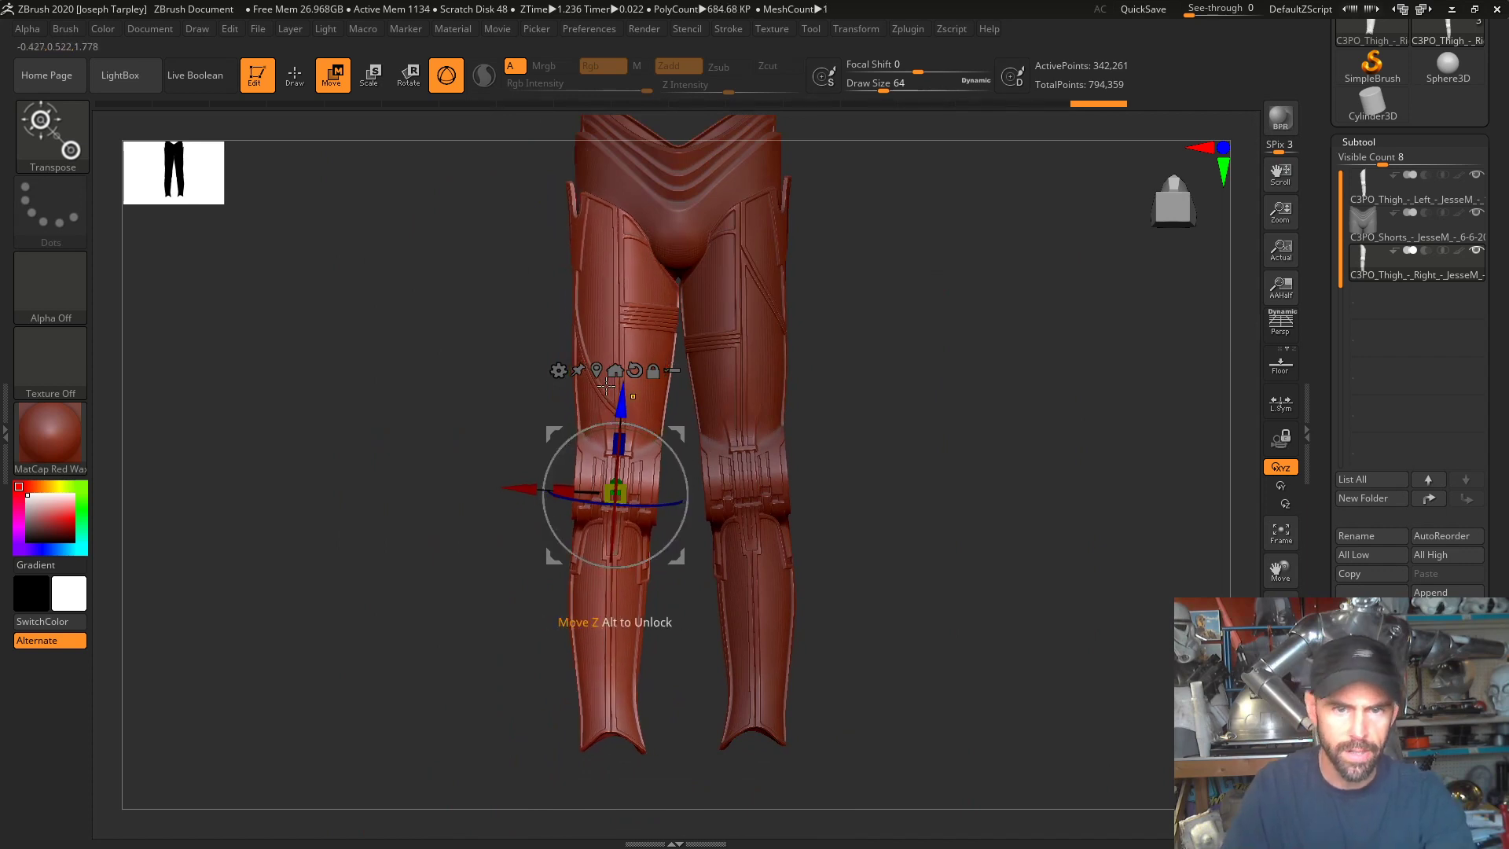
alt+click(757, 418)
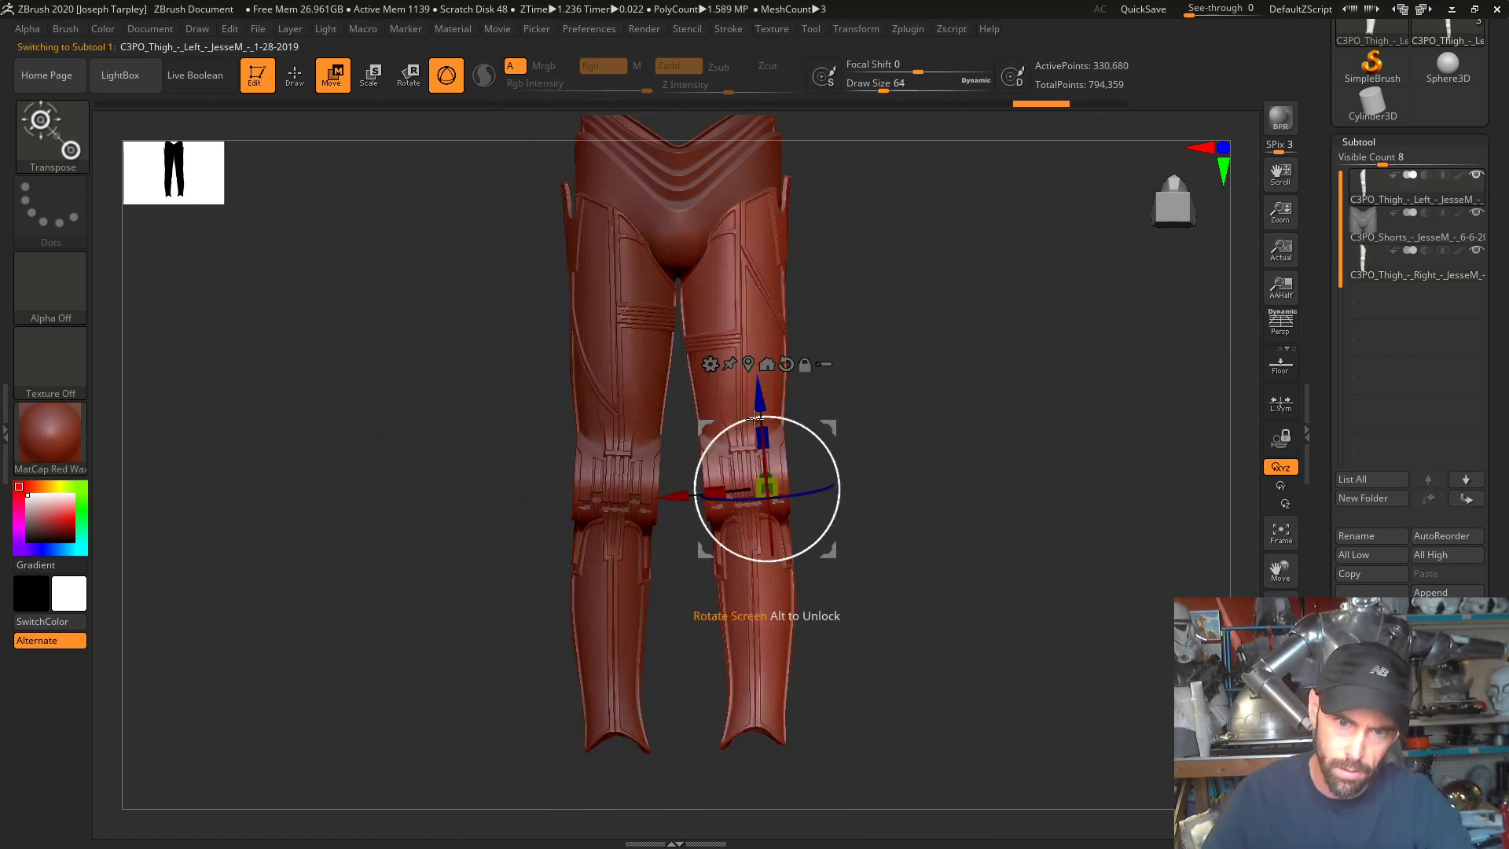
drag(790, 419, 838, 419)
alt+click(681, 386)
drag(676, 433, 679, 435)
alt+click(747, 401)
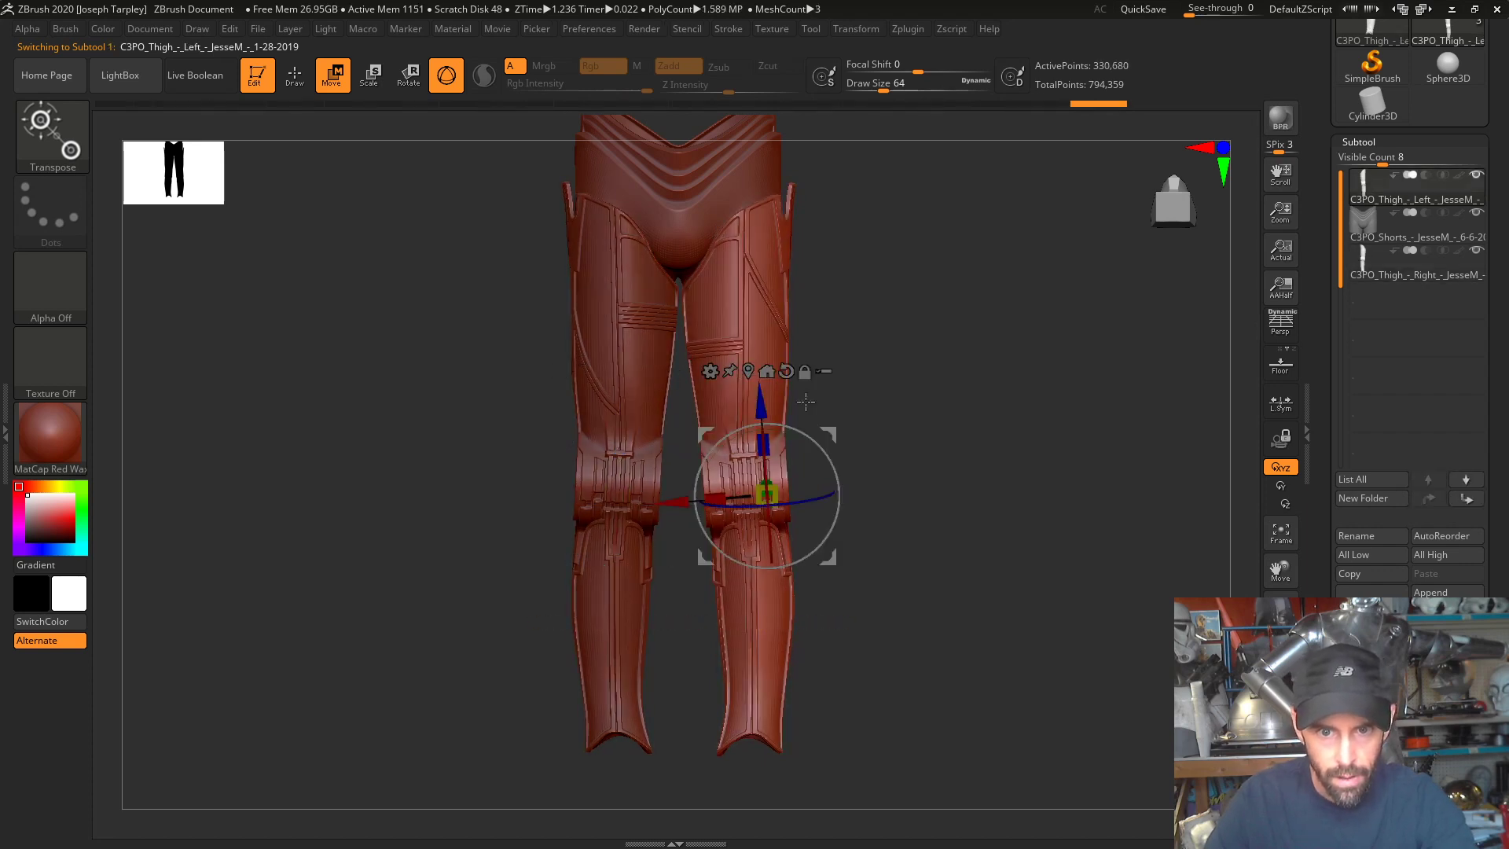
- Realign the transform gizmos of the right and left legs with the world axes
drag(899, 391, 826, 314)
drag(643, 323, 567, 833)
drag(563, 488, 525, 459)
alt+drag(926, 381, 965, 243)
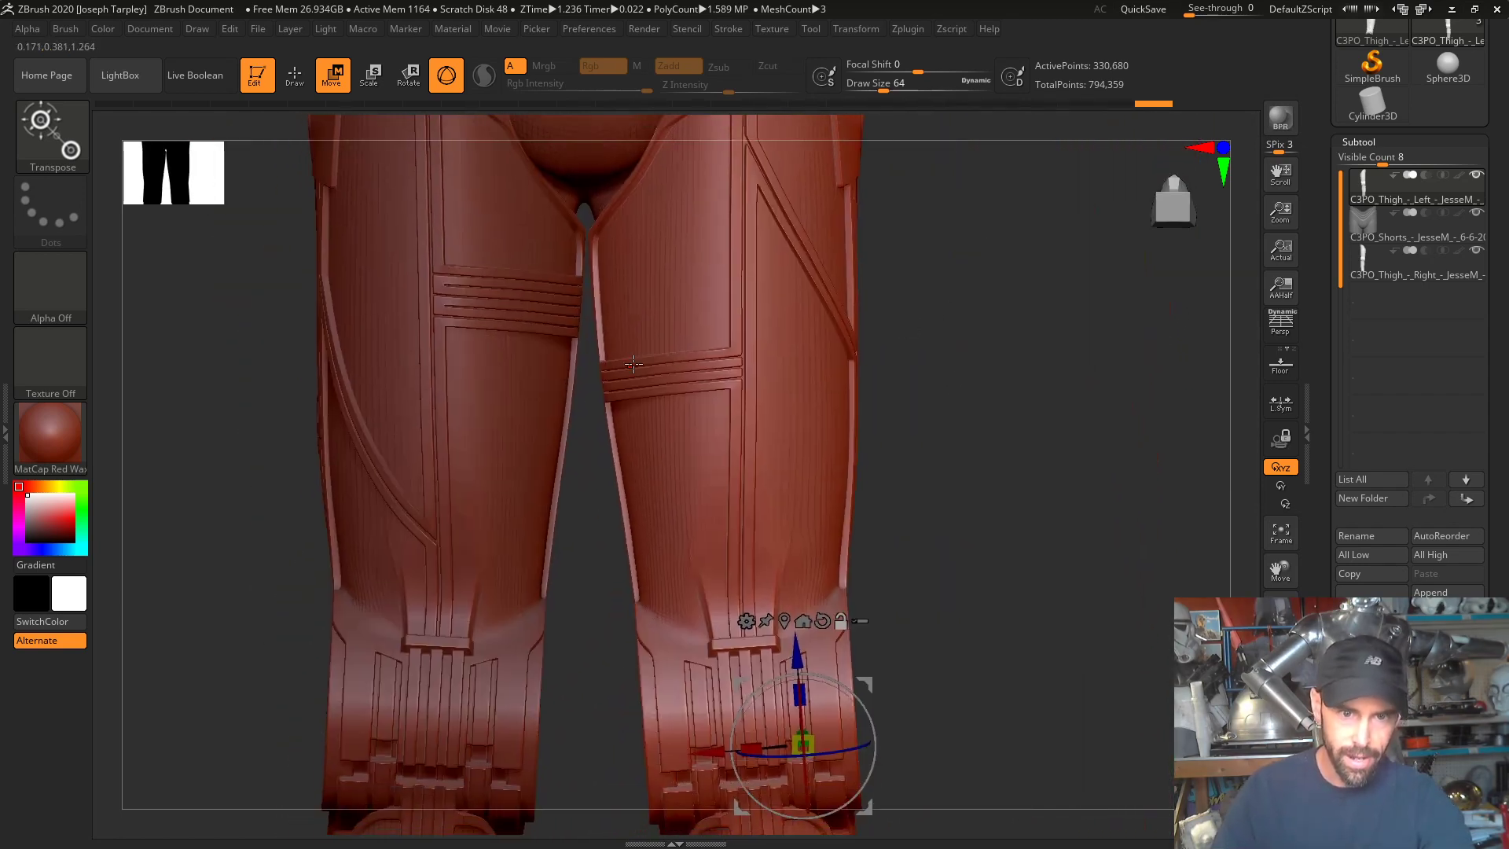
alt+drag(593, 549, 732, 719)
alt+click(631, 604)
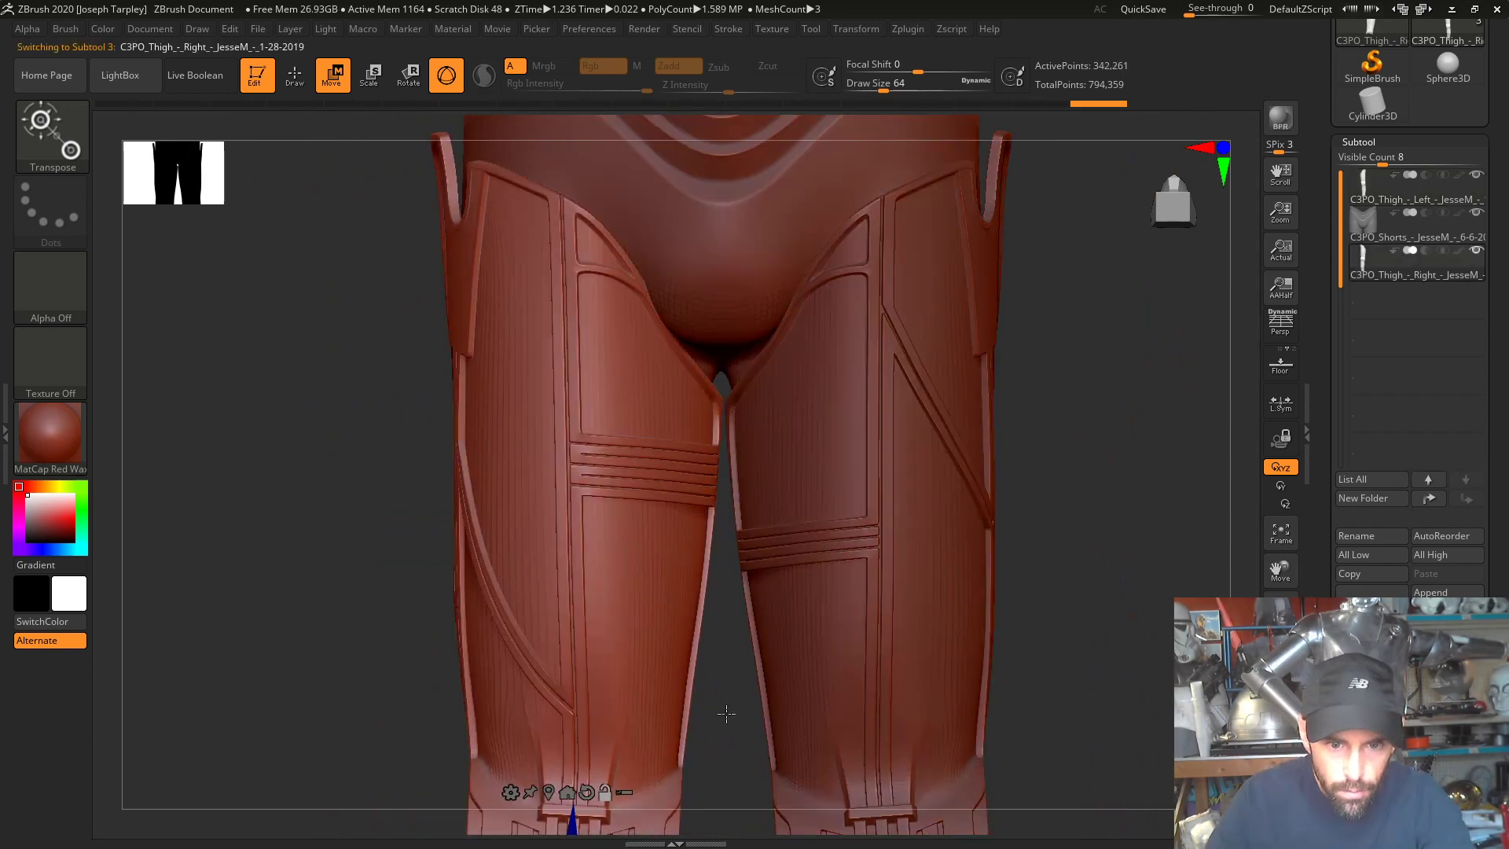
alt+drag(606, 792, 611, 681)
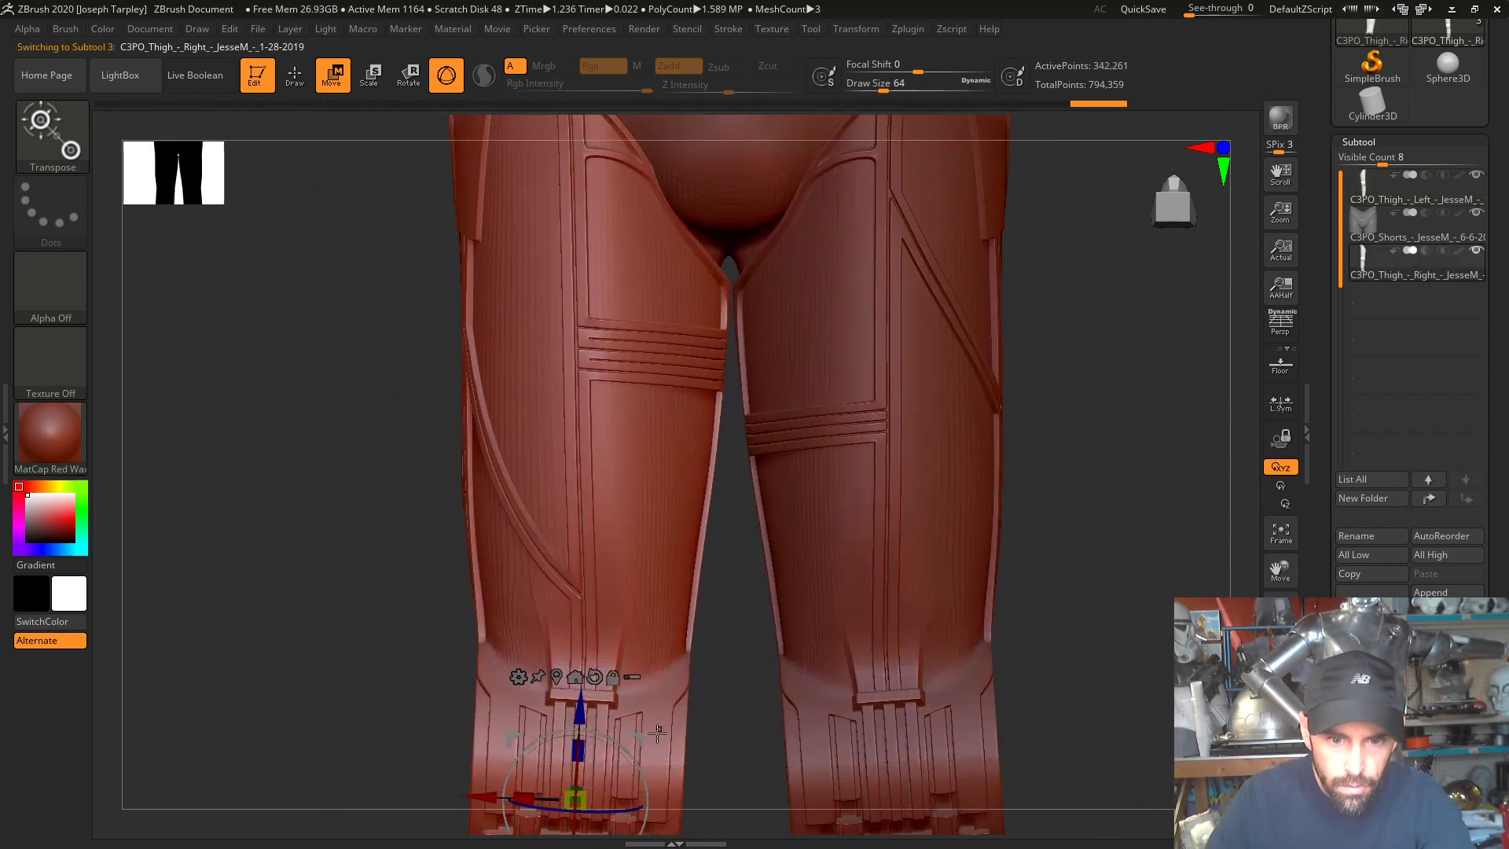
click(611, 679)
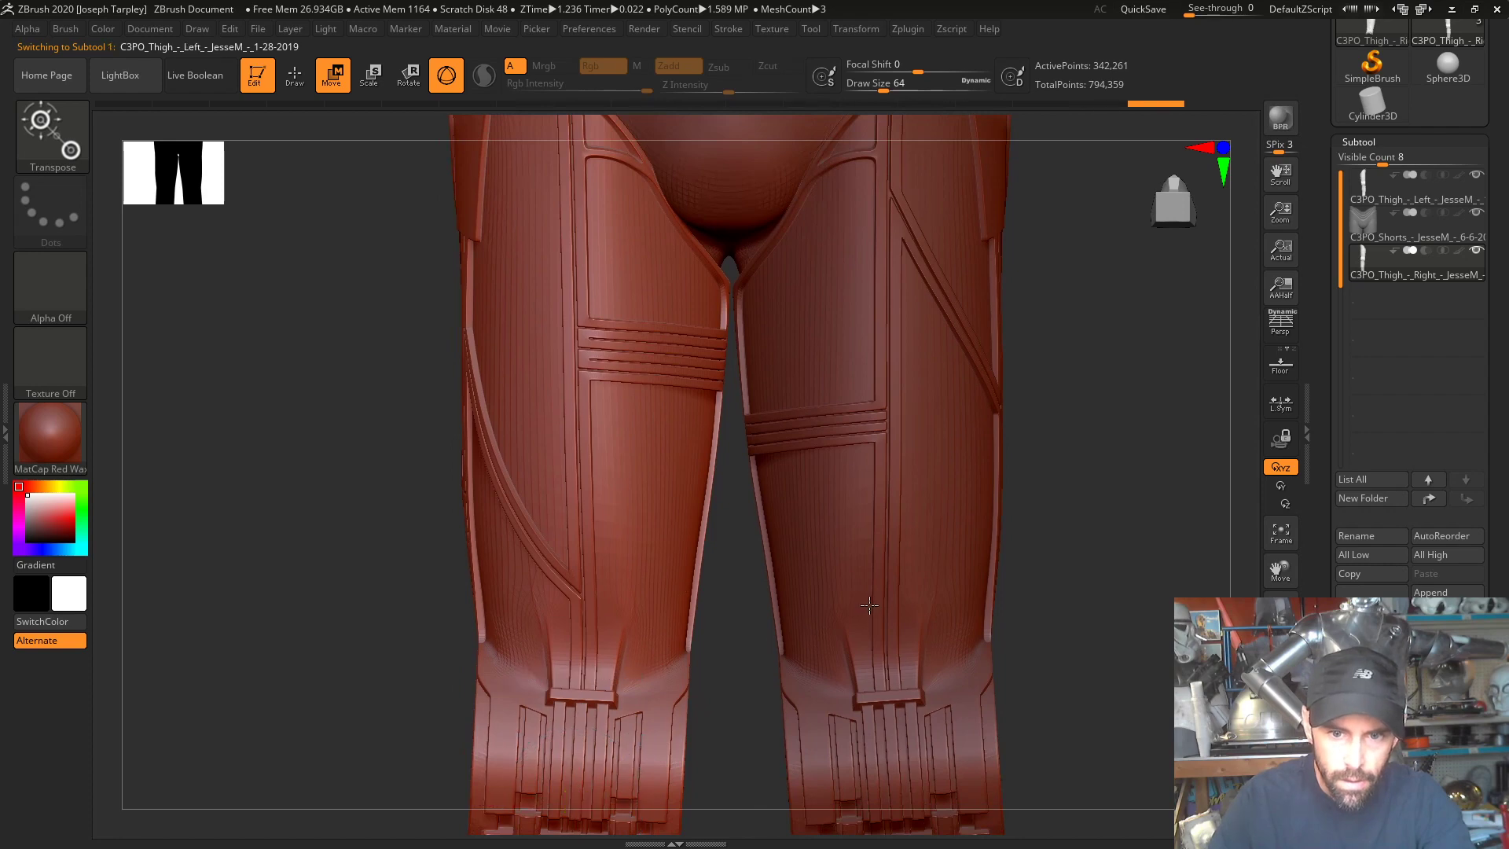
alt+click(928, 657)
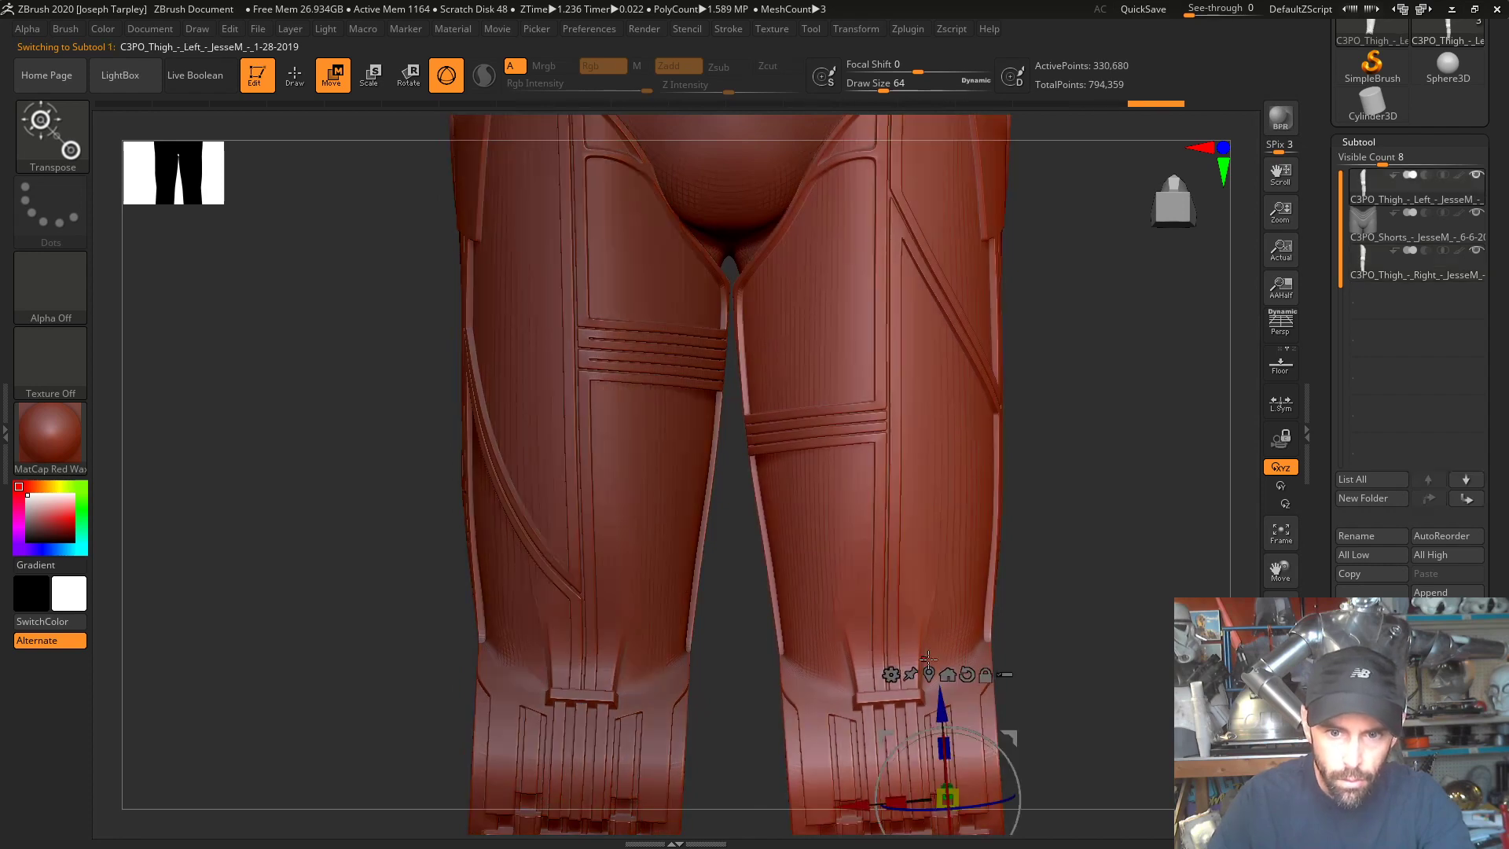
click(985, 672)
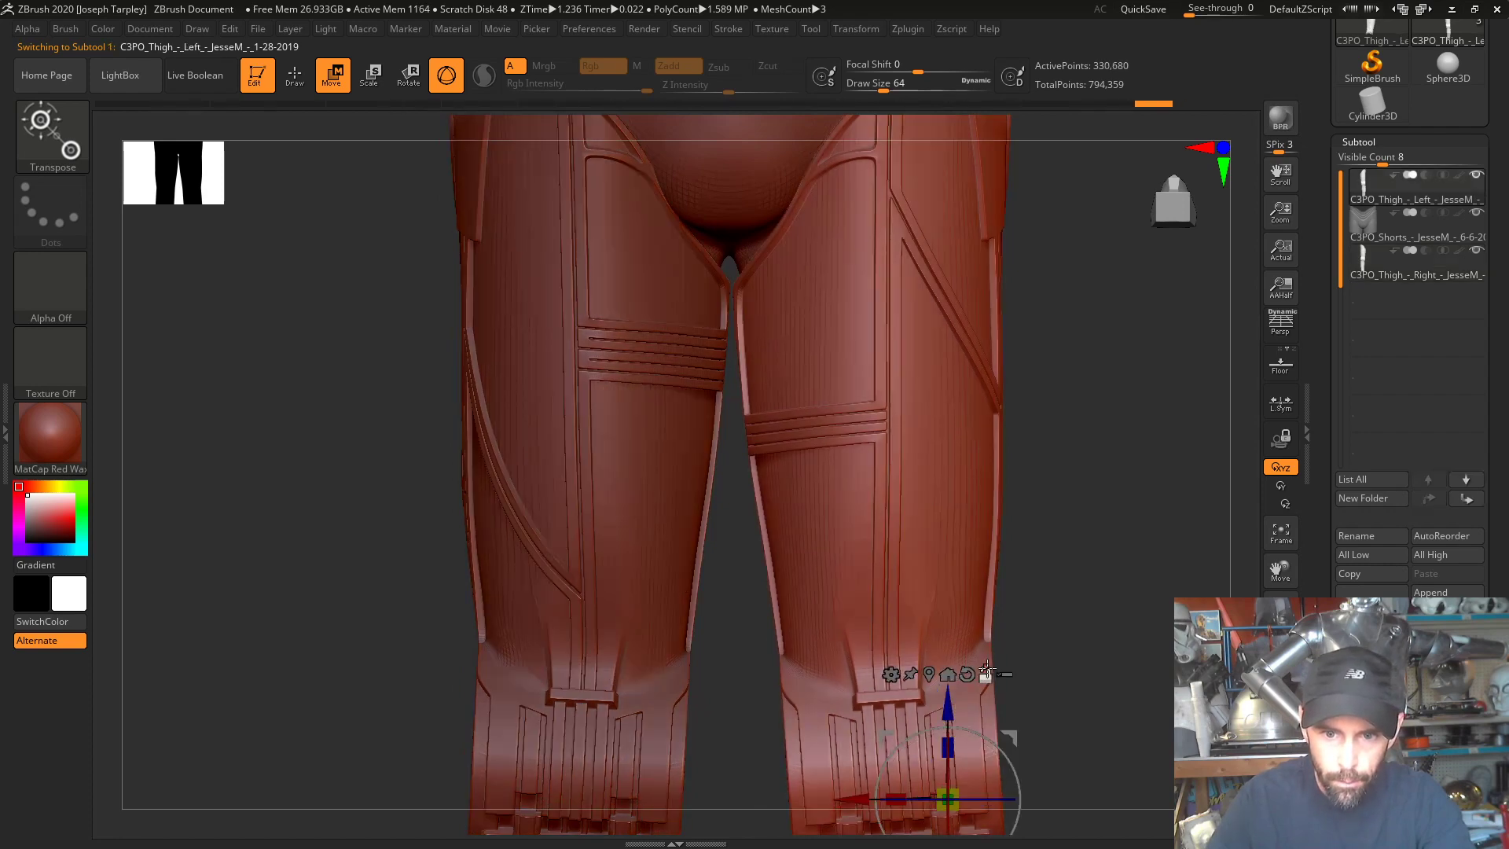
- Fine-tune the right leg's position along the X axis to even out the gap between the thighs
alt+drag(740, 654, 760, 687)
alt+click(684, 600)
alt+click(760, 319)
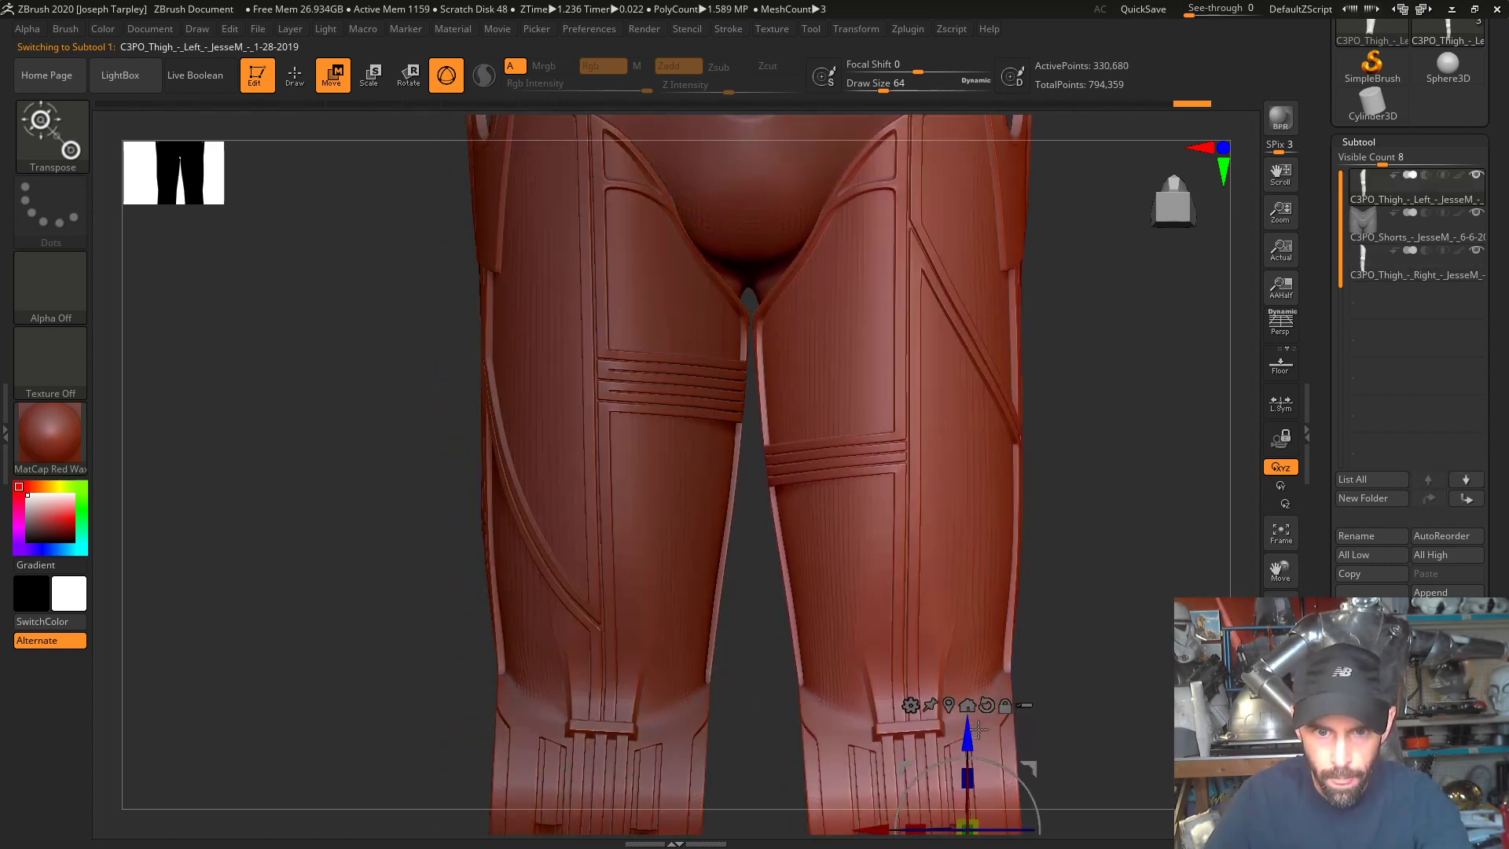
alt+click(685, 569)
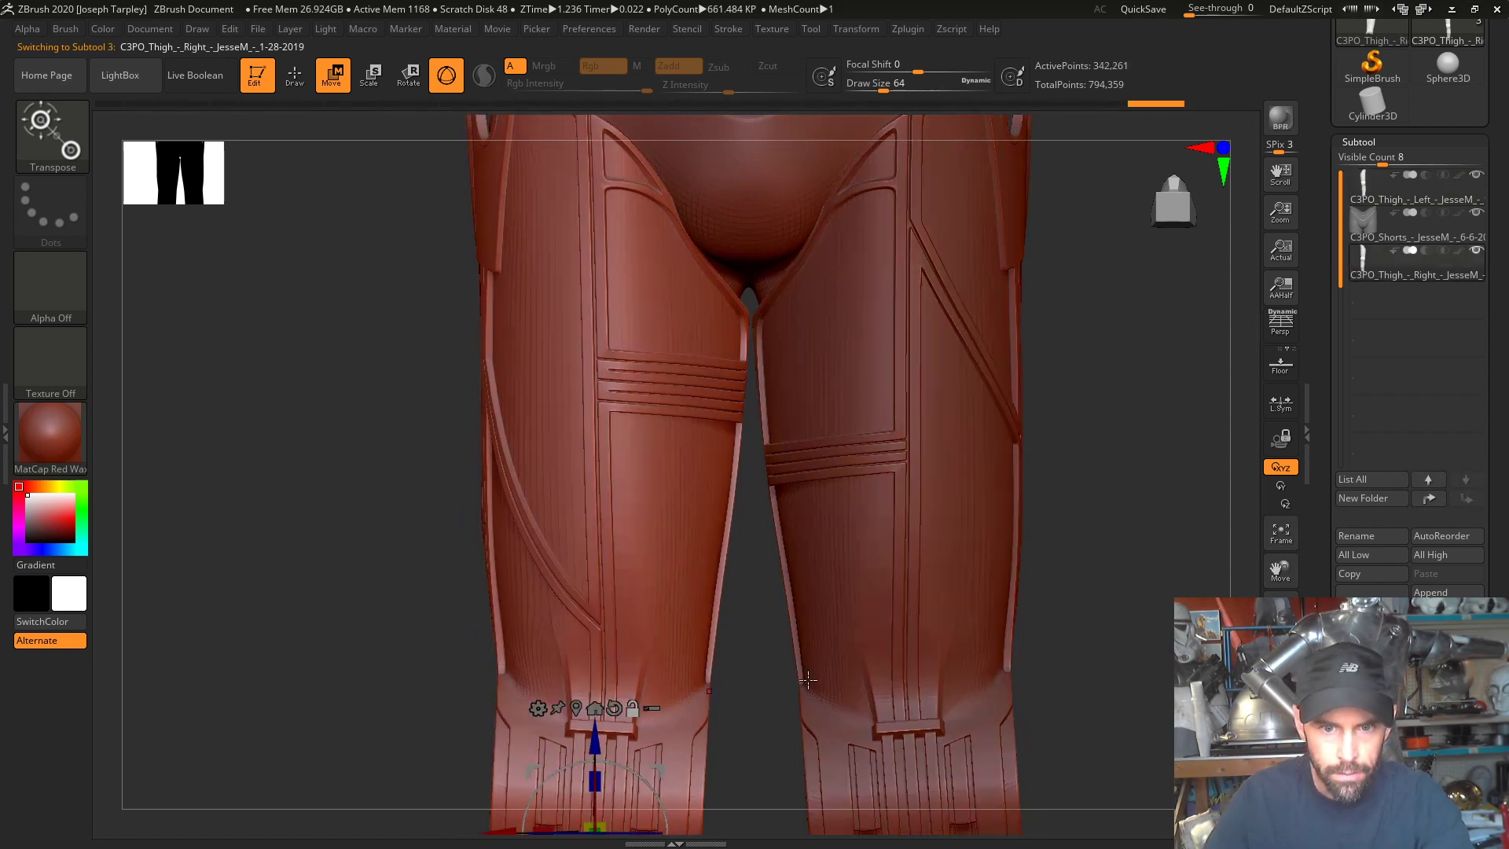
alt+drag(766, 686, 771, 628)
drag(496, 768, 497, 766)
- Examine the fit of the legs and shorts from the front, the side and above
drag(339, 735, 852, 444)
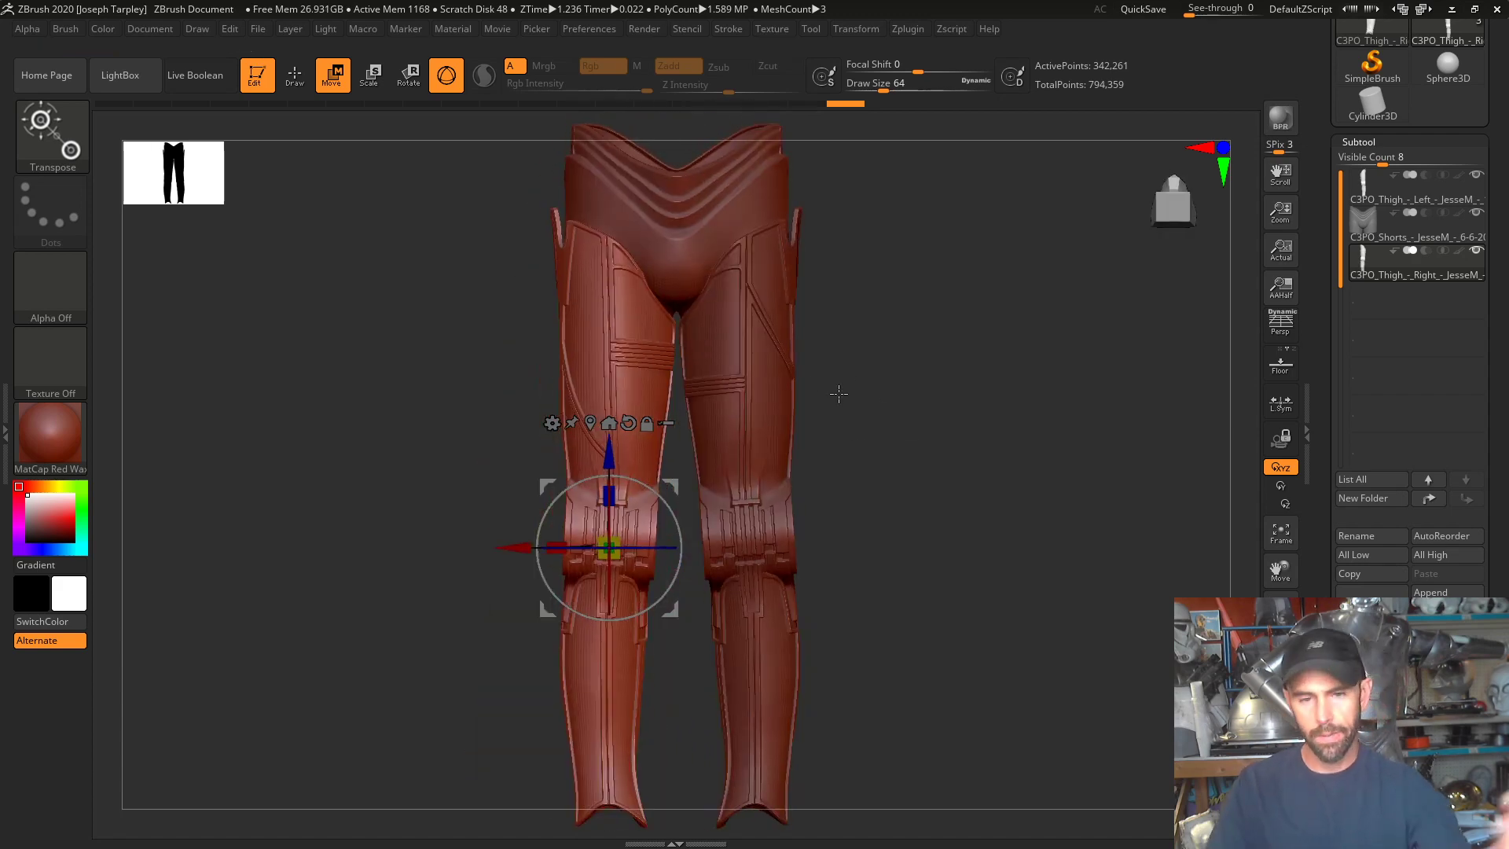
alt+drag(911, 317, 726, 316)
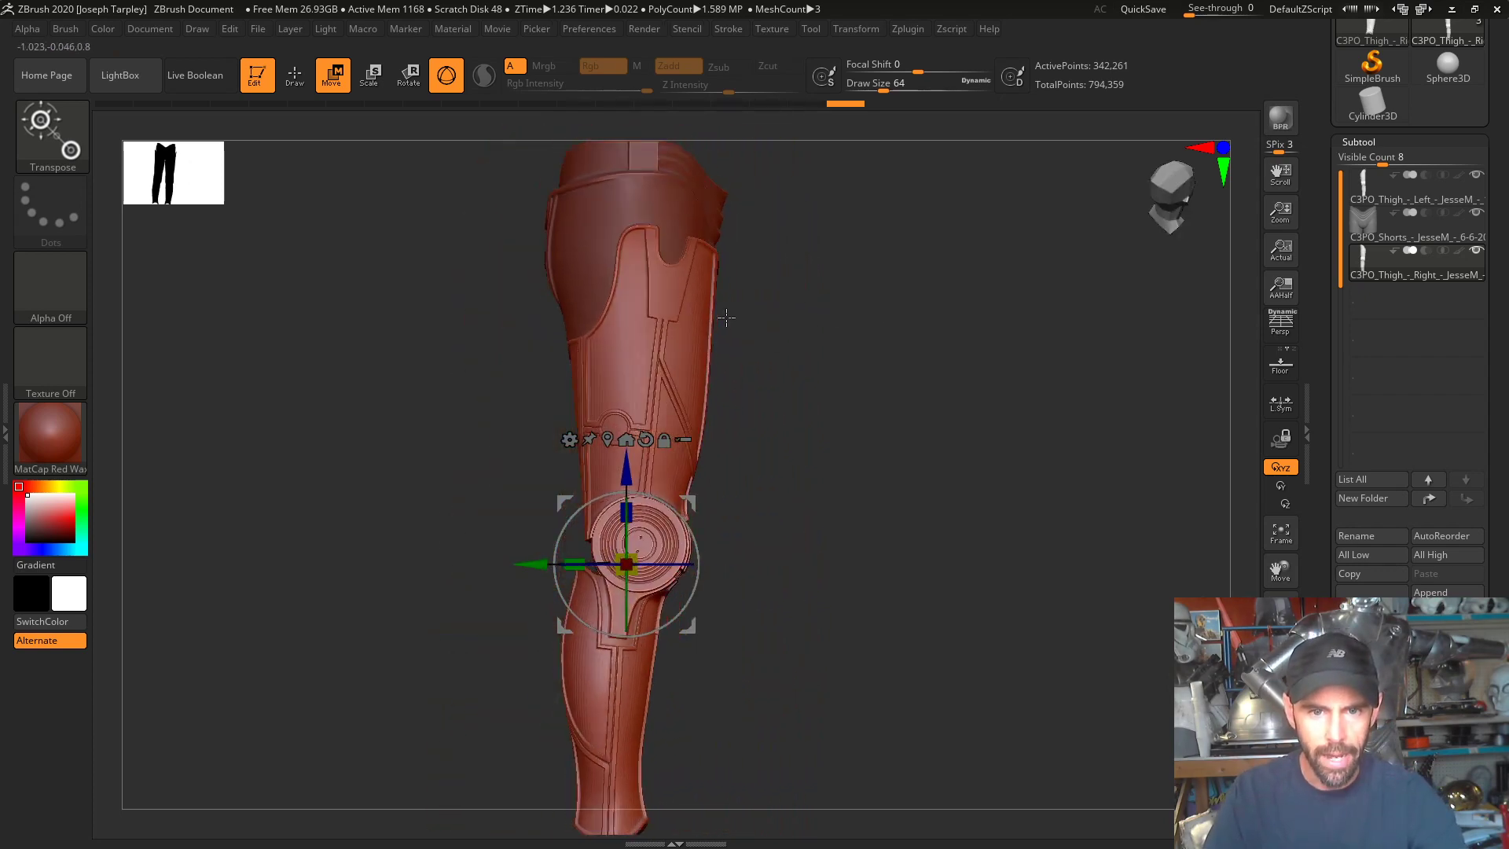
drag(825, 363, 748, 343)
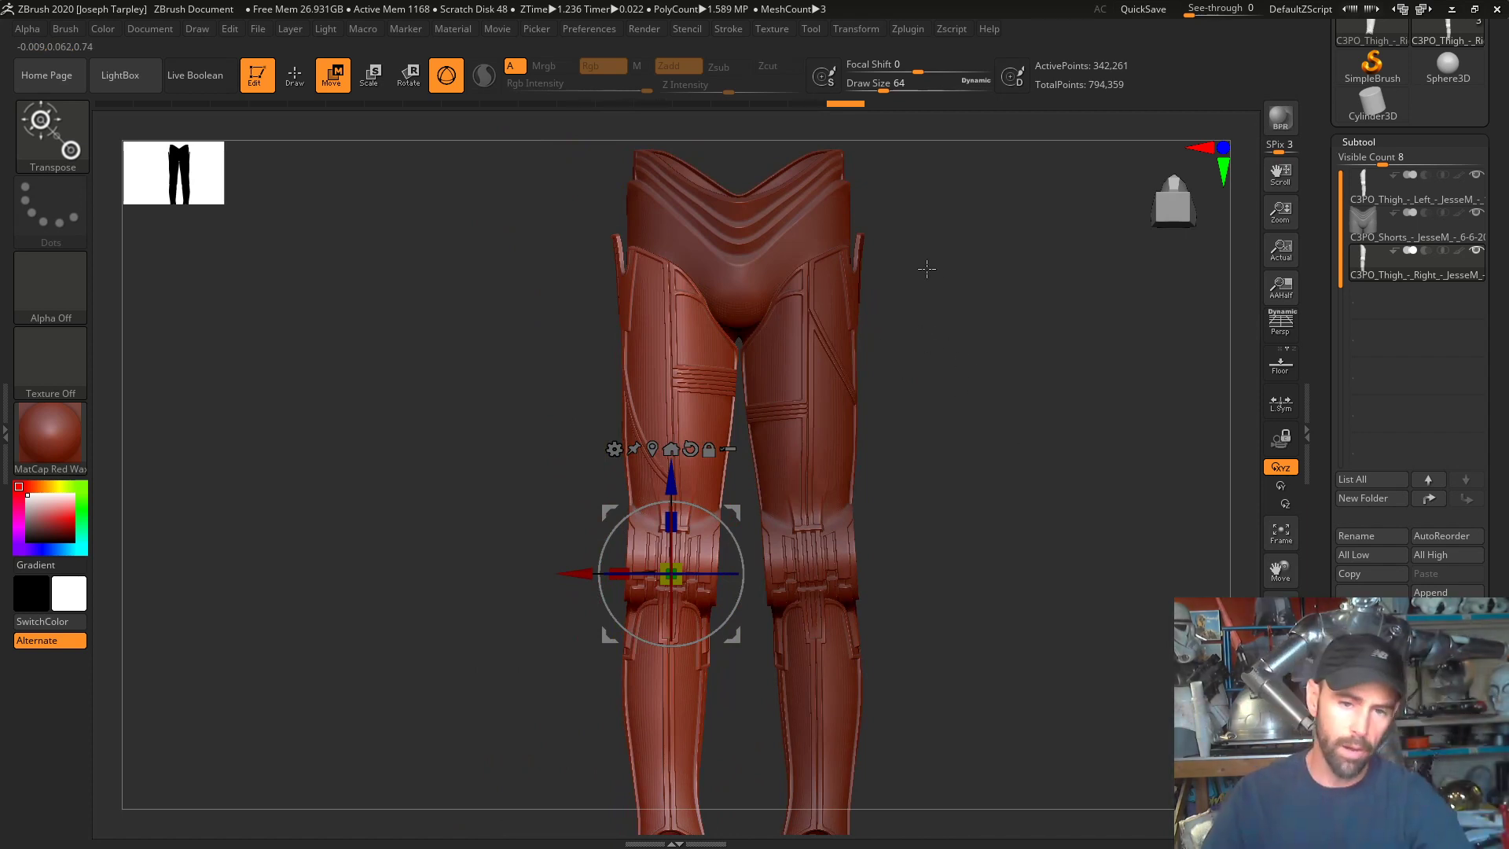
drag(960, 269, 837, 271)
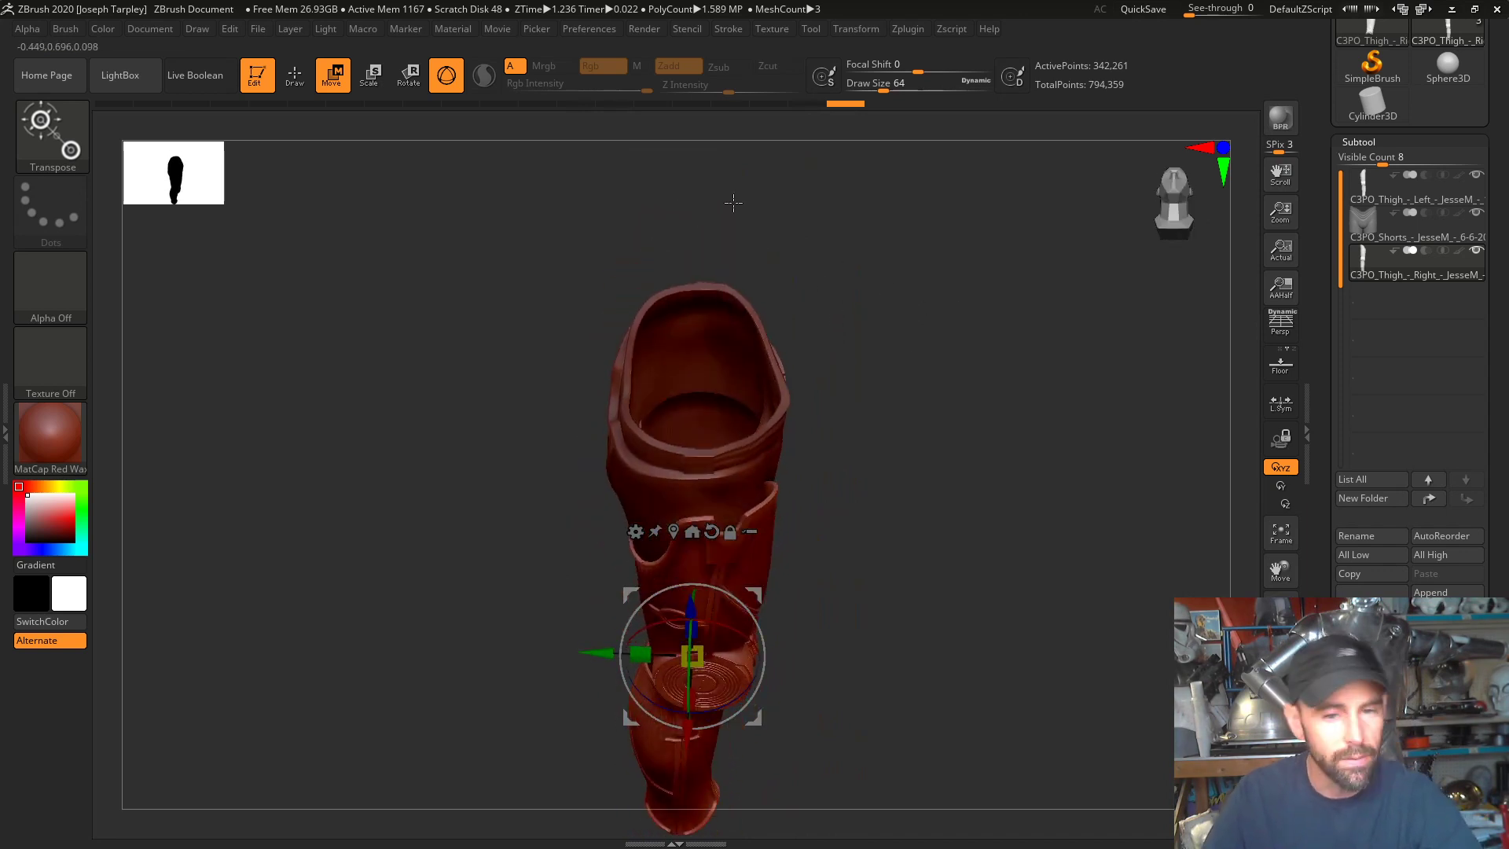
drag(853, 328, 864, 267)
- Clear the mask from the shorts and isolate them from the legs
alt+click(759, 300)
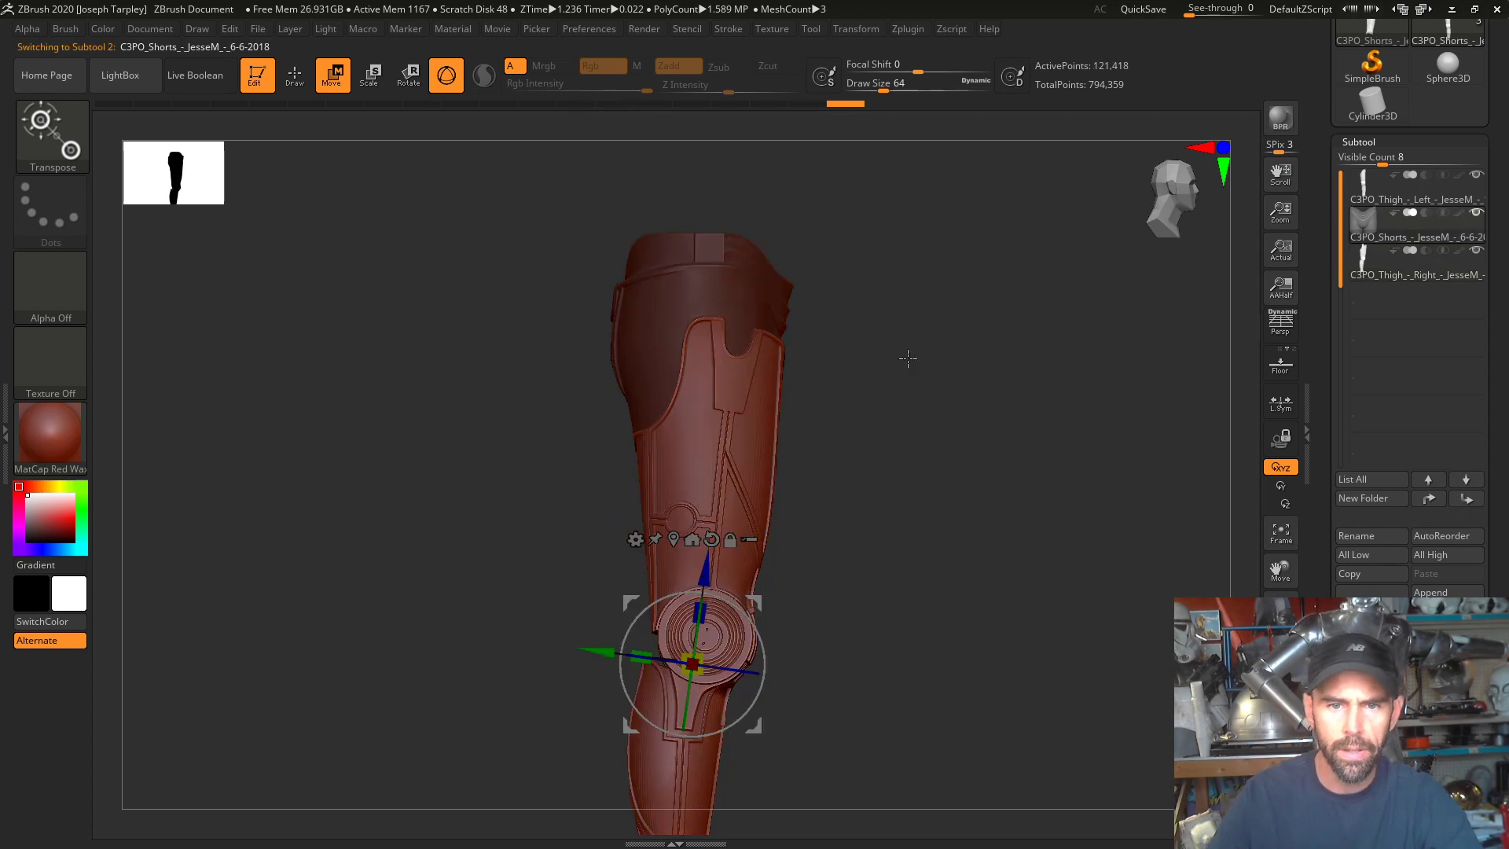
mouse_move(980, 420)
mouse_down()
mouse_move(960, 411)
mouse_move(1137, 539)
mouse_up()
key(q)
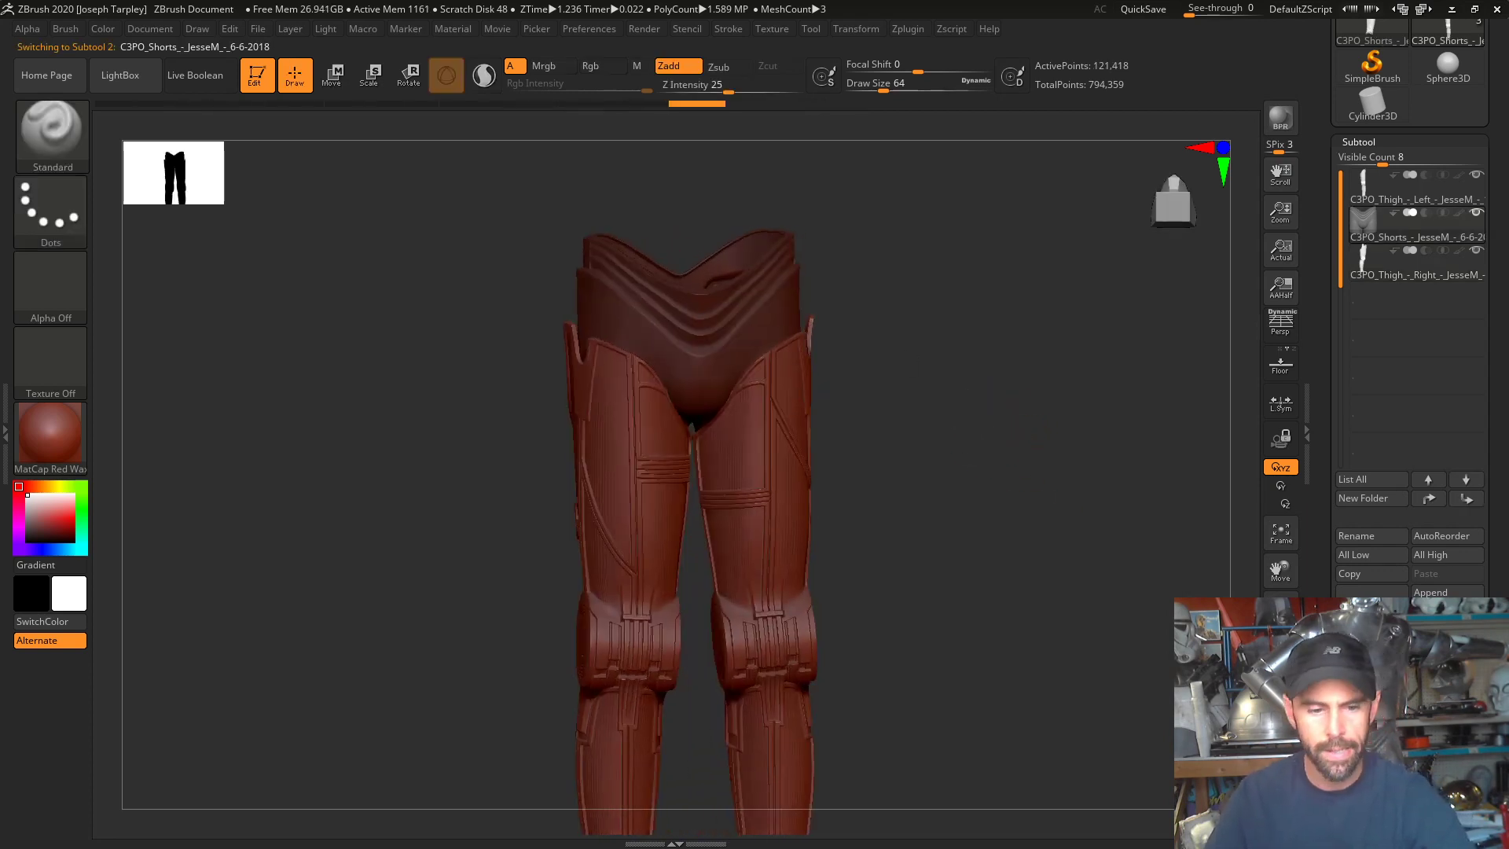
ctrl+click(1100, 621)
drag(1078, 586, 983, 420)
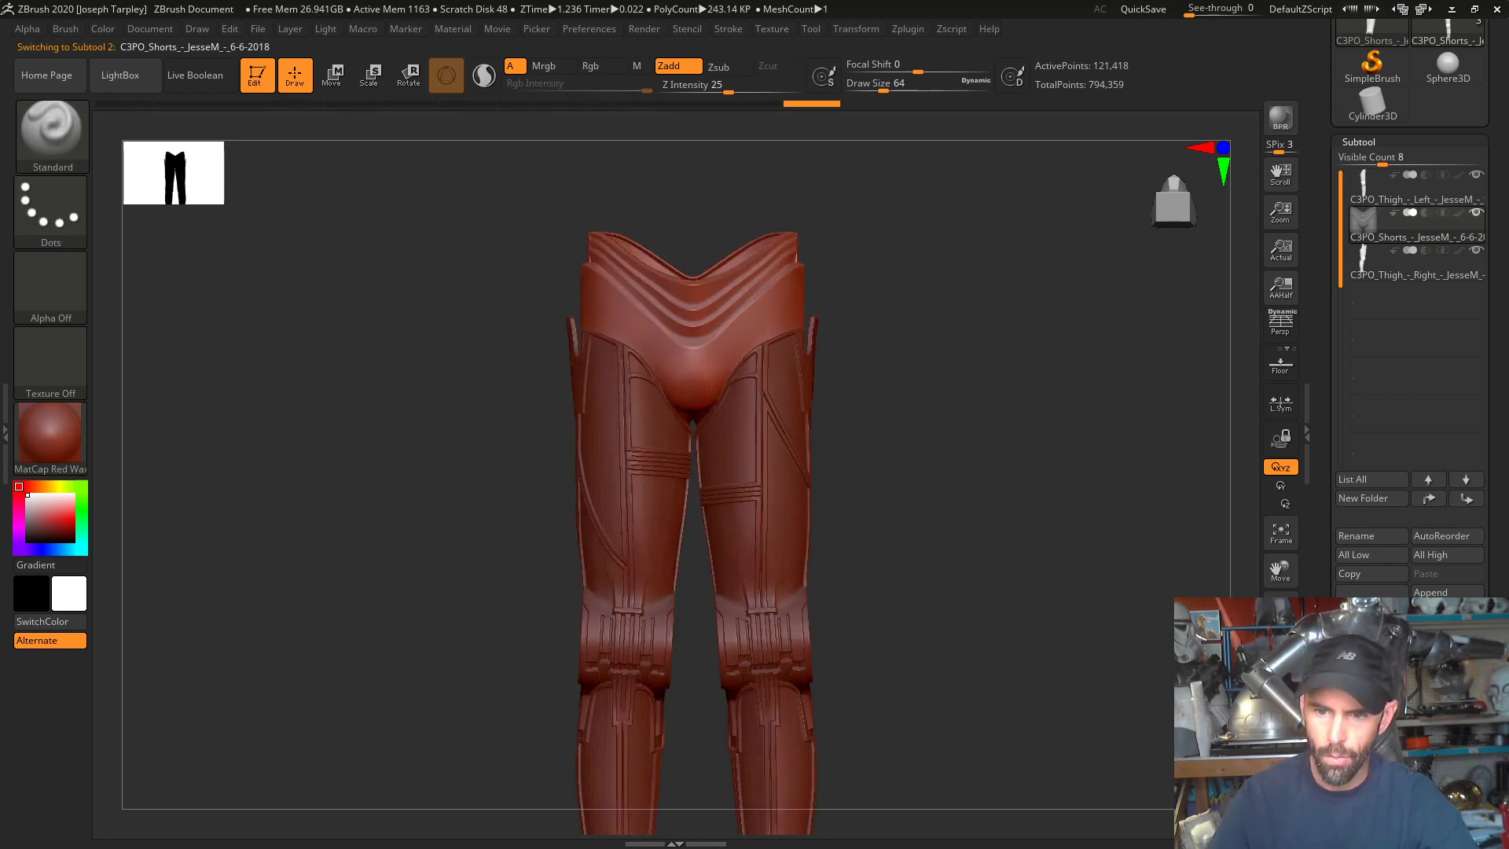
click(1279, 778)
drag(1054, 519, 1032, 479)
drag(1034, 415, 1088, 393)
- Save the tool as LEG MODS in the C-3PO files folder on the Desktop
scroll(1486, 137, up, 3)
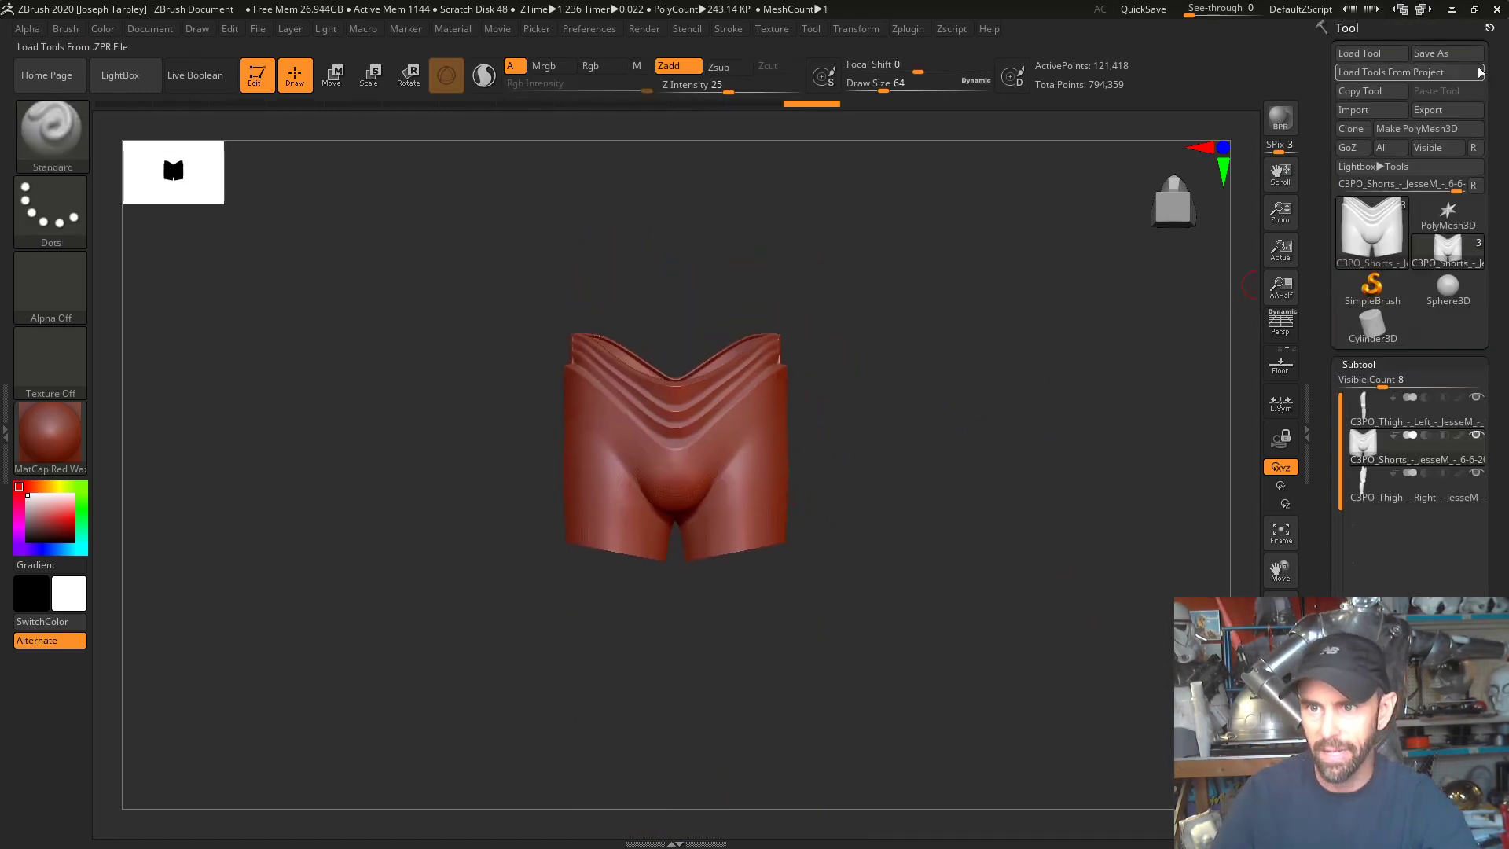
click(1446, 52)
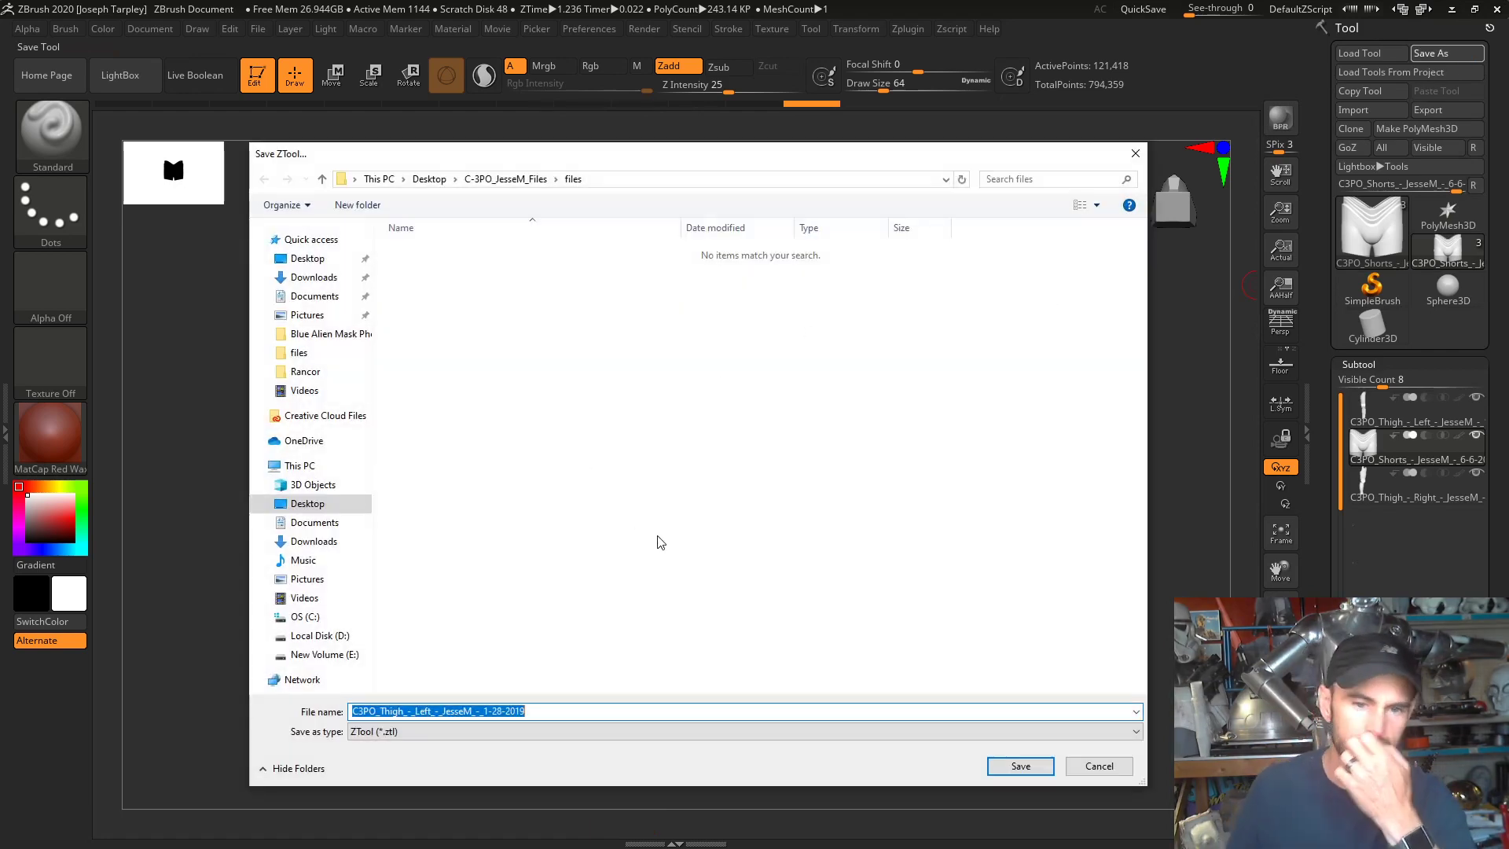
click(266, 503)
click(318, 510)
double_click(579, 711)
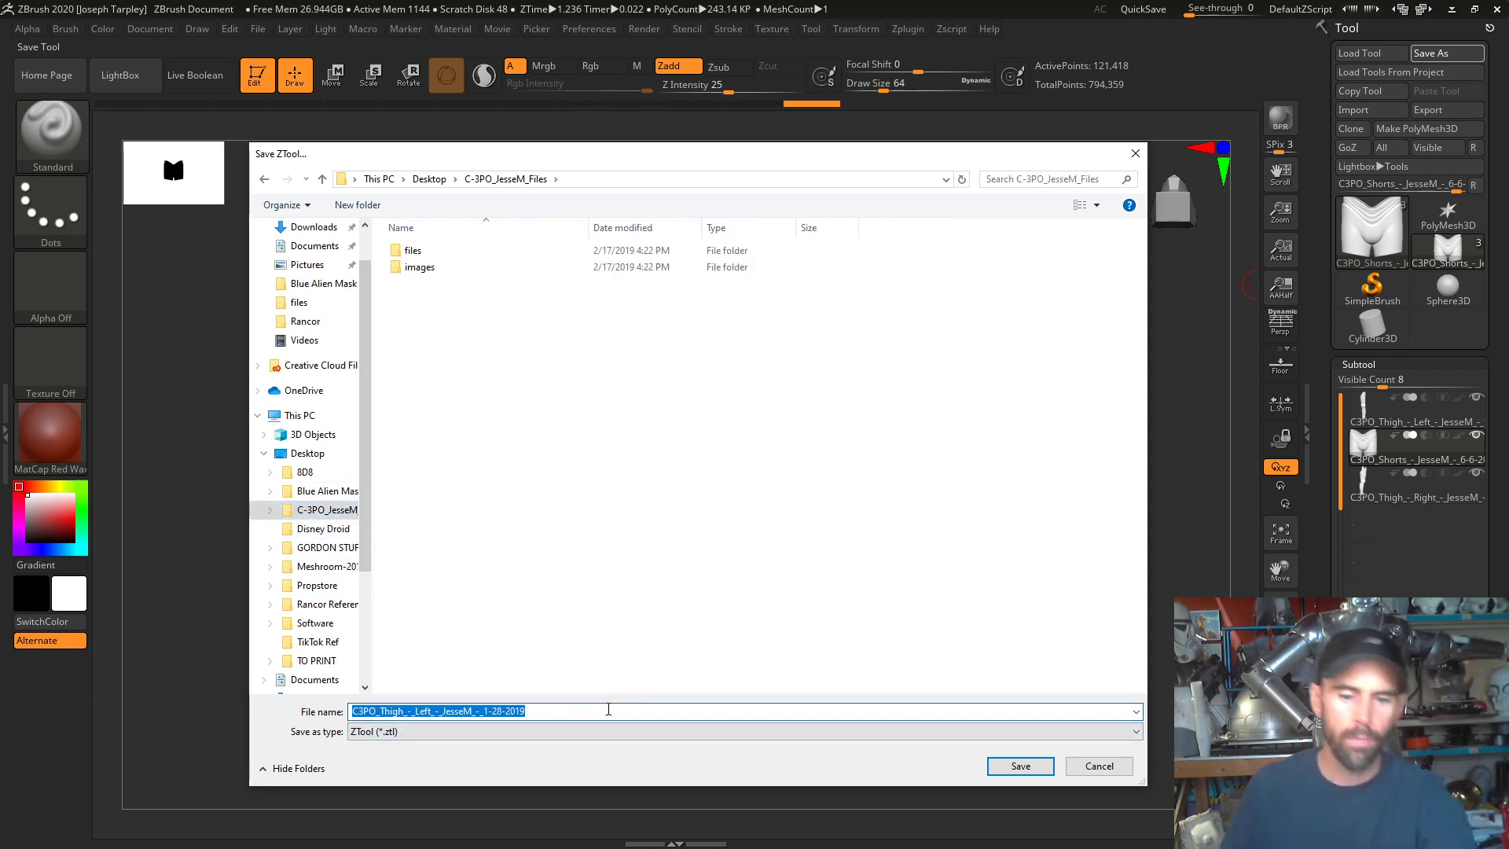
text(LEG MODS)
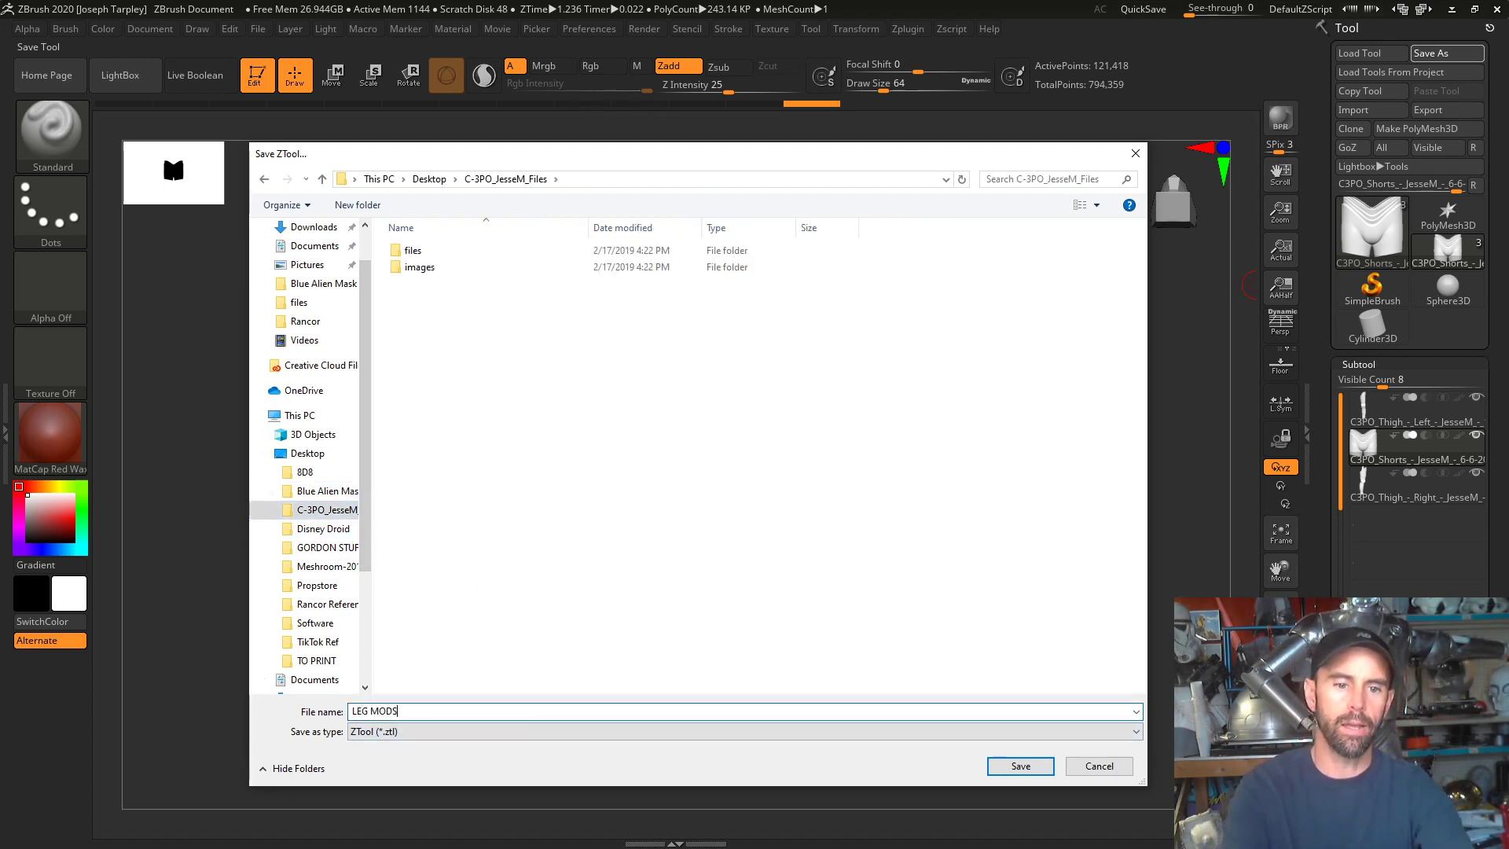
key(Return)
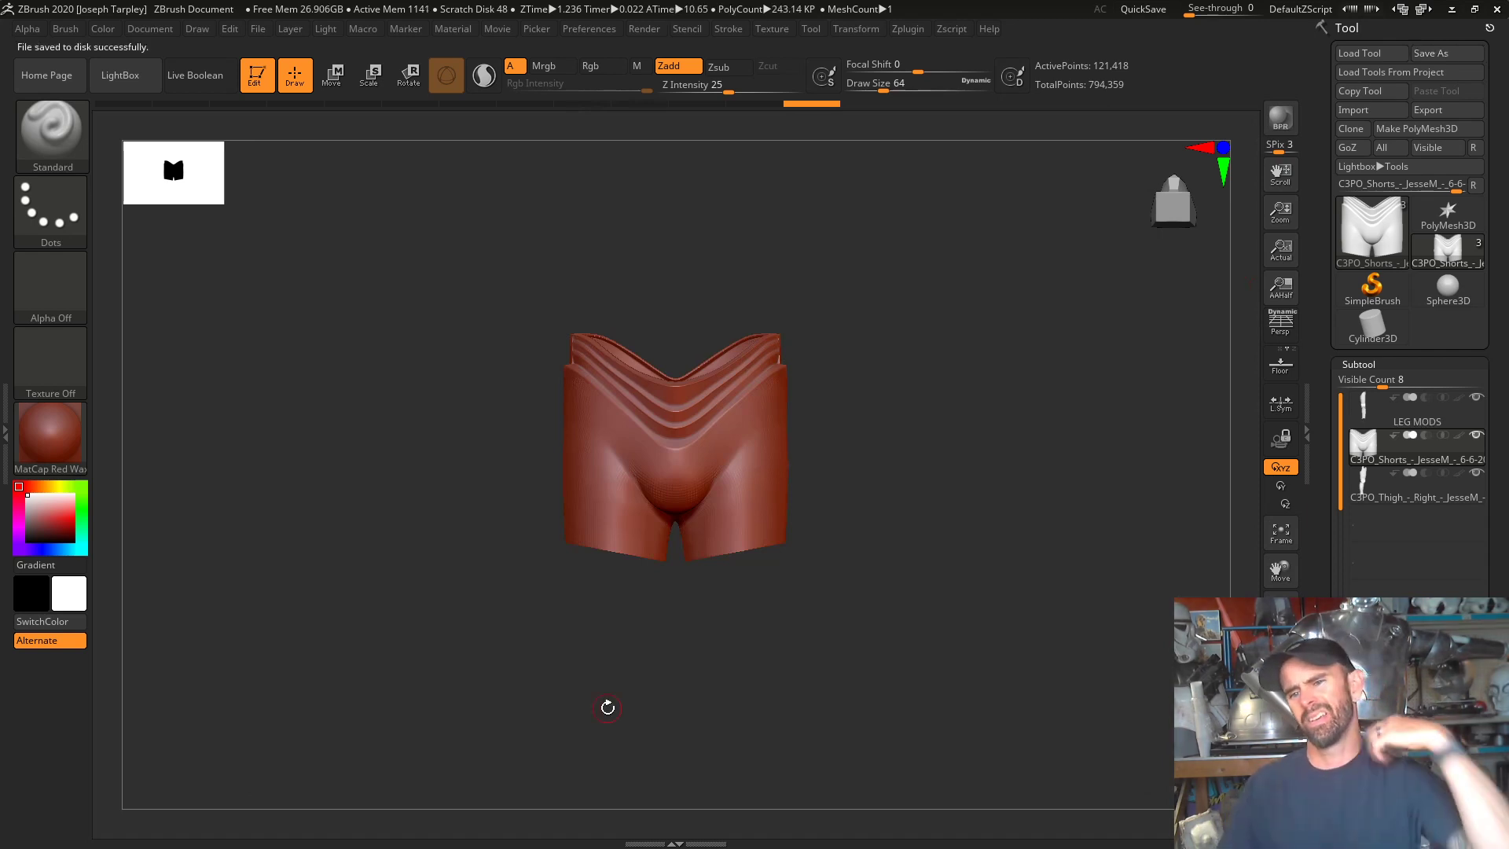
- Show the legs again to examine the waist and thigh fit, and isolate the shorts once more
drag(900, 404, 943, 437)
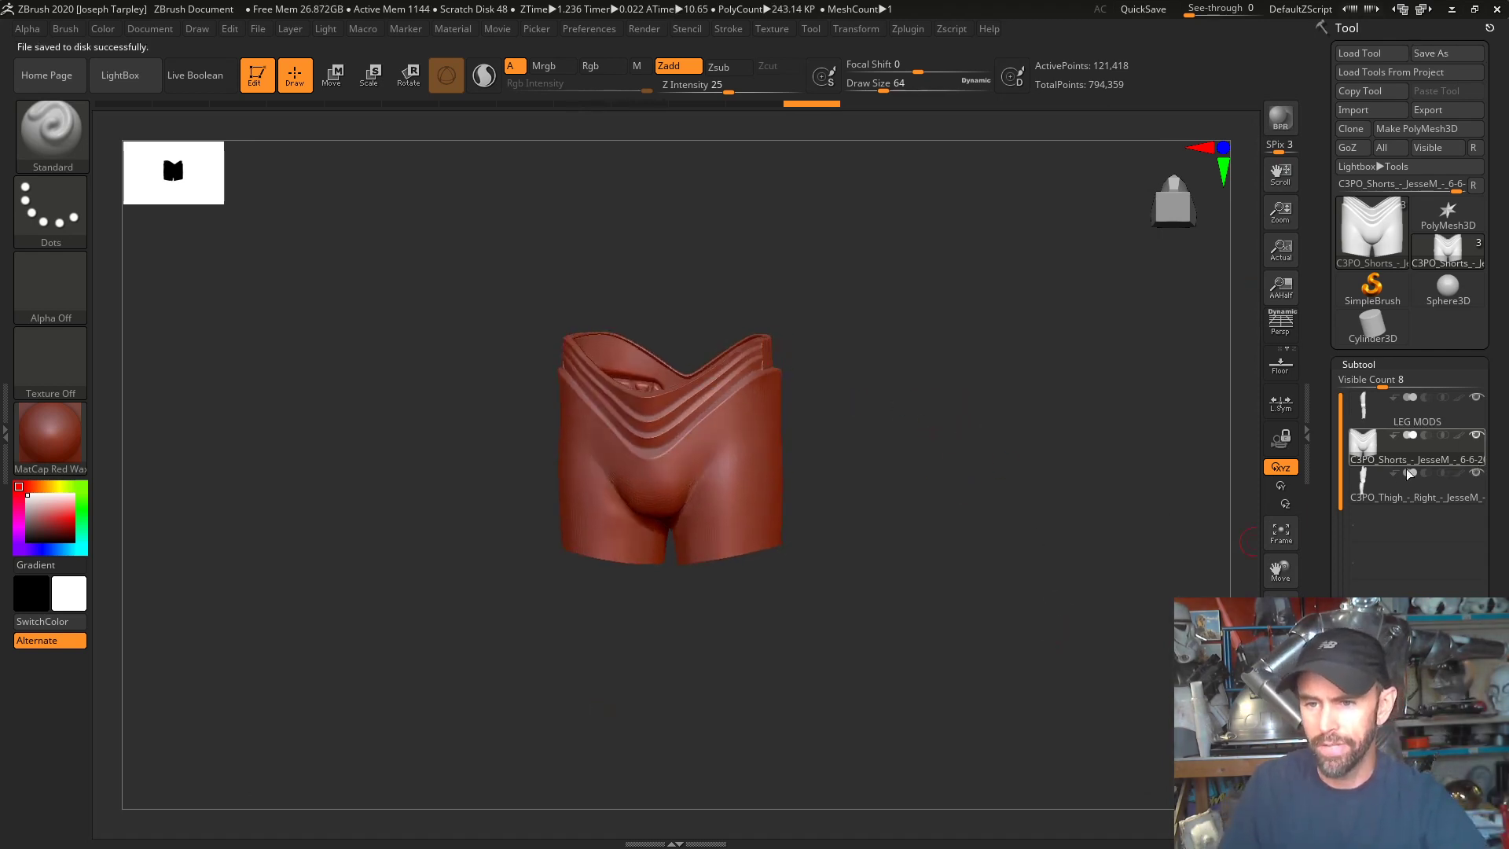
drag(1073, 538, 1250, 503)
drag(1092, 653, 921, 431)
alt+drag(1037, 303, 996, 519)
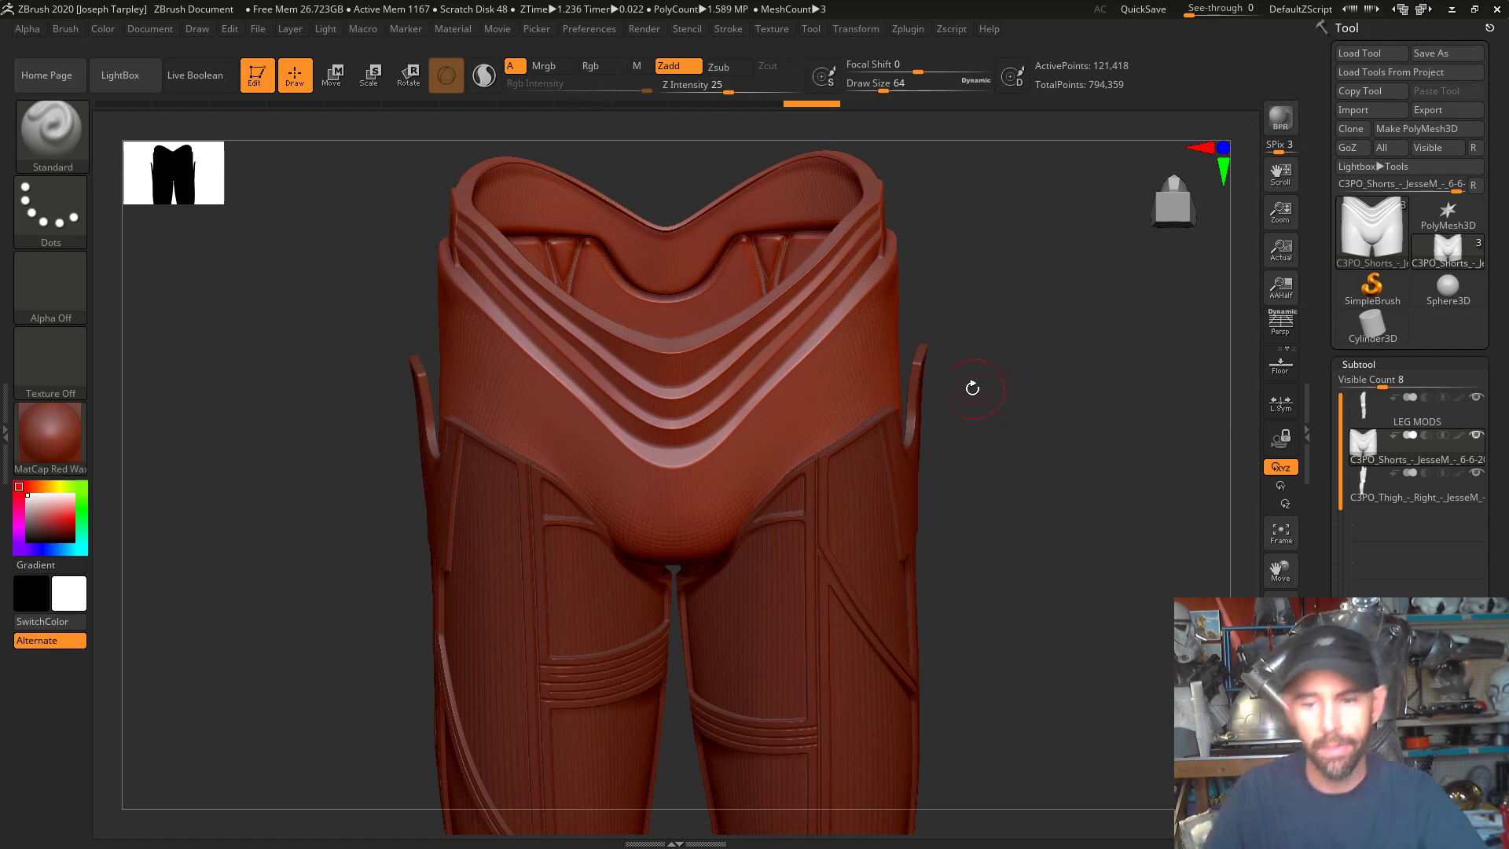
click(1280, 774)
drag(1074, 401, 1017, 388)
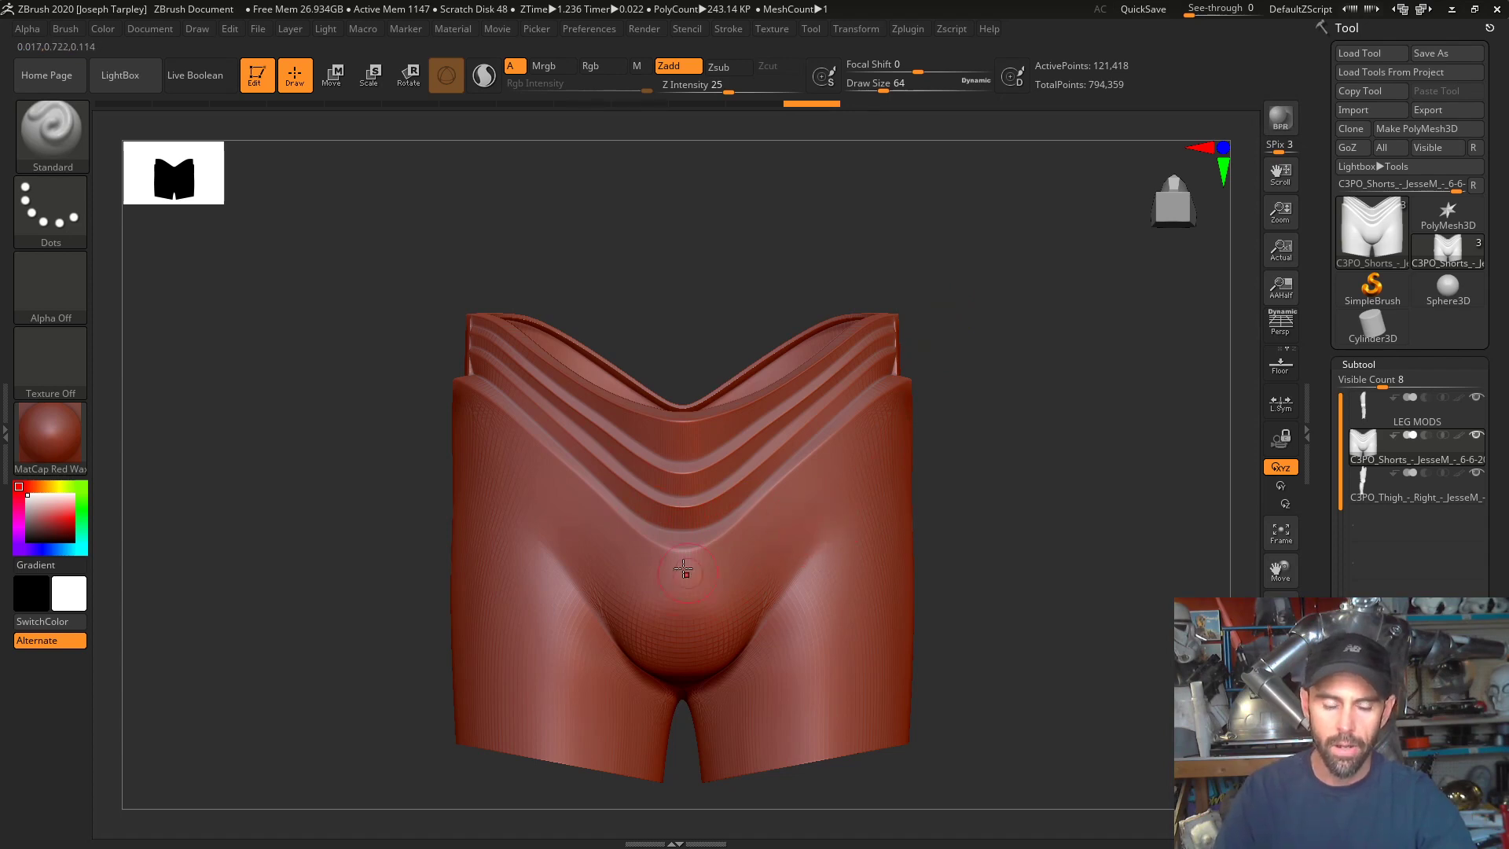
- Try Standard brush strokes on the front of the shorts' right thigh area and undo them
mouse_move(603, 547)
mouse_down()
mouse_move(565, 515)
mouse_move(526, 528)
mouse_move(539, 663)
mouse_move(525, 707)
mouse_up()
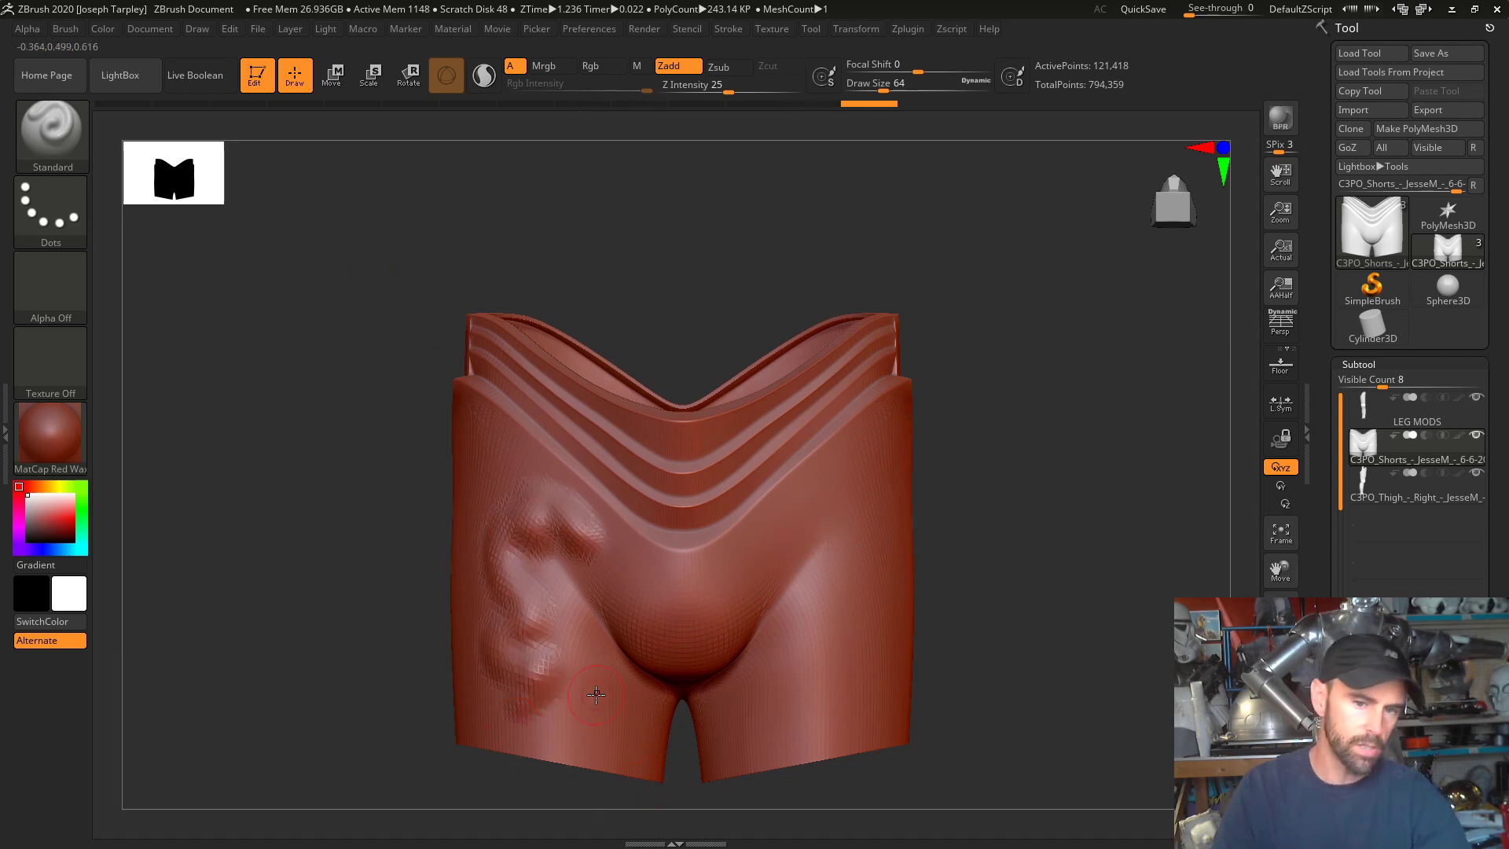
key(ctrl+z)
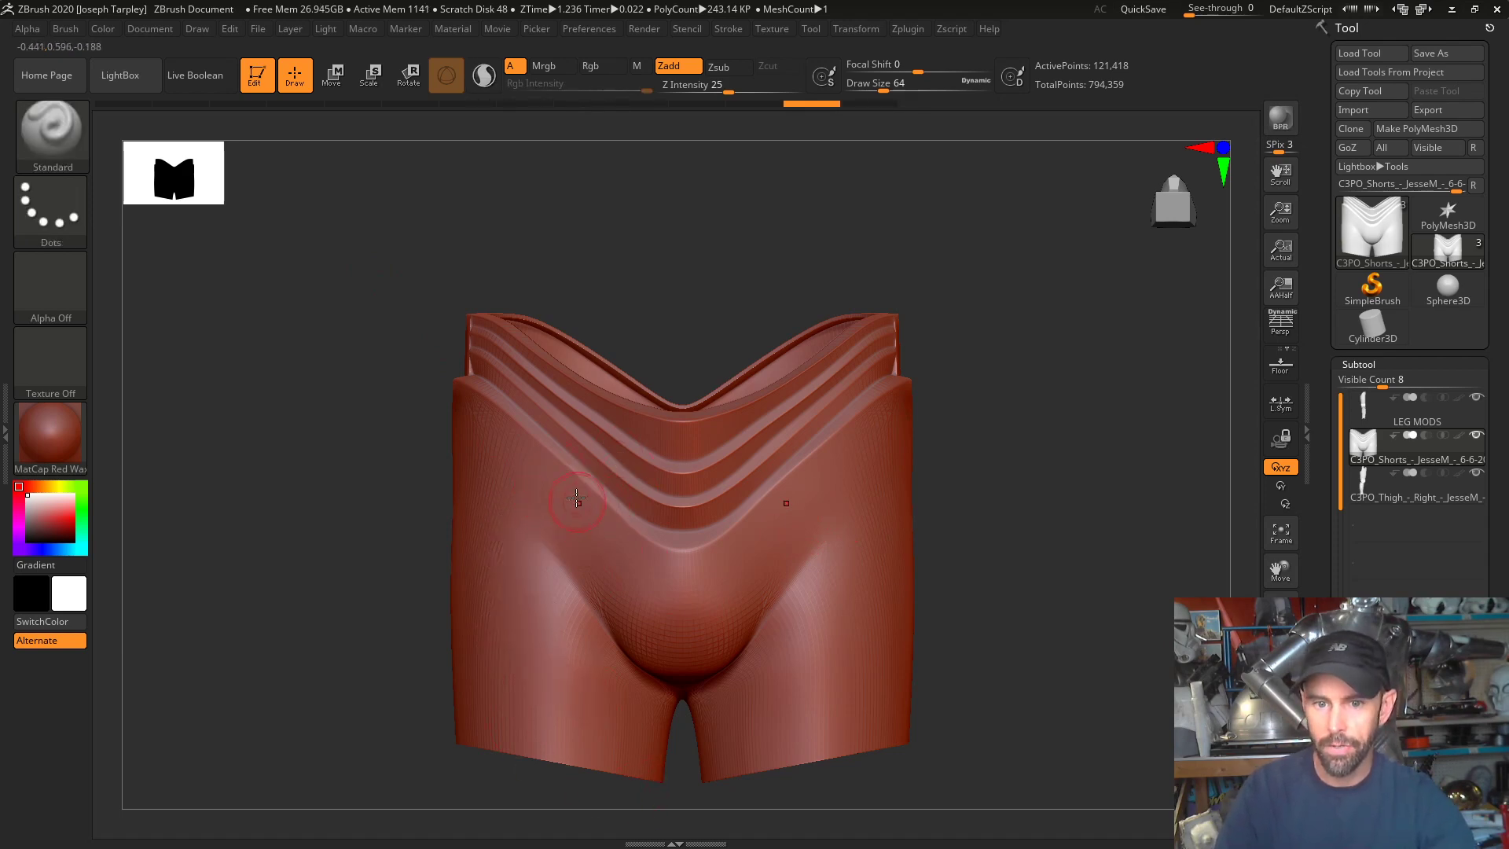
drag(531, 468, 531, 733)
key(ctrl+z)
key(ctrl+z)
- Choose the Move Elastic brush and set its draw size to 422 for reshaping the shorts
drag(1008, 386, 1010, 432)
drag(1014, 356, 818, 270)
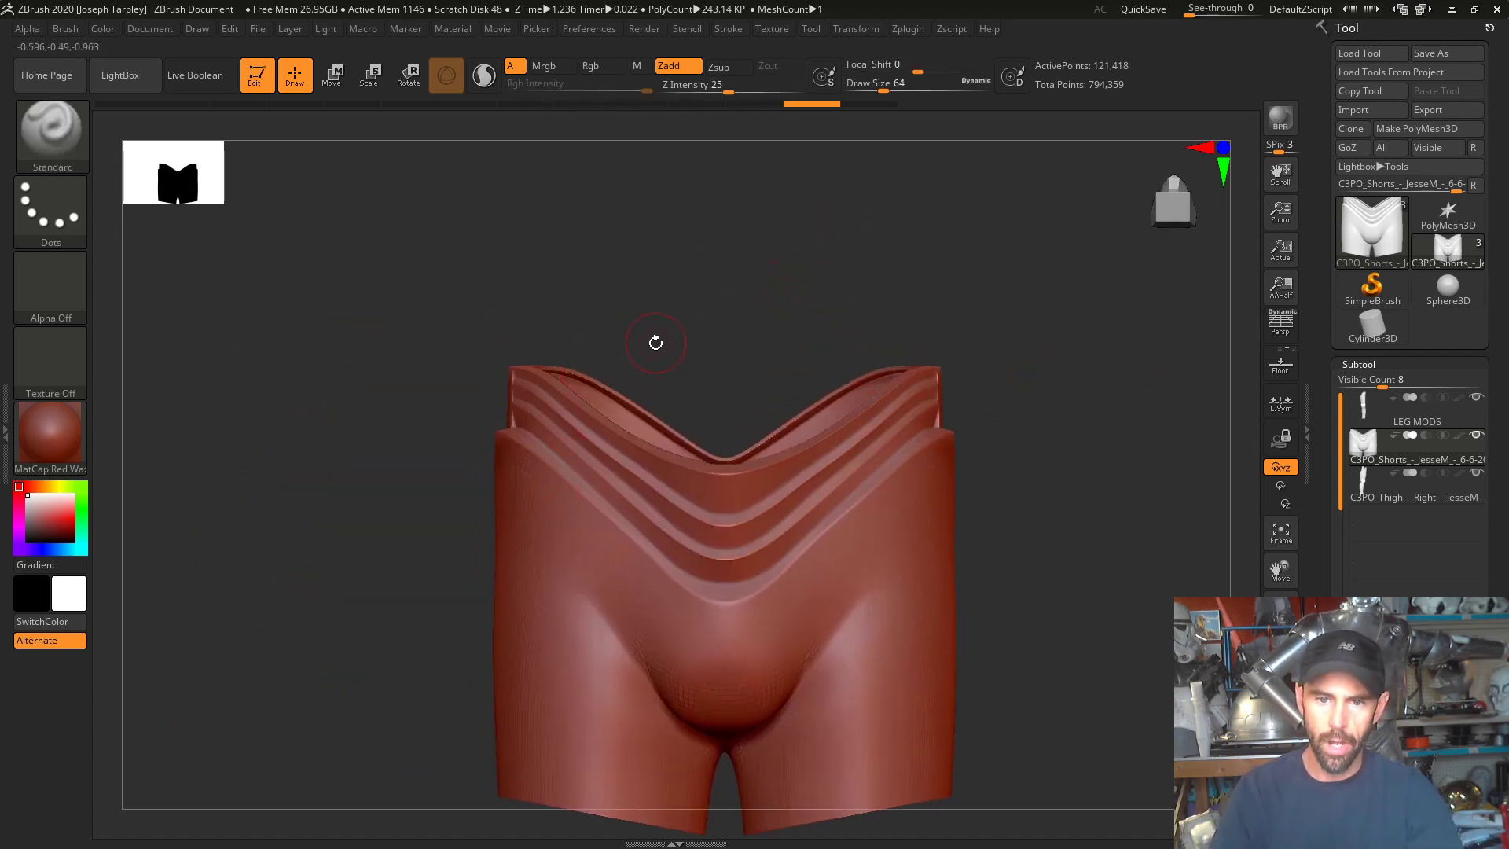
key(b)
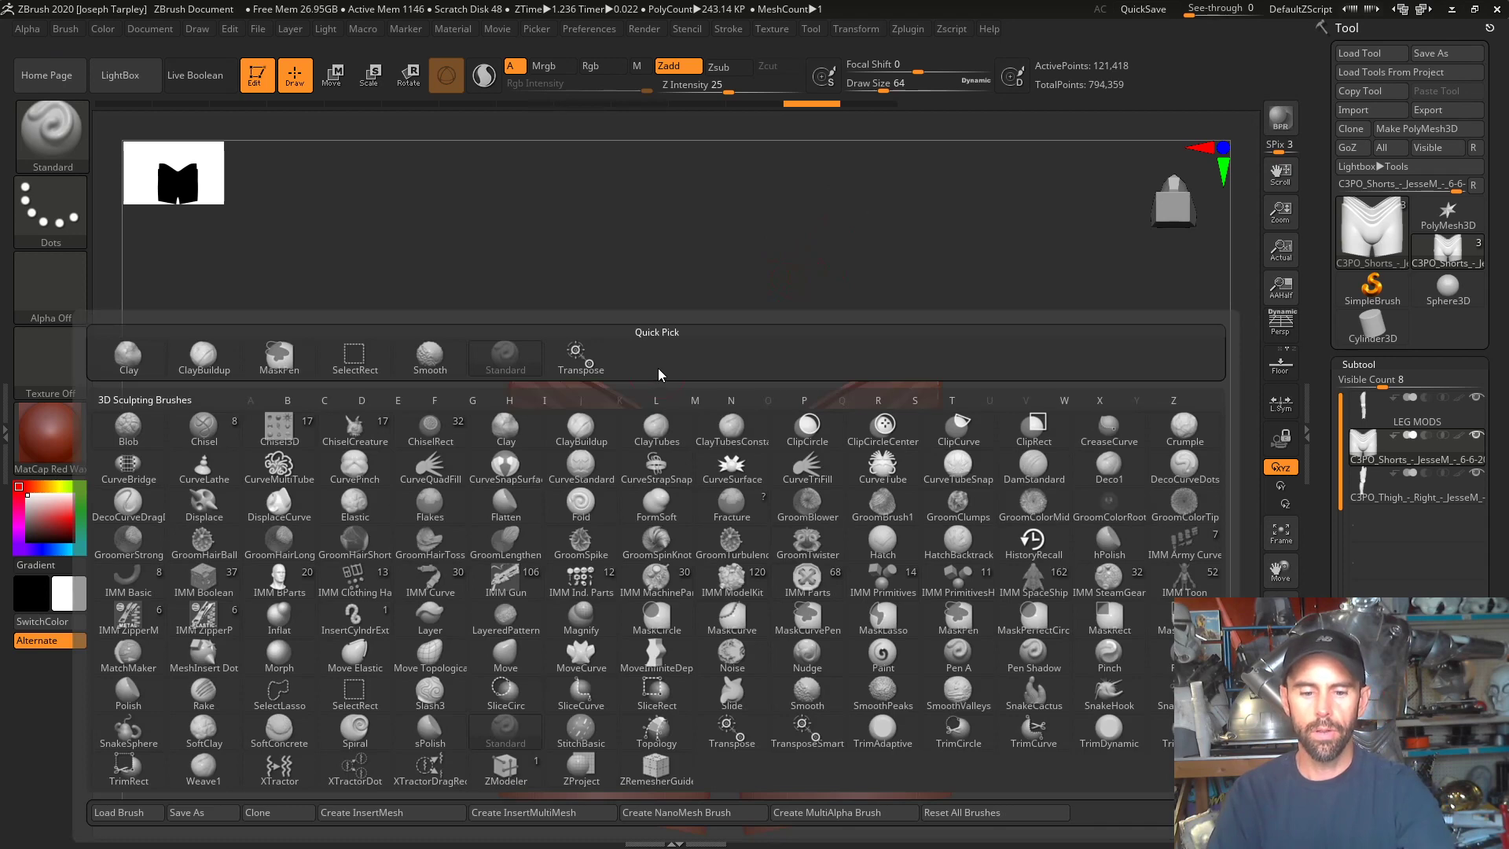
key(Escape)
key(b)
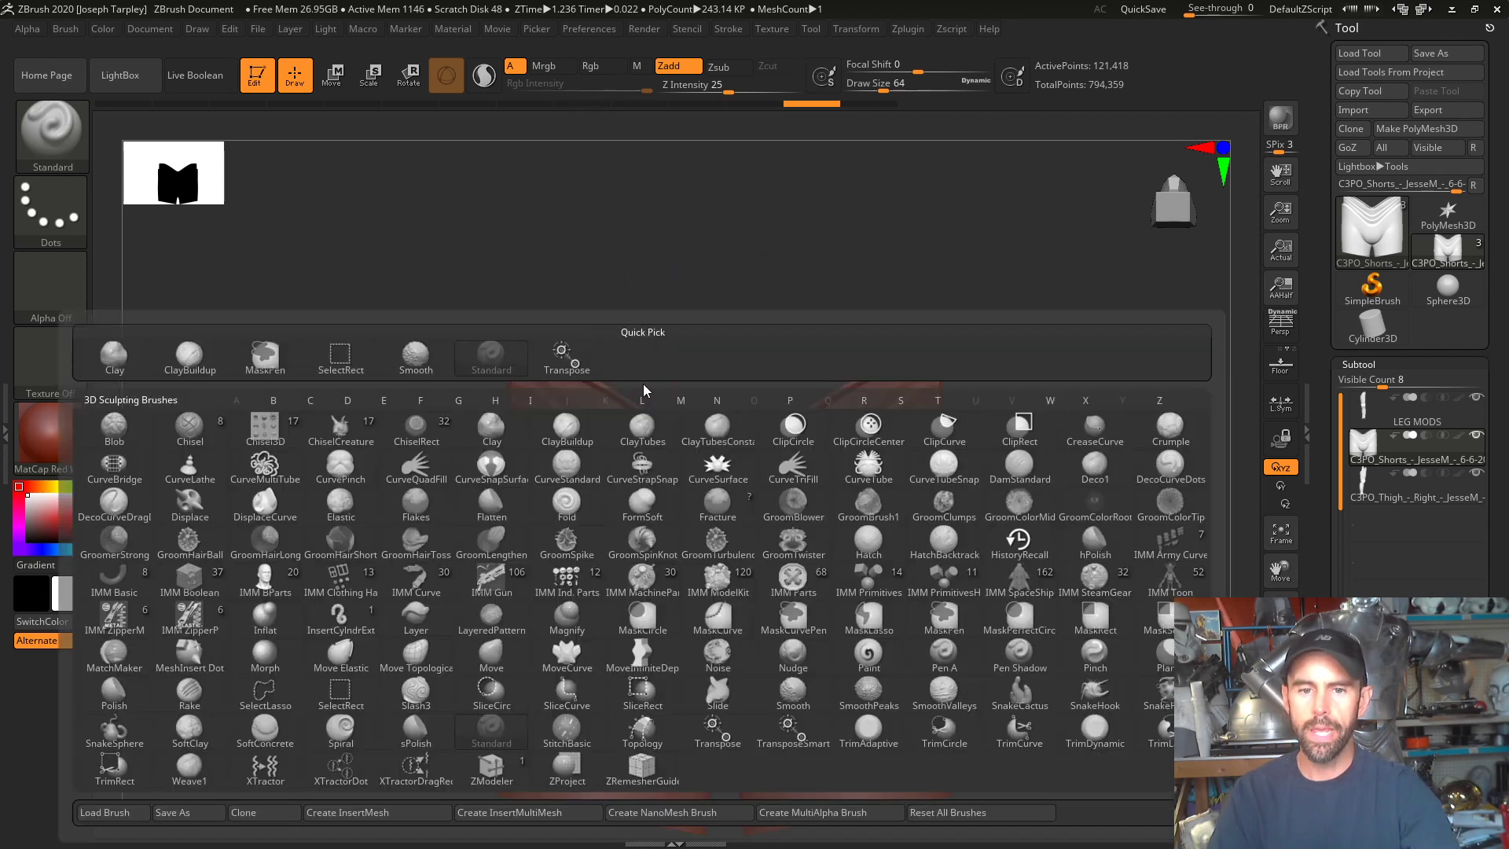
key(m)
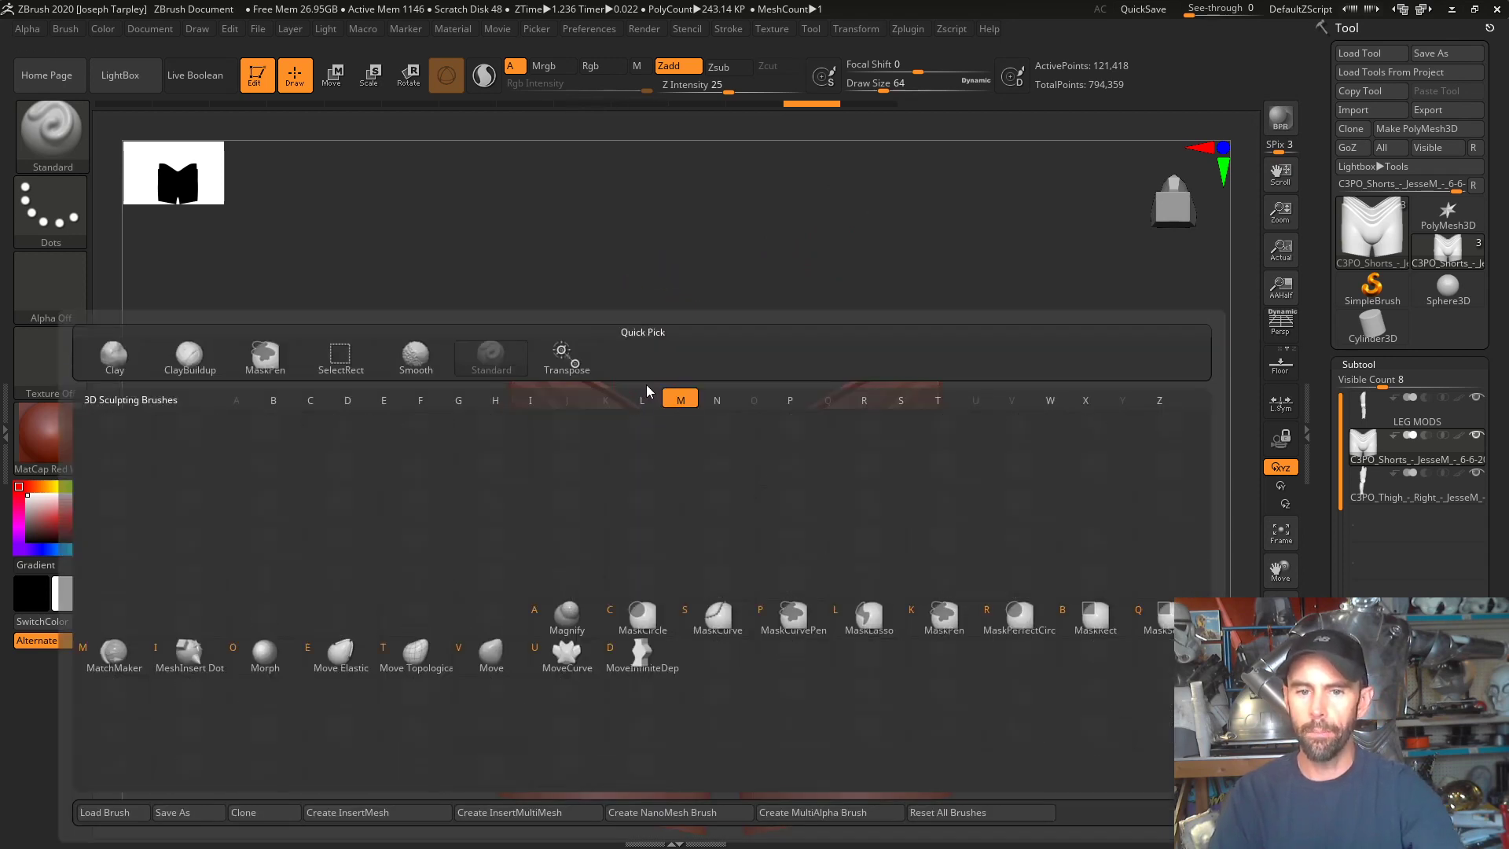
key(e)
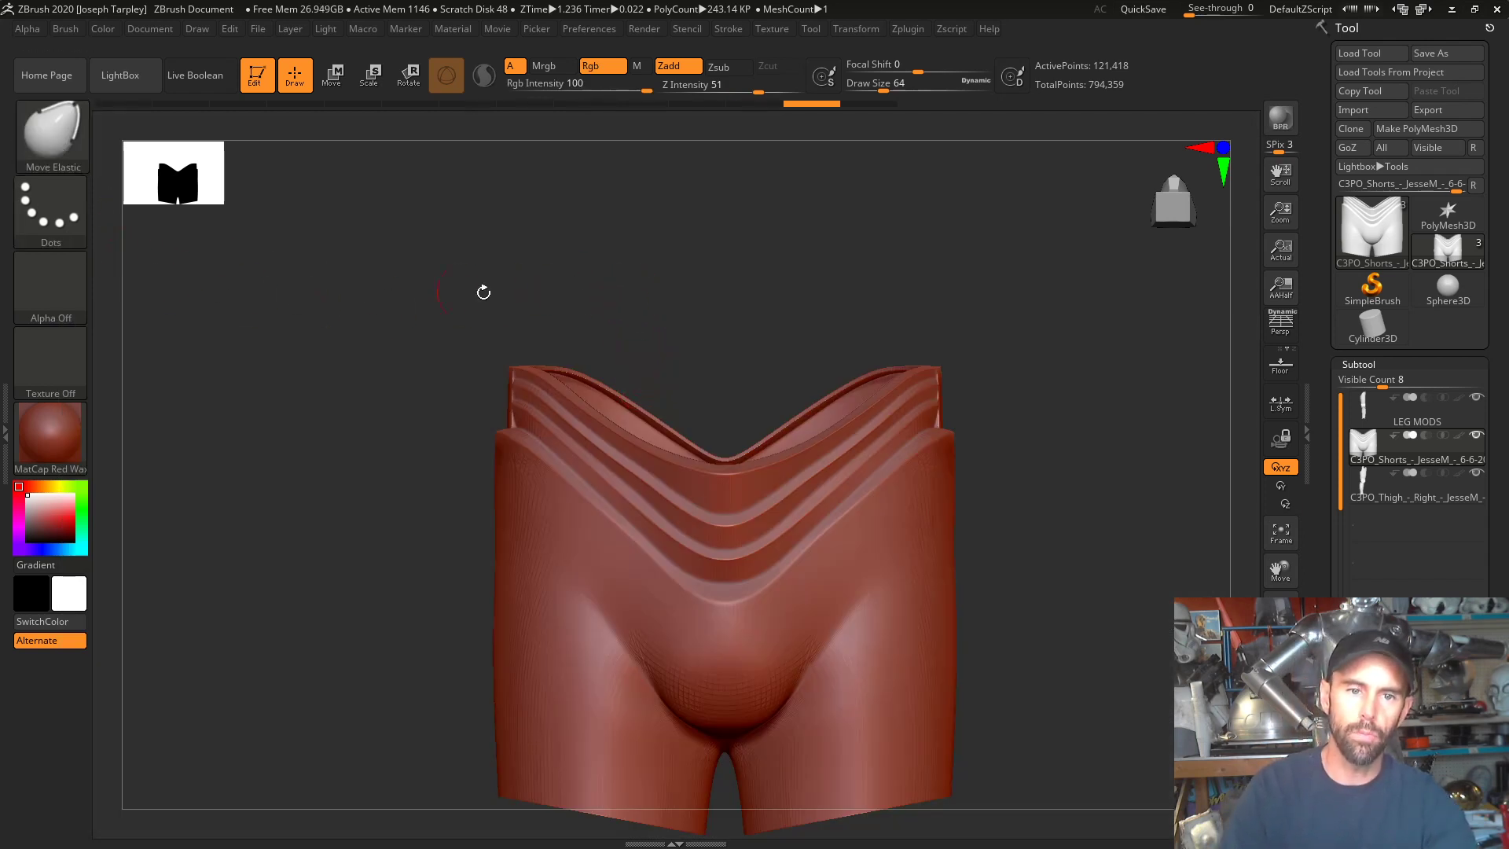
key(space)
click(667, 261)
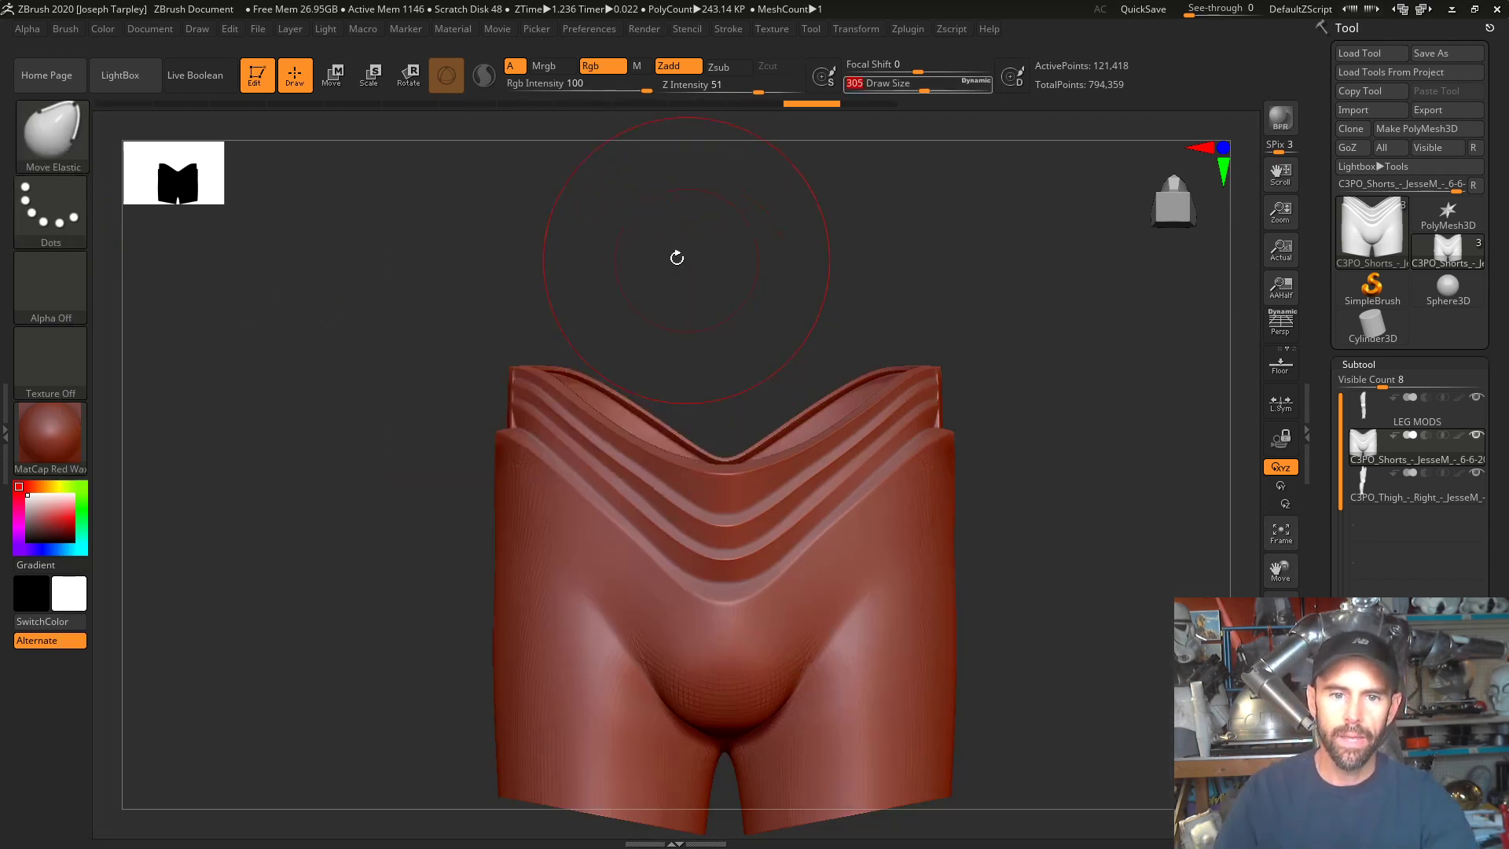
mouse_move(651, 265)
mouse_down()
mouse_move(650, 283)
mouse_move(529, 363)
mouse_up()
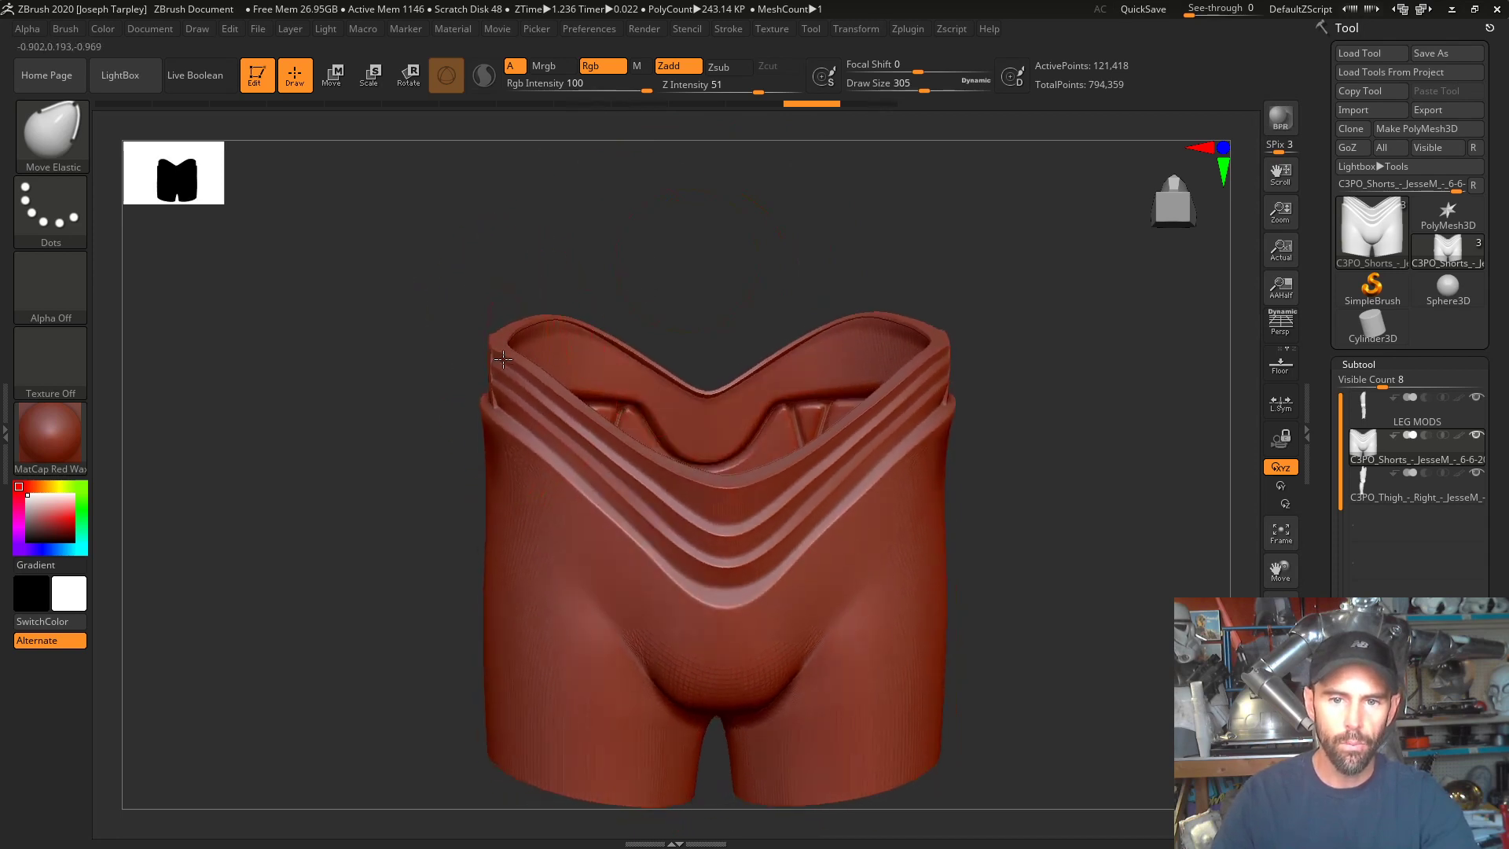
key(ctrl)
key(space)
mouse_move(555, 297)
mouse_down()
mouse_move(582, 297)
mouse_move(548, 343)
mouse_move(528, 305)
mouse_up()
- Try widening the shorts' waistband with Move Elastic strokes and undo them
drag(610, 225, 640, 243)
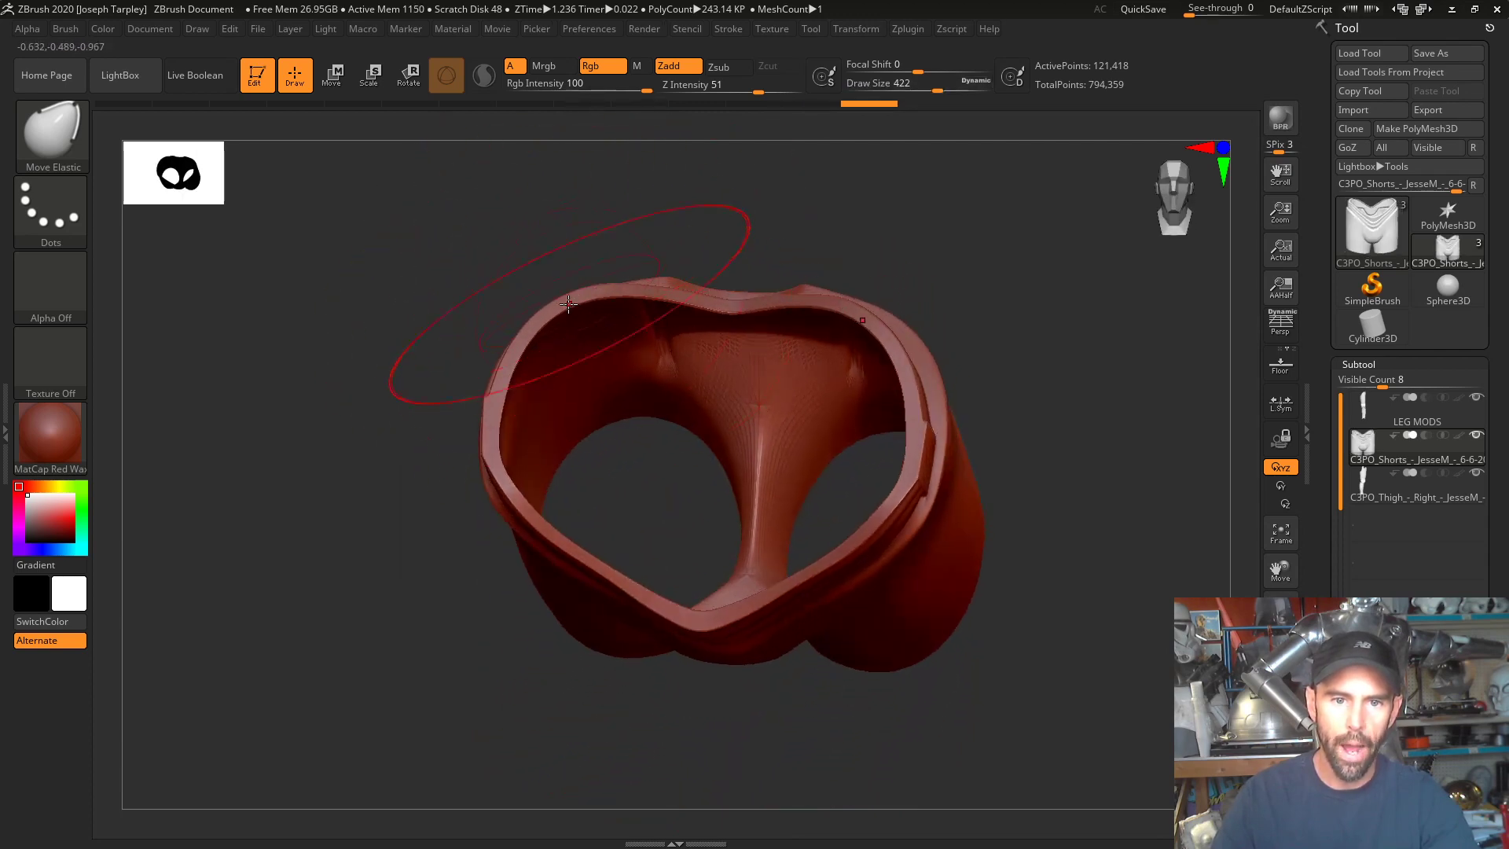
drag(553, 260, 564, 291)
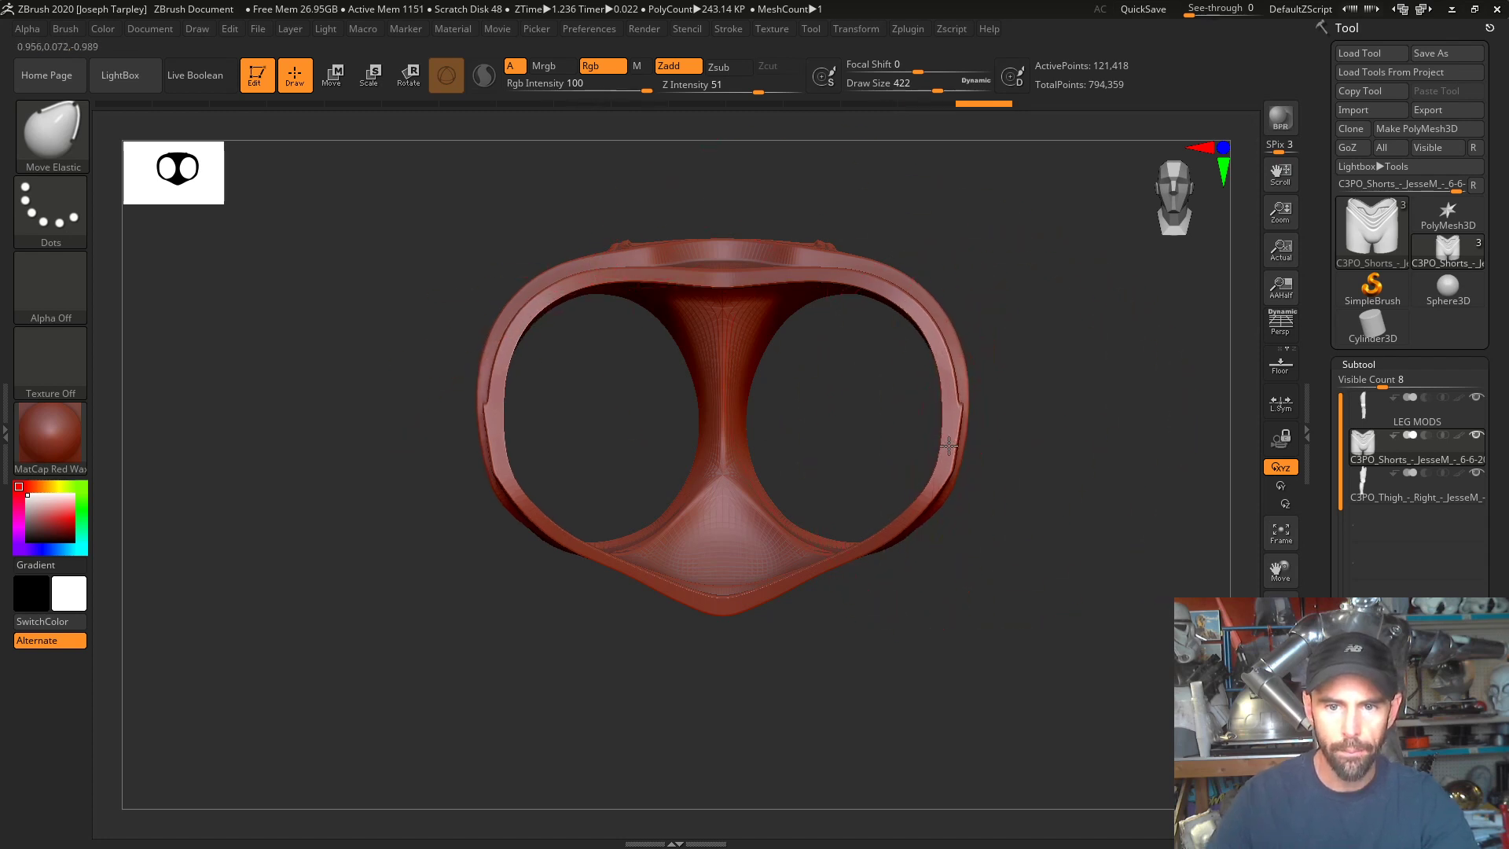
shift+drag(1029, 440, 1021, 267)
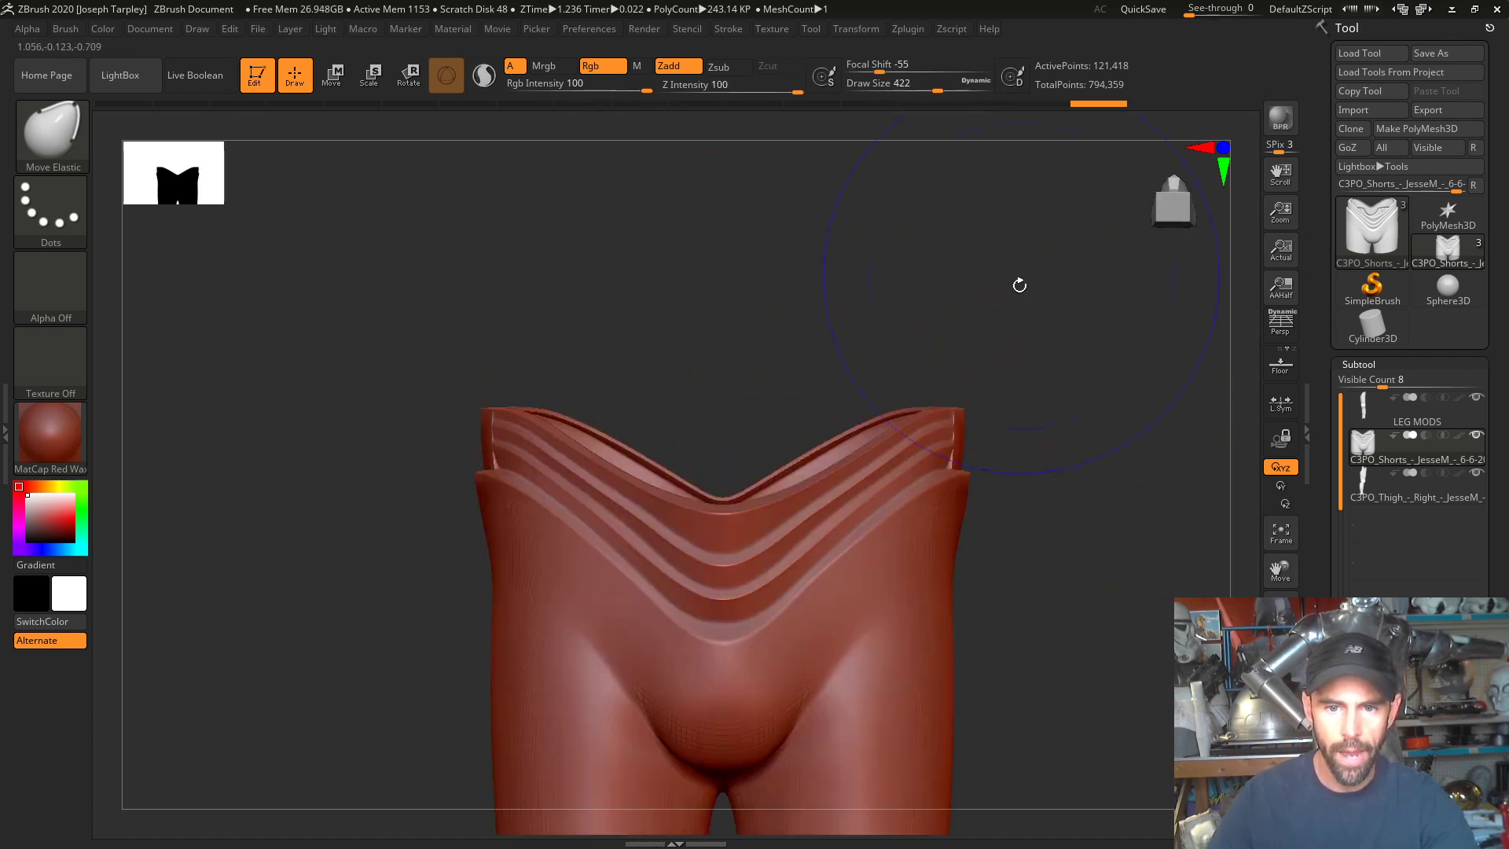
alt+drag(1041, 412, 980, 346)
key(ctrl+z)
key(ctrl+z)
key(ctrl+z)
key(ctrl+z)
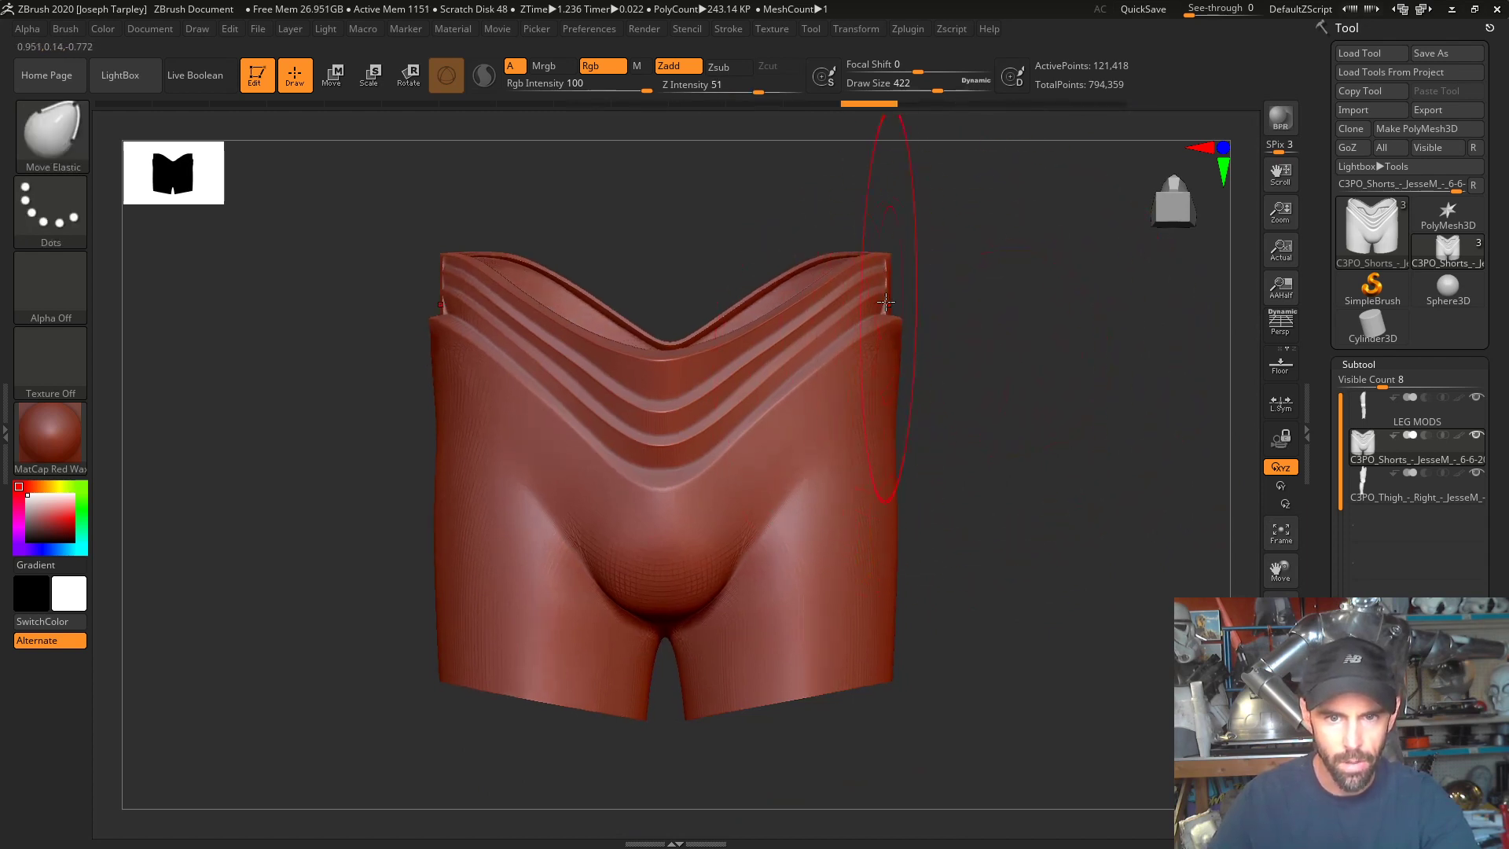
key(ctrl+z)
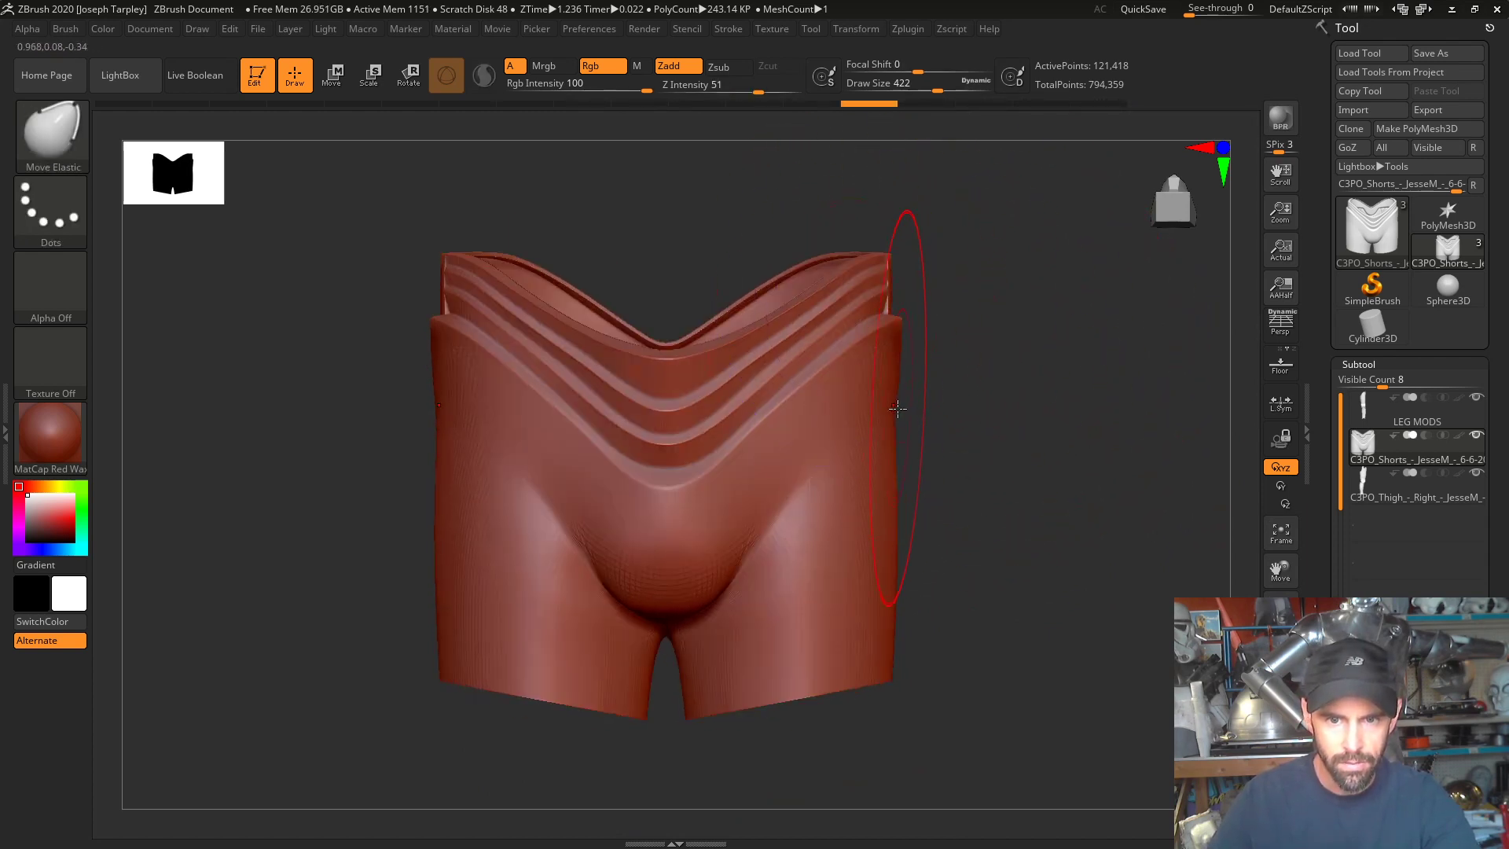
- Widen the shorts symmetrically at the waist and hips and pull the rear outward with Move Elastic strokes
key(ctrl+shift+z)
drag(890, 303, 894, 300)
right_drag(892, 293, 925, 383)
drag(905, 438, 914, 437)
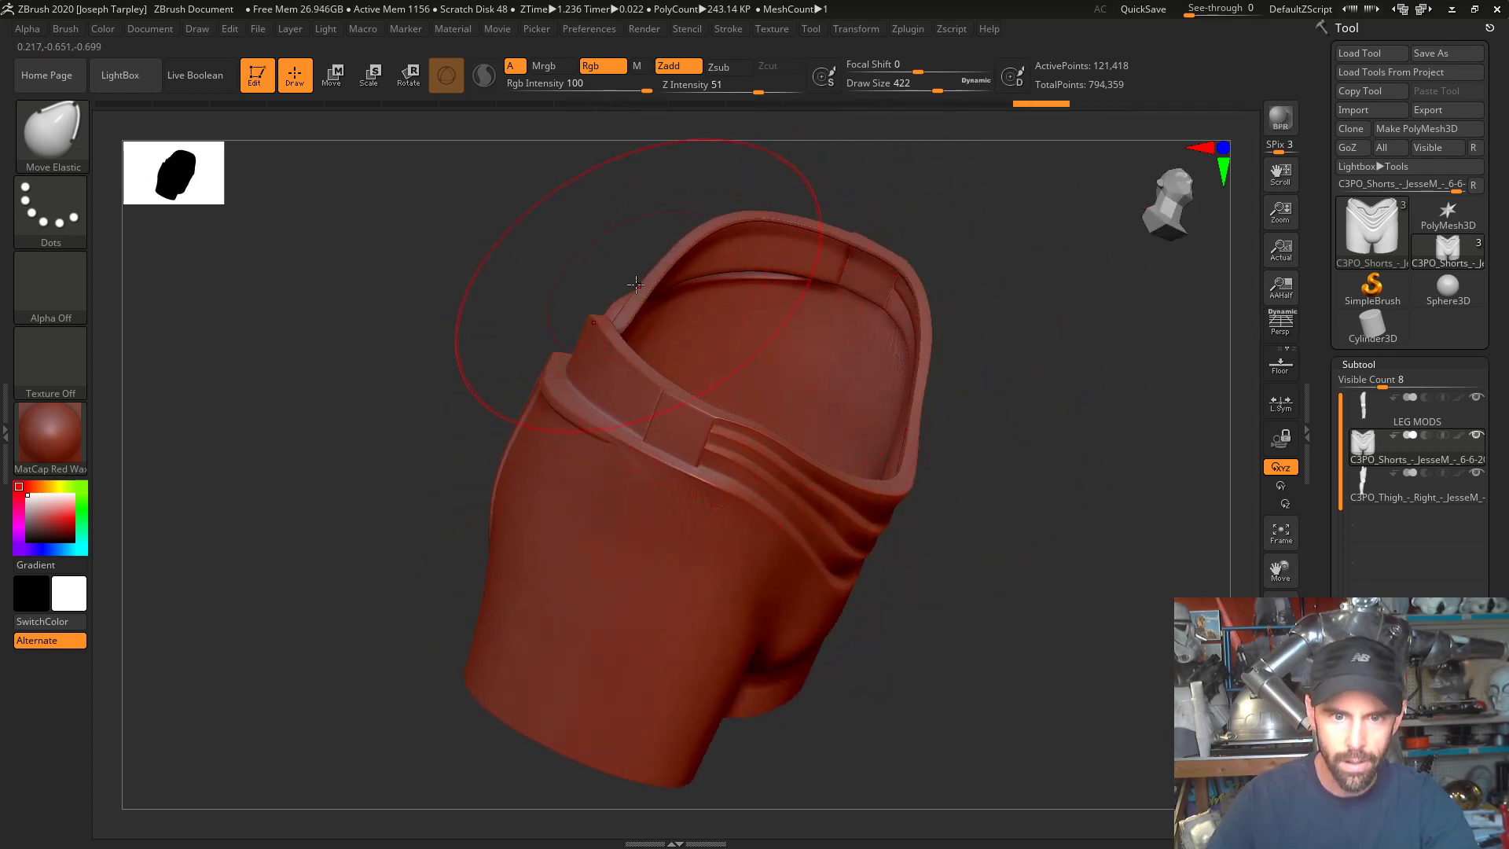
drag(631, 291, 615, 295)
mouse_move(615, 296)
right_down()
mouse_move(684, 162)
mouse_move(674, 182)
right_up()
drag(601, 362, 596, 380)
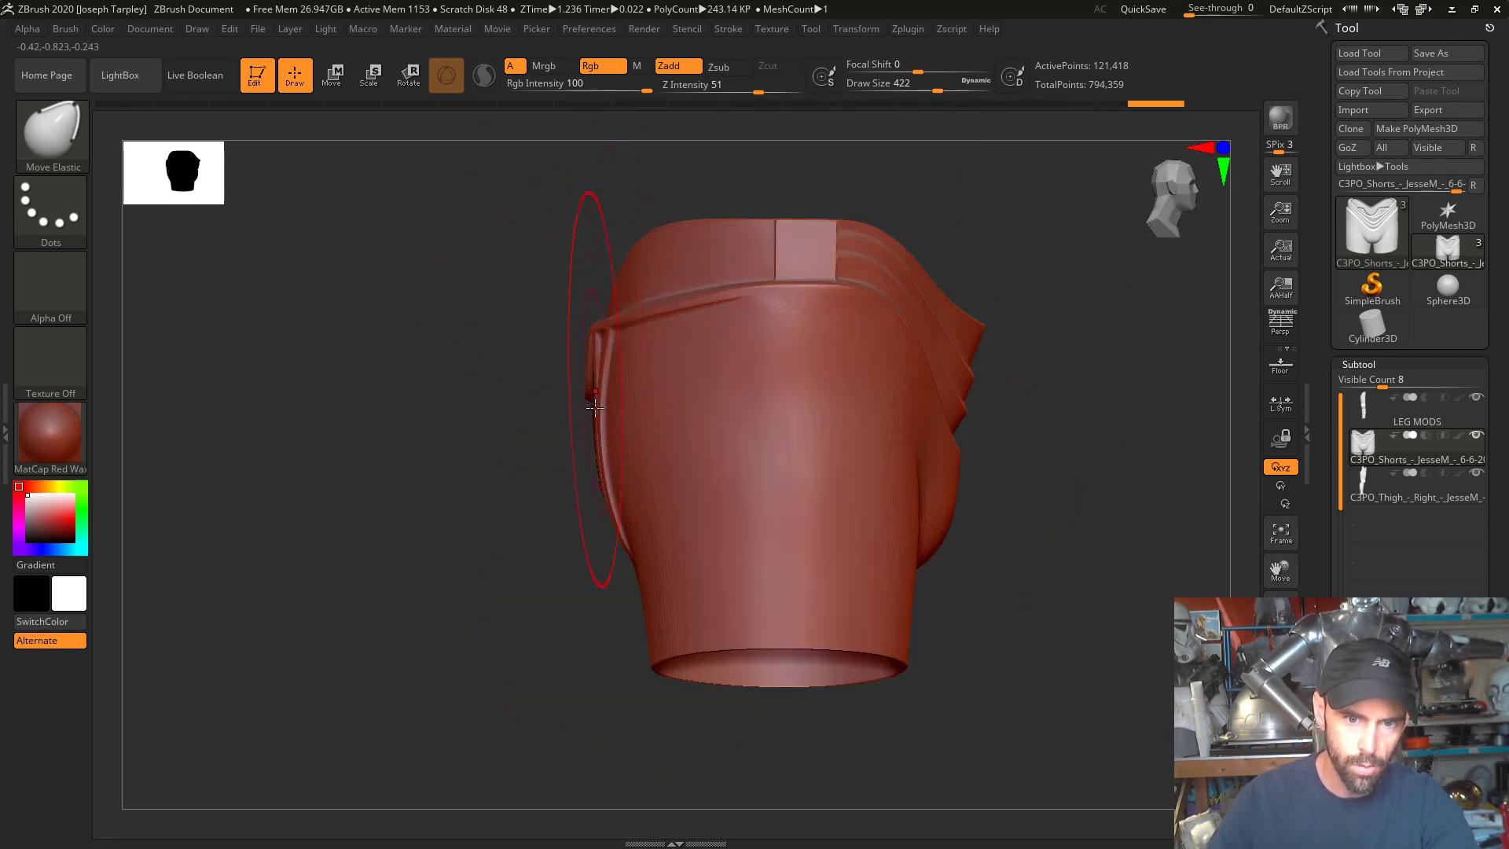
drag(602, 455, 597, 439)
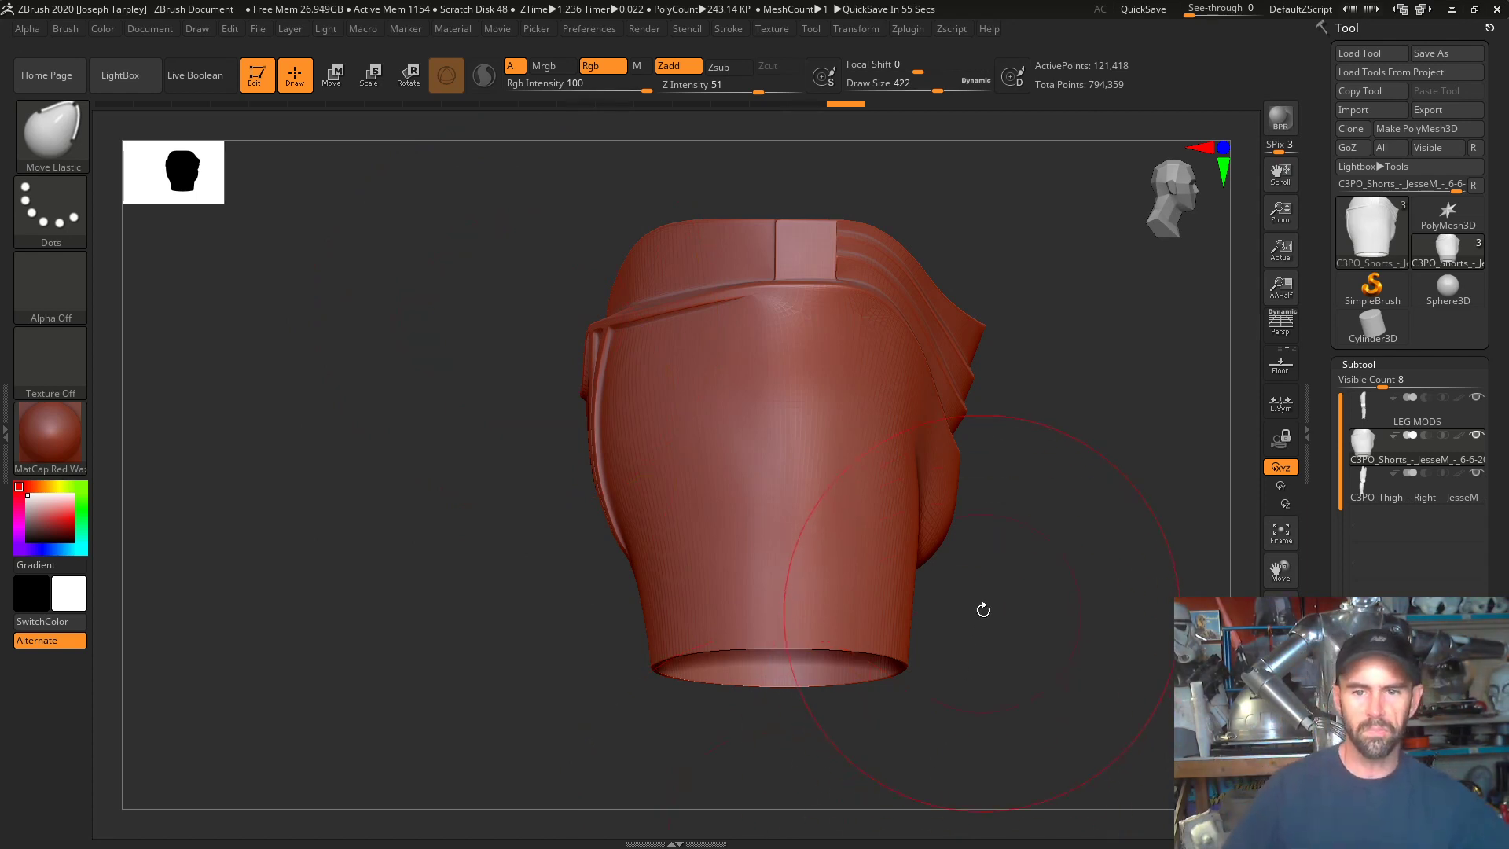
- Examine the reshaped shorts from the front, from above and from the side
drag(1026, 336, 983, 313)
drag(1089, 346, 990, 351)
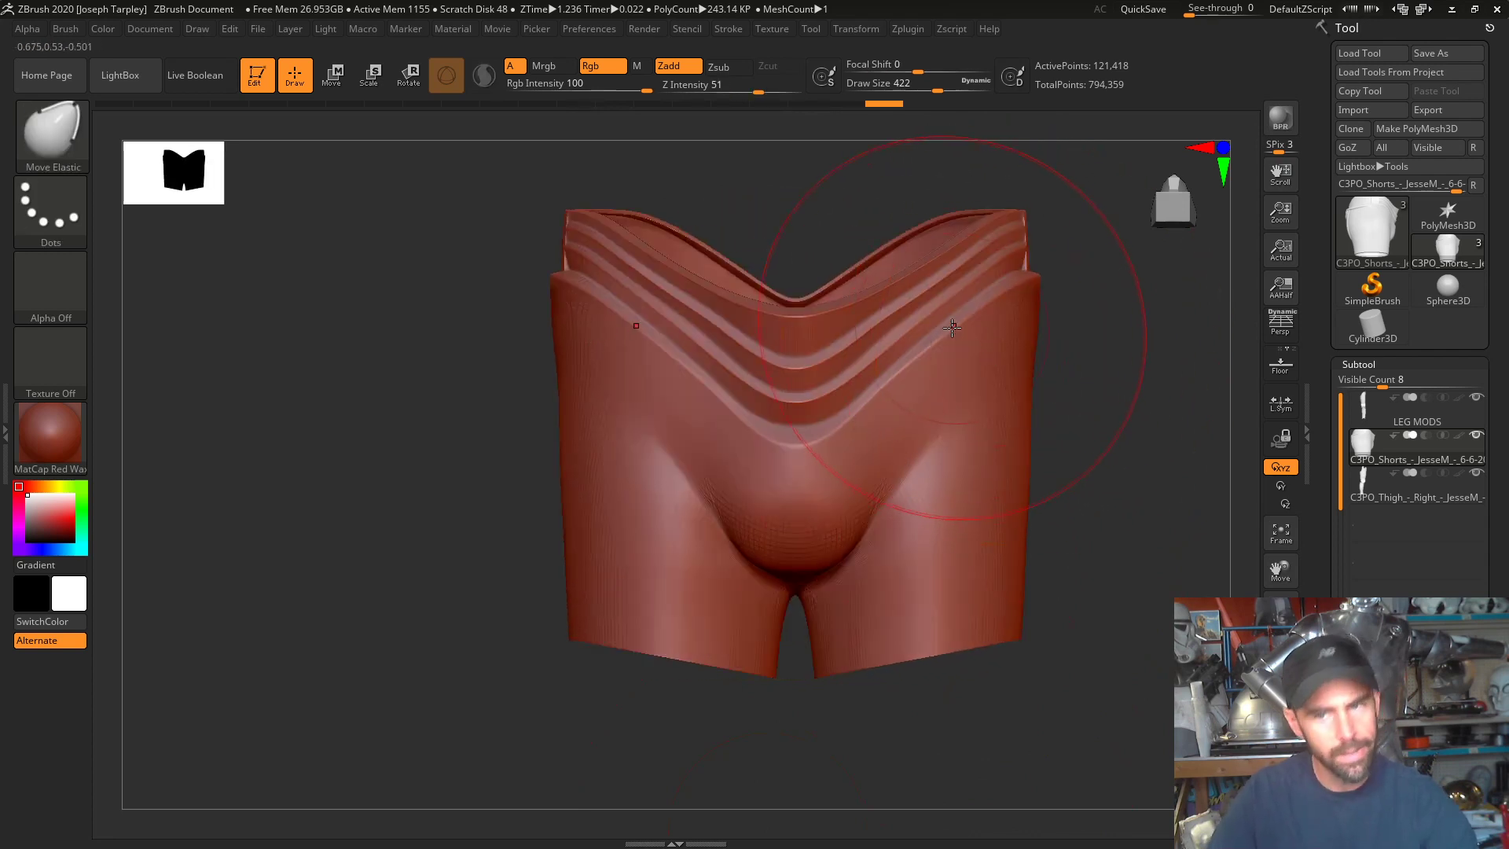
drag(1086, 435, 982, 456)
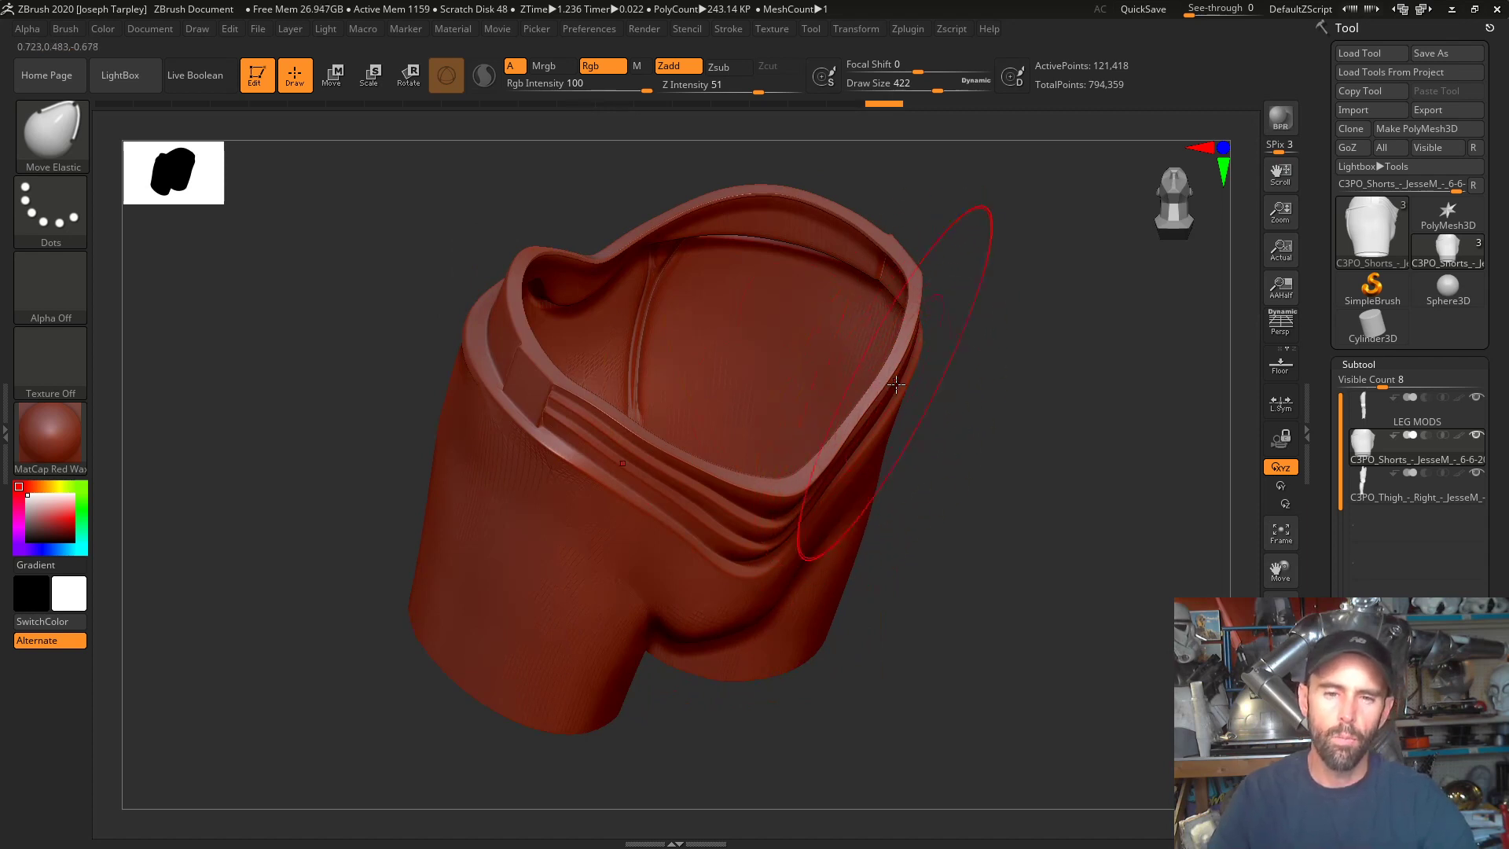
drag(1041, 371, 1031, 407)
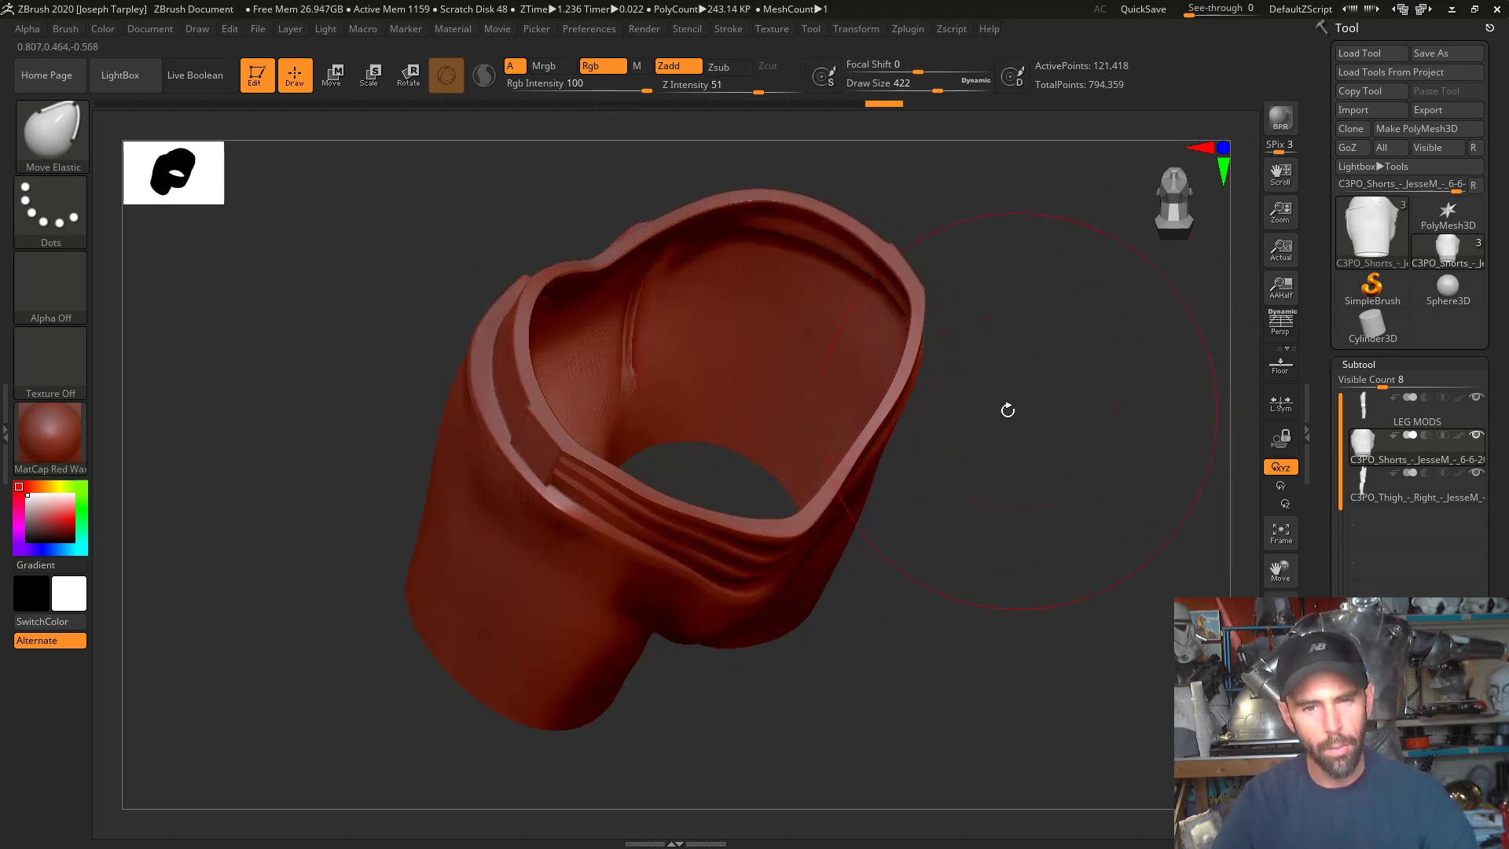
drag(939, 368, 865, 448)
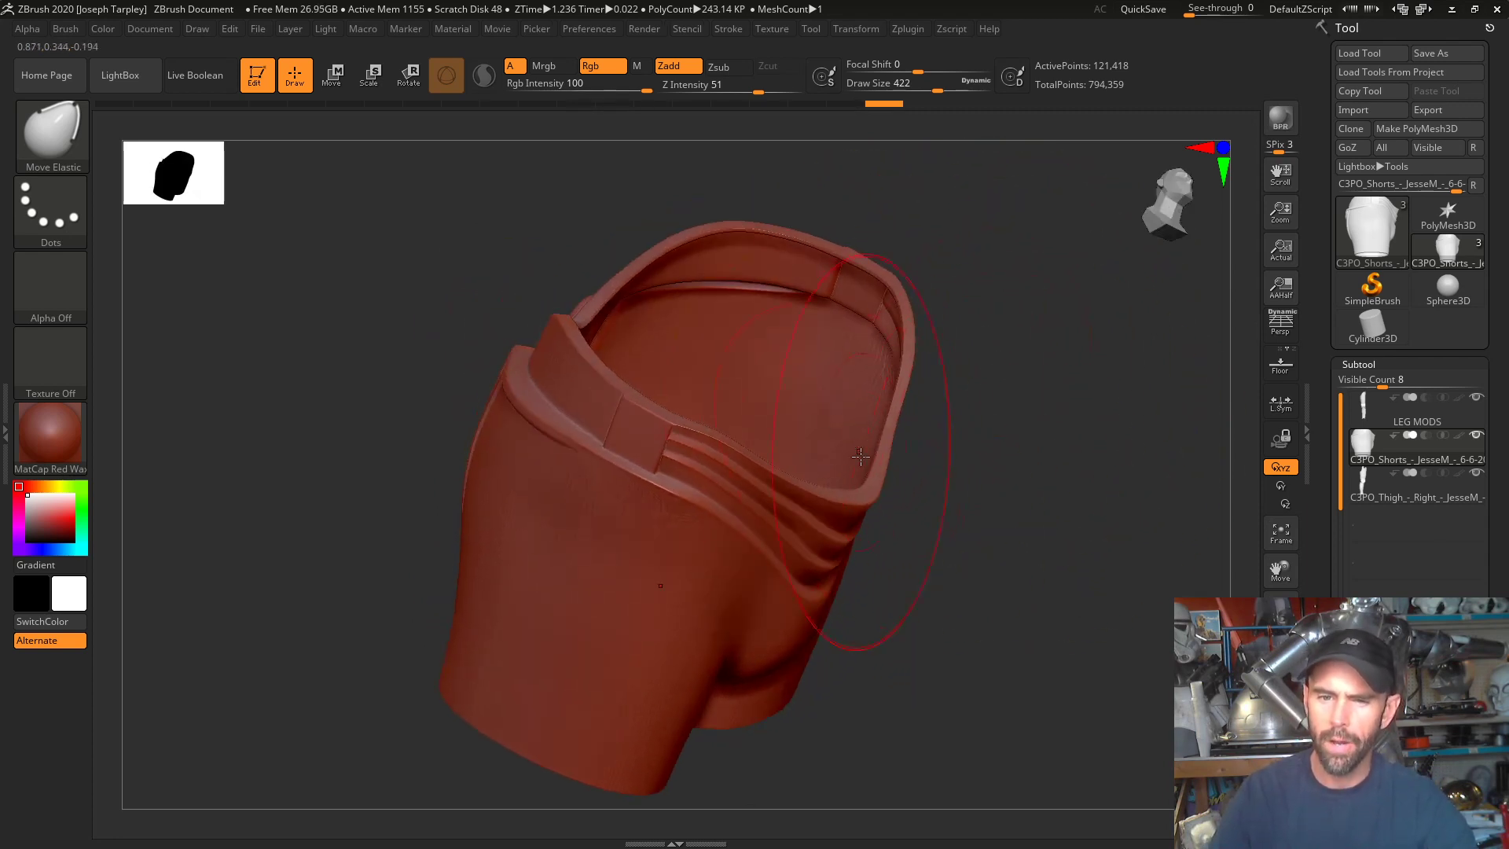
drag(1030, 418, 847, 195)
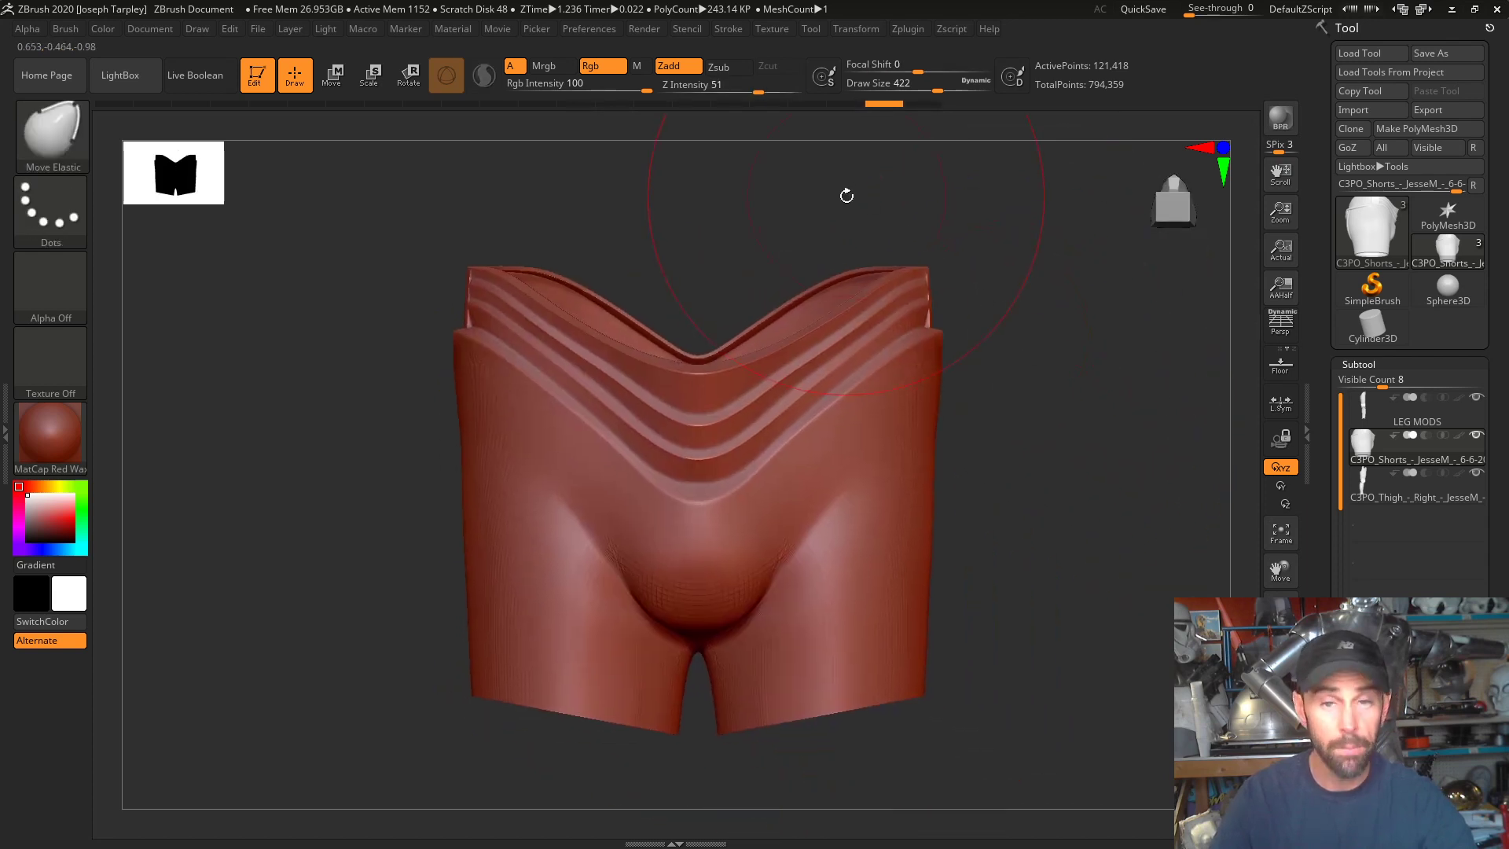
- Reduce the brush's draw size to 149 and check the shorts' waistband and side overlap from several angles
key(space)
mouse_move(762, 541)
mouse_down()
mouse_move(728, 599)
mouse_move(734, 588)
mouse_up()
key(space)
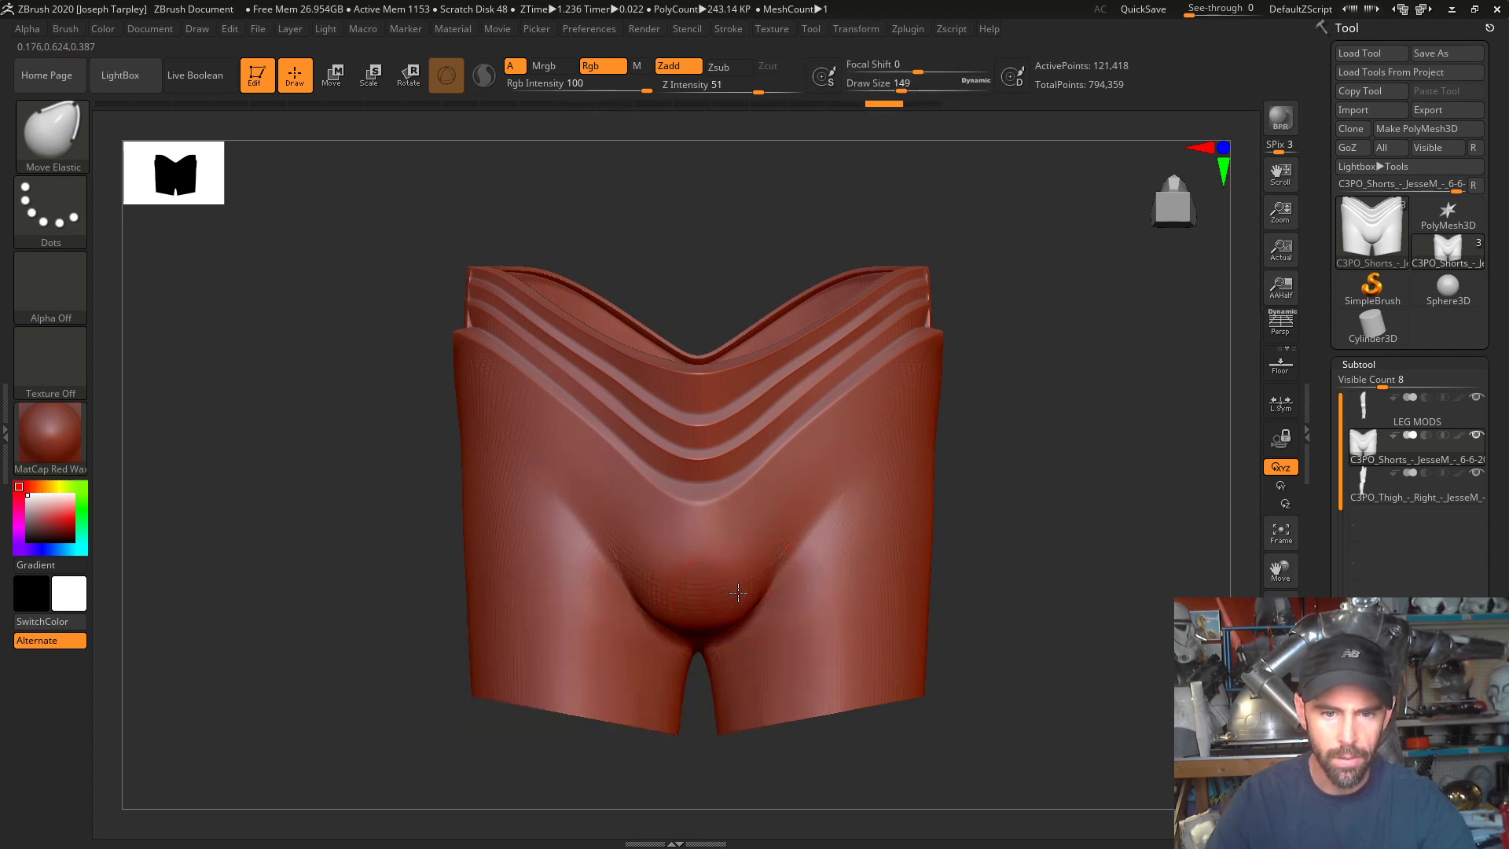
mouse_move(995, 495)
mouse_down()
mouse_move(990, 408)
mouse_move(1011, 472)
mouse_move(987, 449)
mouse_move(1060, 522)
mouse_move(882, 449)
mouse_move(942, 359)
mouse_up()
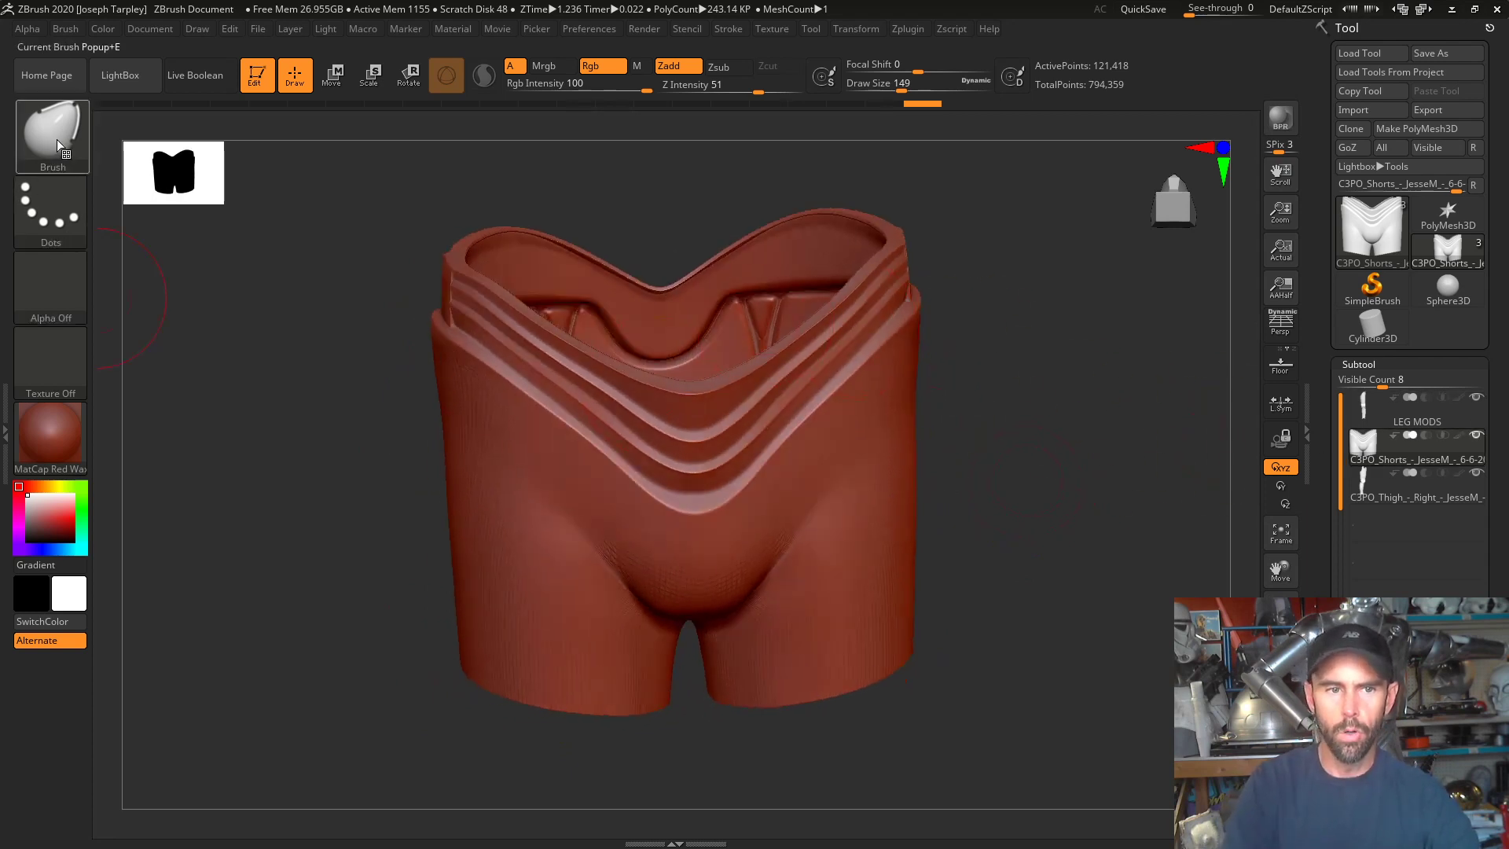
drag(1054, 343, 862, 481)
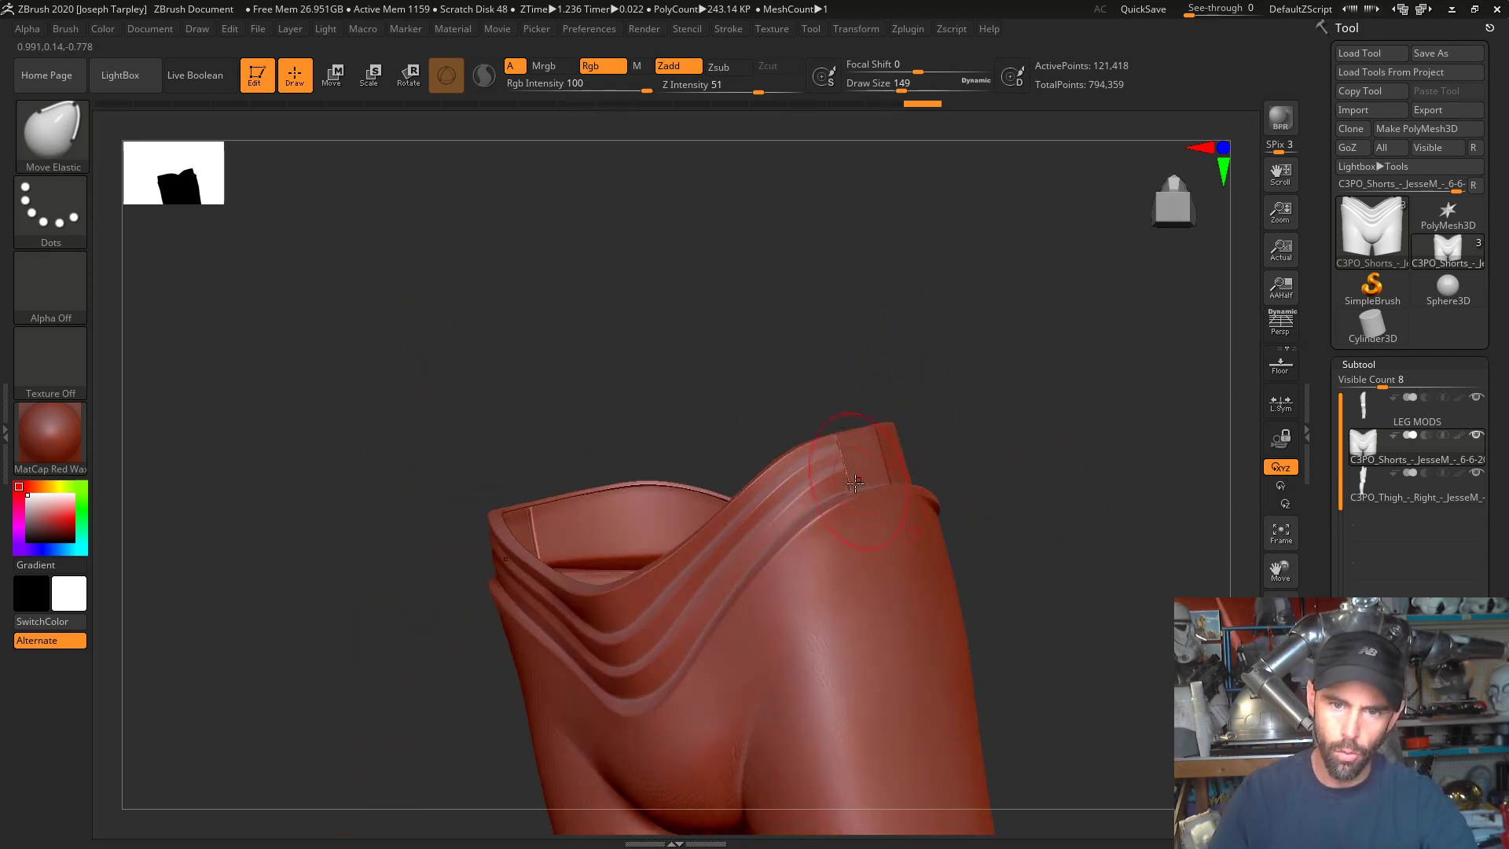
drag(843, 357, 1054, 243)
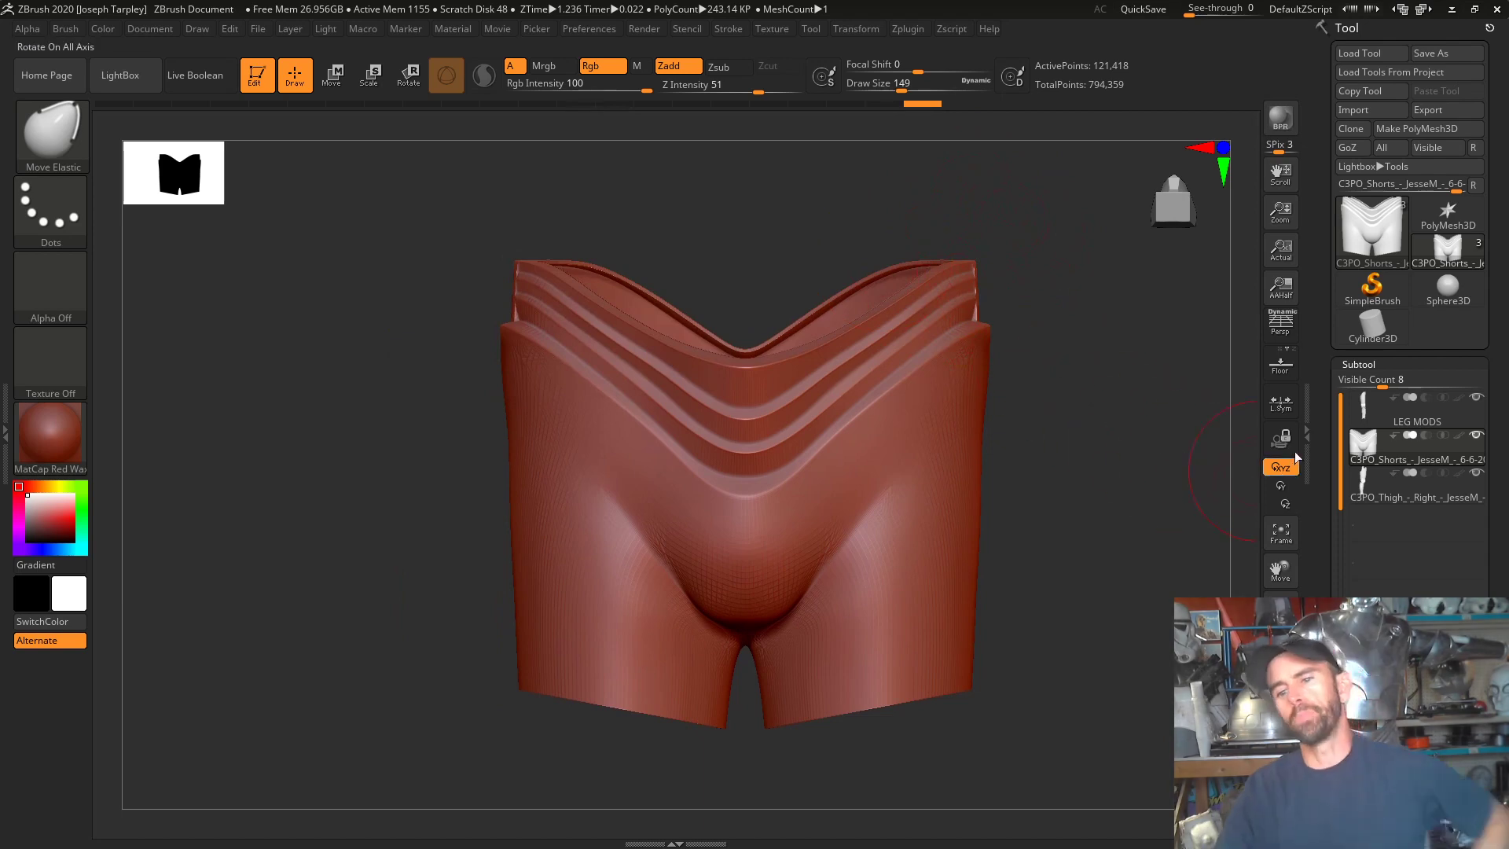
- Select the right thigh subtool, try reshaping its upper back edge with Move Elastic at draw size 344, and undo it
click(1407, 489)
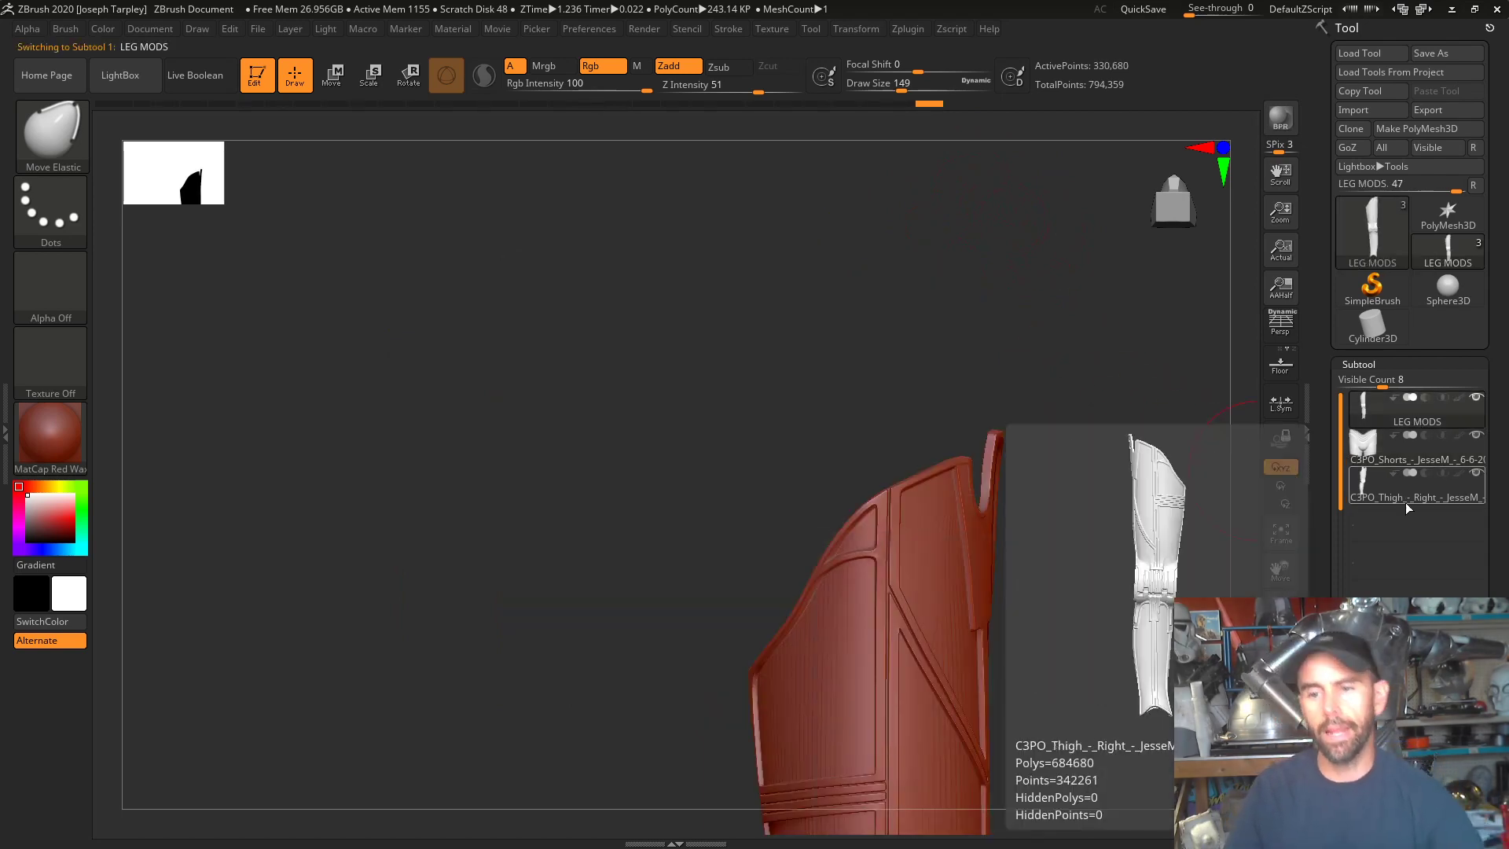
drag(1092, 629, 1218, 597)
alt+drag(951, 442, 1000, 294)
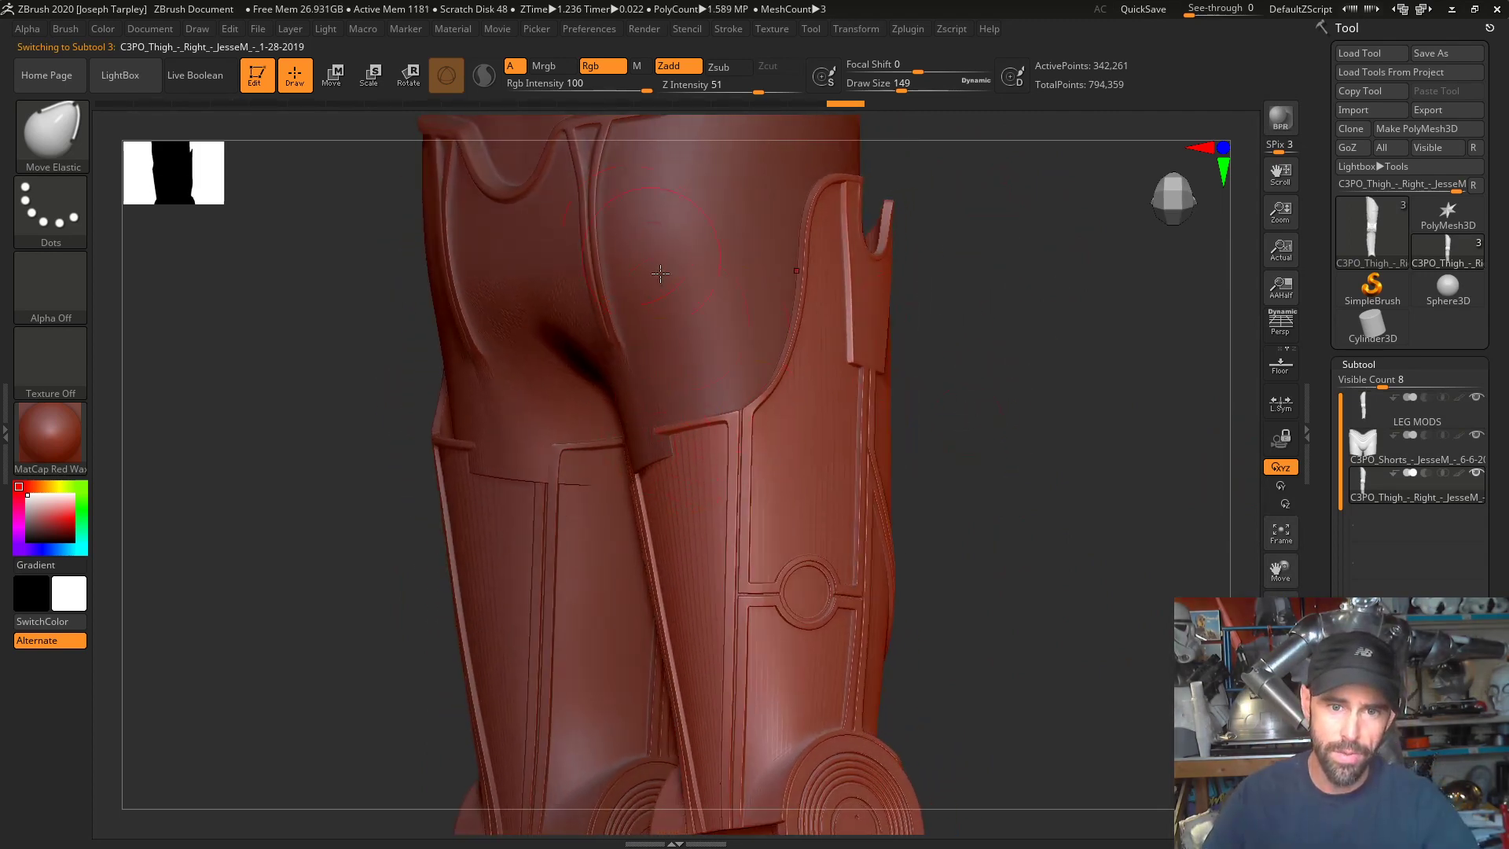
key(space)
drag(725, 366, 752, 367)
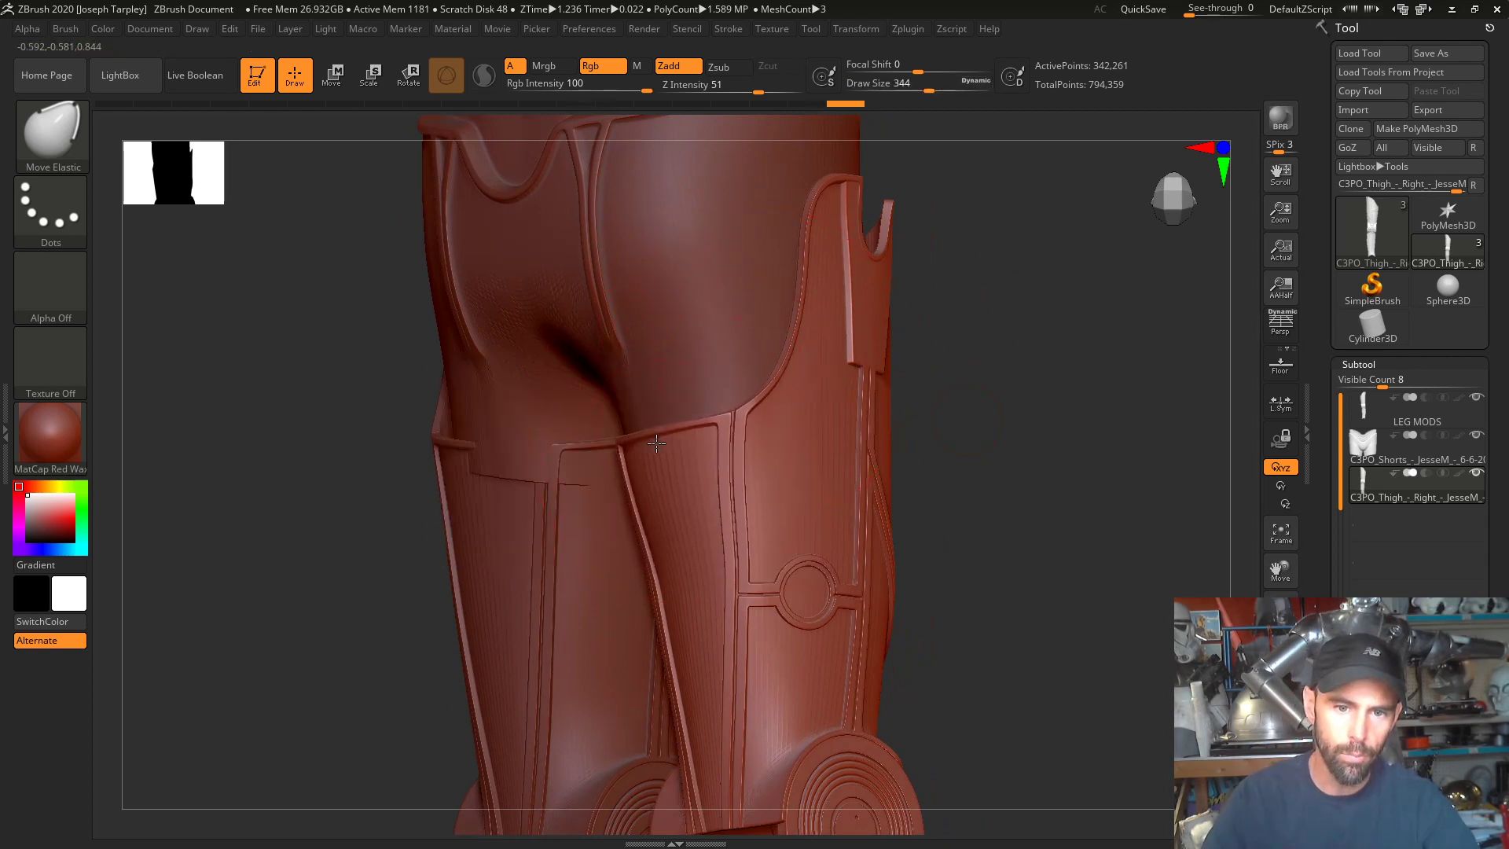
mouse_move(654, 447)
mouse_down()
mouse_move(698, 443)
mouse_move(668, 437)
mouse_move(687, 429)
mouse_up()
key(space)
drag(1088, 464, 935, 446)
key(ctrl+z)
alt+drag(1192, 480, 1069, 444)
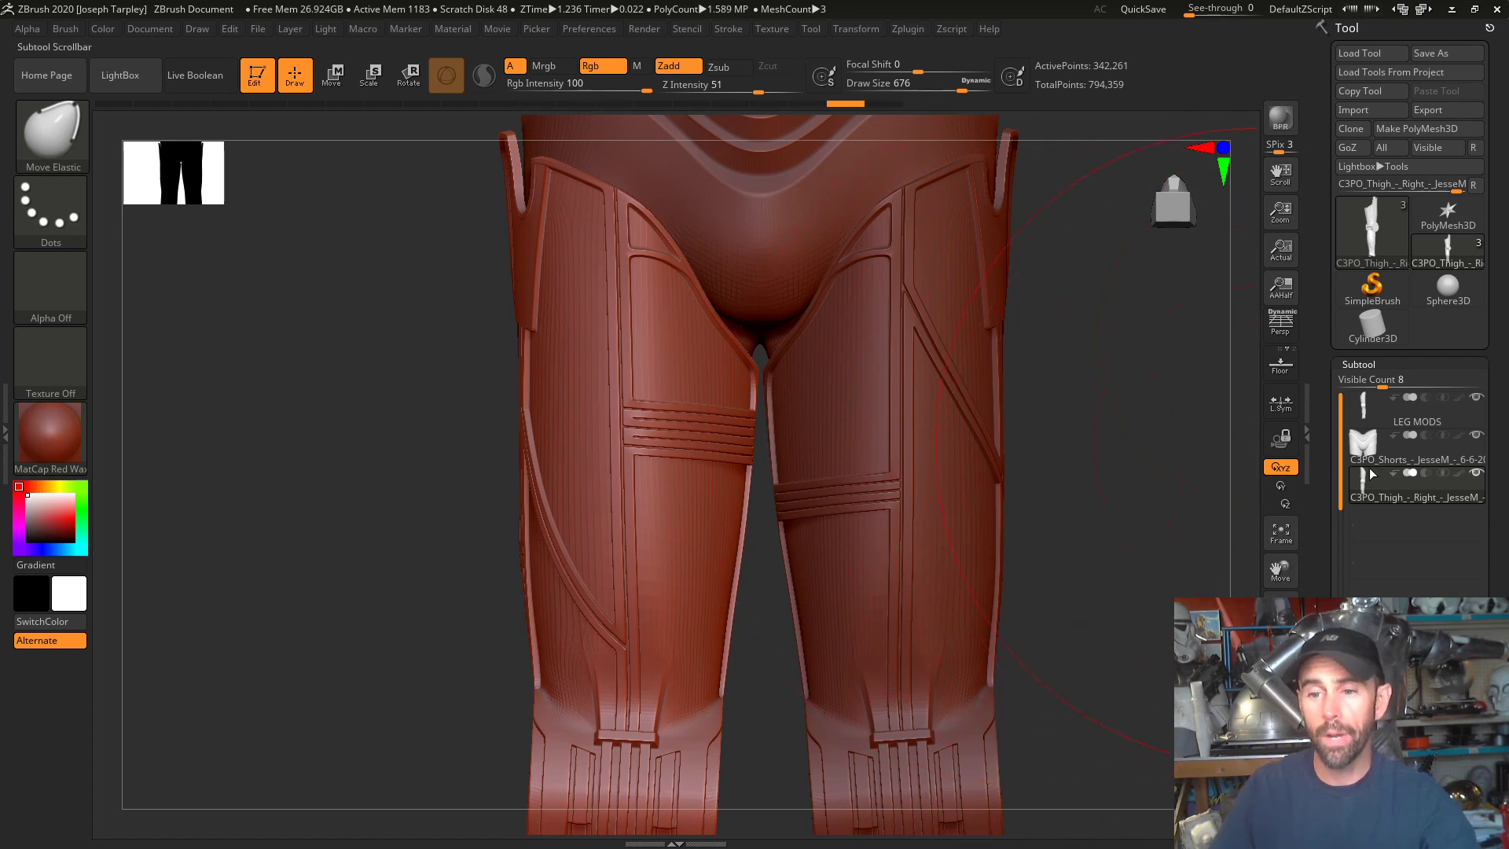
- Select the LEG MODS leg, display its polygroups with polyframe, and set the draw size to 44
click(1410, 422)
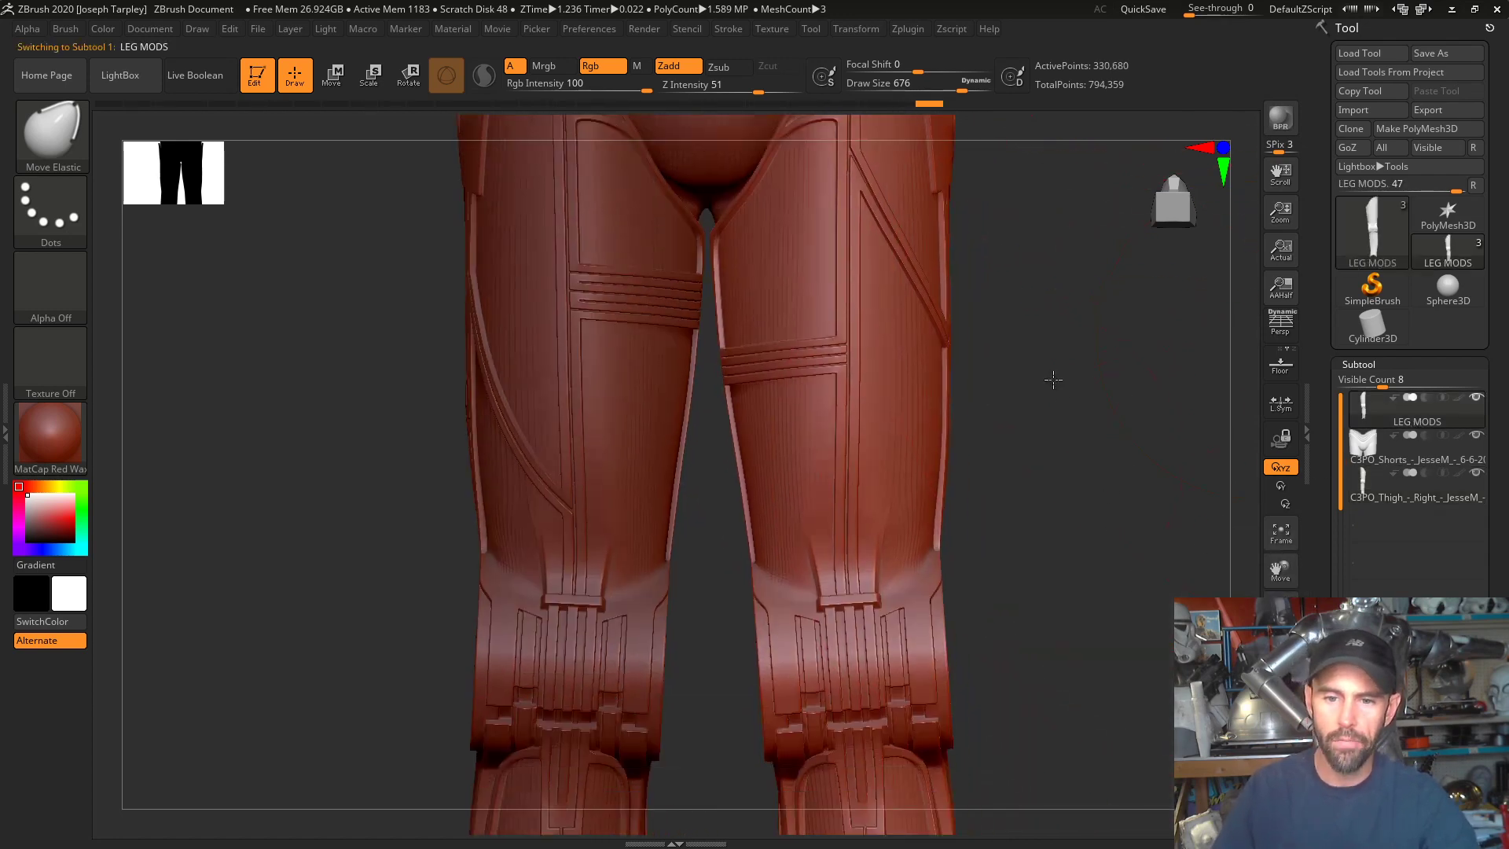
key(shift+f)
drag(1091, 459, 1112, 542)
click(1277, 681)
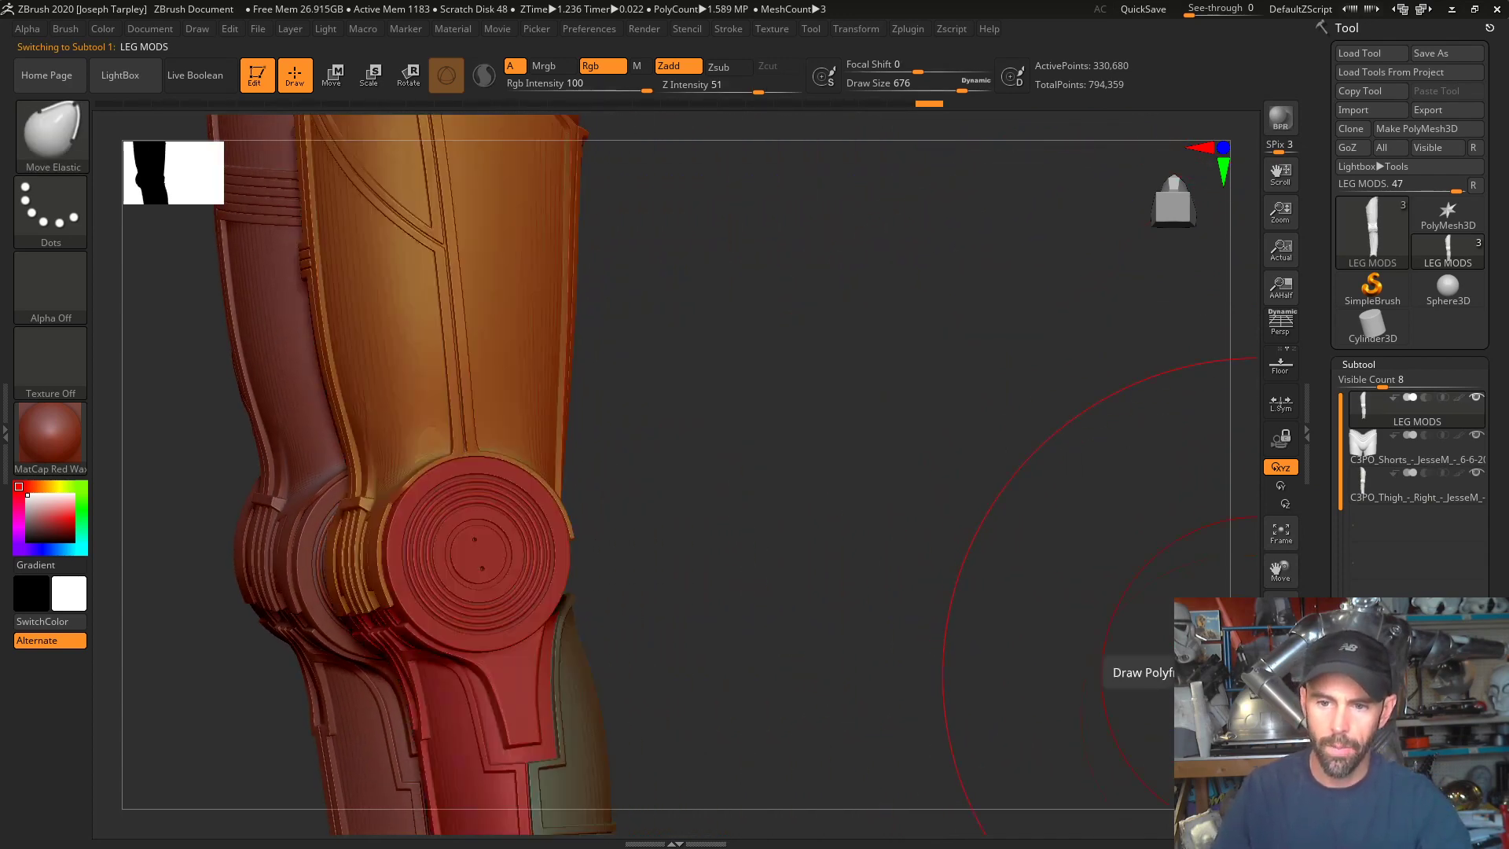
mouse_move(1014, 471)
mouse_down()
mouse_move(771, 478)
mouse_move(619, 531)
mouse_up()
key(space)
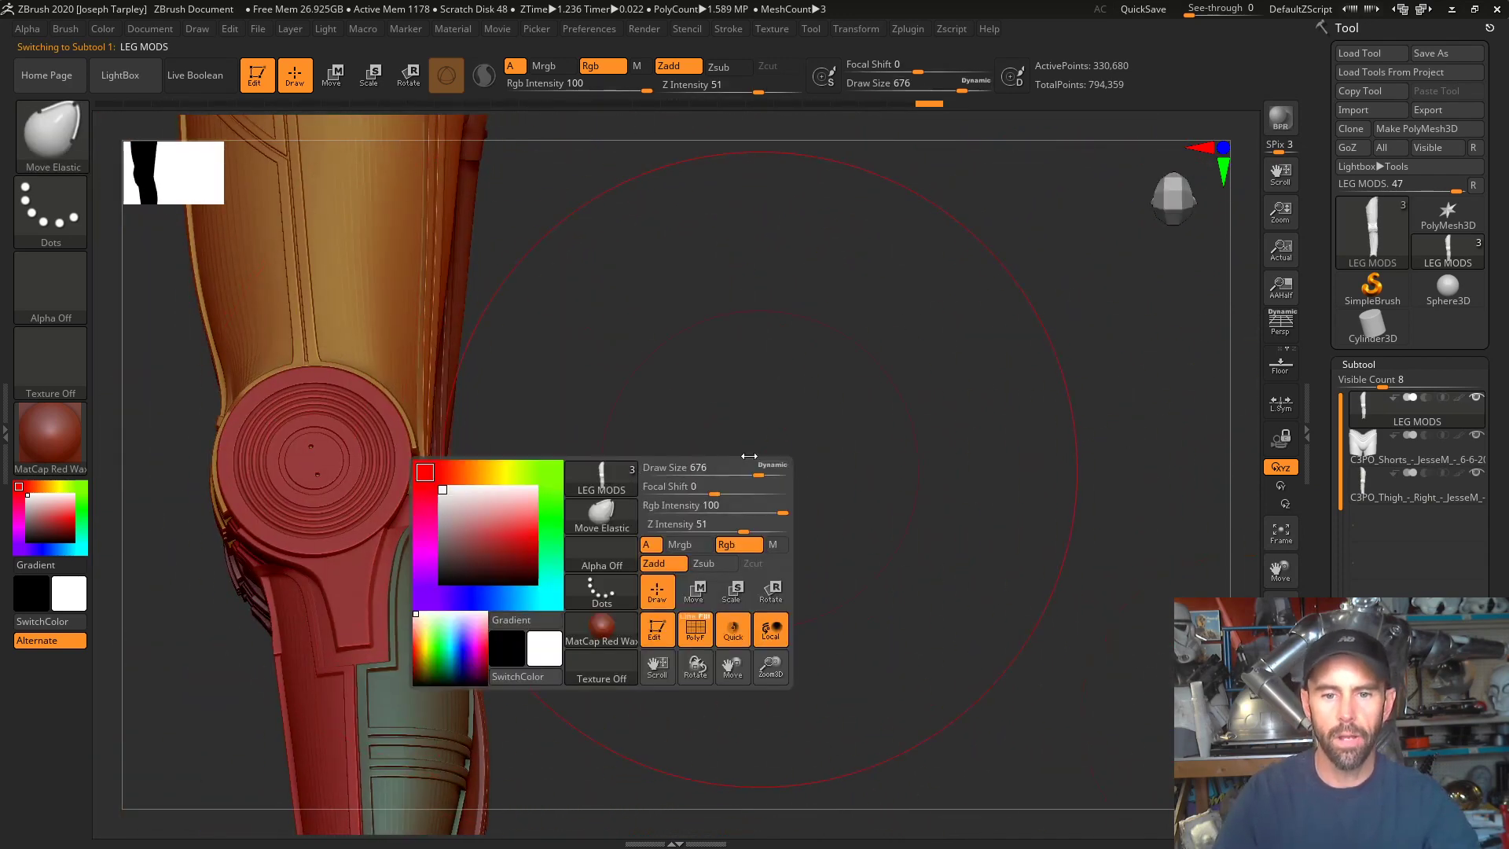
drag(756, 472, 674, 471)
- Isolate the LEG MODS thigh polygroup, split the hidden knee and shin into a separate subtool, and select that new subtool
mouse_move(610, 412)
alt+mouse_down()
mouse_move(798, 364)
mouse_move(812, 390)
mouse_move(795, 385)
alt+mouse_up()
key(ctrl+shift)
alt+click(575, 306)
mouse_move(714, 314)
mouse_down()
mouse_move(889, 371)
mouse_move(896, 357)
mouse_move(978, 358)
mouse_up()
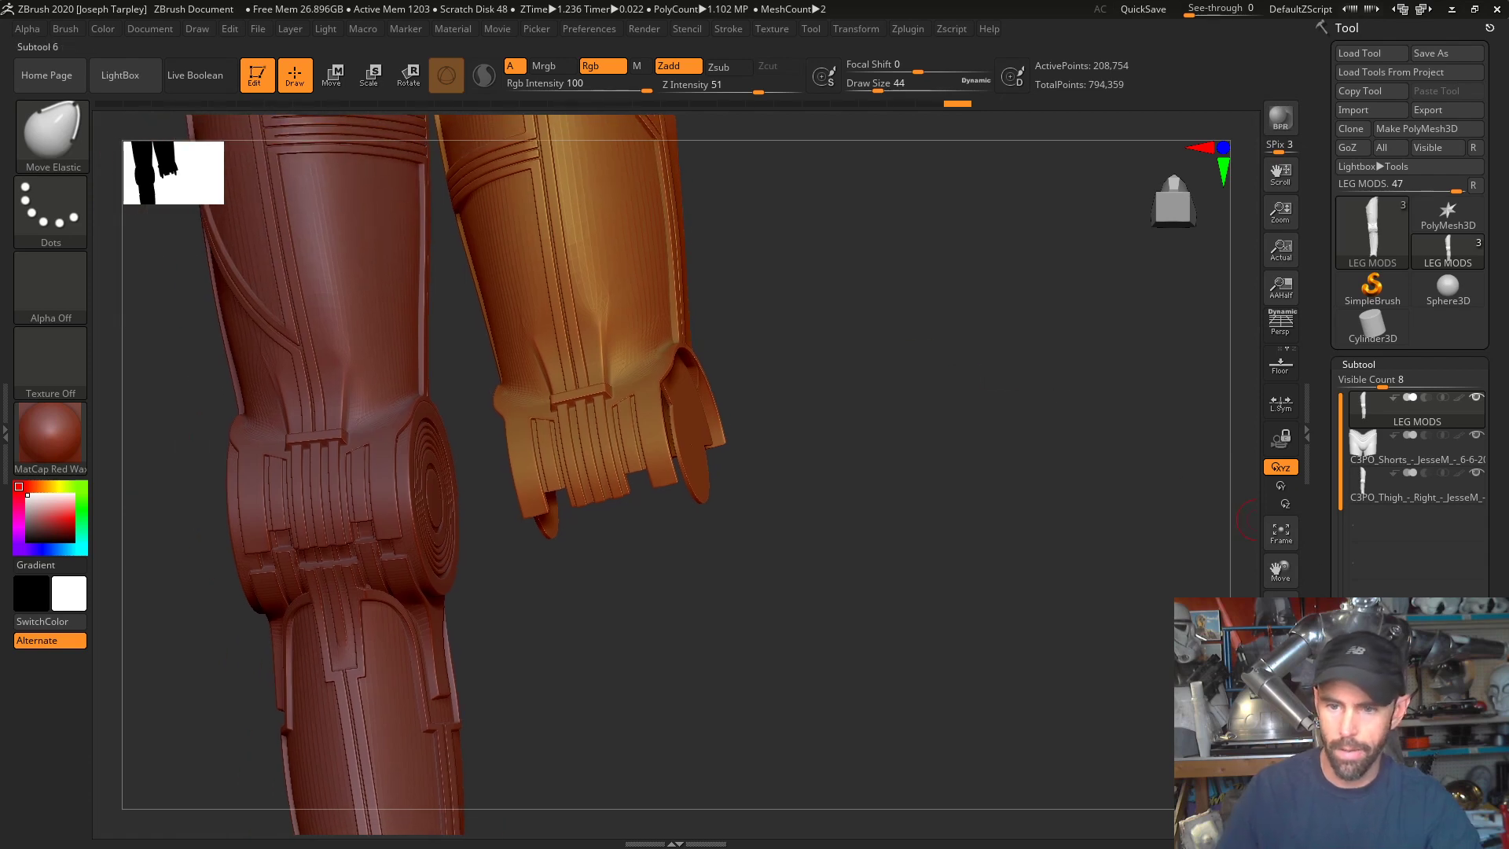
scroll(1410, 267, down, 3)
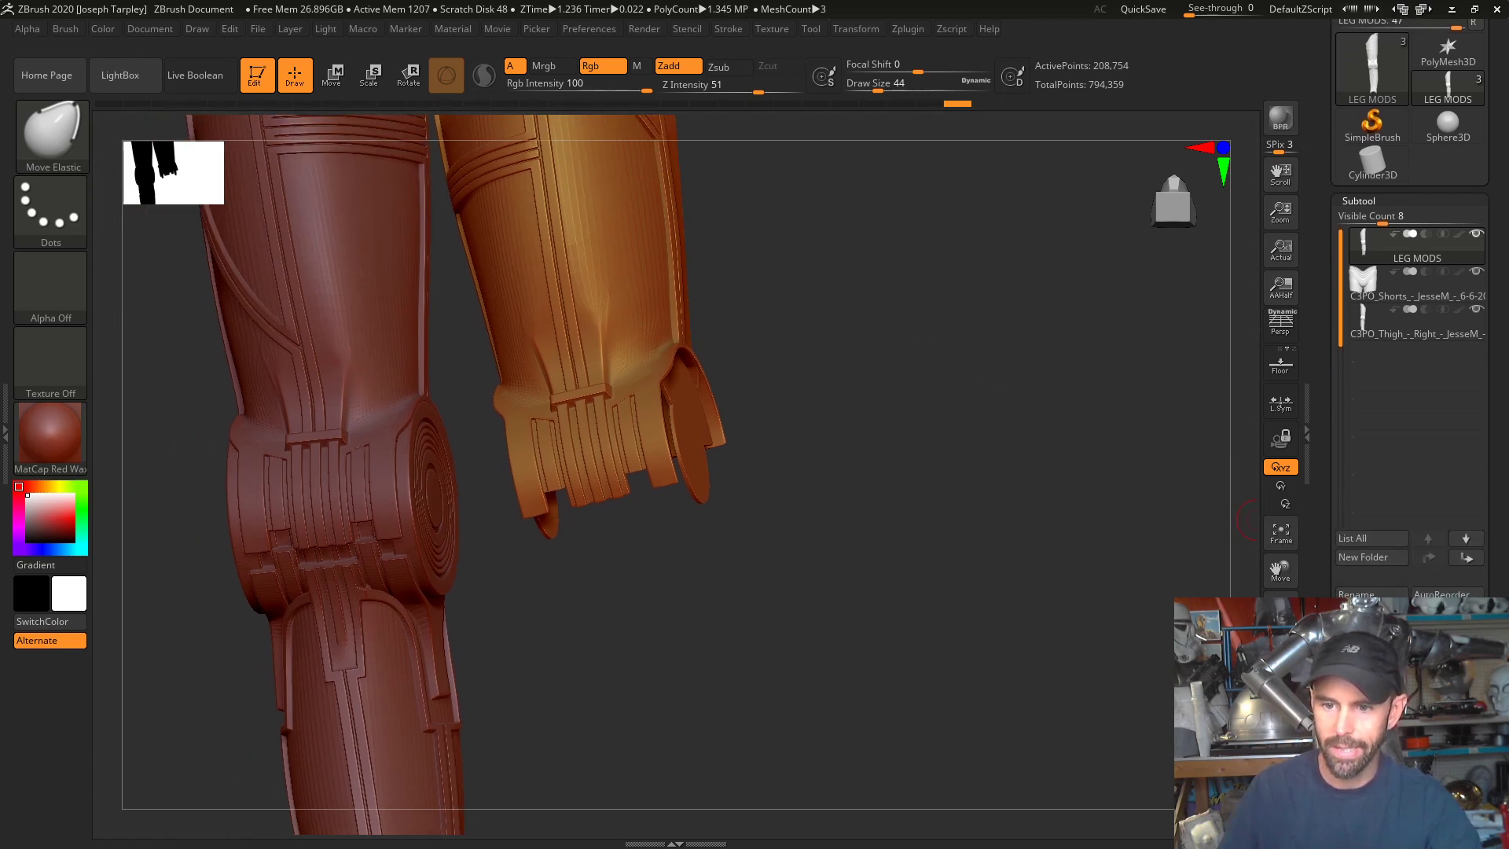
click(1371, 739)
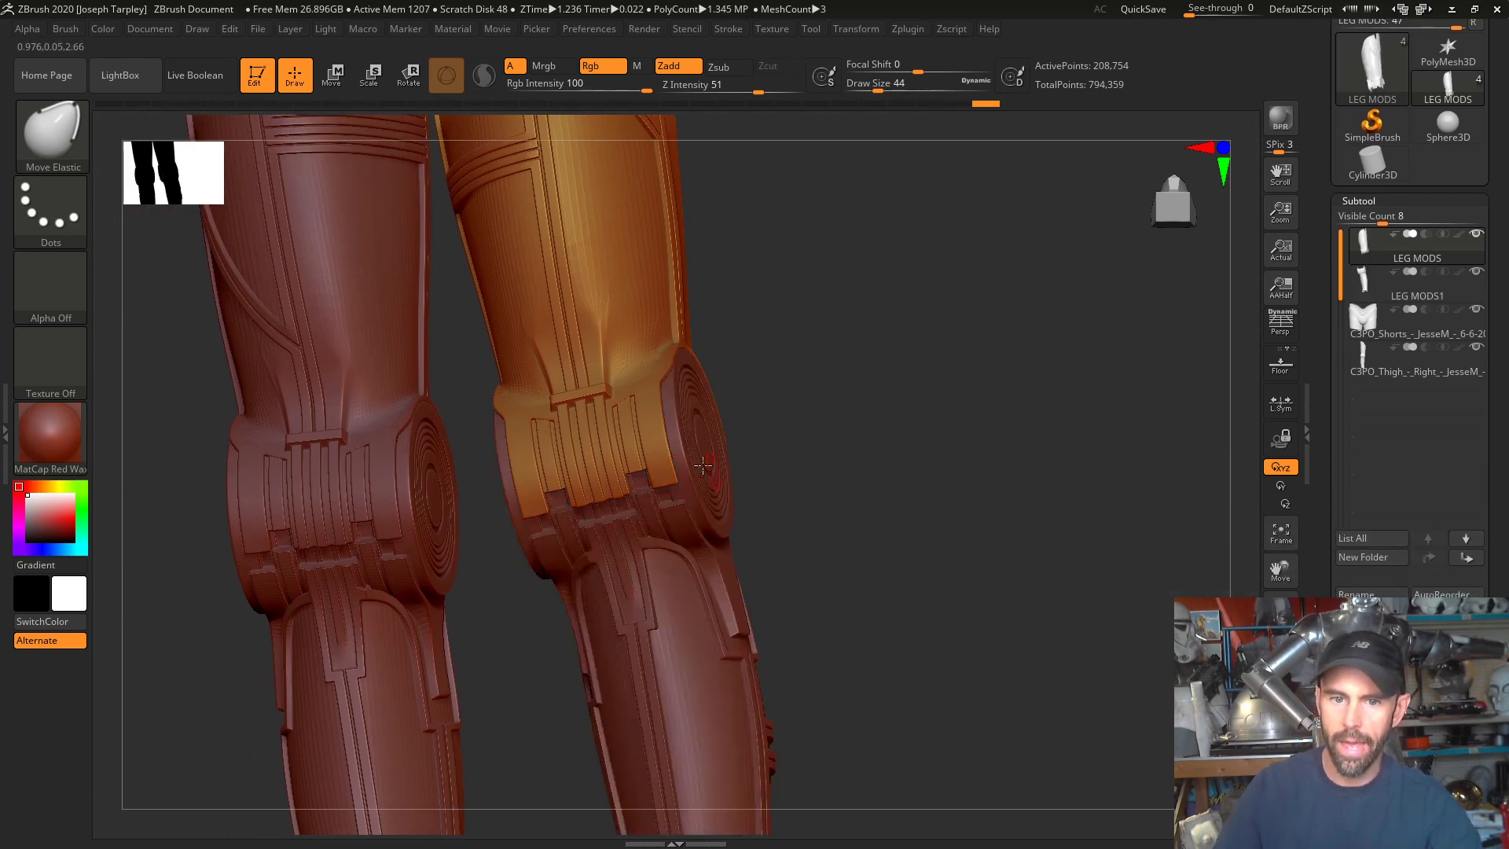
drag(899, 532, 1244, 377)
click(1383, 287)
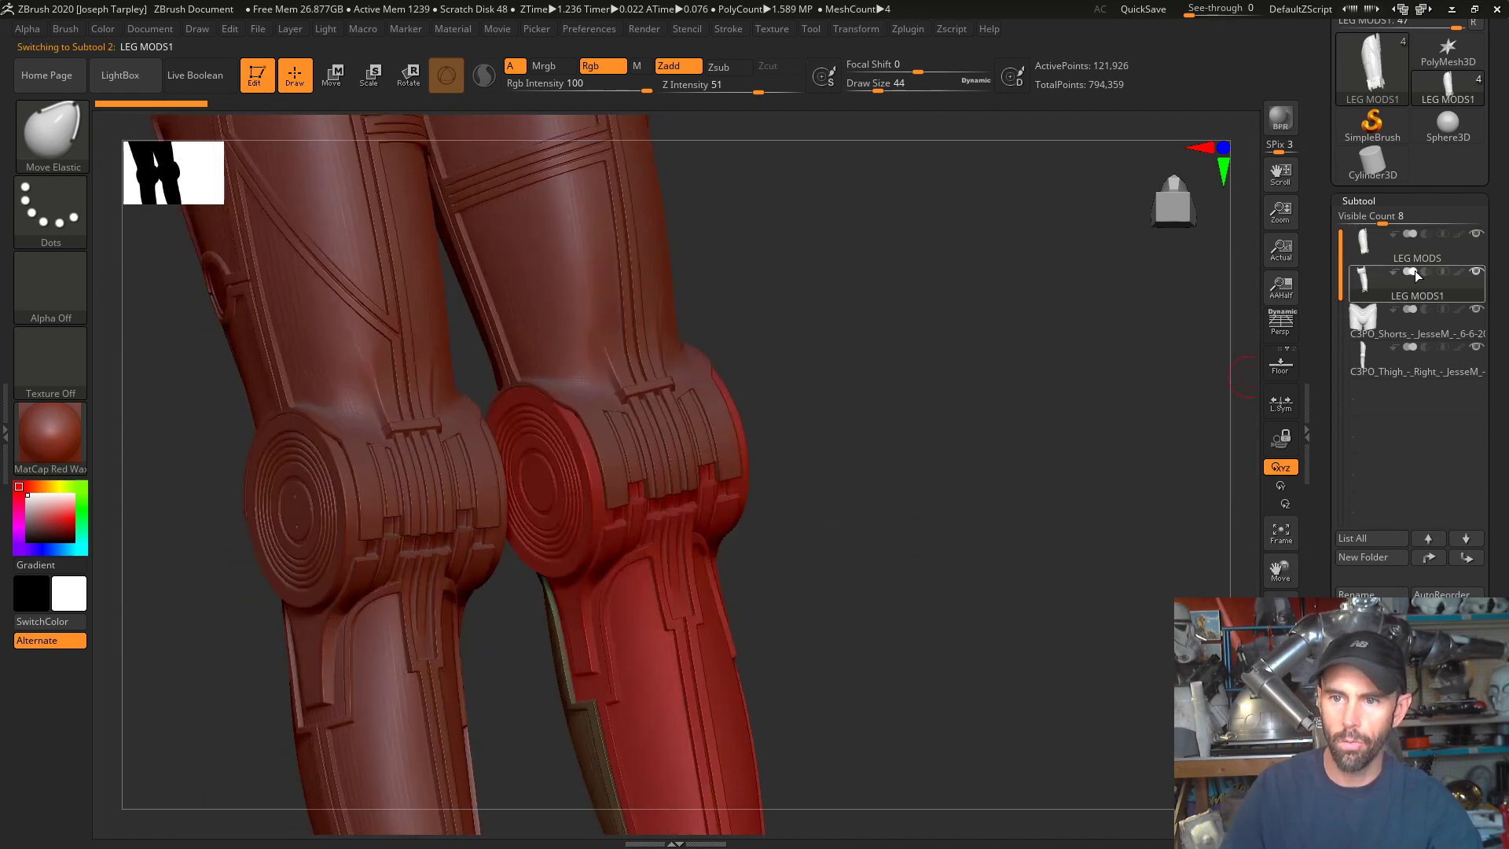
- Isolate the right leg's thigh polygroup and split its hidden knee and shin into a separate subtool
drag(923, 420, 733, 420)
alt+click(636, 388)
ctrl+shift+click(655, 367)
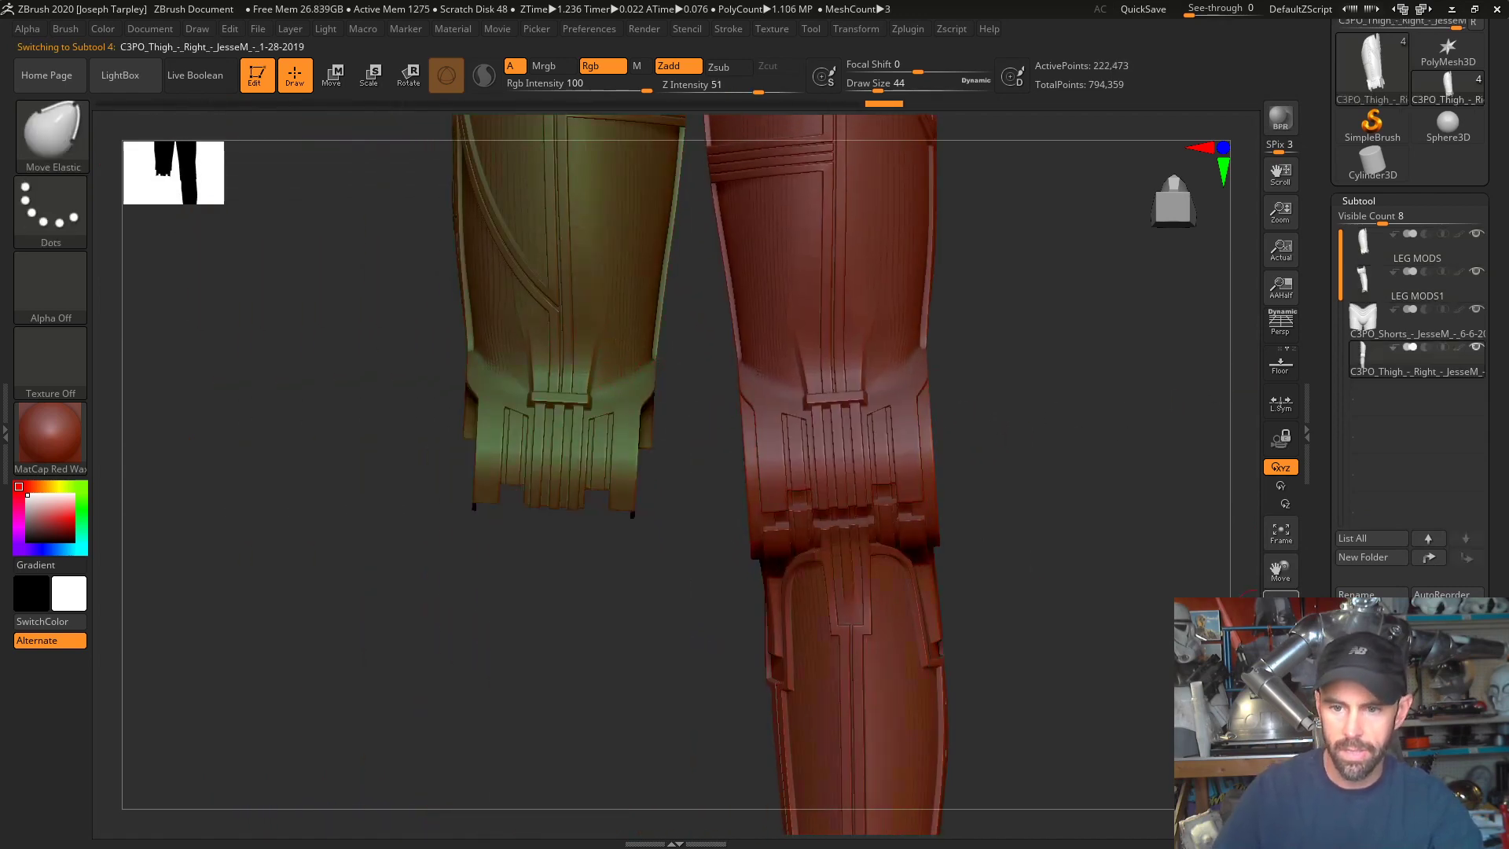
drag(696, 604, 1101, 353)
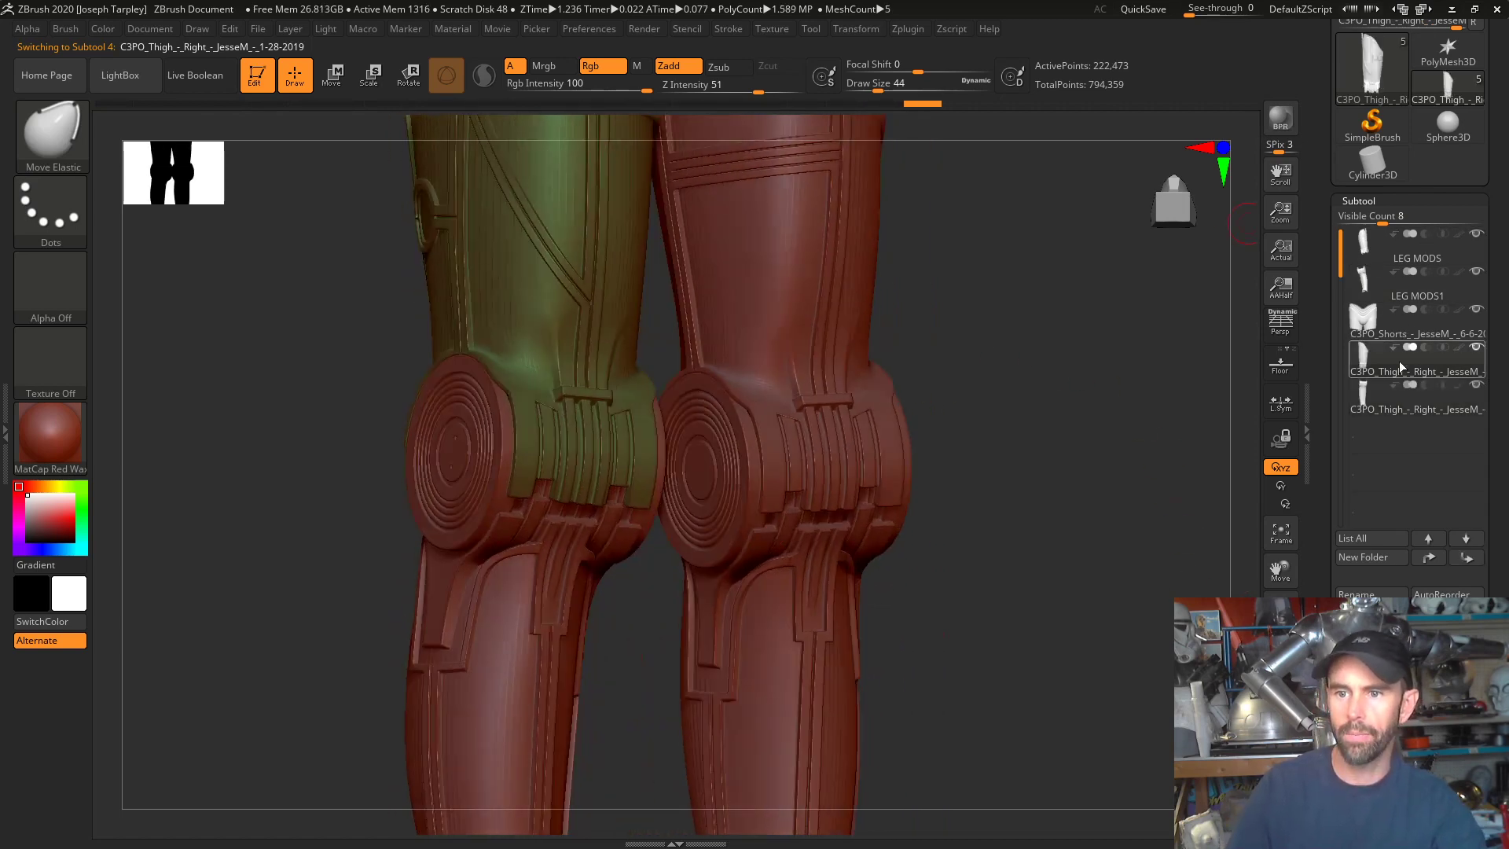
- Check the separated thigh and lower-leg pieces by toggling their polygroup visibility, and select the LEG MODS thigh
mouse_move(1059, 440)
mouse_down()
mouse_move(1004, 566)
mouse_move(1002, 439)
mouse_move(786, 542)
mouse_move(1058, 448)
mouse_move(1006, 503)
mouse_move(864, 480)
mouse_move(973, 509)
mouse_move(1024, 381)
mouse_move(997, 381)
mouse_move(858, 545)
mouse_move(919, 482)
mouse_move(1145, 455)
mouse_move(1118, 457)
mouse_move(1142, 350)
mouse_move(1129, 448)
mouse_up()
alt+click(1001, 439)
ctrl+shift+click(858, 546)
ctrl+shift+drag(1130, 449, 748, 291)
ctrl+shift+click(1098, 455)
alt+click(749, 291)
alt+drag(899, 189, 1039, 487)
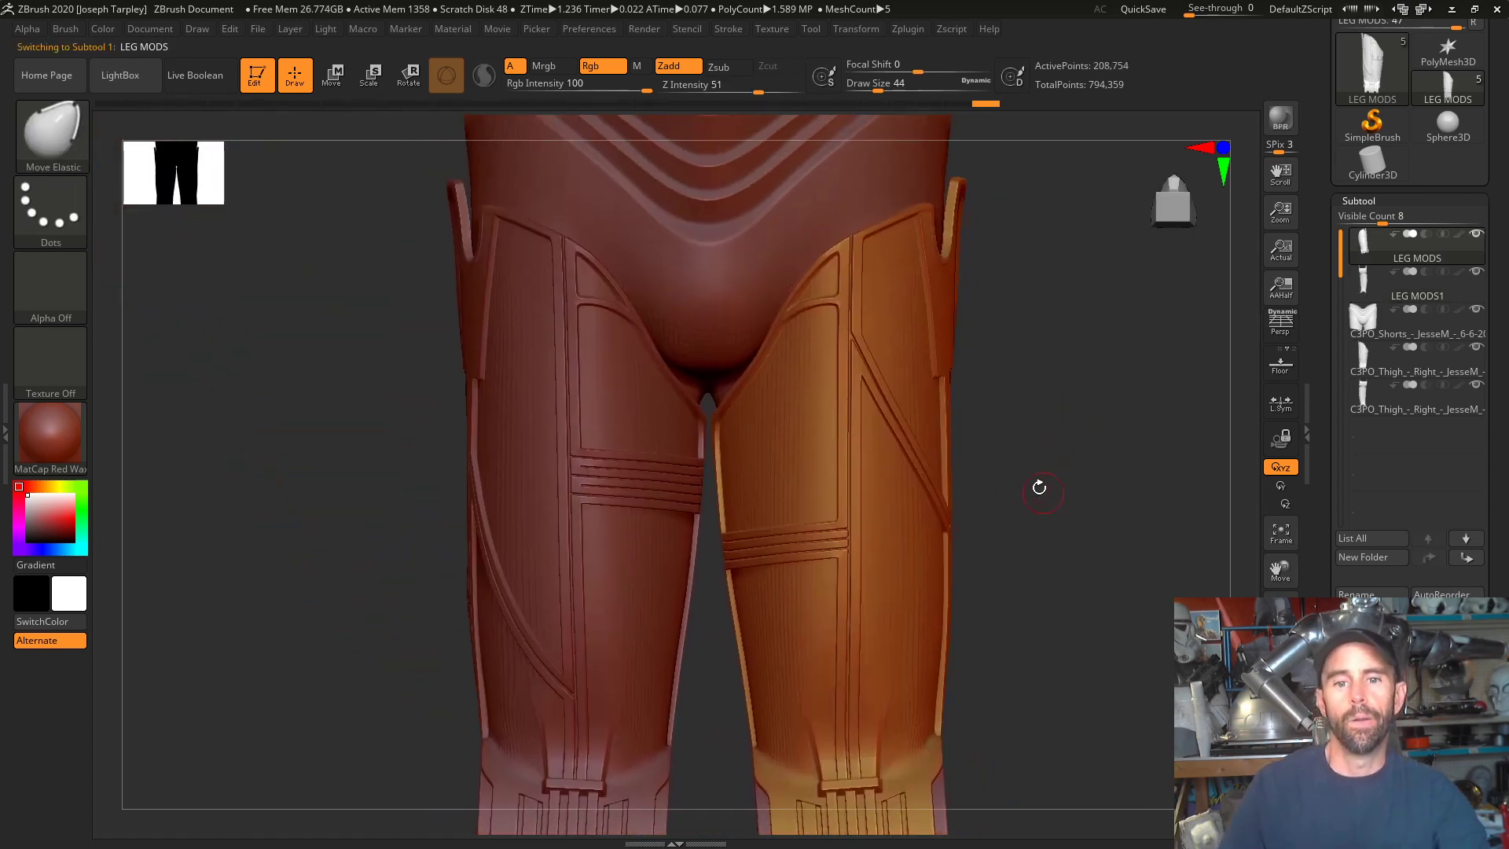
- Select the right thigh subtool, switch to the Move gizmo, and centre it on the unmasked mesh
alt+click(605, 393)
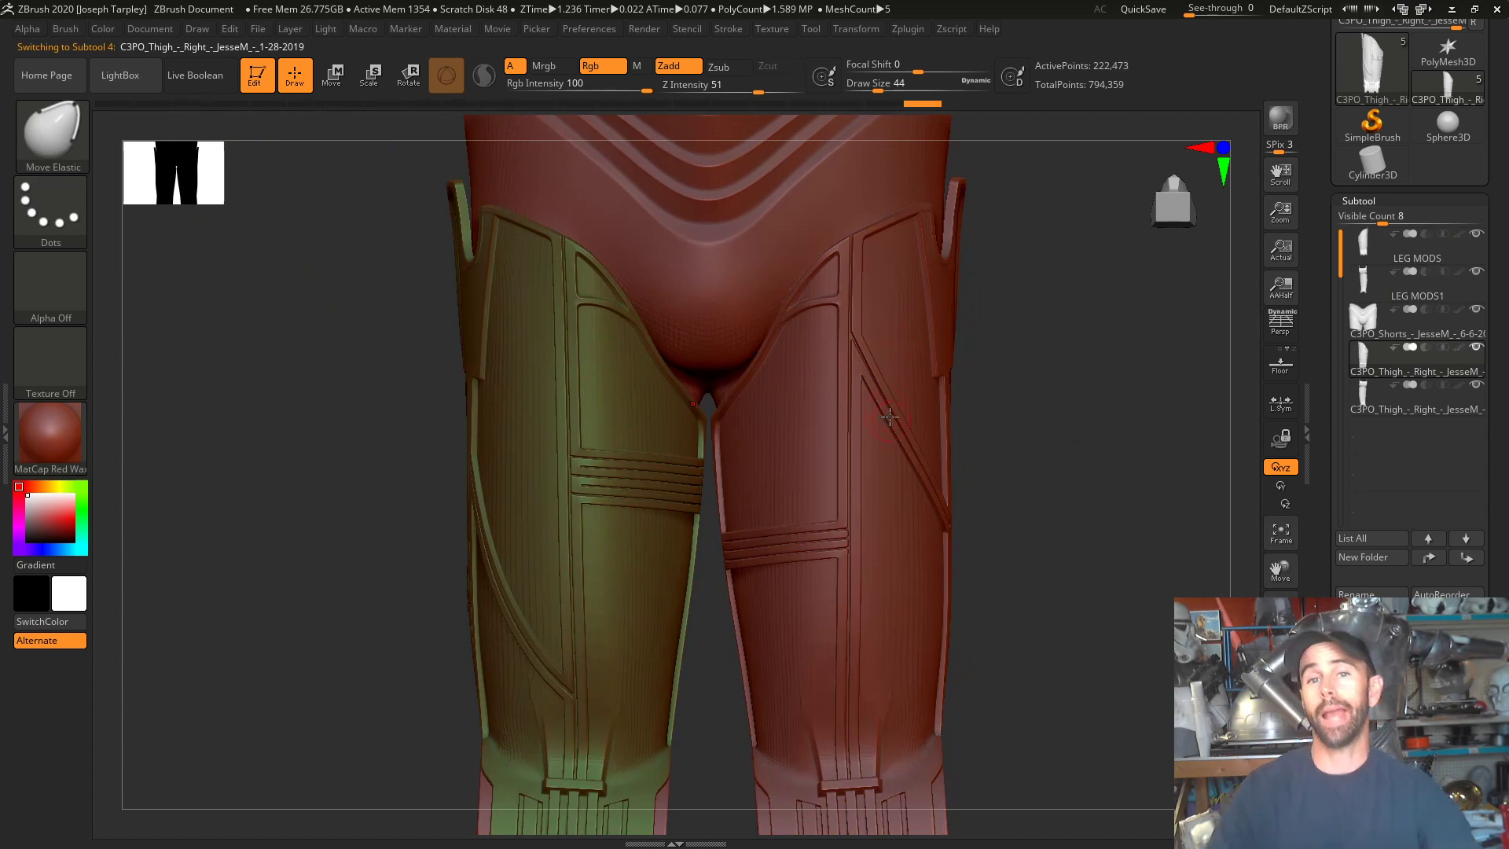
drag(1050, 402, 1030, 383)
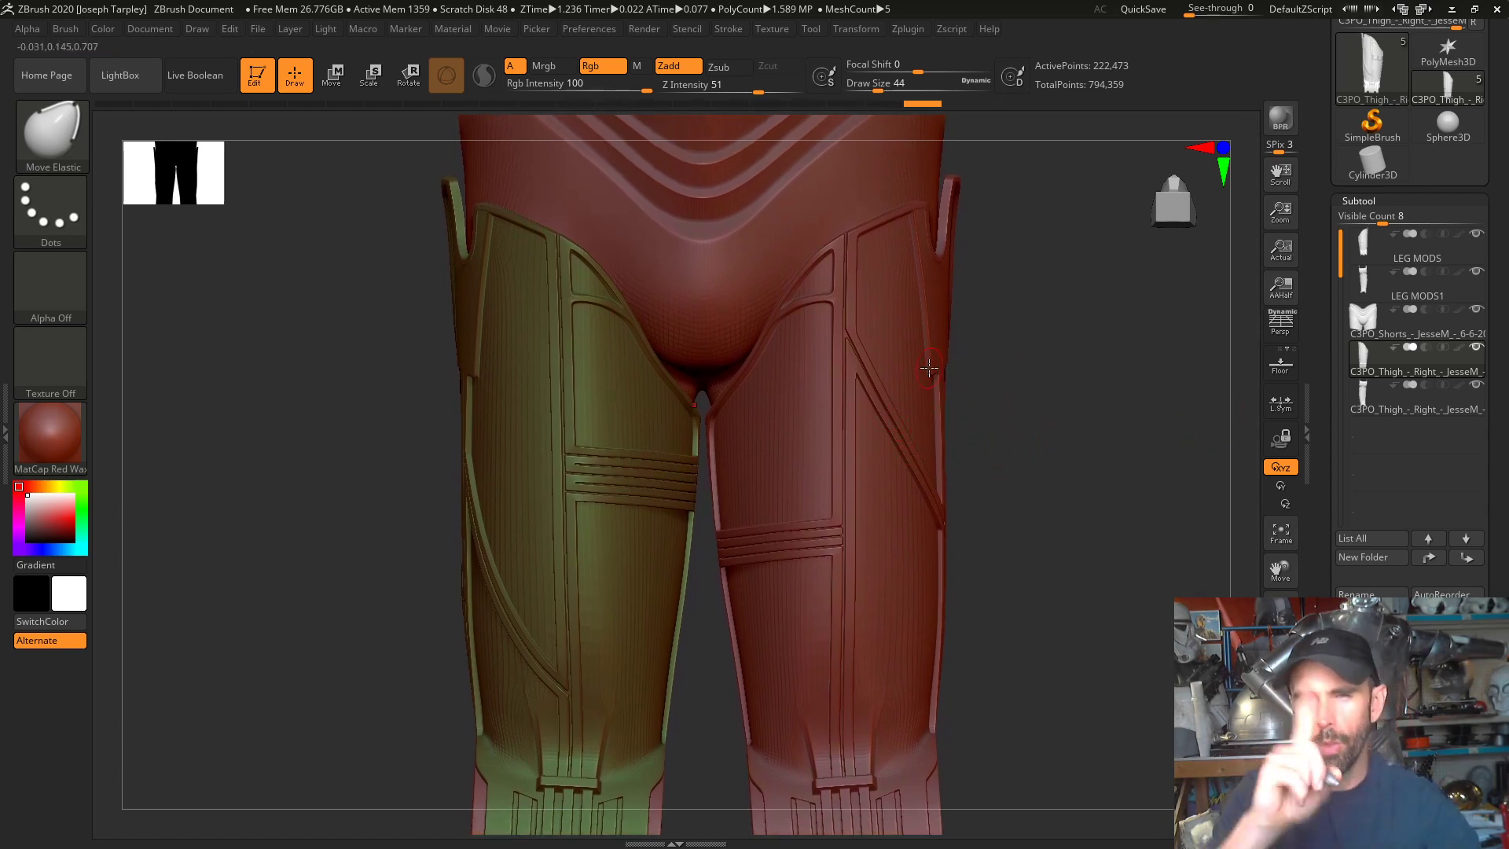
drag(1045, 513, 1125, 482)
key(w)
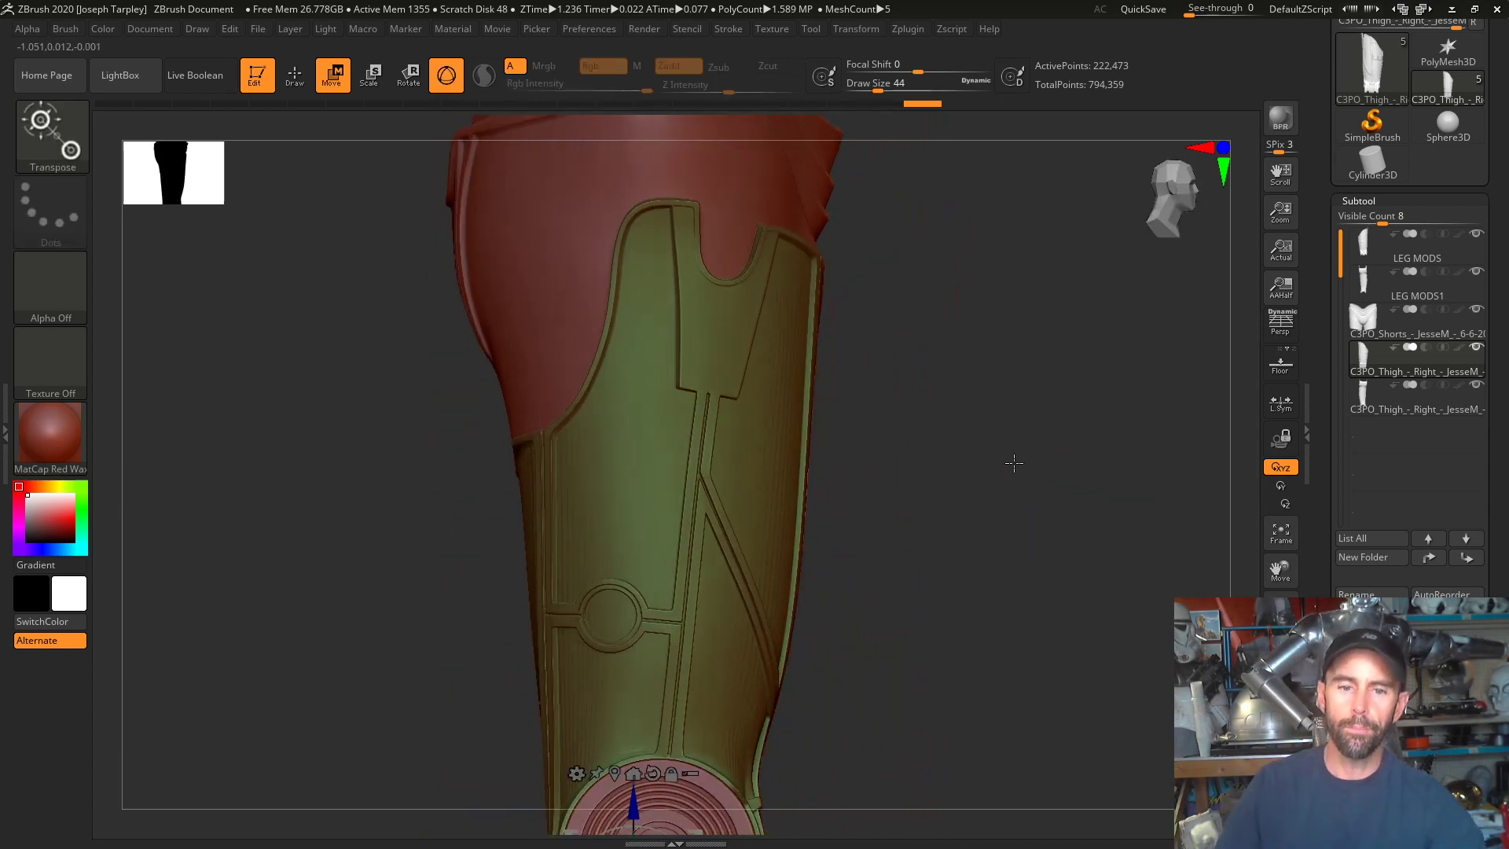
drag(1037, 518, 1046, 440)
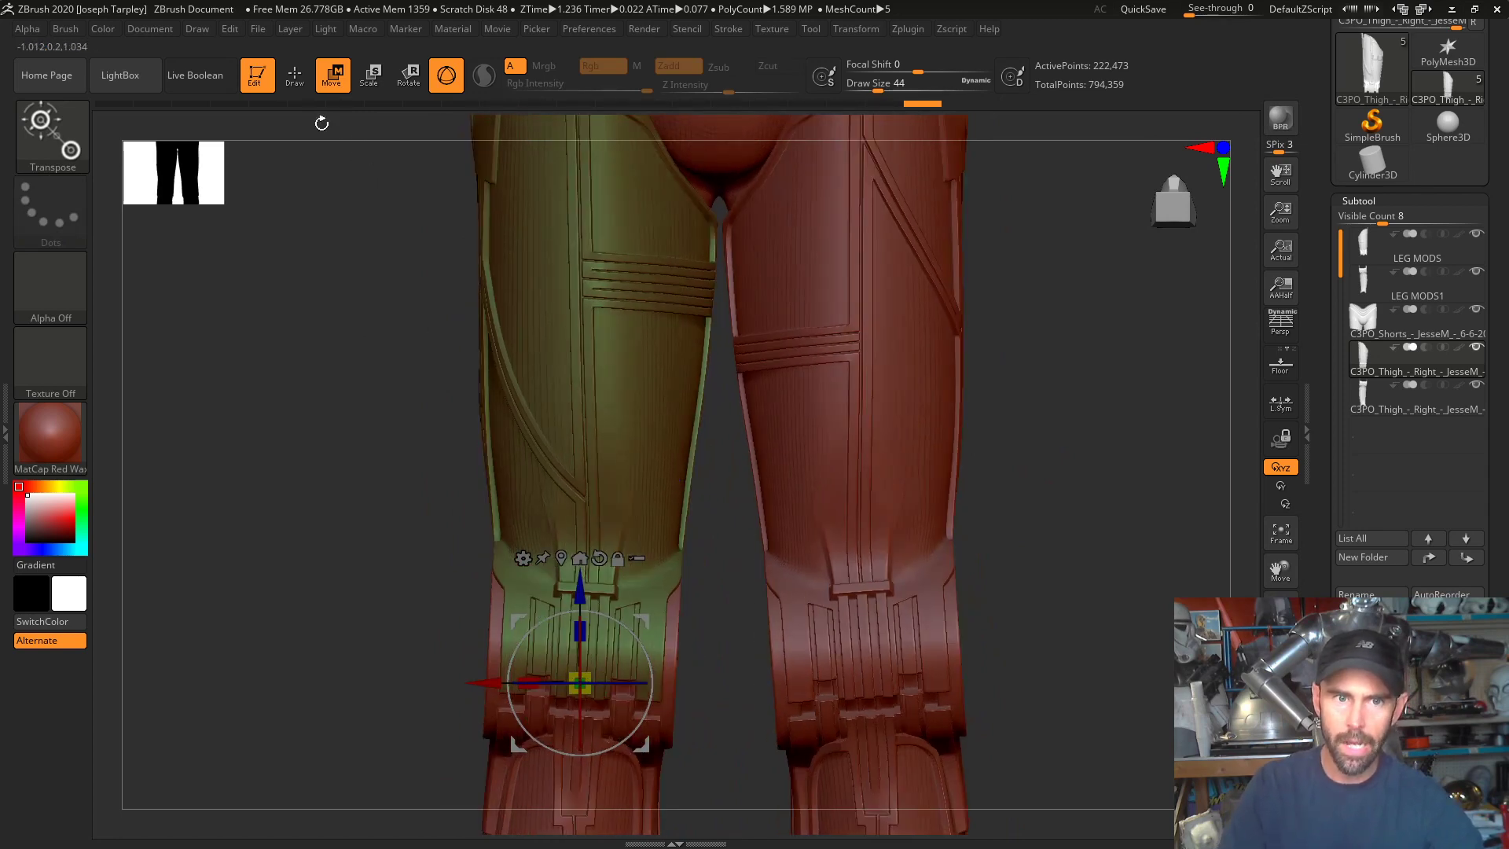
click(560, 557)
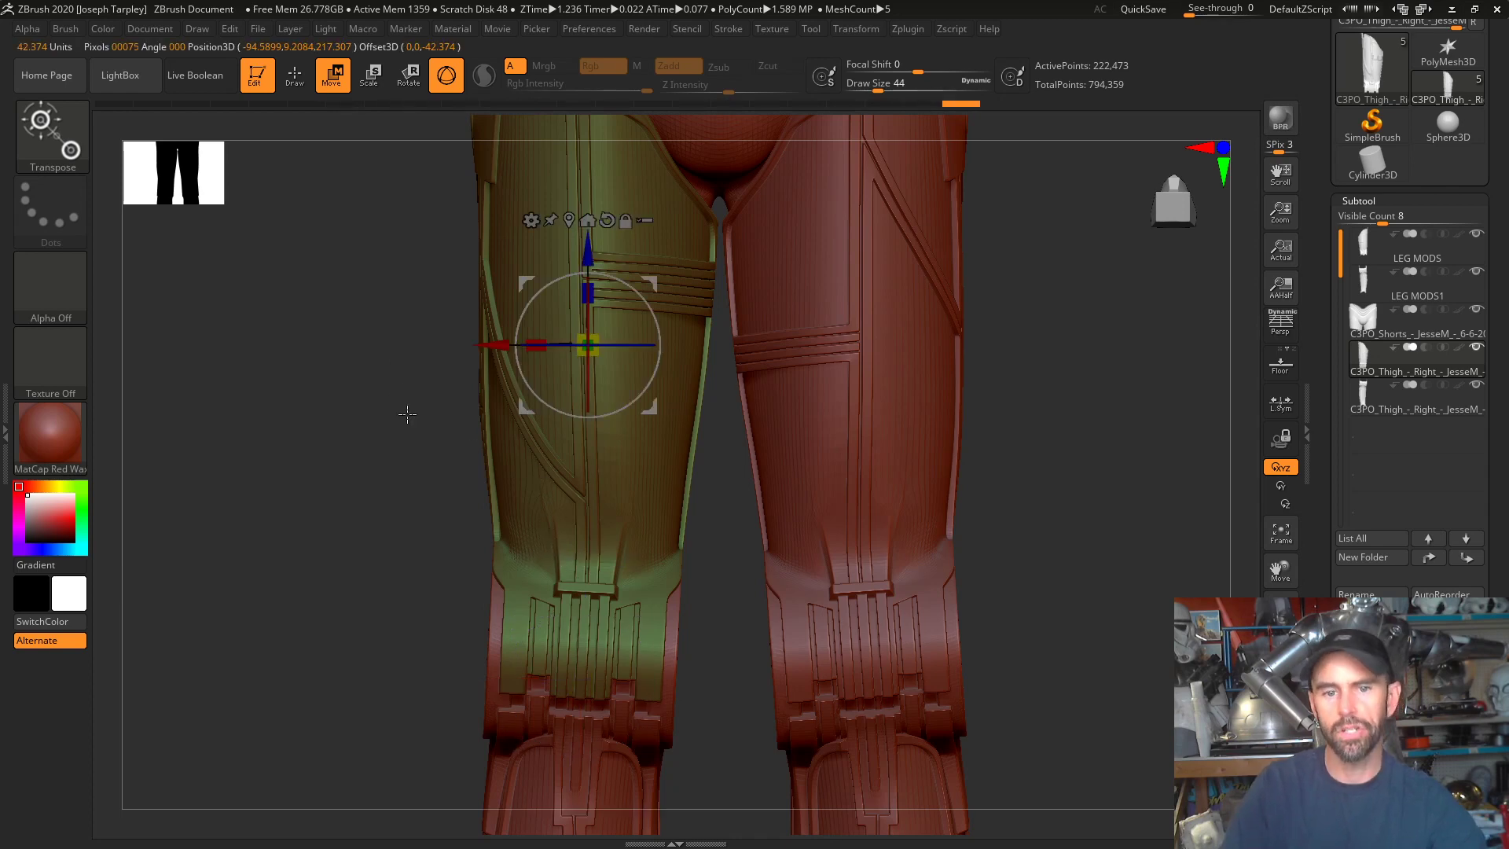
alt+drag(400, 394, 417, 469)
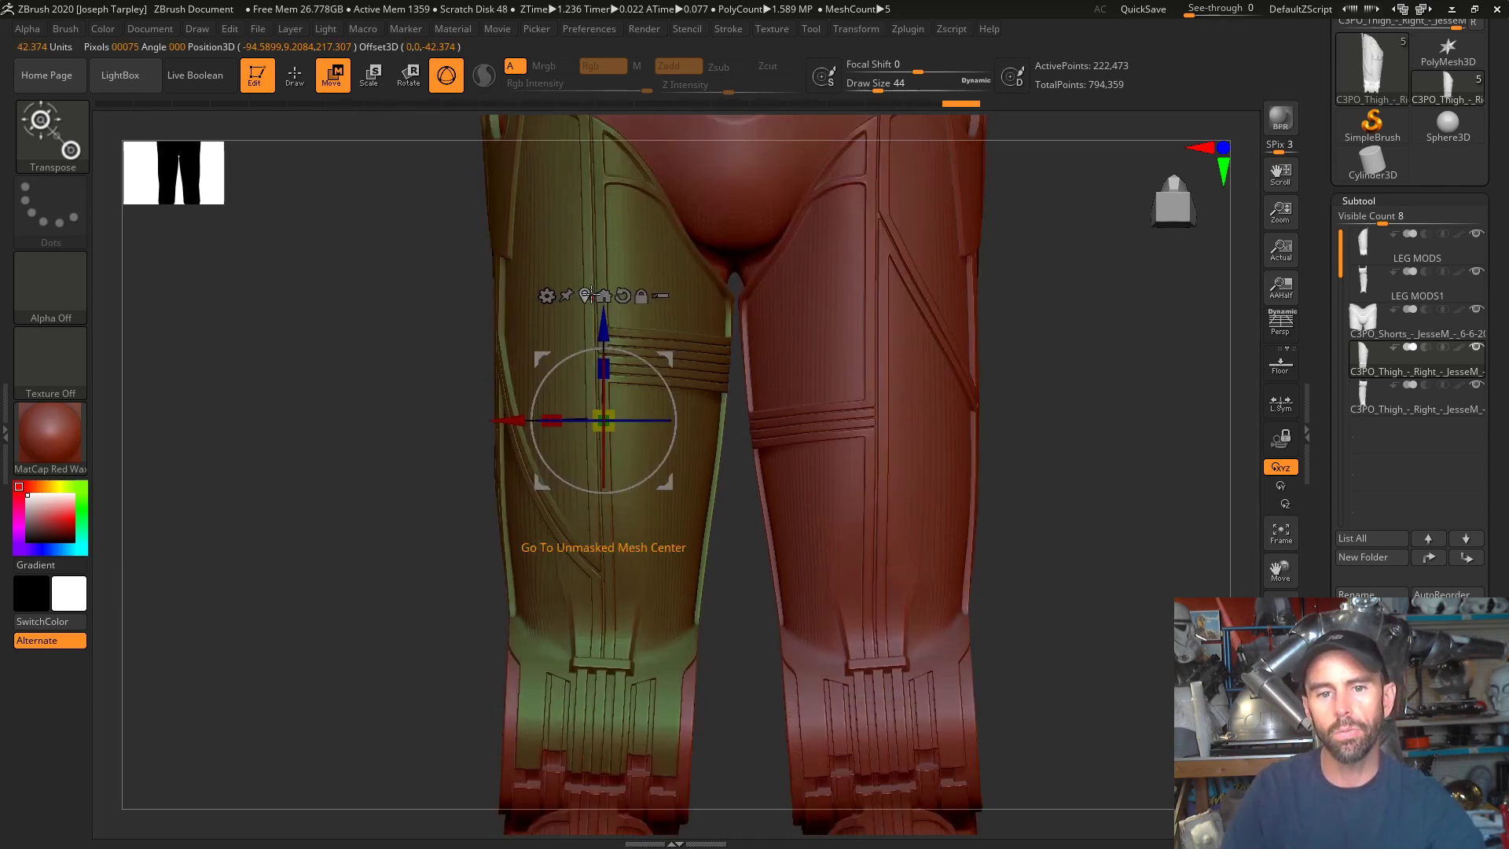
drag(338, 420, 444, 428)
shift+drag(1004, 417, 888, 420)
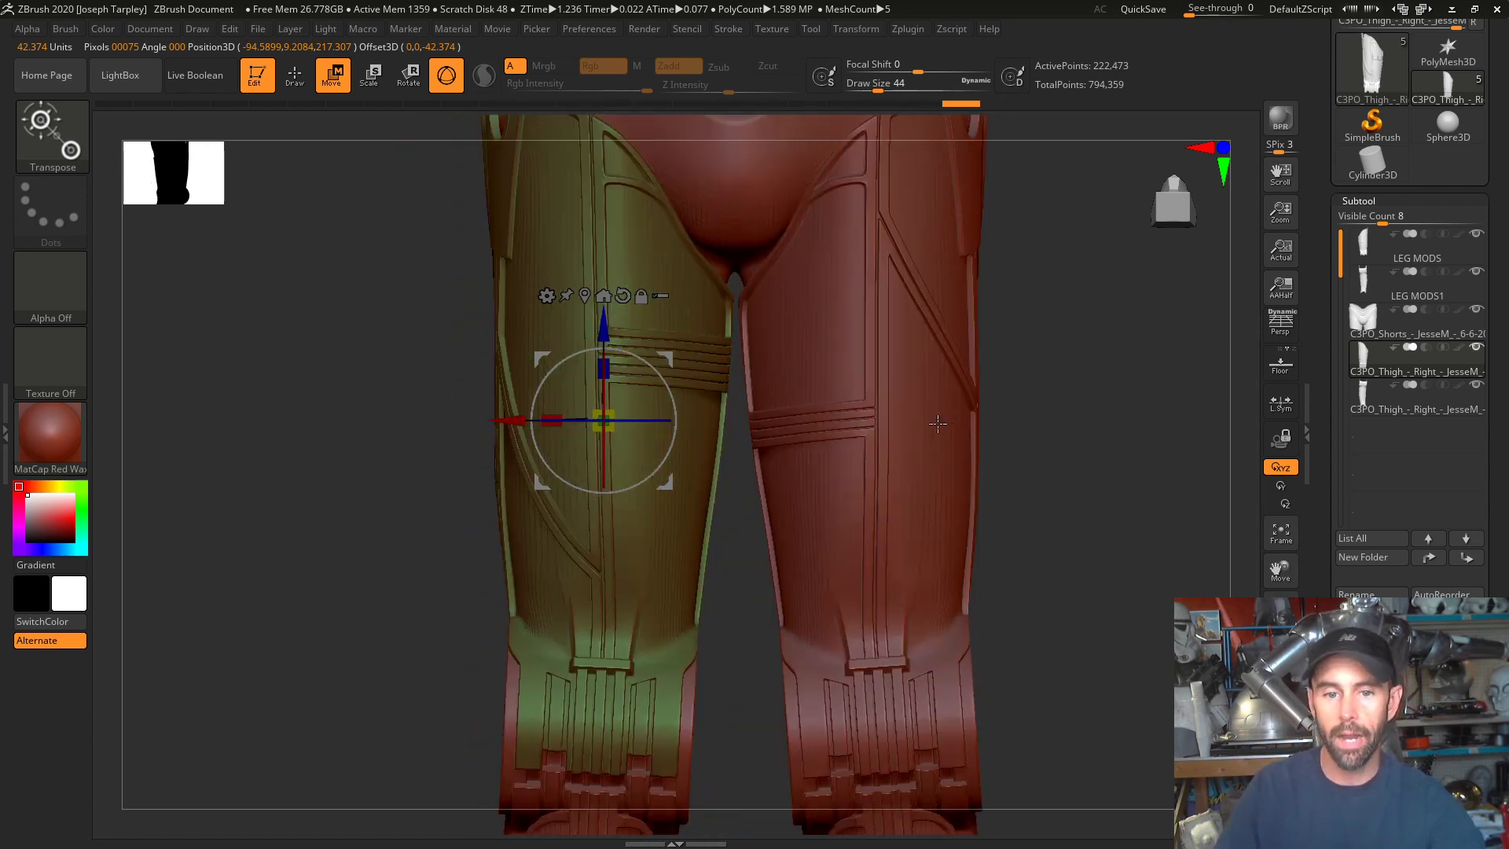
- Mask the lower half of the right thigh, re-centre the gizmo on the unmasked area, and clear the mask
ctrl+drag(386, 479, 860, 778)
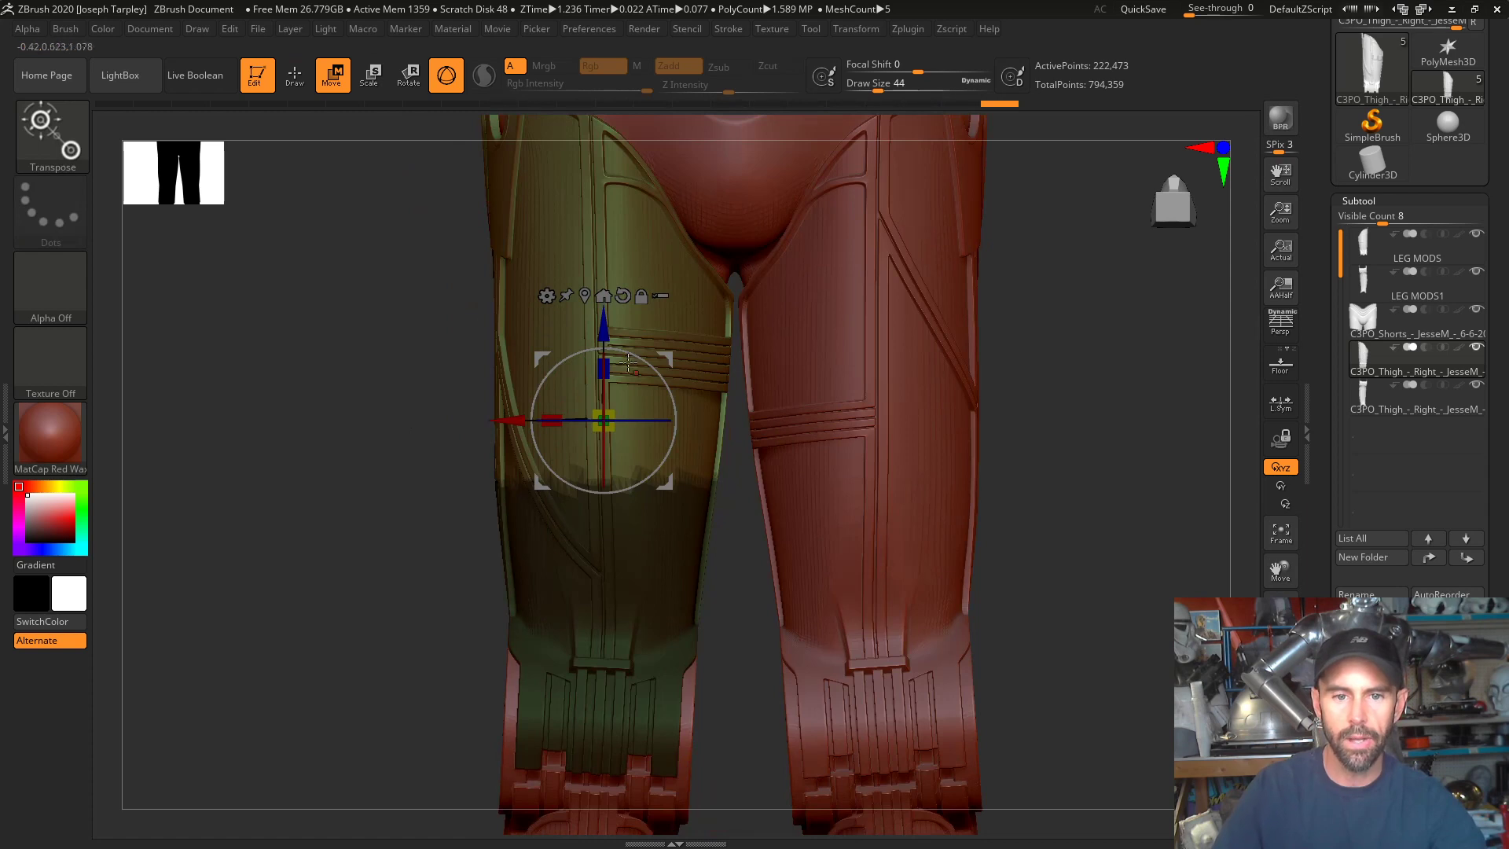
click(584, 295)
ctrl+click(442, 471)
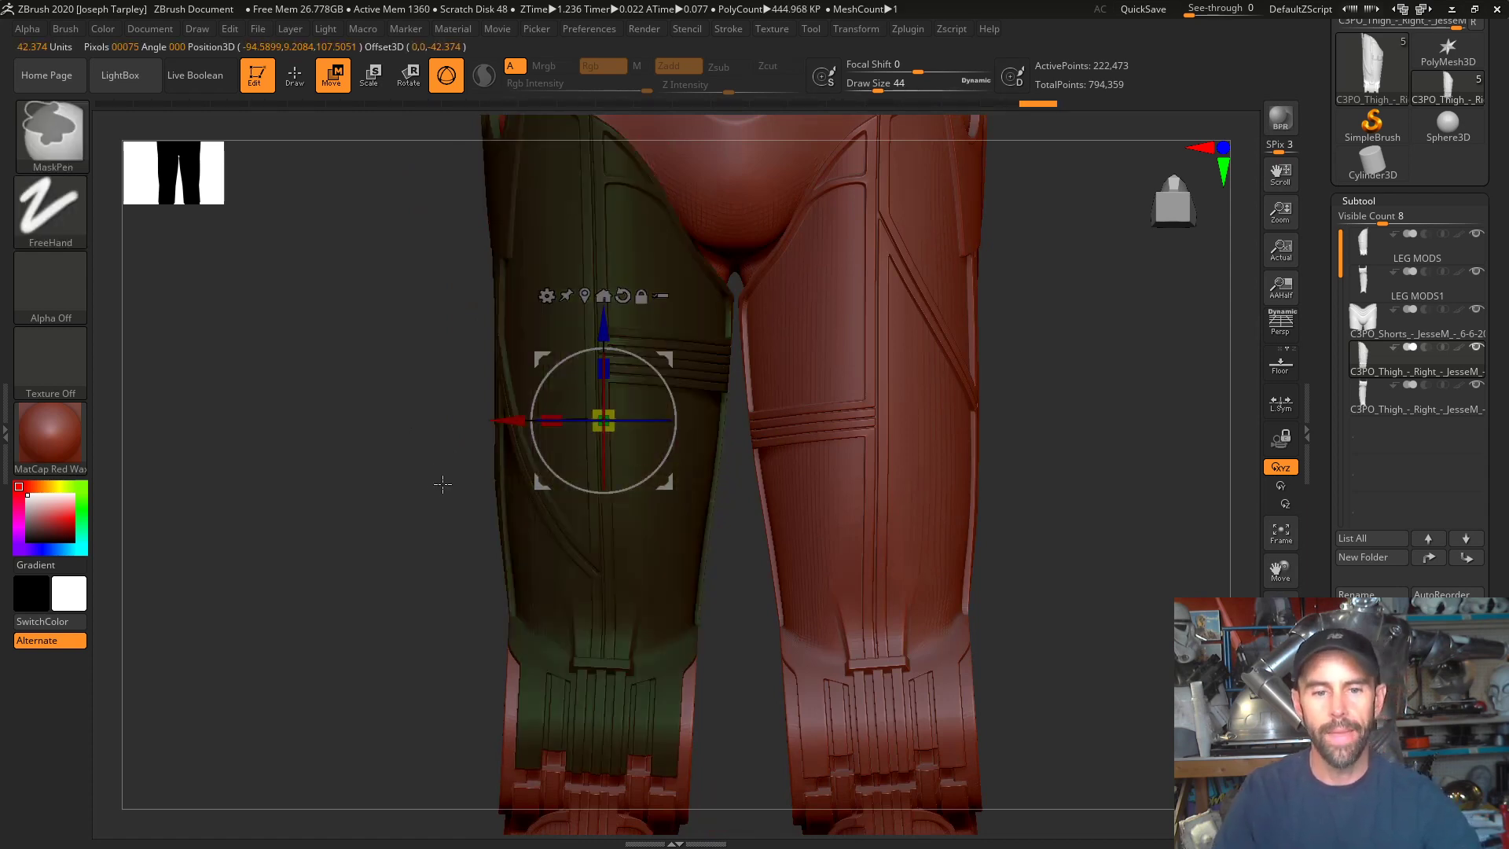
ctrl+drag(438, 488, 441, 495)
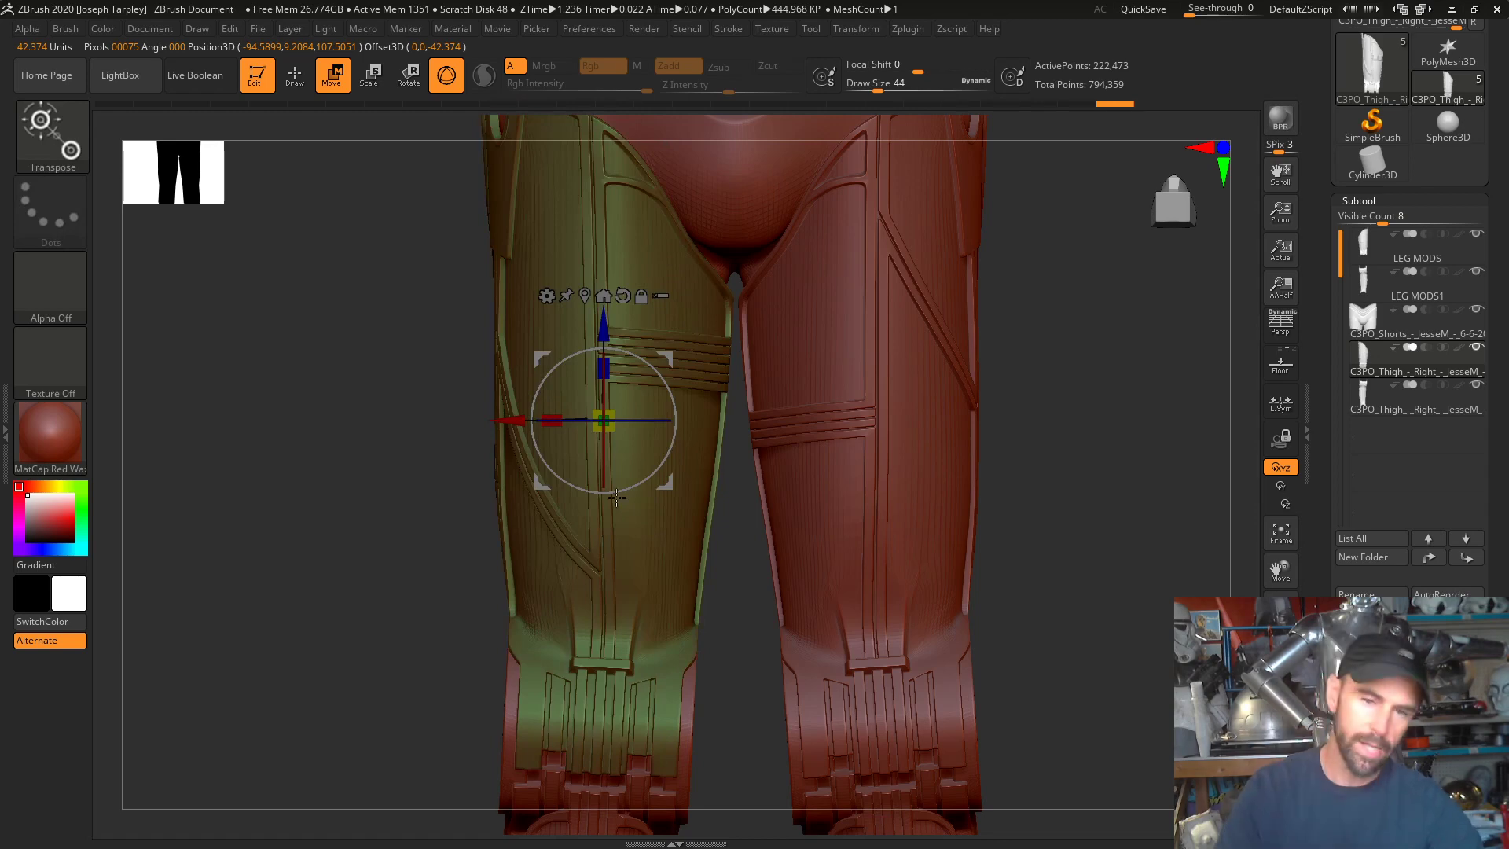
drag(349, 547, 380, 546)
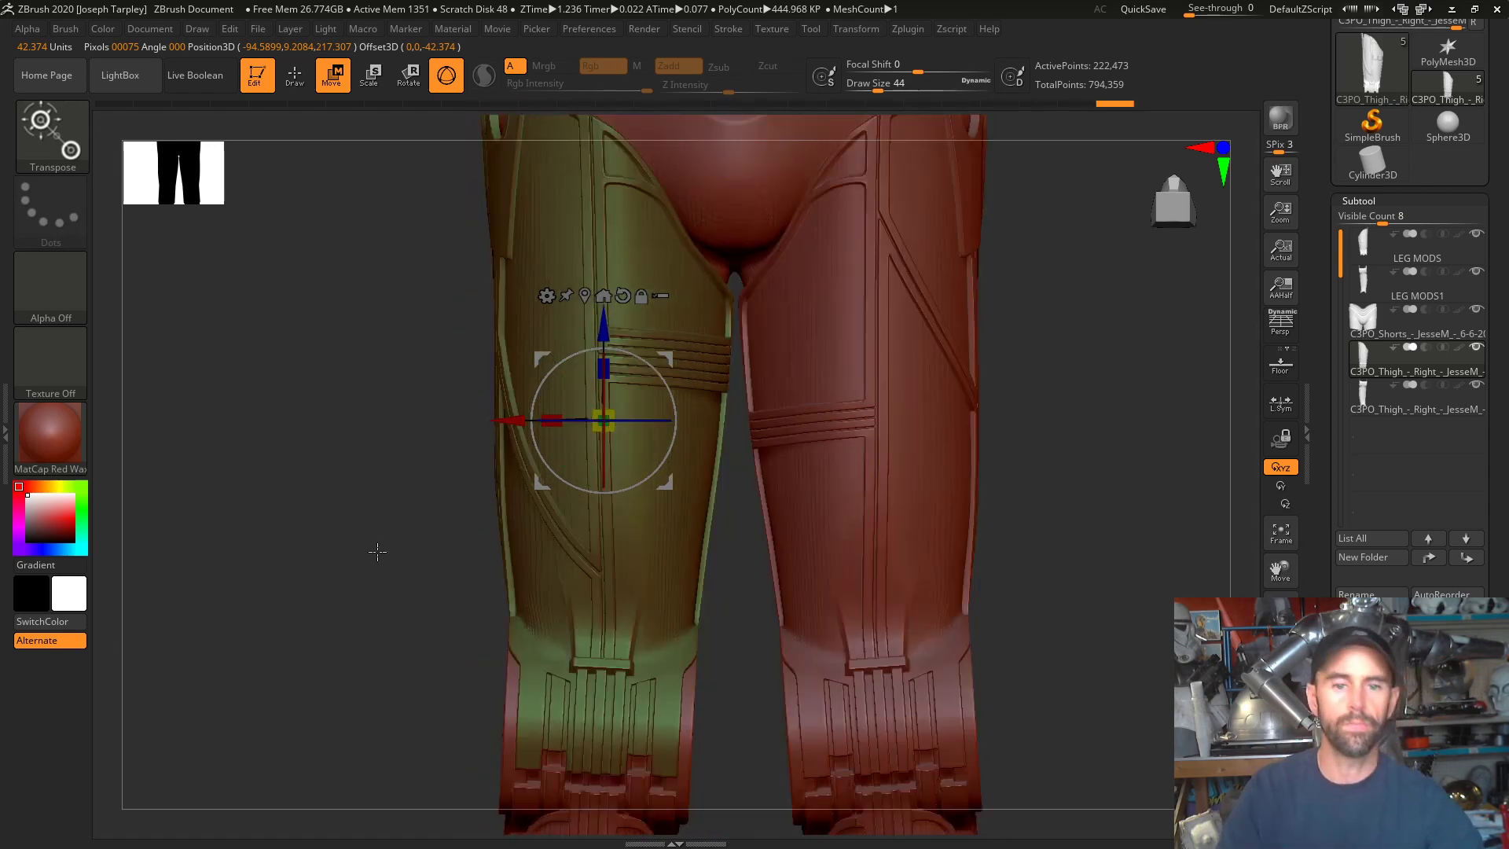
alt+drag(348, 417, 345, 472)
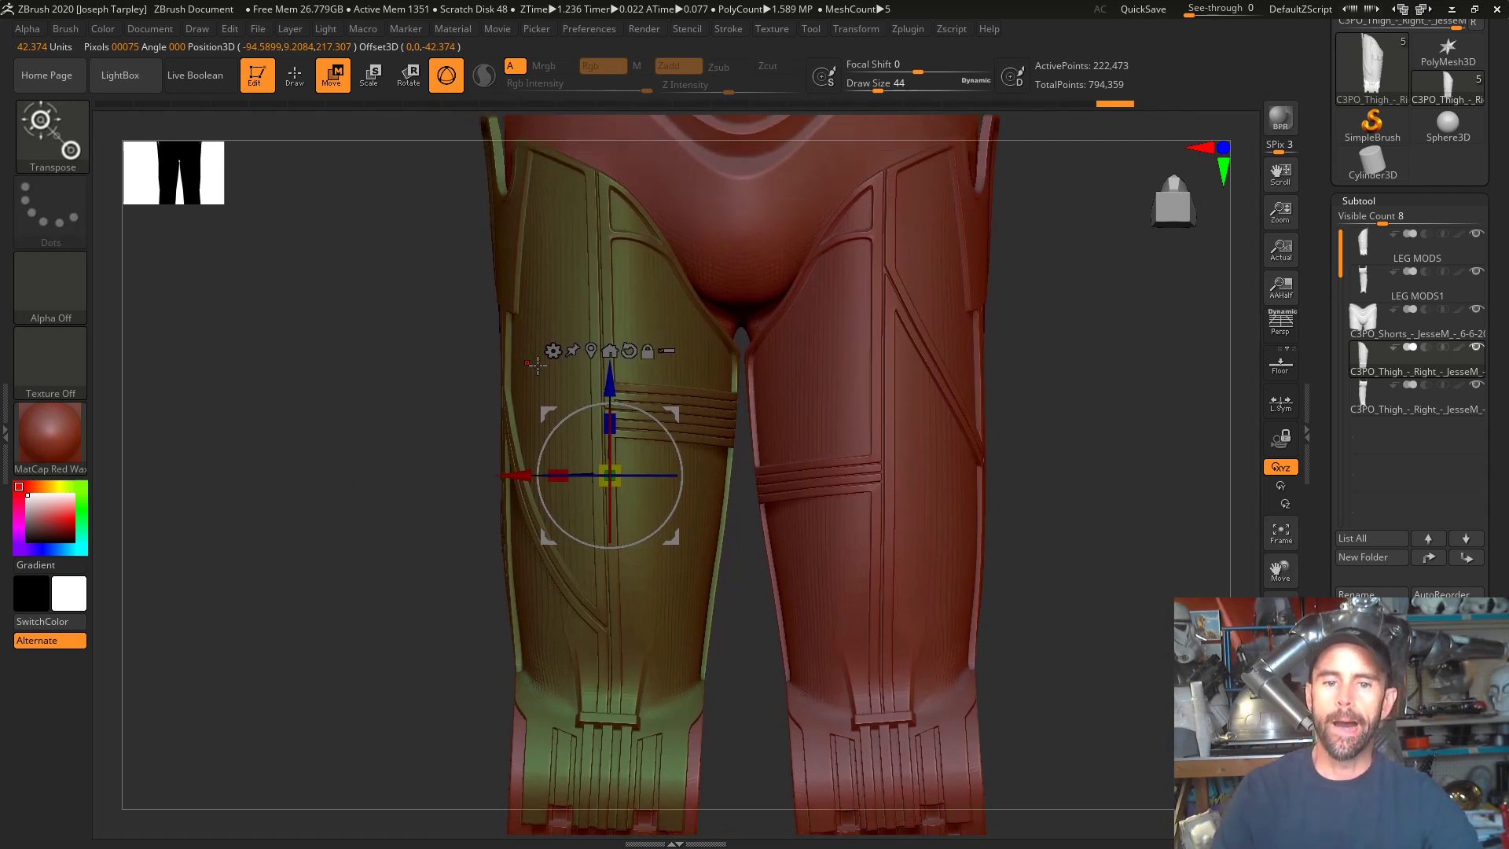
- Try scaling the whole right thigh with the gizmo along its height and width, and undo both changes
drag(611, 424, 618, 409)
key(ctrl+z)
drag(558, 471, 612, 475)
key(ctrl+z)
key(ctrl+z)
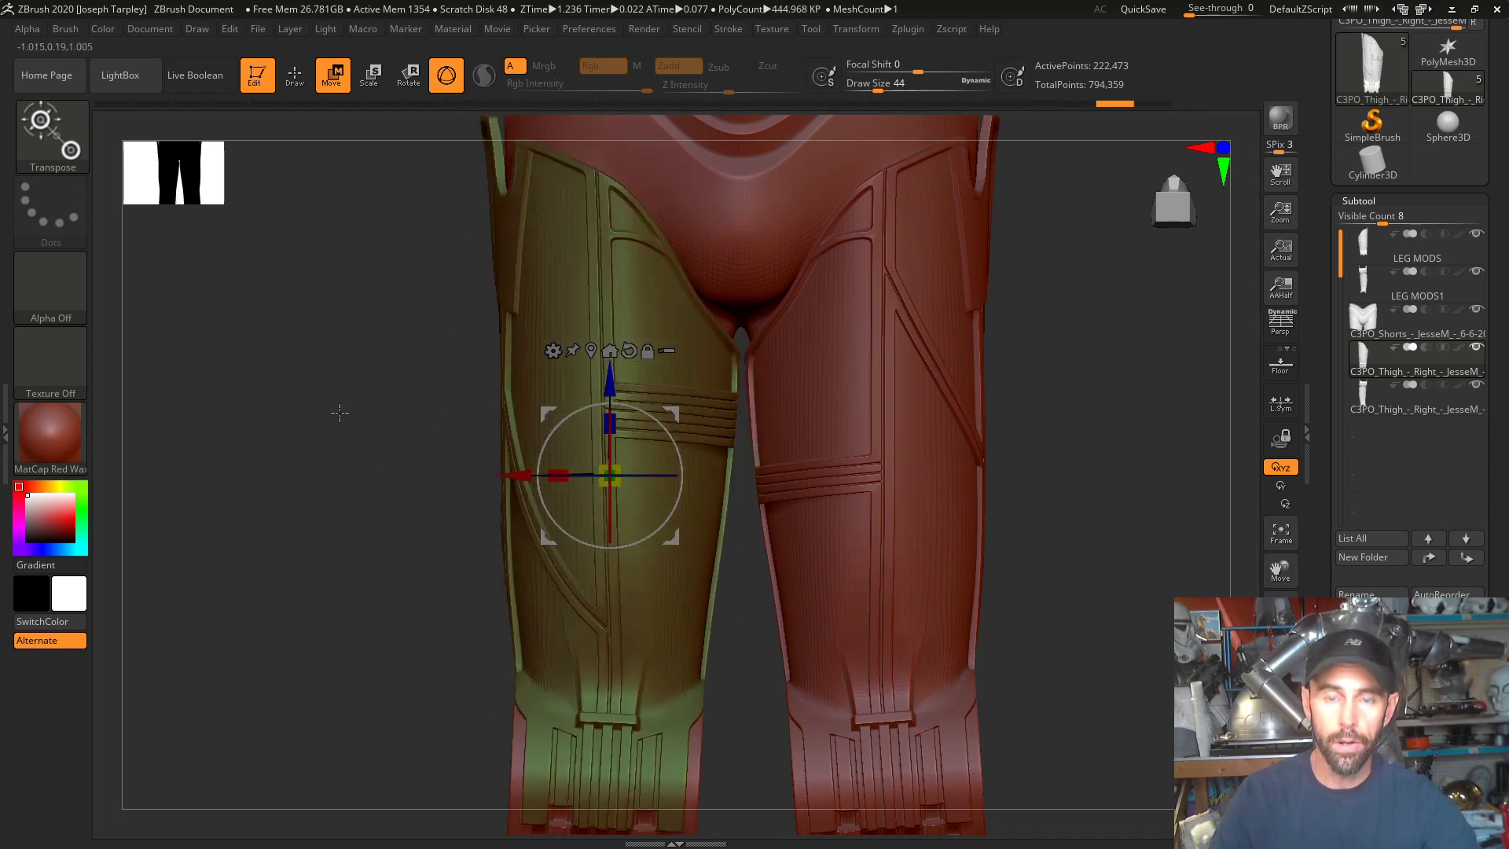
- Apply the gizmo's Deformer cage to the right thigh
alt+drag(401, 565, 386, 389)
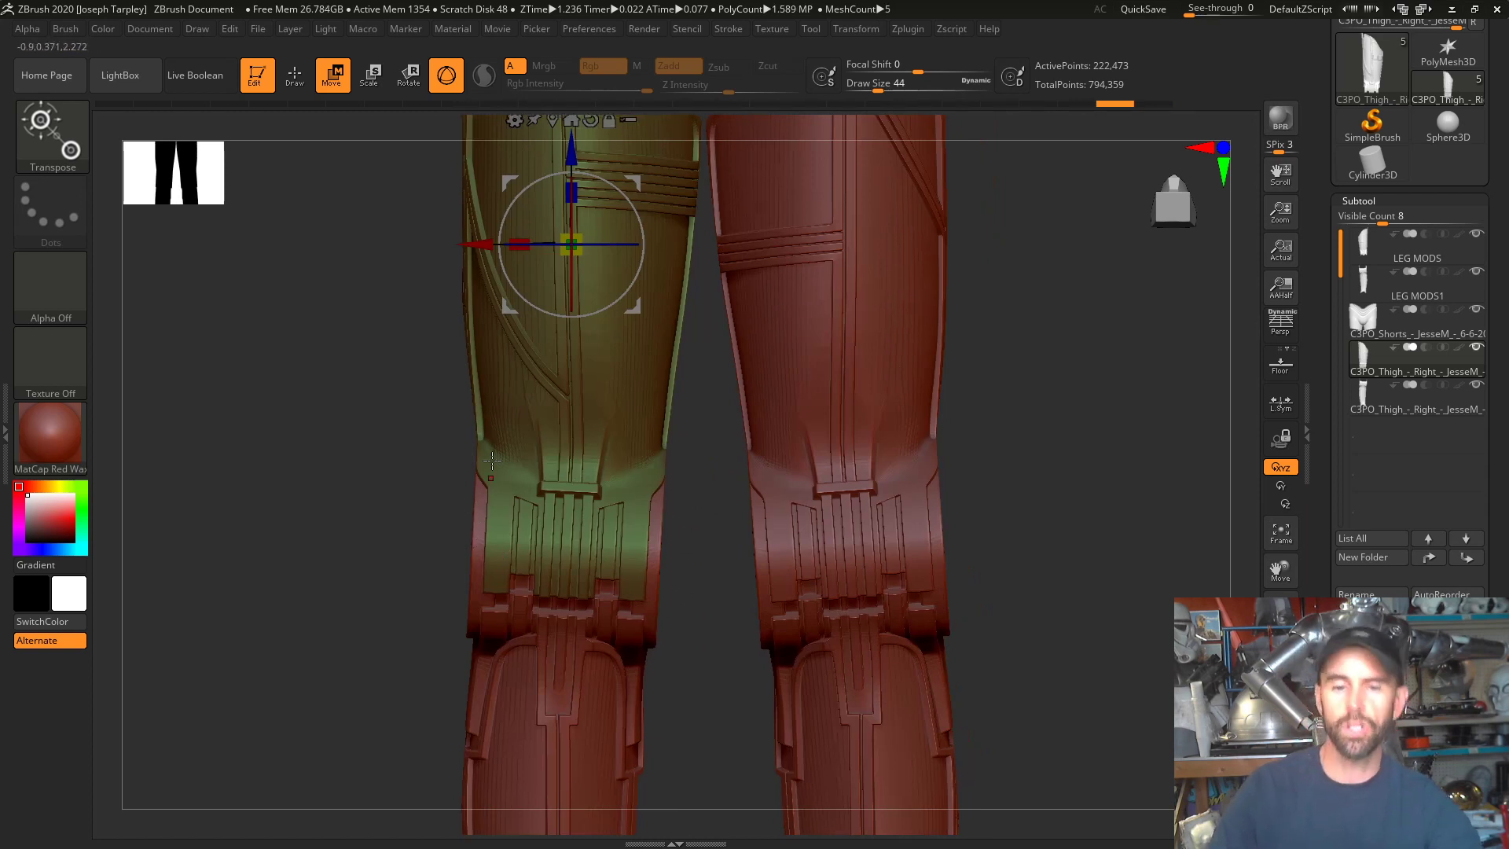
alt+drag(393, 402, 400, 437)
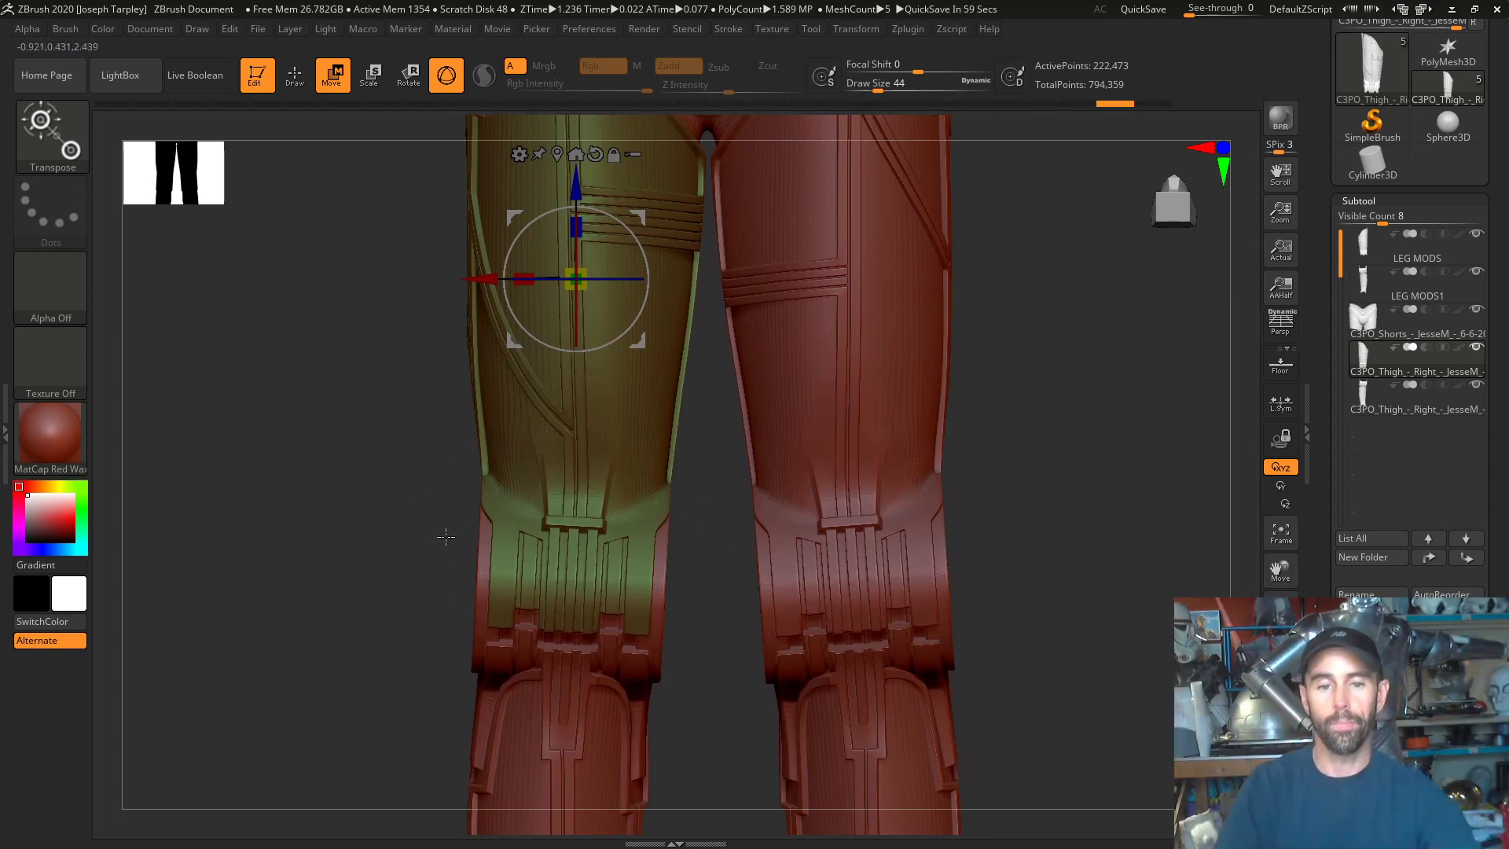
alt+drag(398, 319, 414, 419)
mouse_move(441, 262)
alt+mouse_down()
mouse_move(442, 357)
mouse_move(401, 367)
alt+mouse_up()
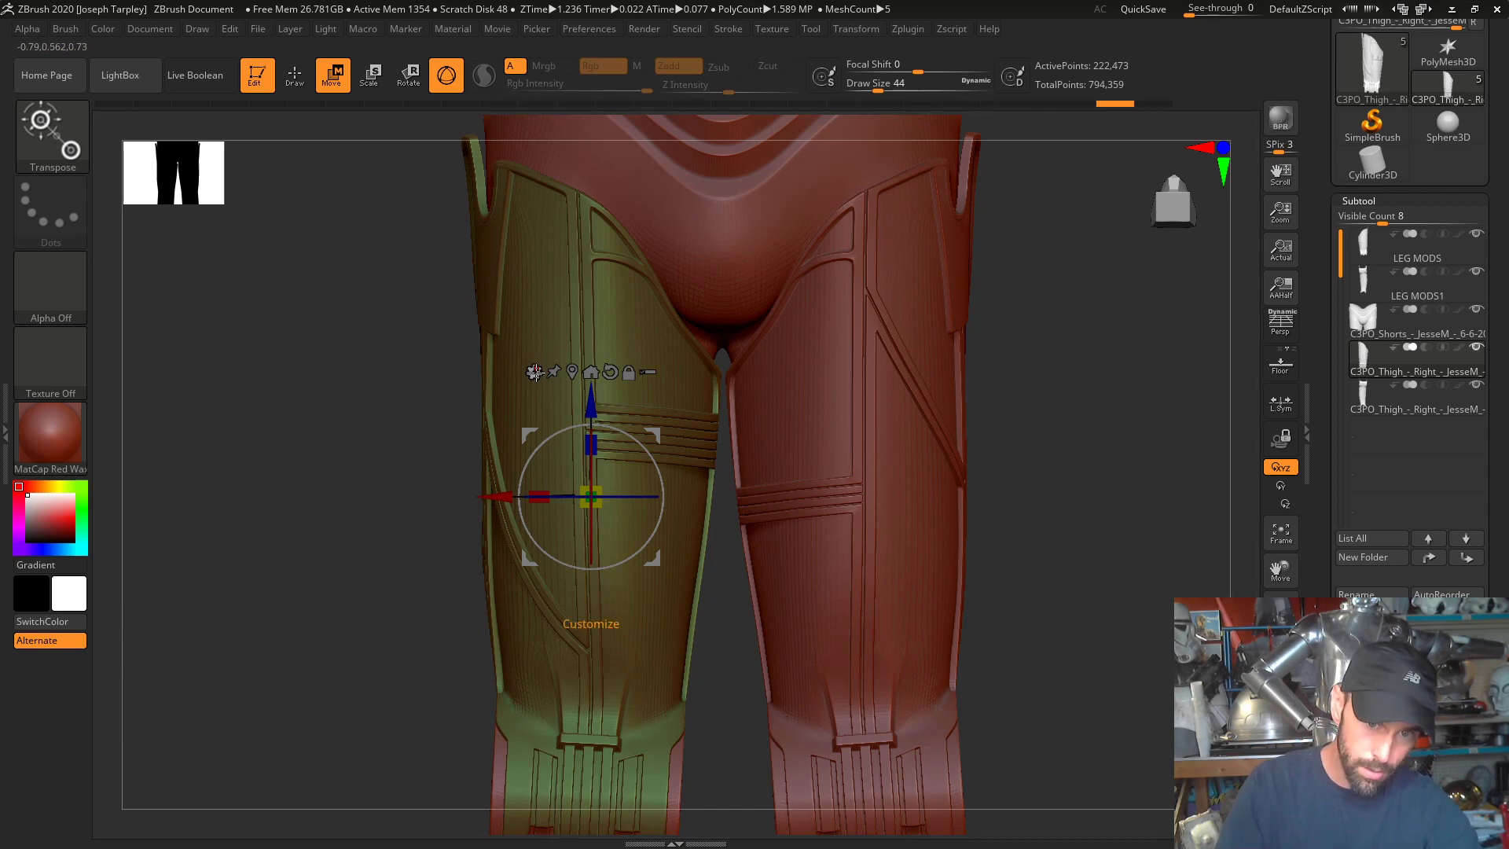
click(534, 371)
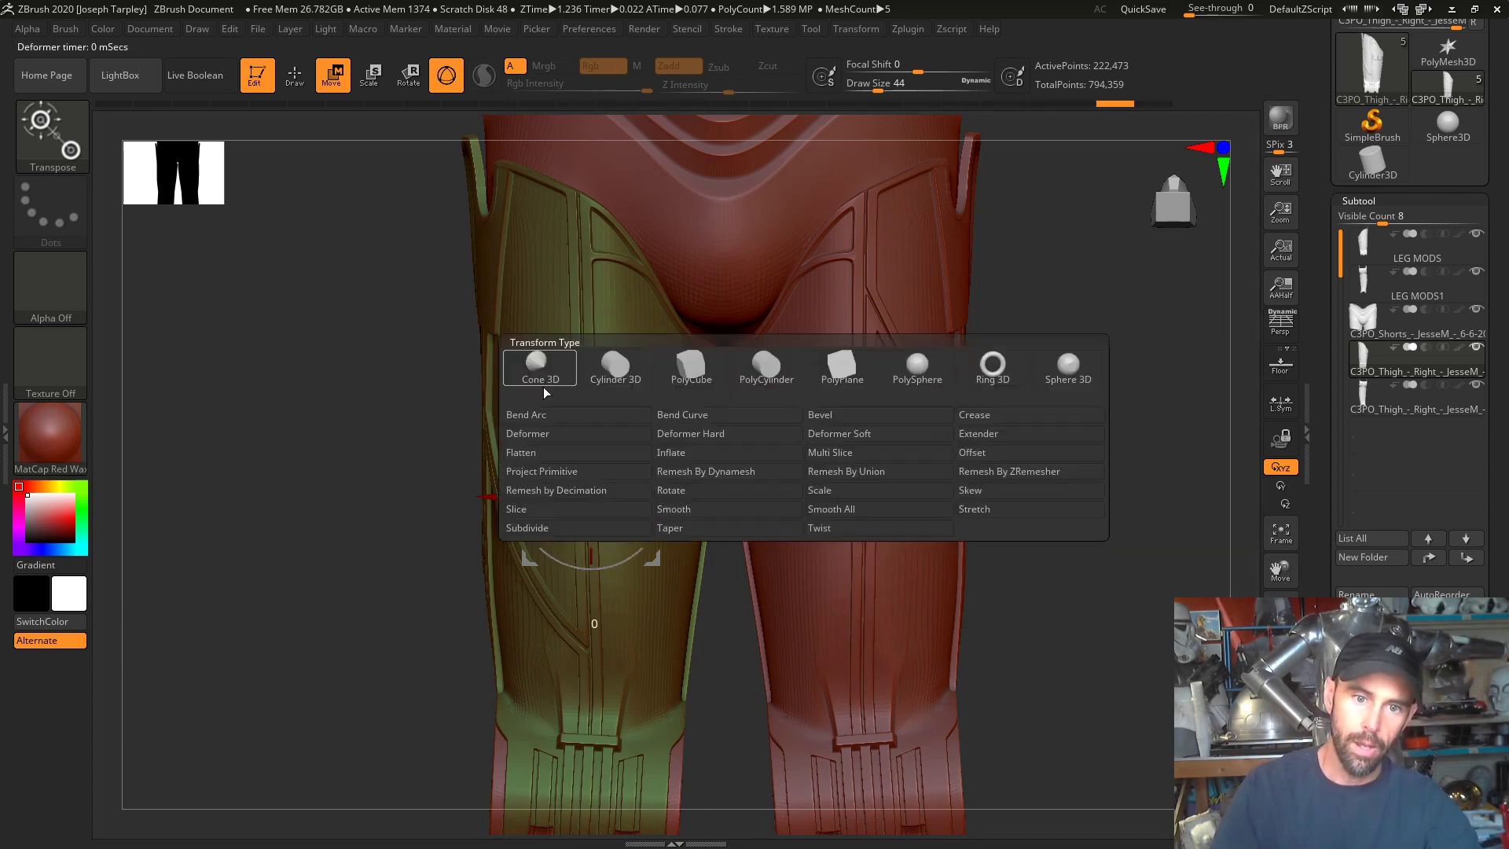
click(547, 437)
mouse_move(364, 460)
alt+mouse_down()
mouse_move(367, 516)
mouse_move(375, 310)
mouse_move(428, 421)
mouse_move(356, 432)
alt+mouse_up()
key(ctrl)
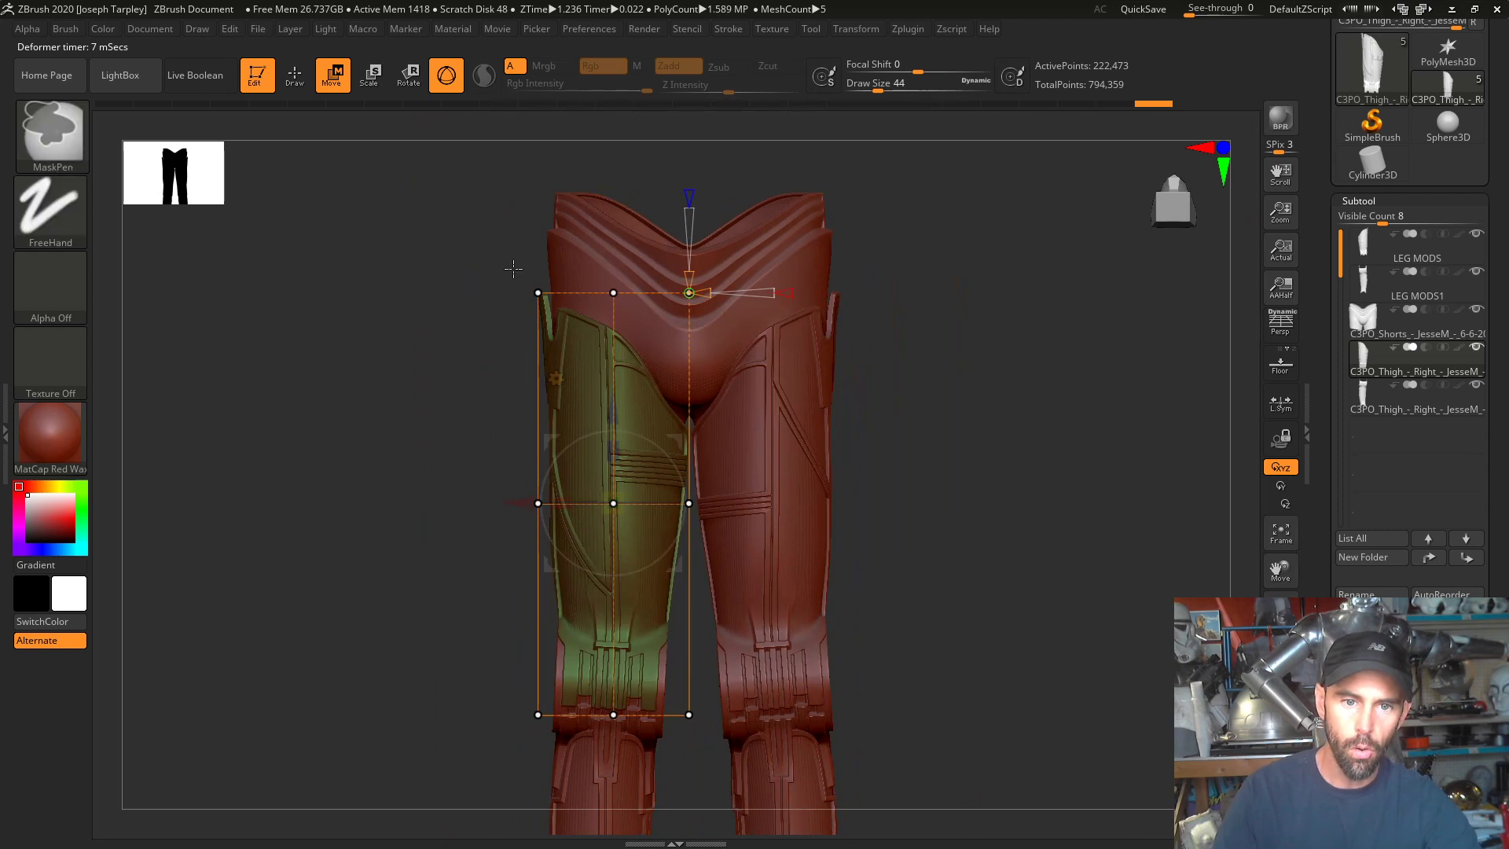
- Try pulling the right thigh's uppermost outer cage point outward, and undo the change and the point selection
ctrl+drag(555, 296, 555, 296)
drag(606, 232, 591, 327)
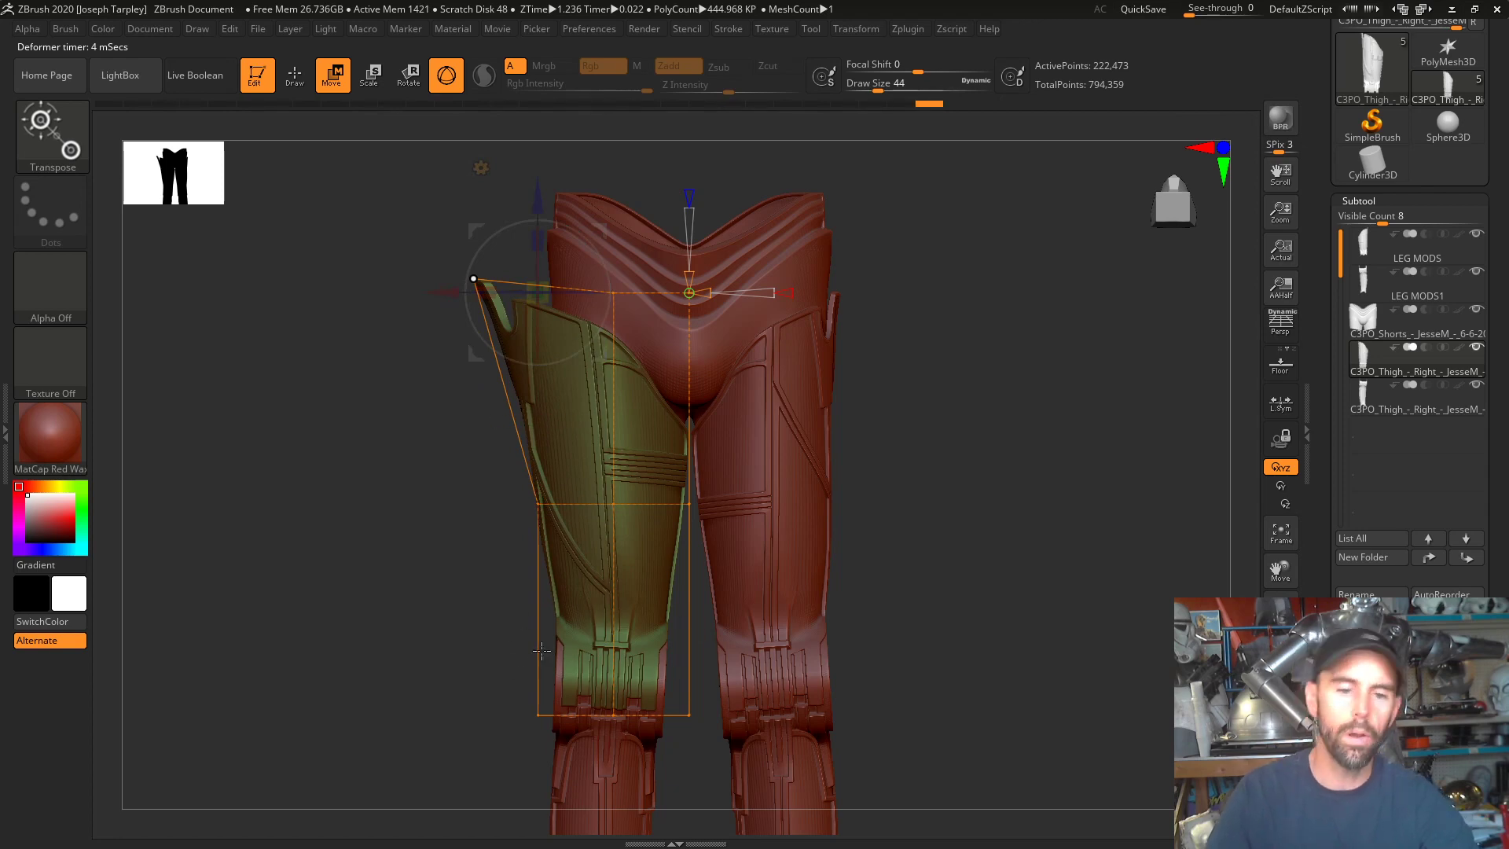
key(ctrl+z)
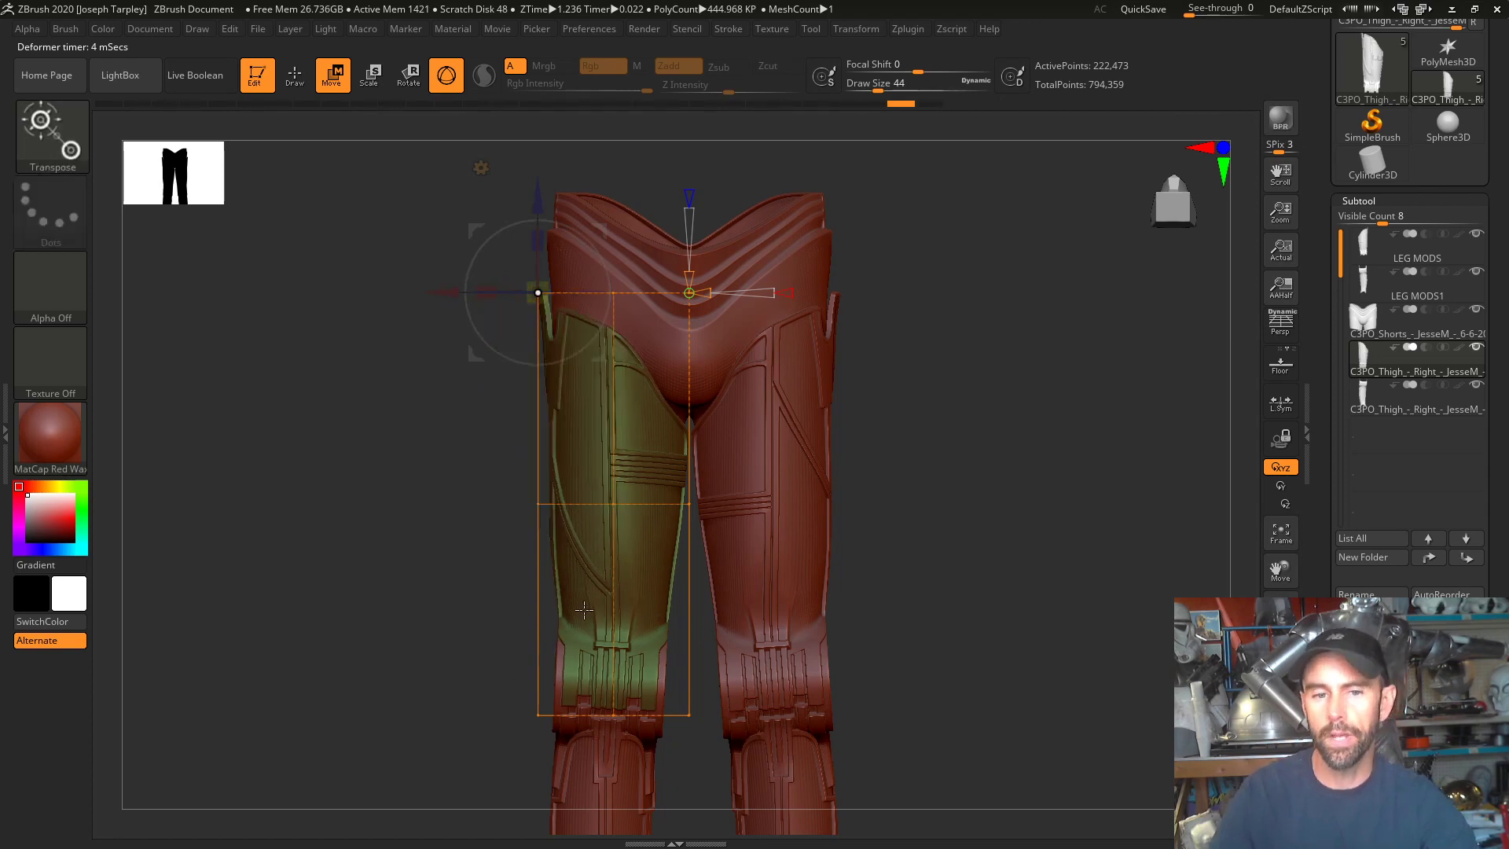
key(ctrl+z)
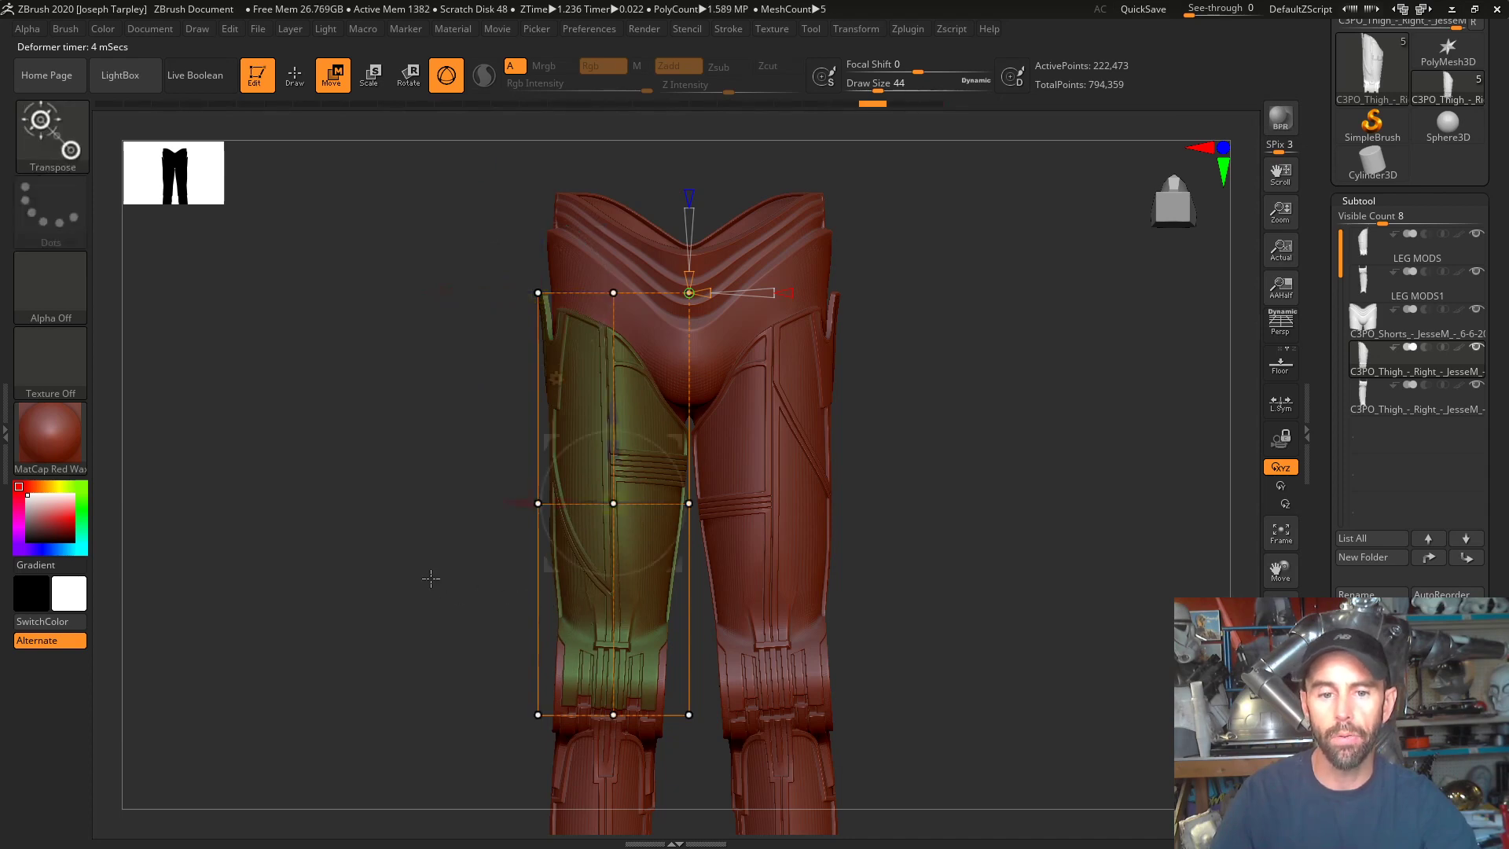
- Increase the right thigh deformer's Z Divide to 7
drag(404, 532, 411, 482)
alt+drag(446, 352, 438, 421)
drag(708, 220, 710, 219)
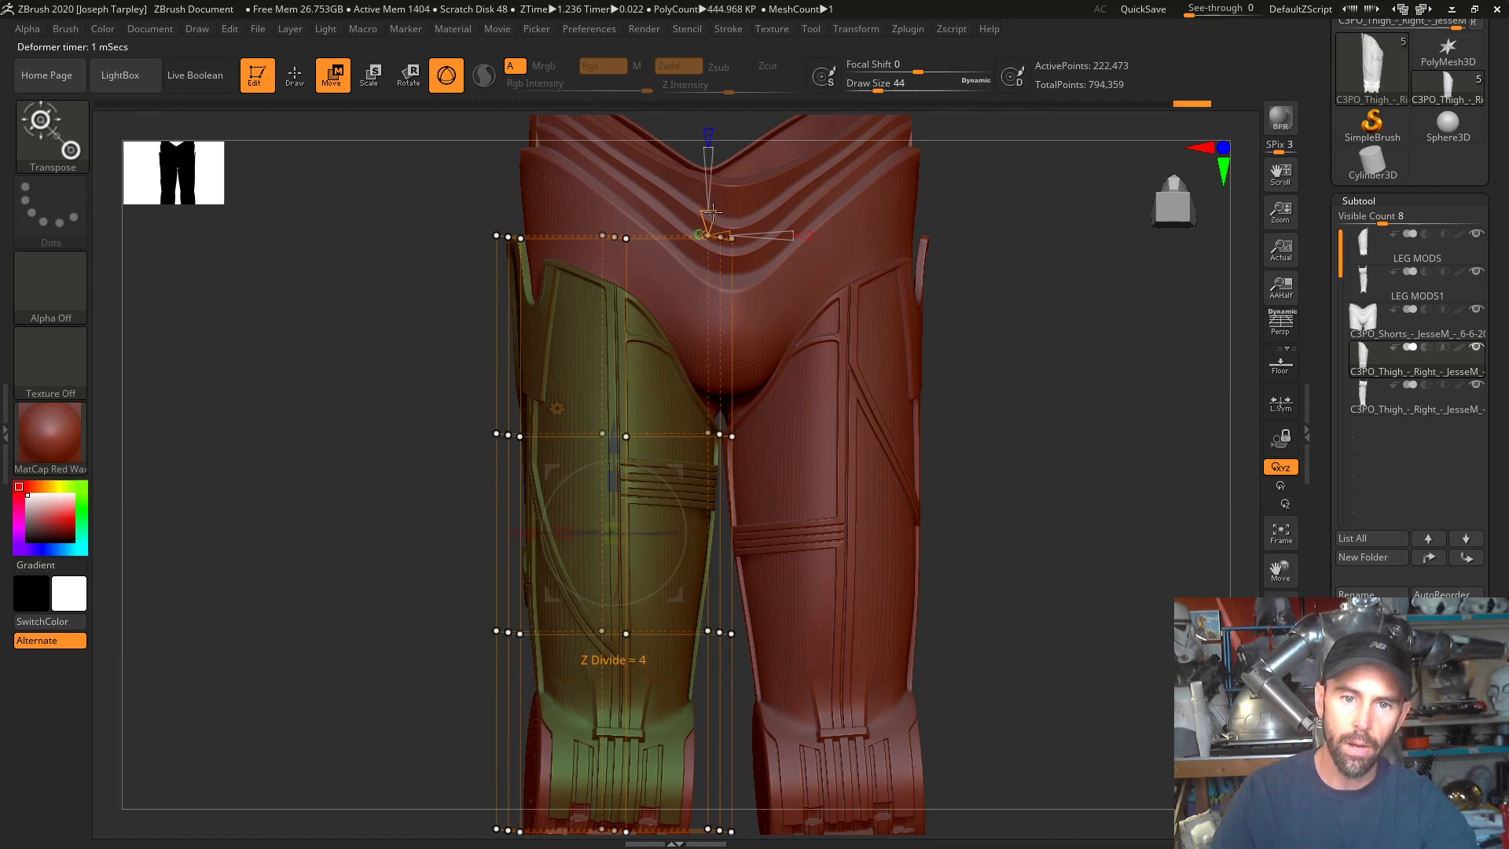
drag(709, 213, 710, 210)
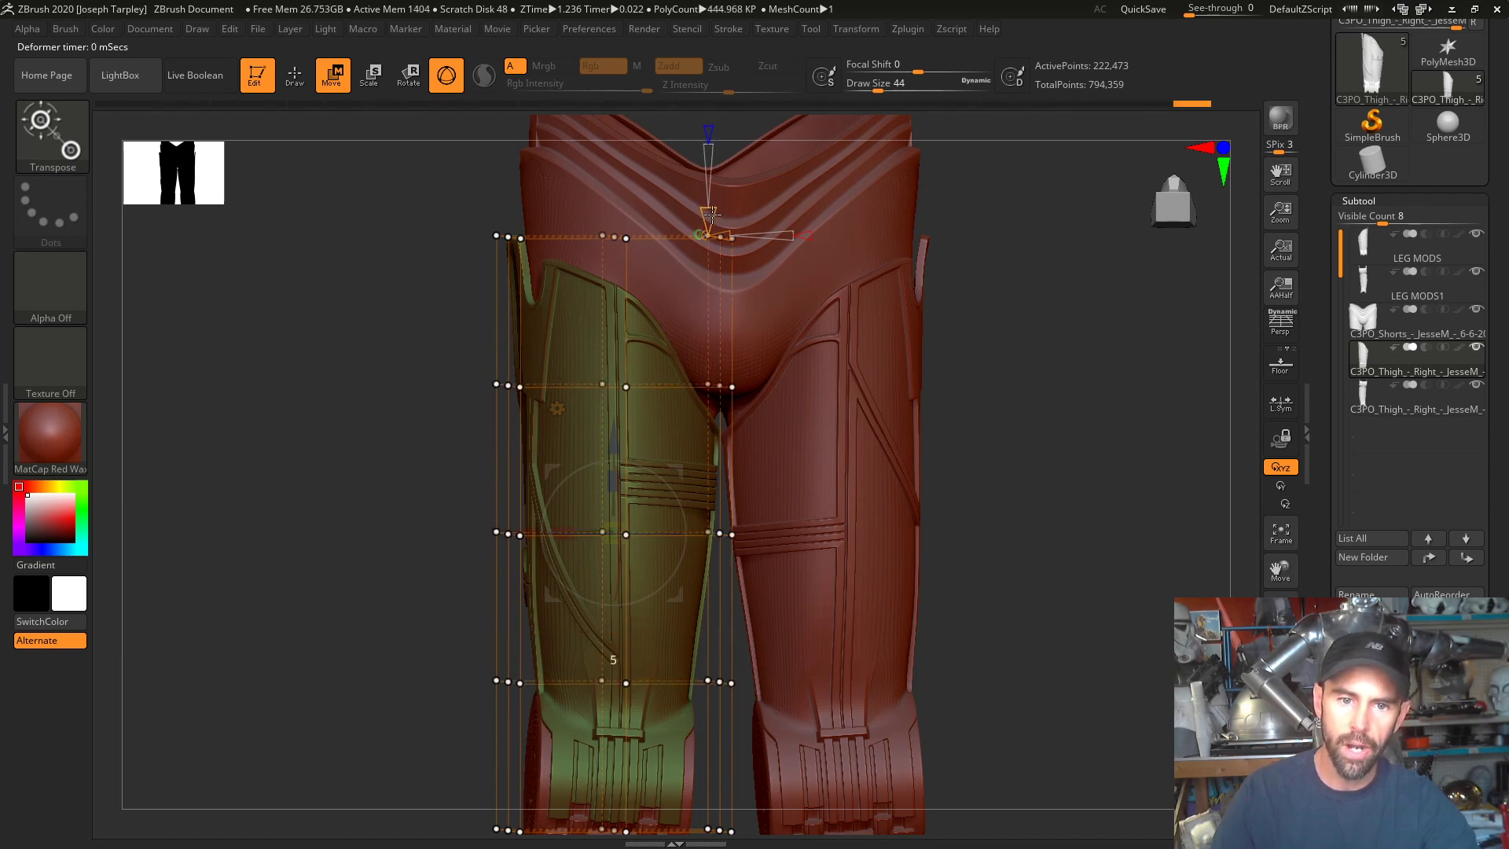
shift+drag(977, 286, 984, 282)
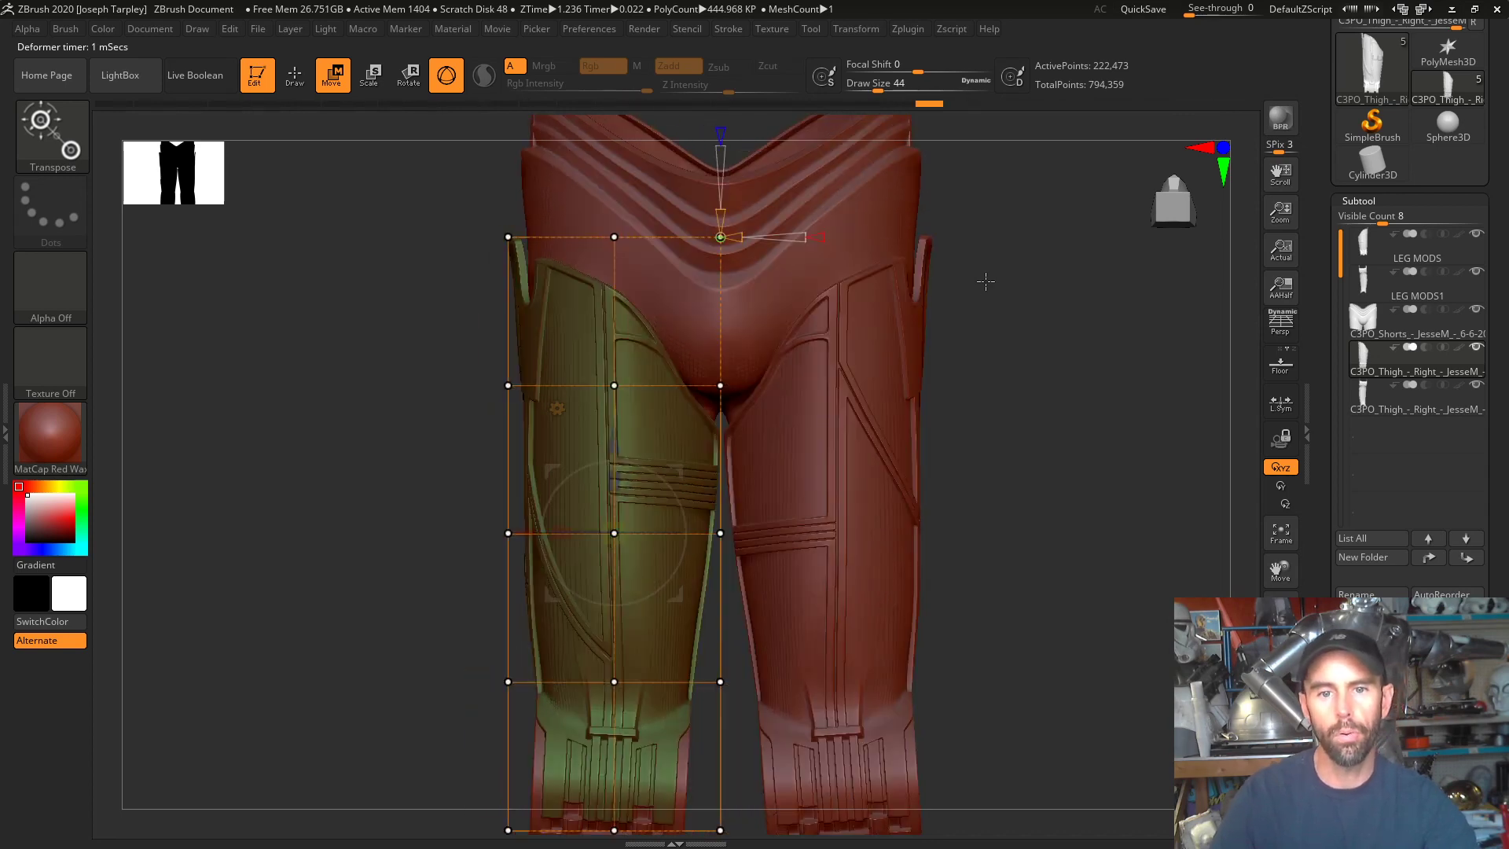
drag(720, 211, 726, 209)
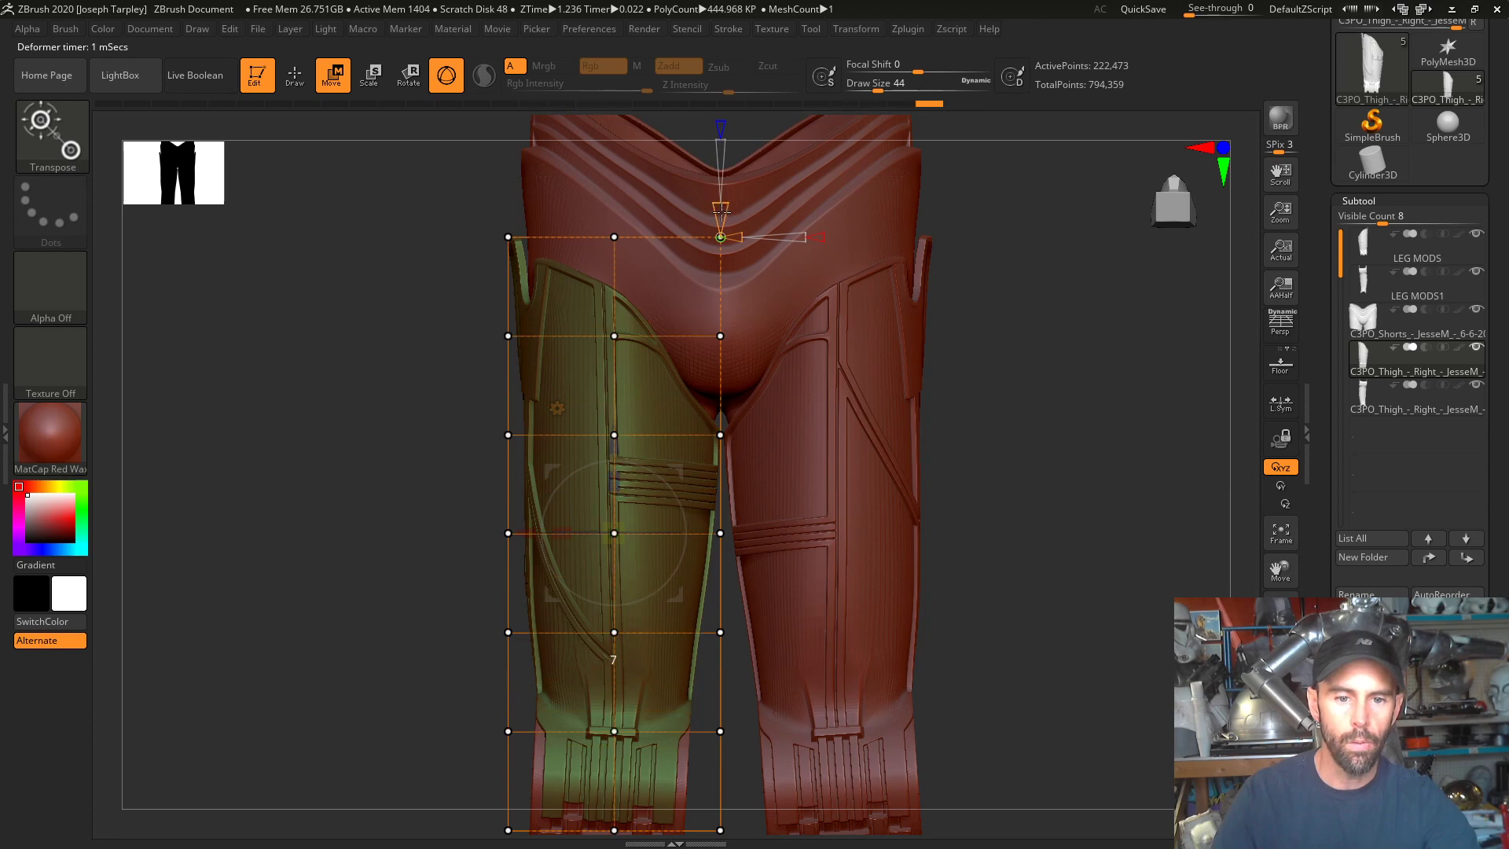
- Try shifting the two uppermost outer cage points of the right thigh, and undo it
ctrl+drag(458, 195, 585, 340)
drag(572, 221, 519, 200)
key(ctrl+z)
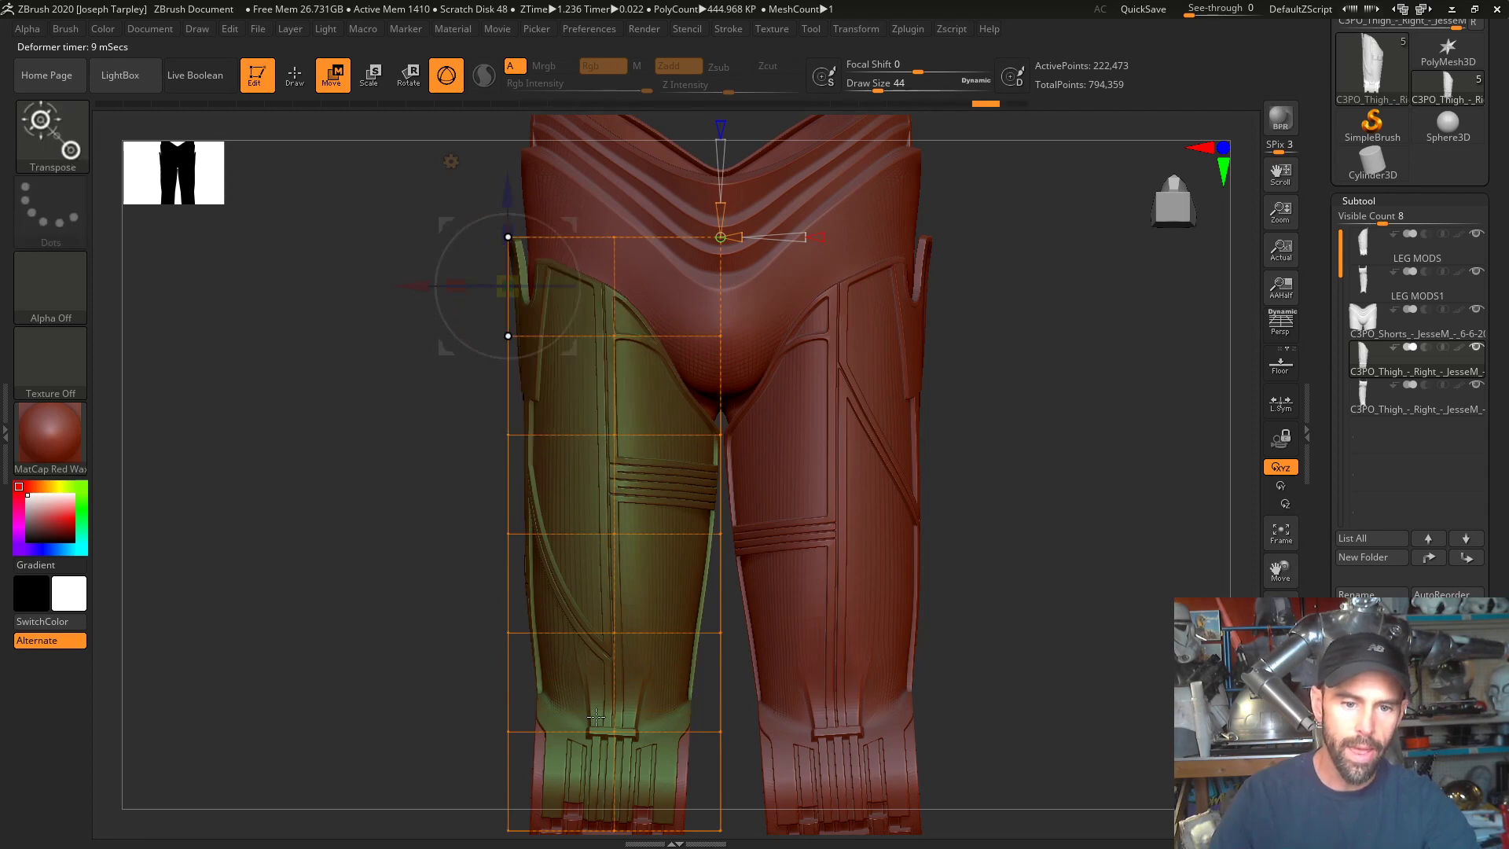
- Try flaring the right thigh outward by rotating its upper outer cage points, using the third and fourth rows as pivots
ctrl+drag(399, 188, 574, 463)
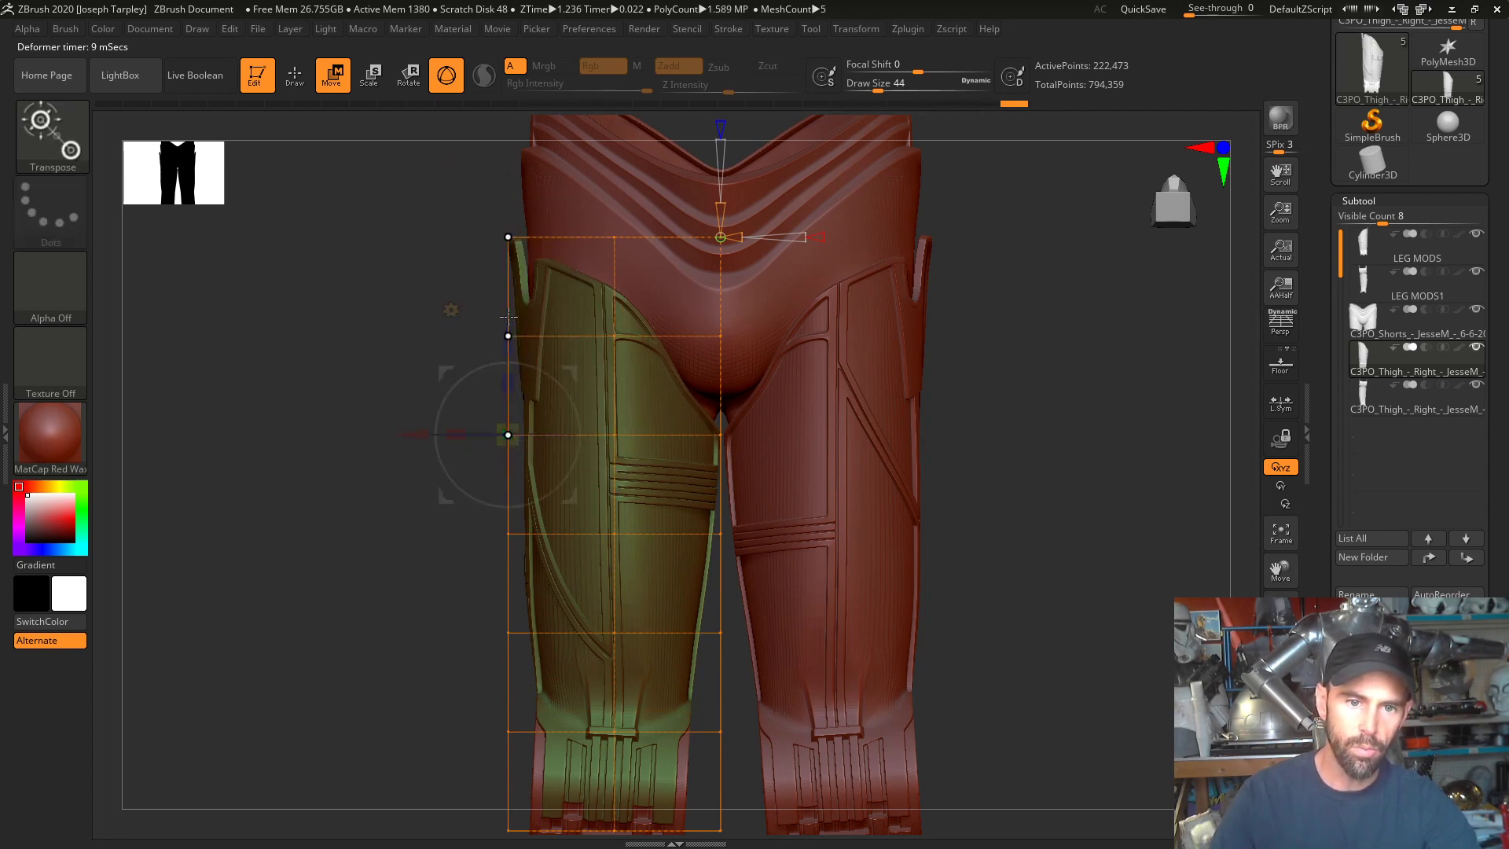
drag(570, 402, 574, 404)
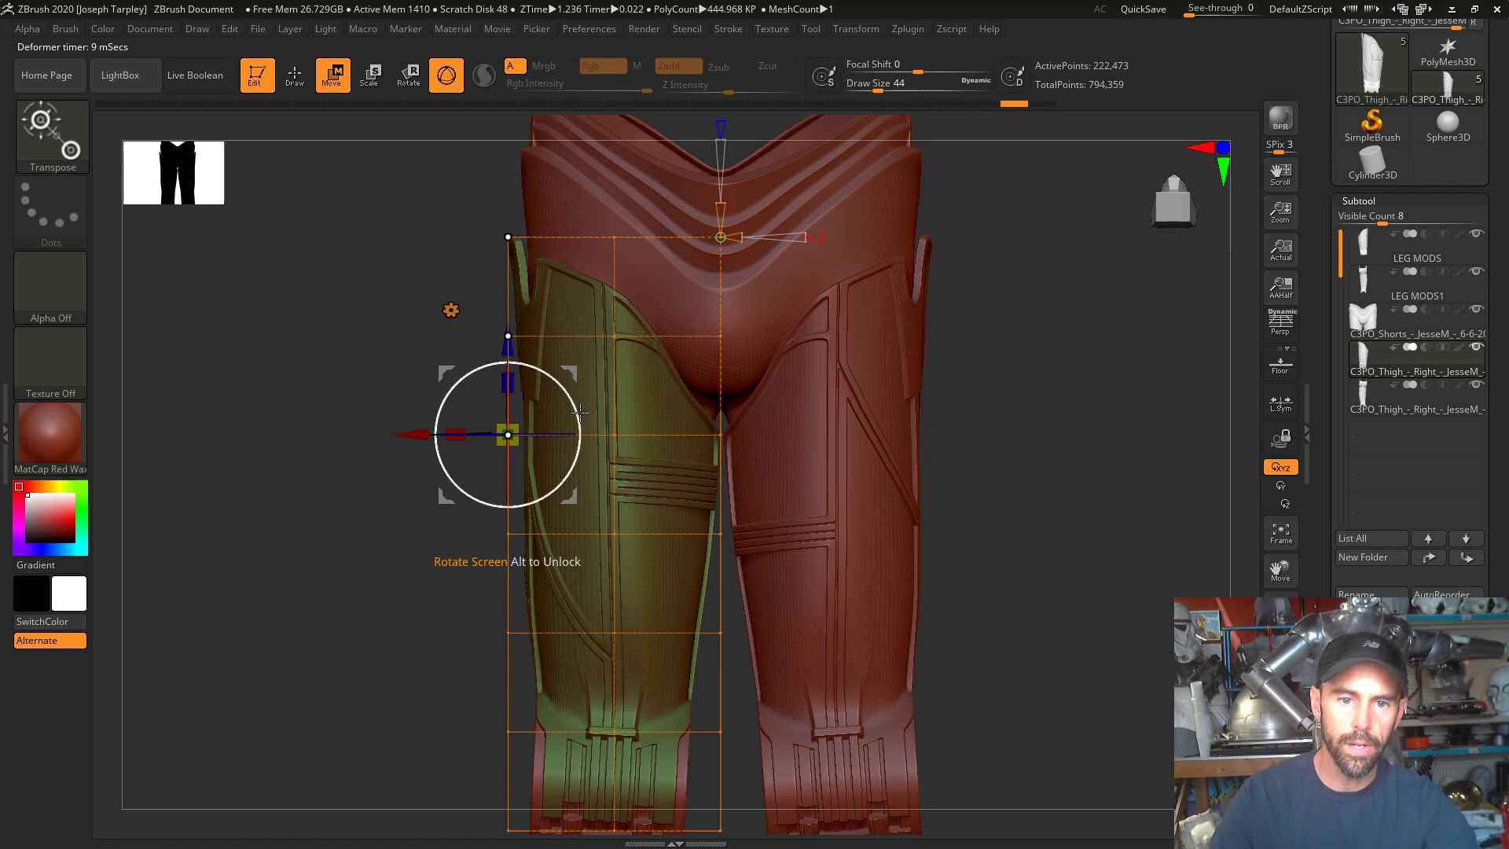
mouse_move(399, 539)
mouse_down()
mouse_move(435, 559)
mouse_move(390, 549)
mouse_up()
key(ctrl+z)
key(ctrl+z)
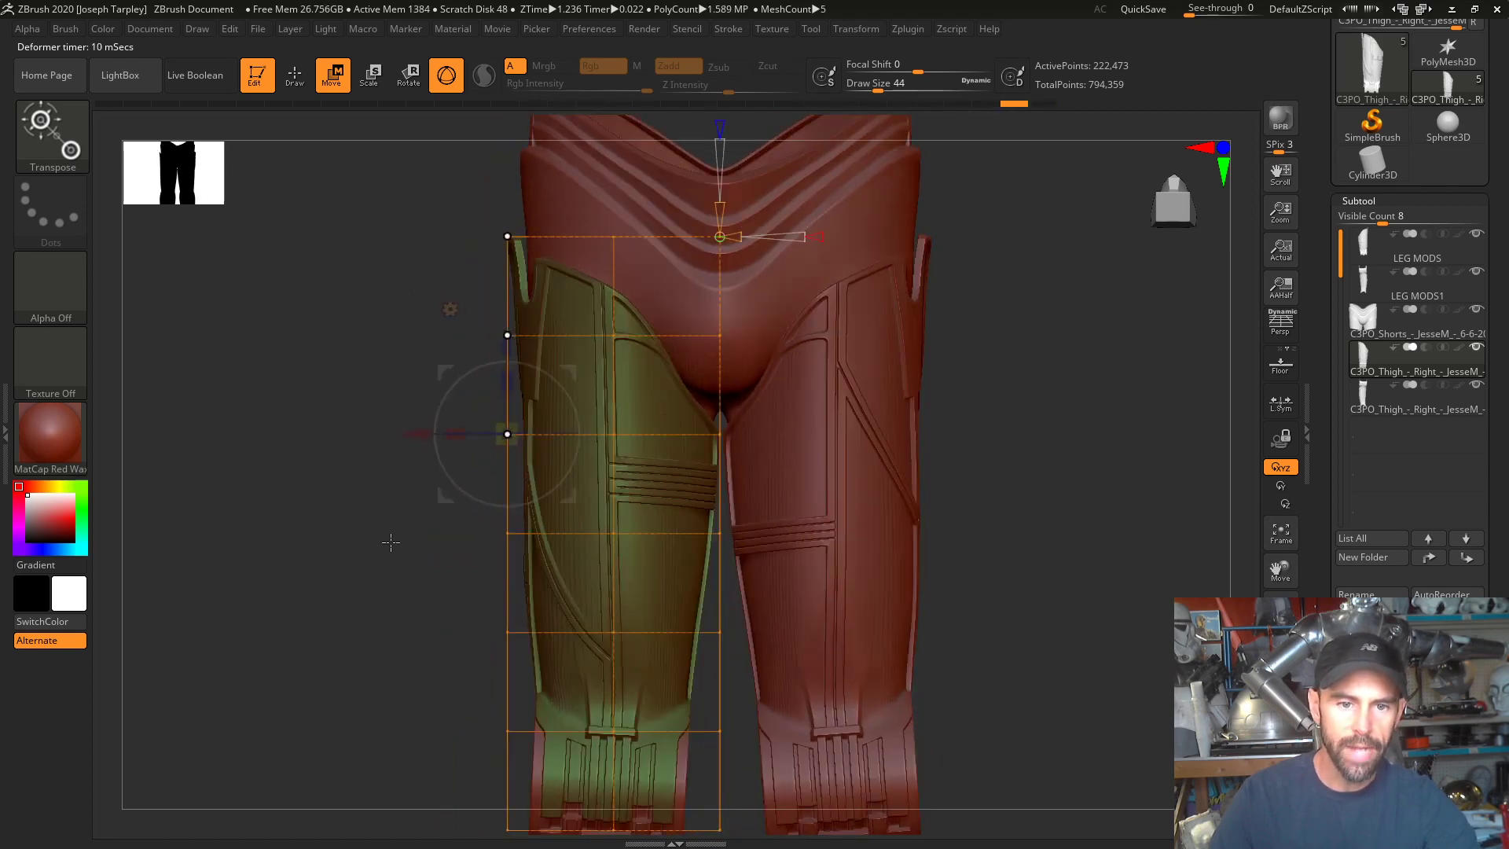
ctrl+drag(460, 511, 547, 554)
drag(571, 487, 571, 488)
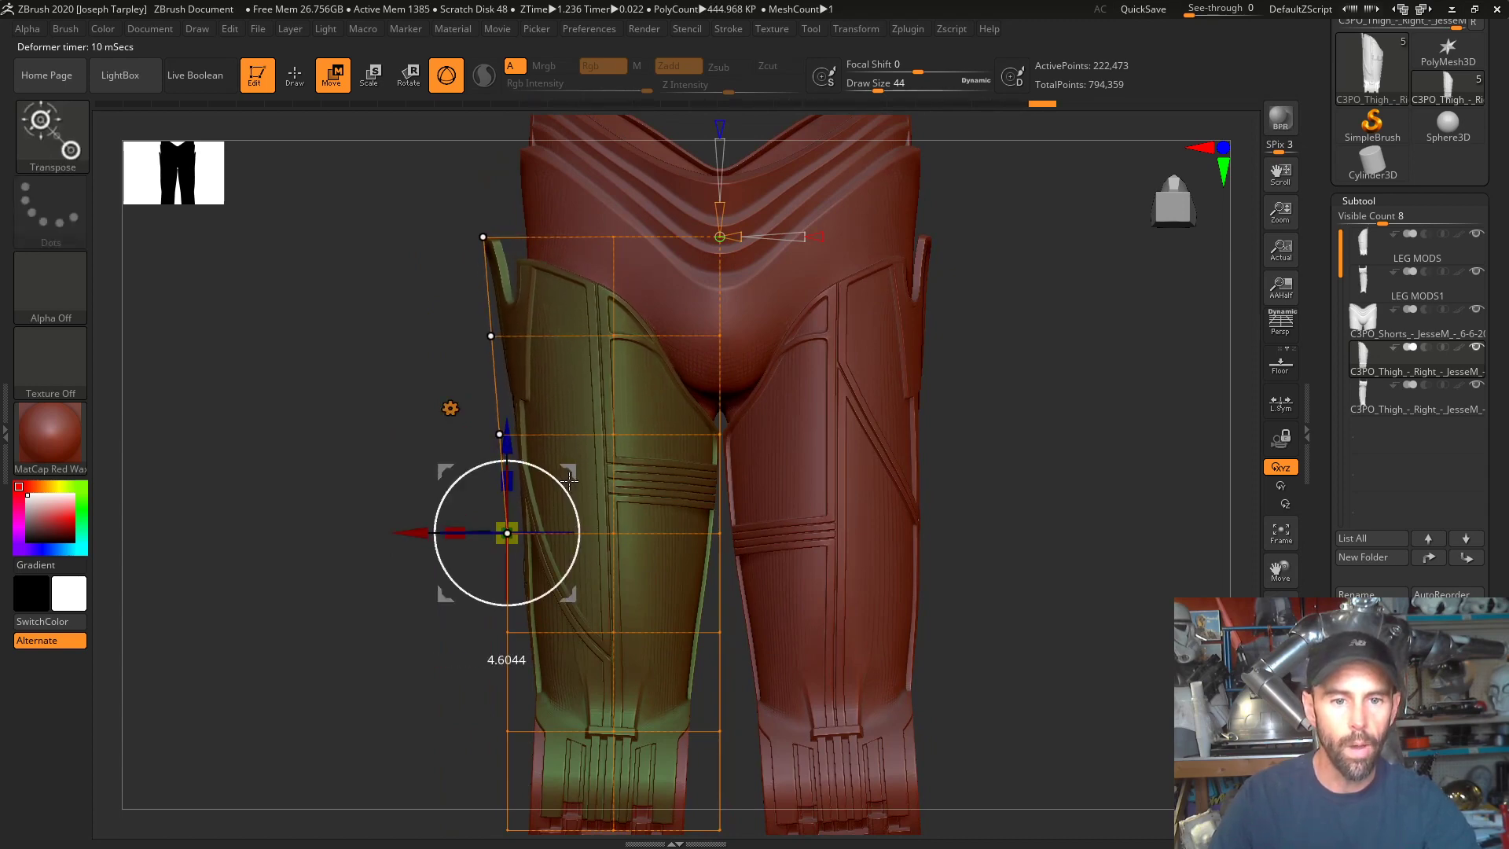
- Try selecting the upper four rows of the right thigh's cage points, working from the front and side
ctrl+drag(422, 196, 798, 482)
ctrl+drag(434, 190, 798, 522)
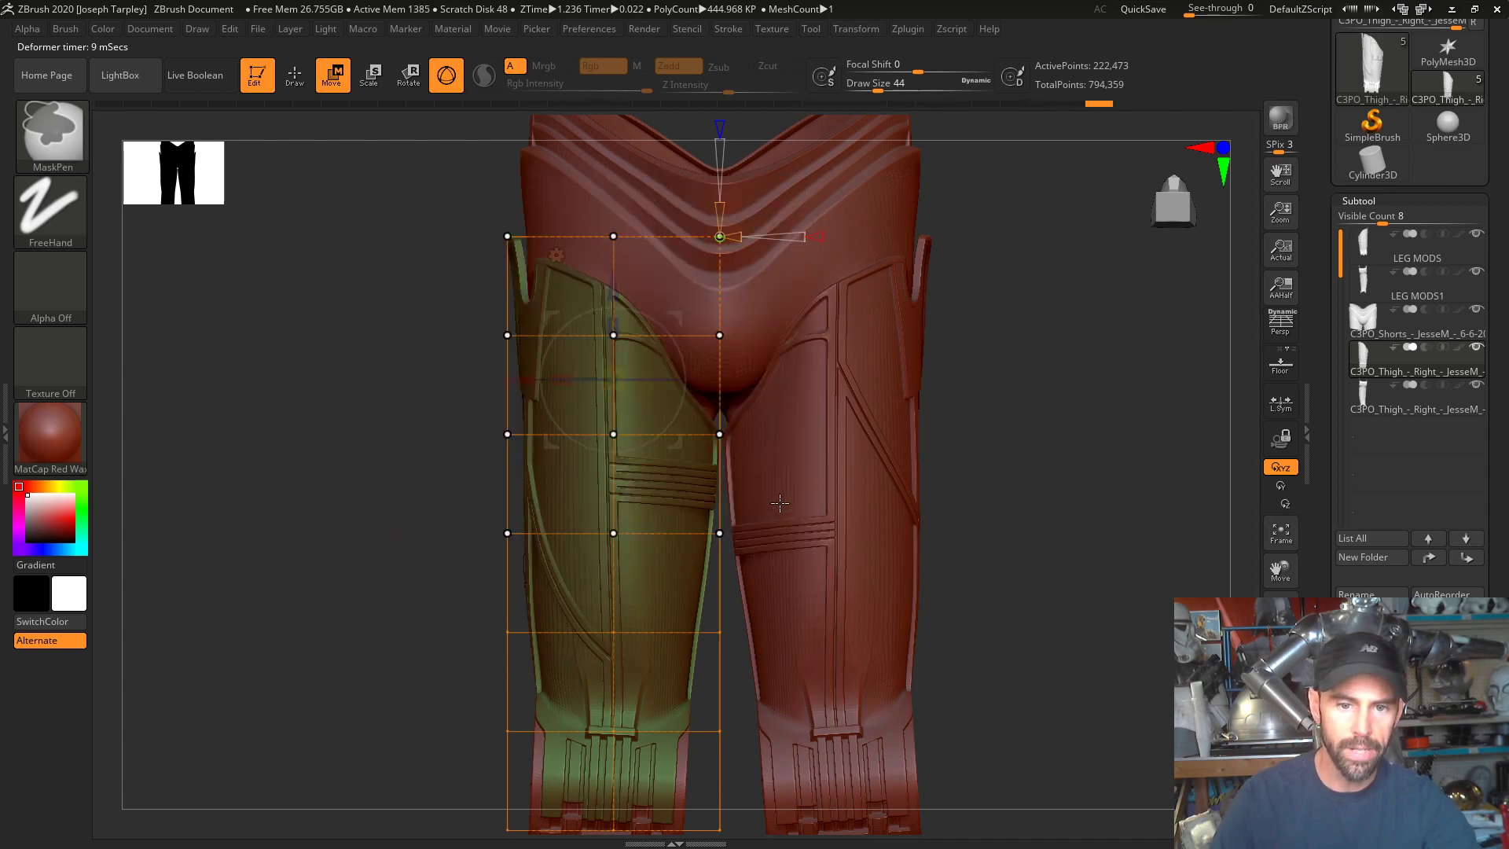
drag(566, 370, 553, 371)
ctrl+drag(453, 523, 786, 557)
drag(572, 325, 557, 320)
mouse_move(411, 492)
mouse_down()
mouse_move(550, 480)
mouse_move(378, 509)
mouse_move(432, 573)
mouse_move(361, 579)
mouse_move(396, 575)
mouse_move(381, 511)
mouse_move(437, 505)
mouse_move(511, 401)
mouse_move(410, 503)
mouse_move(422, 493)
mouse_up()
key(ctrl)
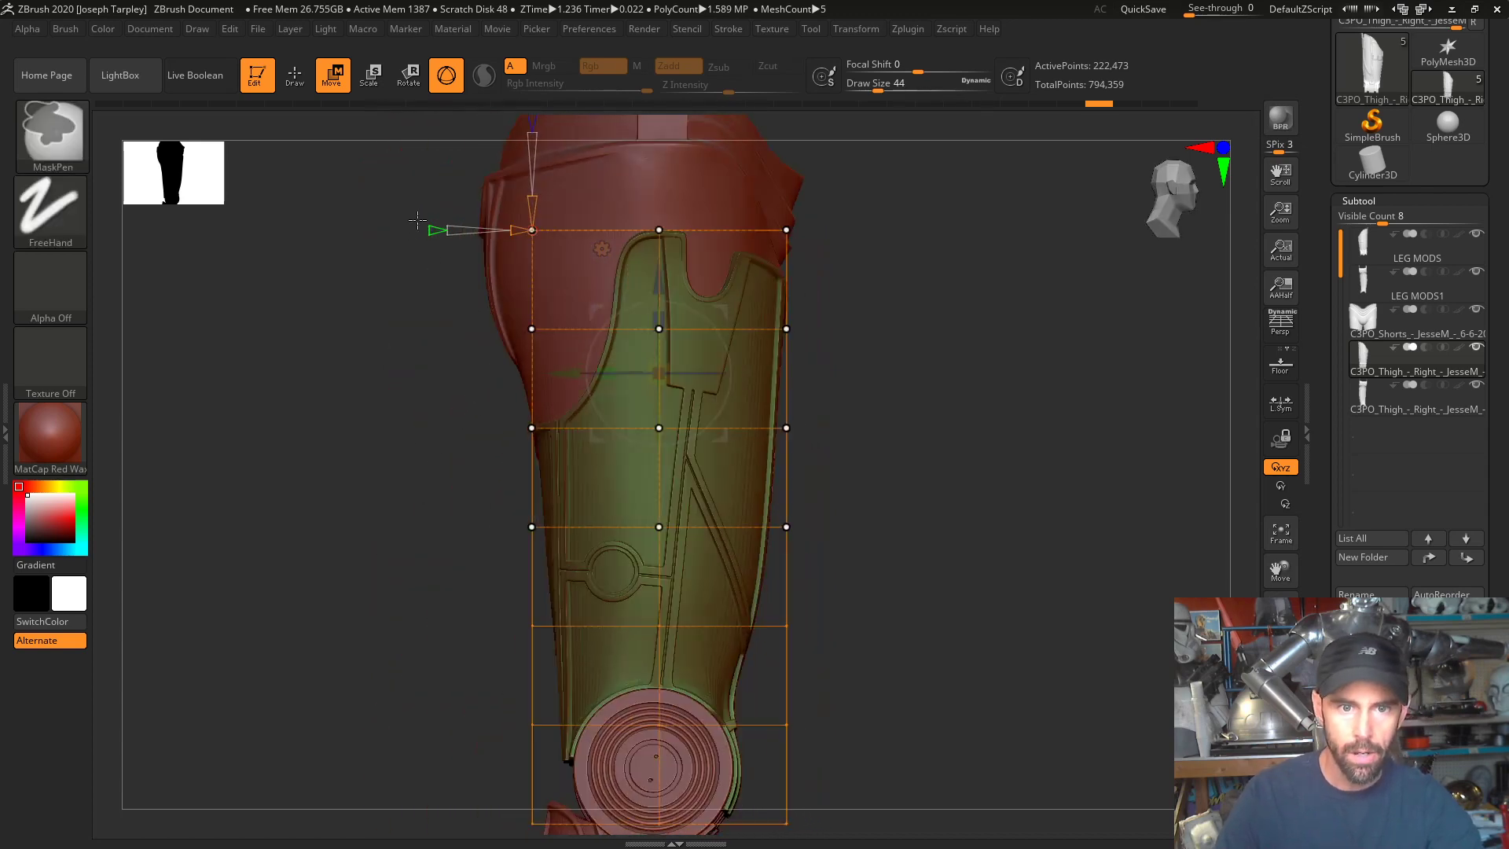
- Try pulling the right thigh's three uppermost rear cage points backward in side view, and undo the move
ctrl+drag(409, 177, 588, 434)
ctrl+drag(419, 170, 583, 433)
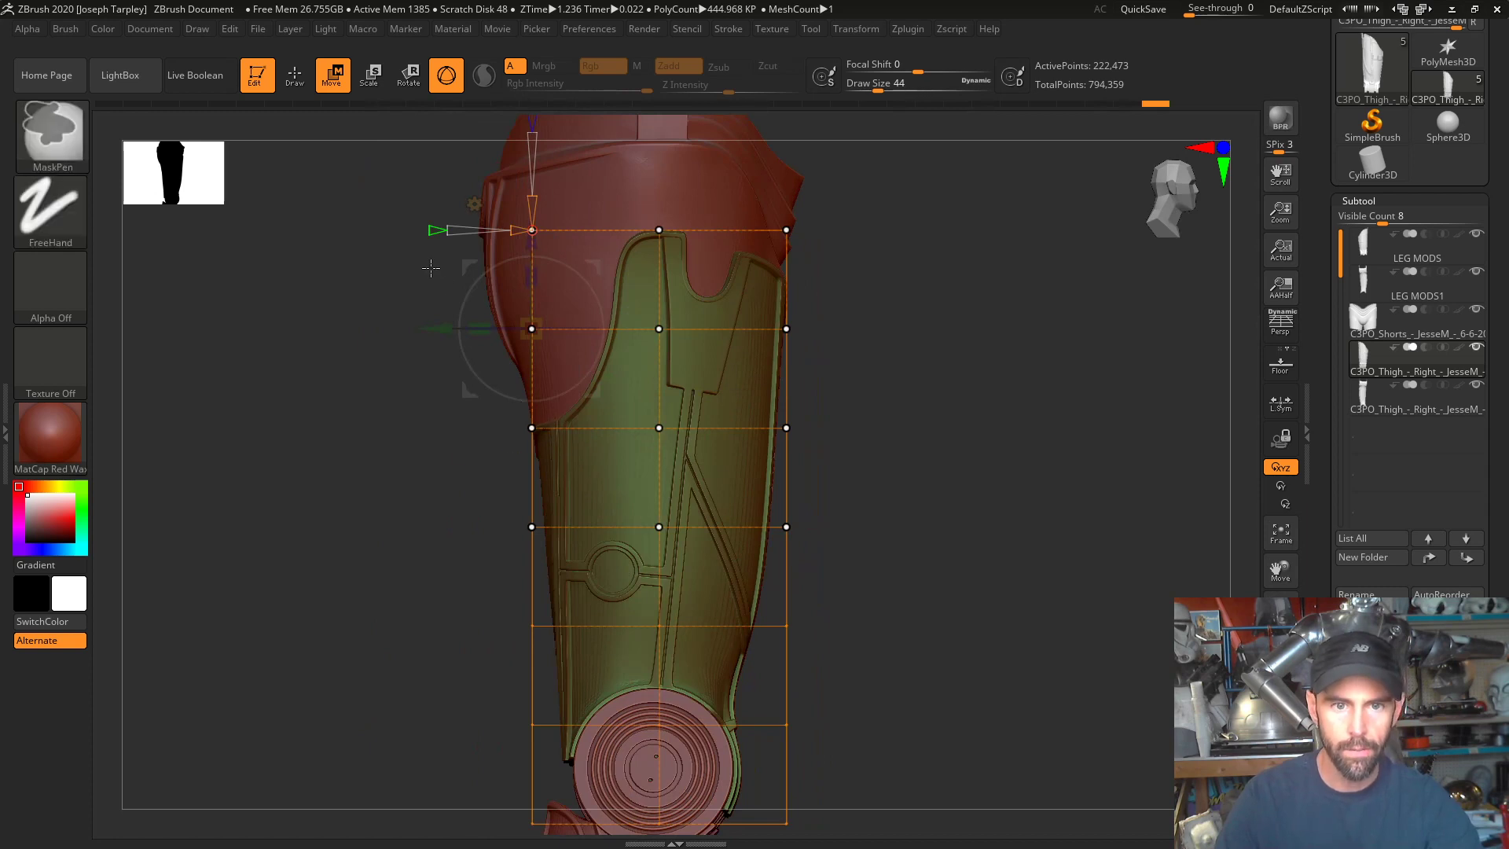
ctrl+drag(414, 192, 995, 810)
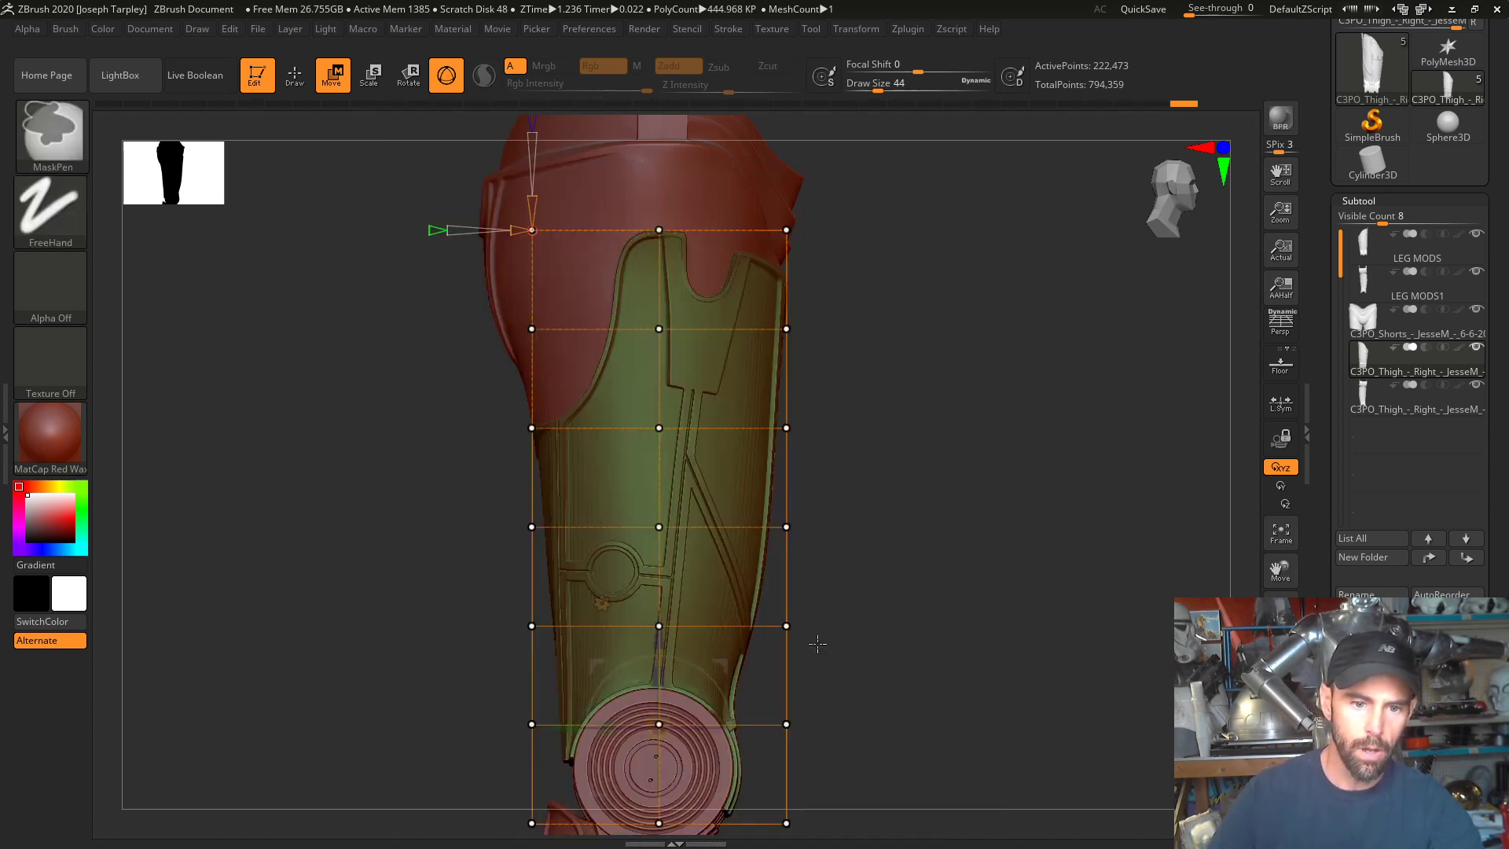
ctrl+drag(391, 164, 597, 490)
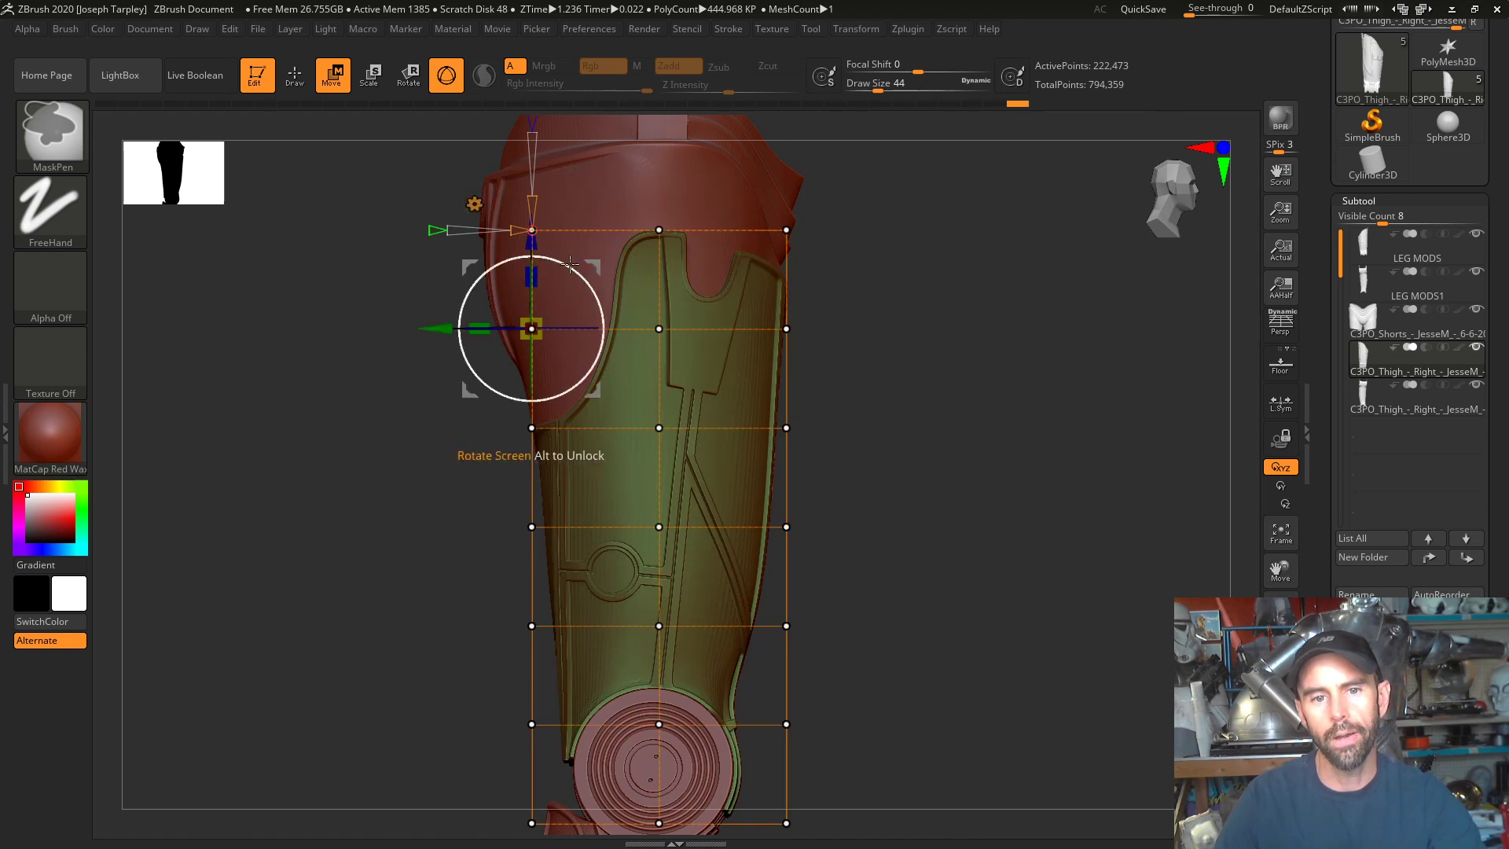
ctrl+alt+drag(434, 186, 597, 474)
ctrl+alt+drag(422, 186, 600, 423)
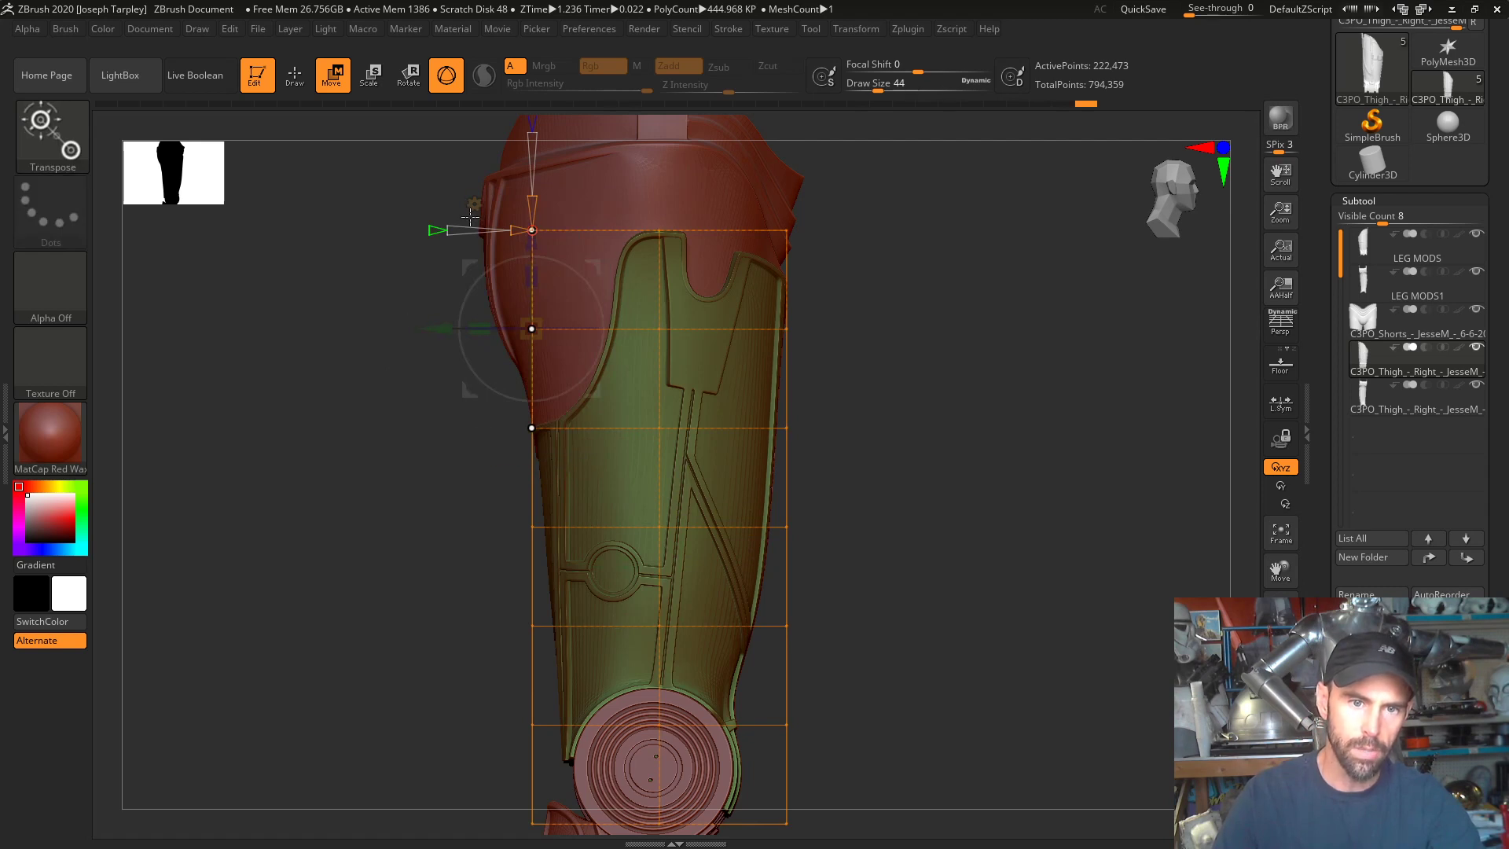
mouse_move(439, 228)
mouse_down()
mouse_move(422, 322)
mouse_move(445, 322)
mouse_up()
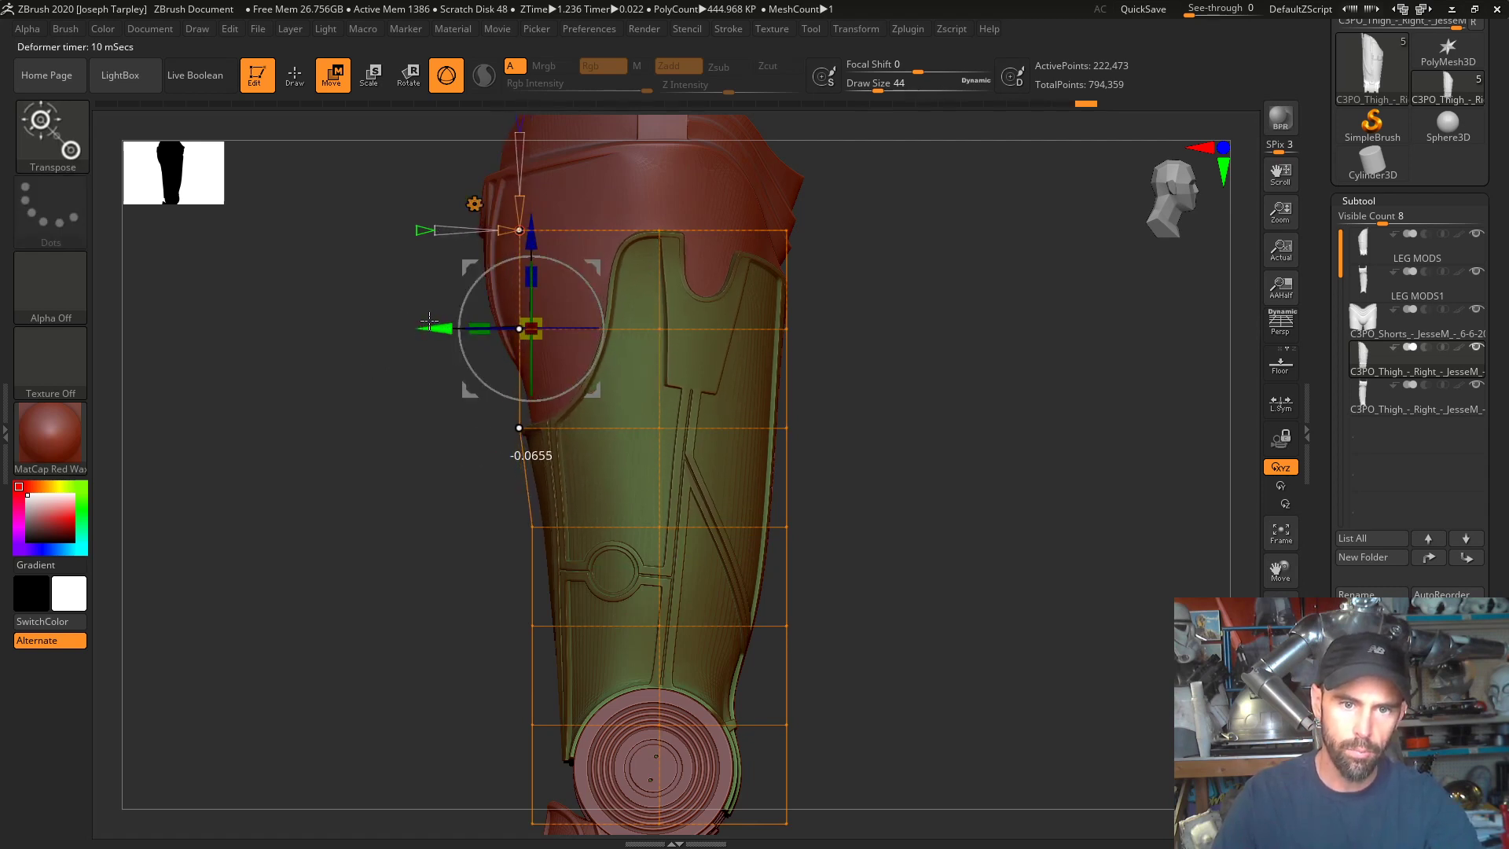
key(ctrl)
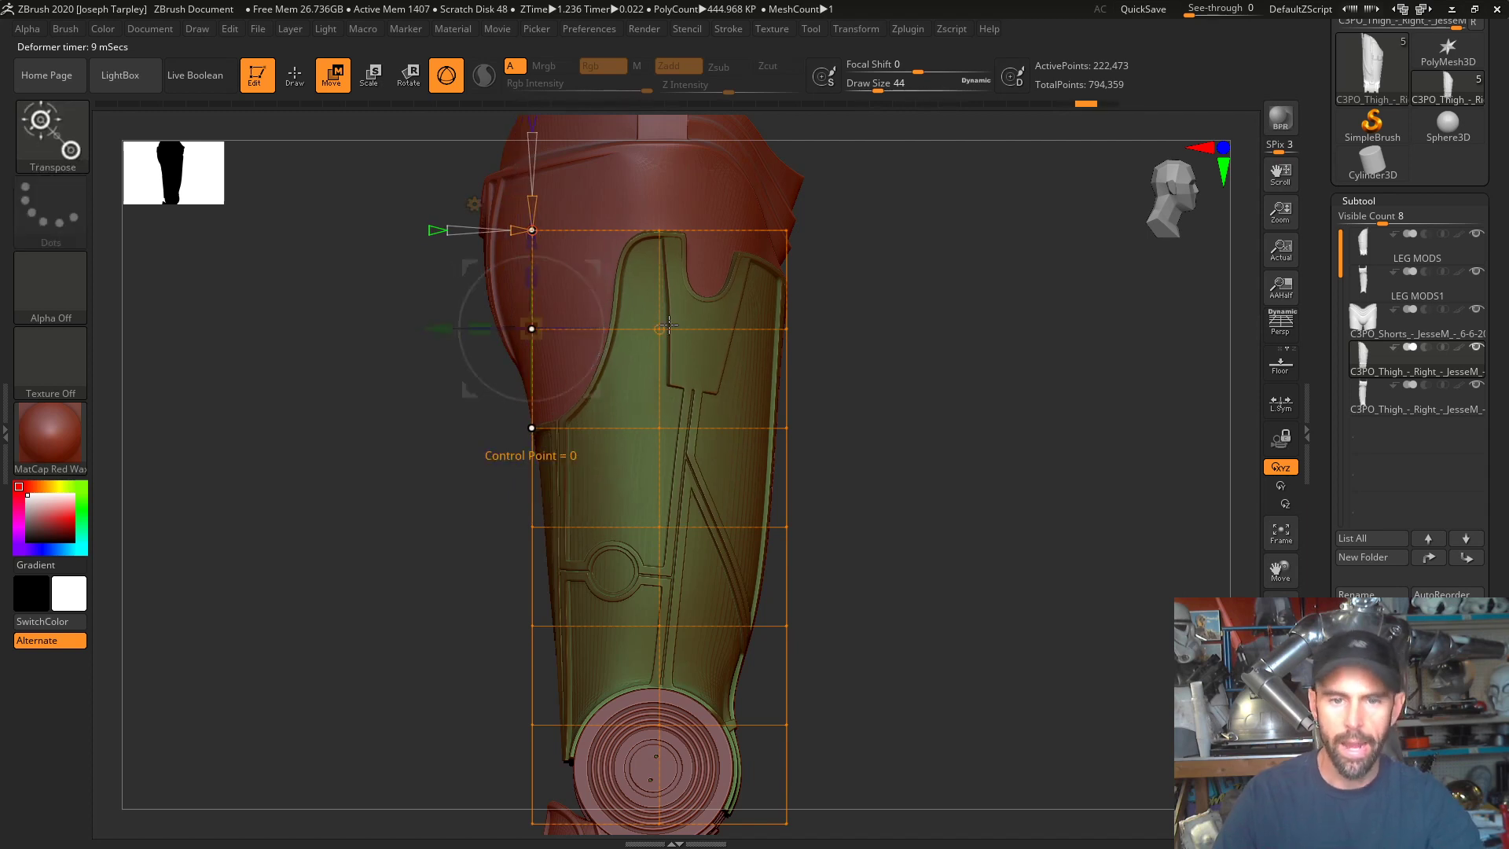
- Raise the right thigh deformer's Y Divide to 7 and try pulling the third- and fourth-row rear cage points backward
drag(513, 229, 498, 229)
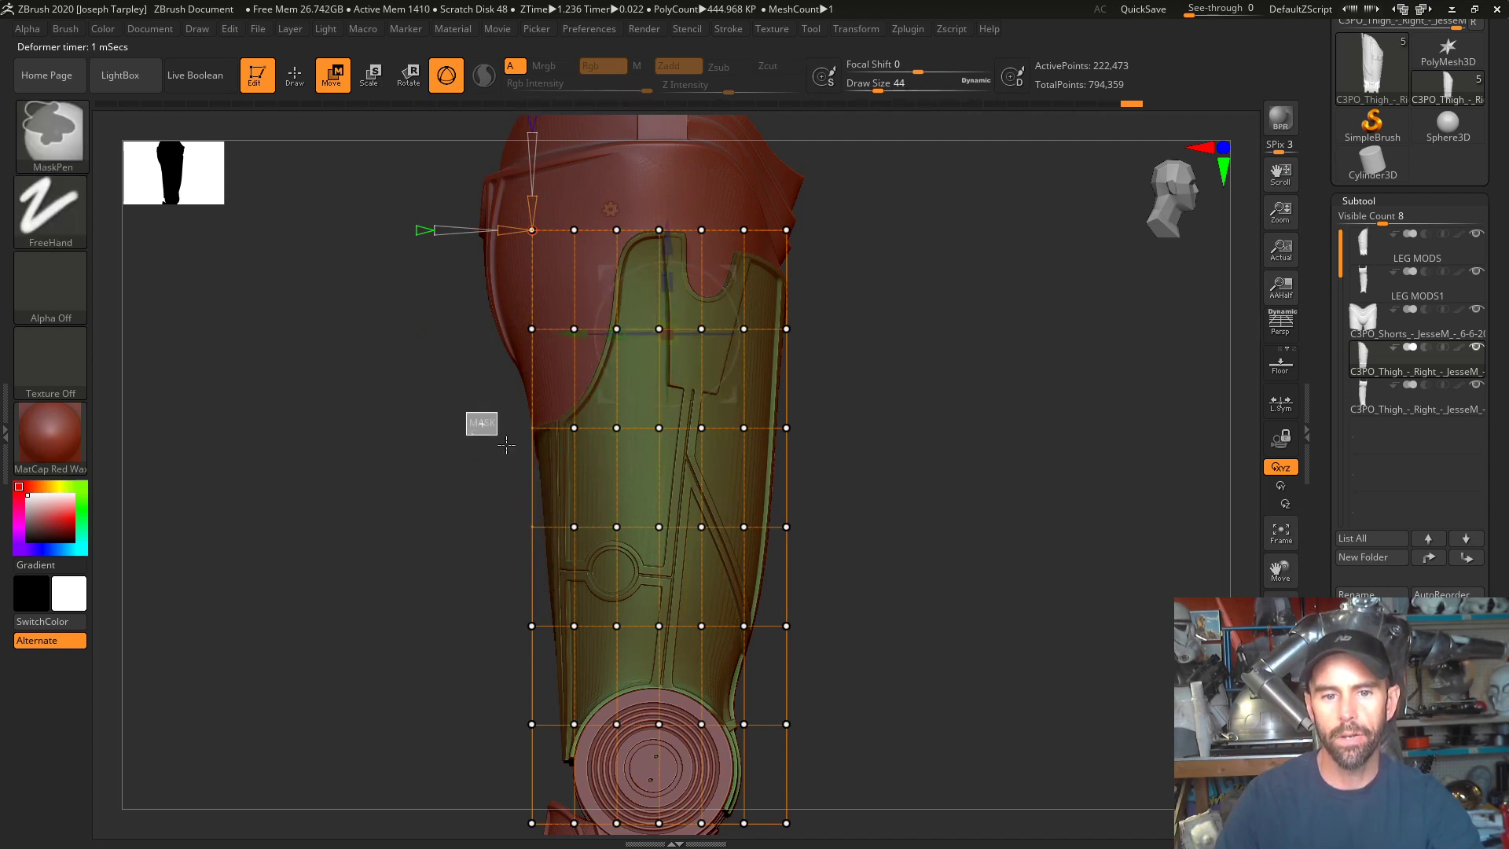
click(533, 487)
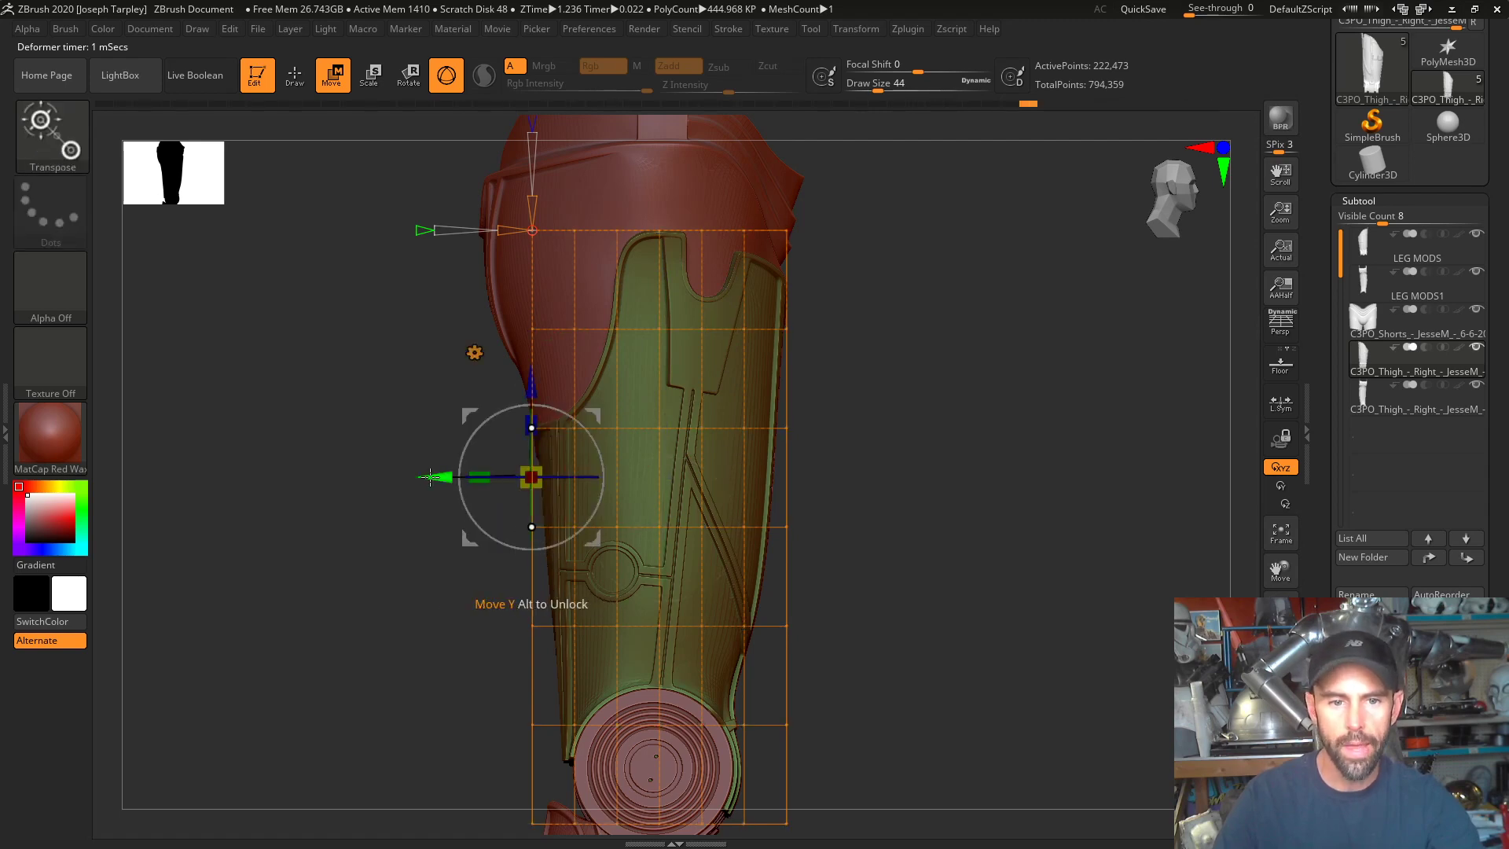
drag(429, 475, 399, 472)
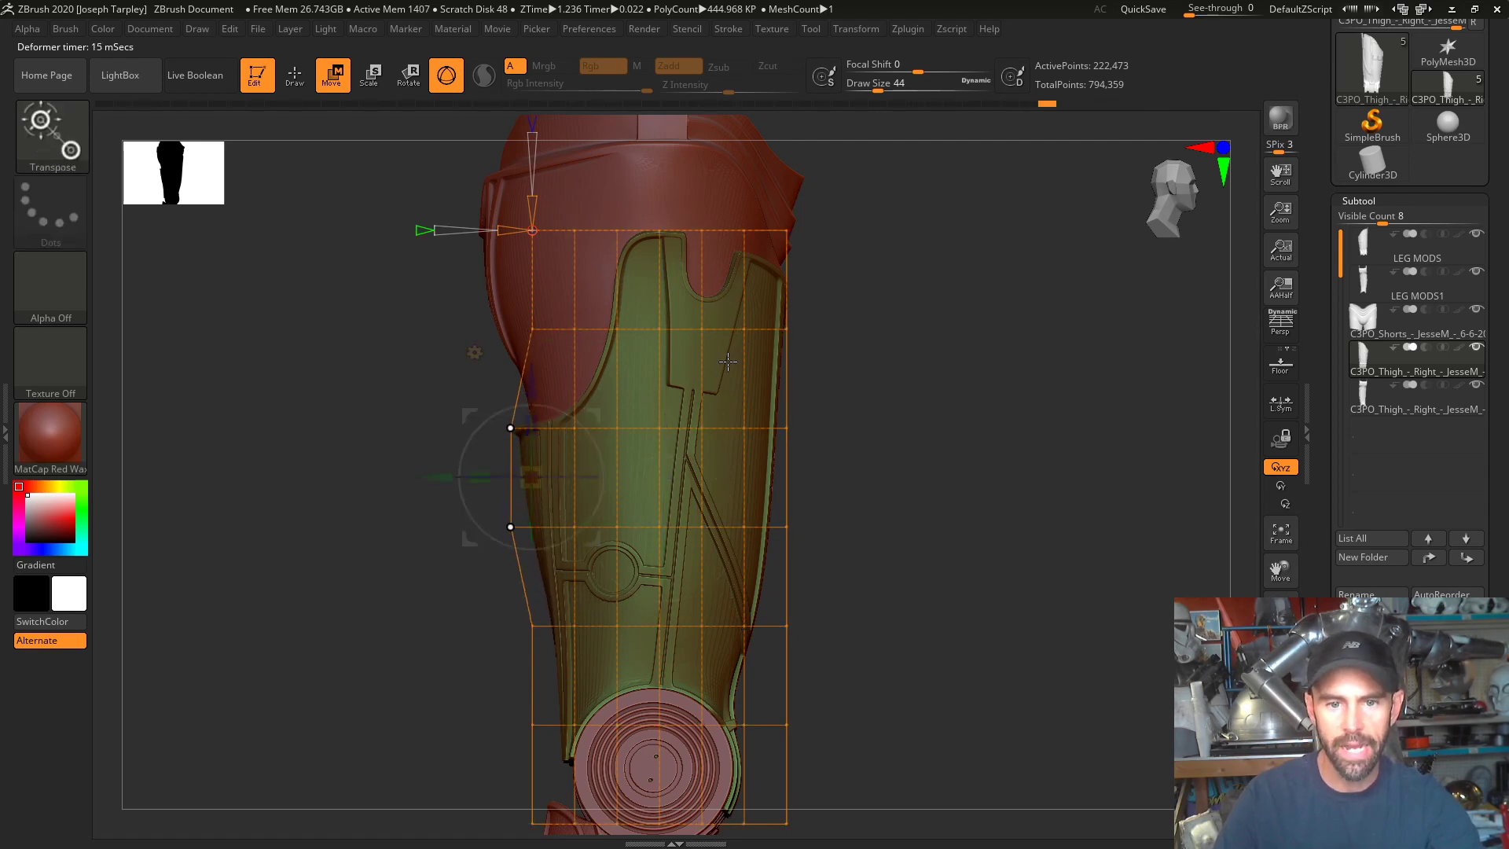
mouse_move(337, 512)
mouse_down()
mouse_move(440, 511)
mouse_move(338, 512)
mouse_up()
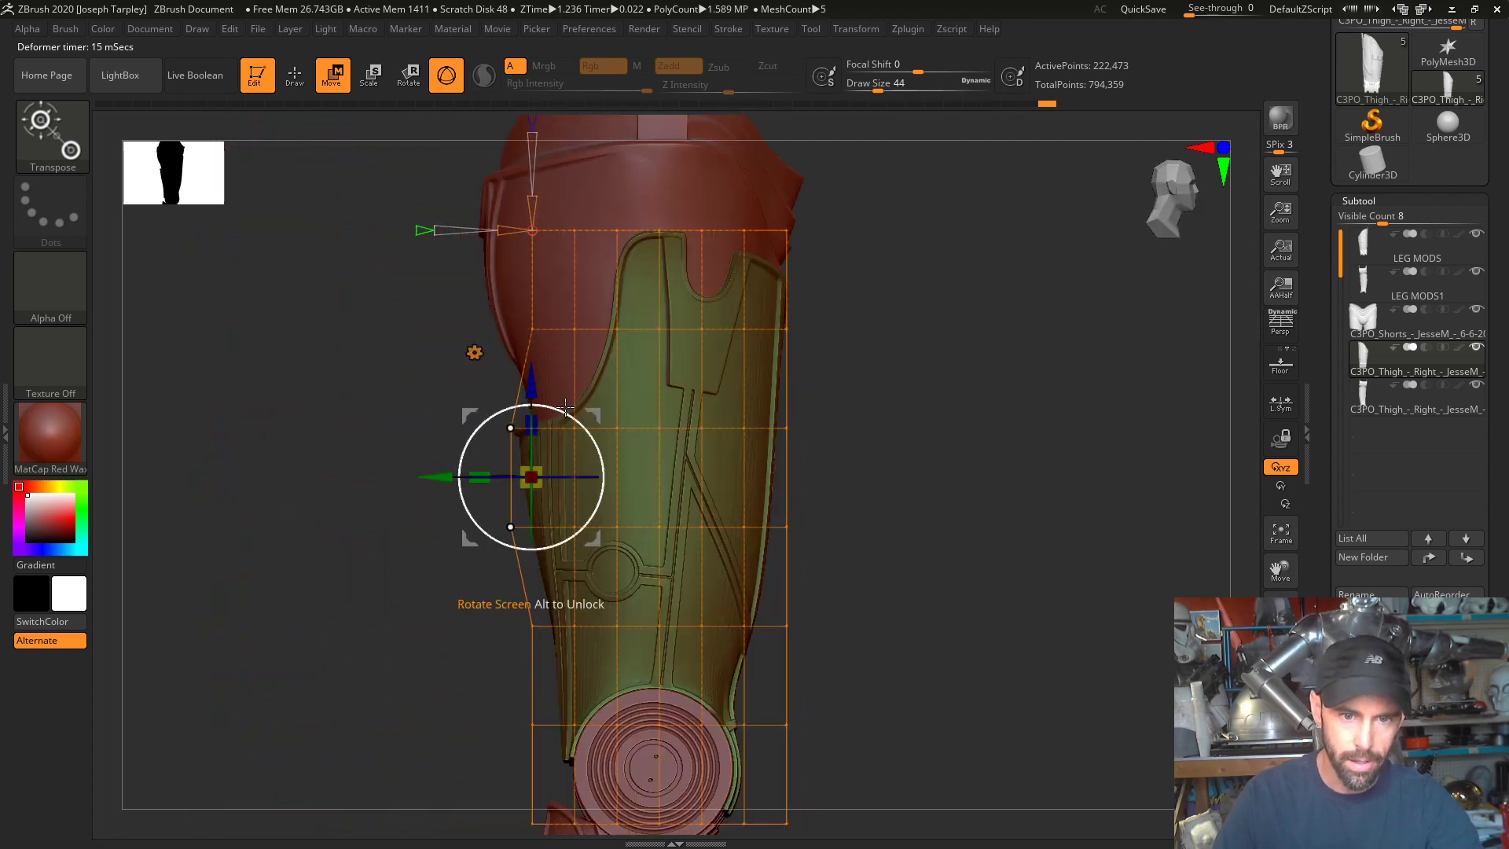
- Try tilting the third- and fourth-row rear cage points and shifting them slightly forward, checking the thigh from several angles
key(ctrl+shift+s)
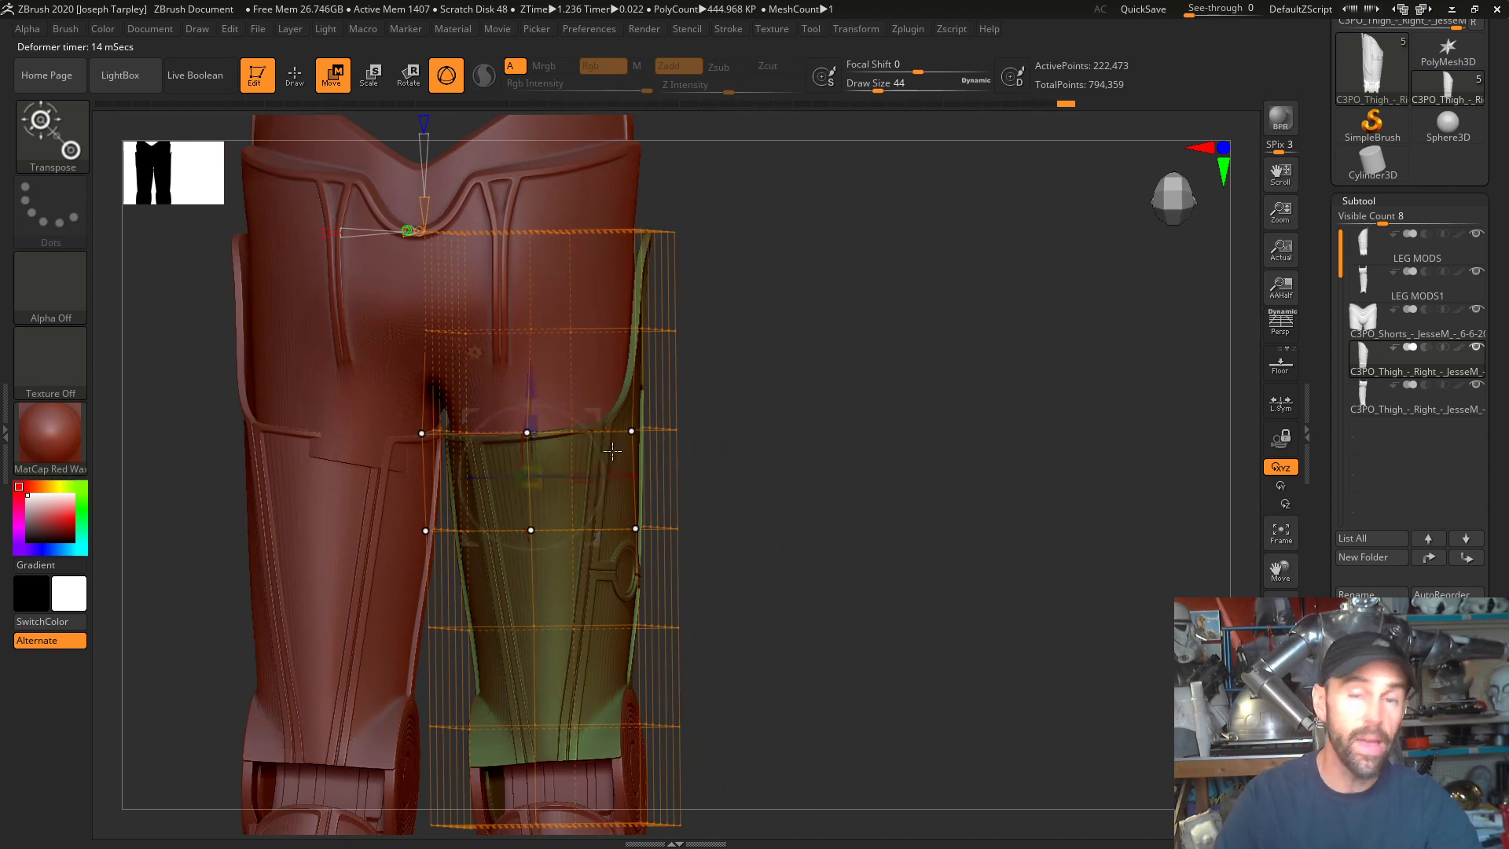
shift+drag(749, 406, 757, 385)
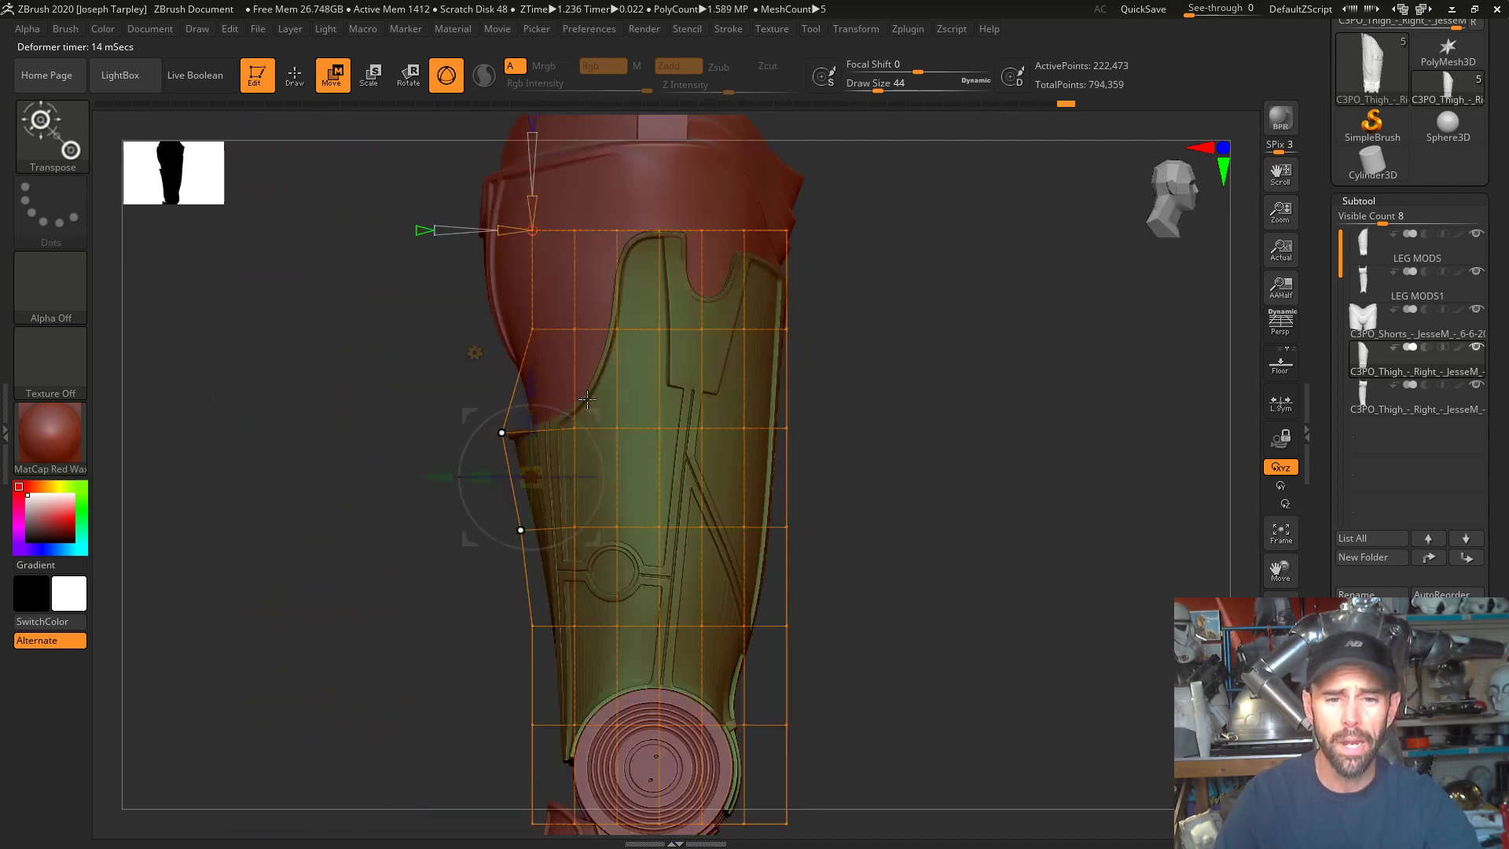
drag(395, 447, 697, 355)
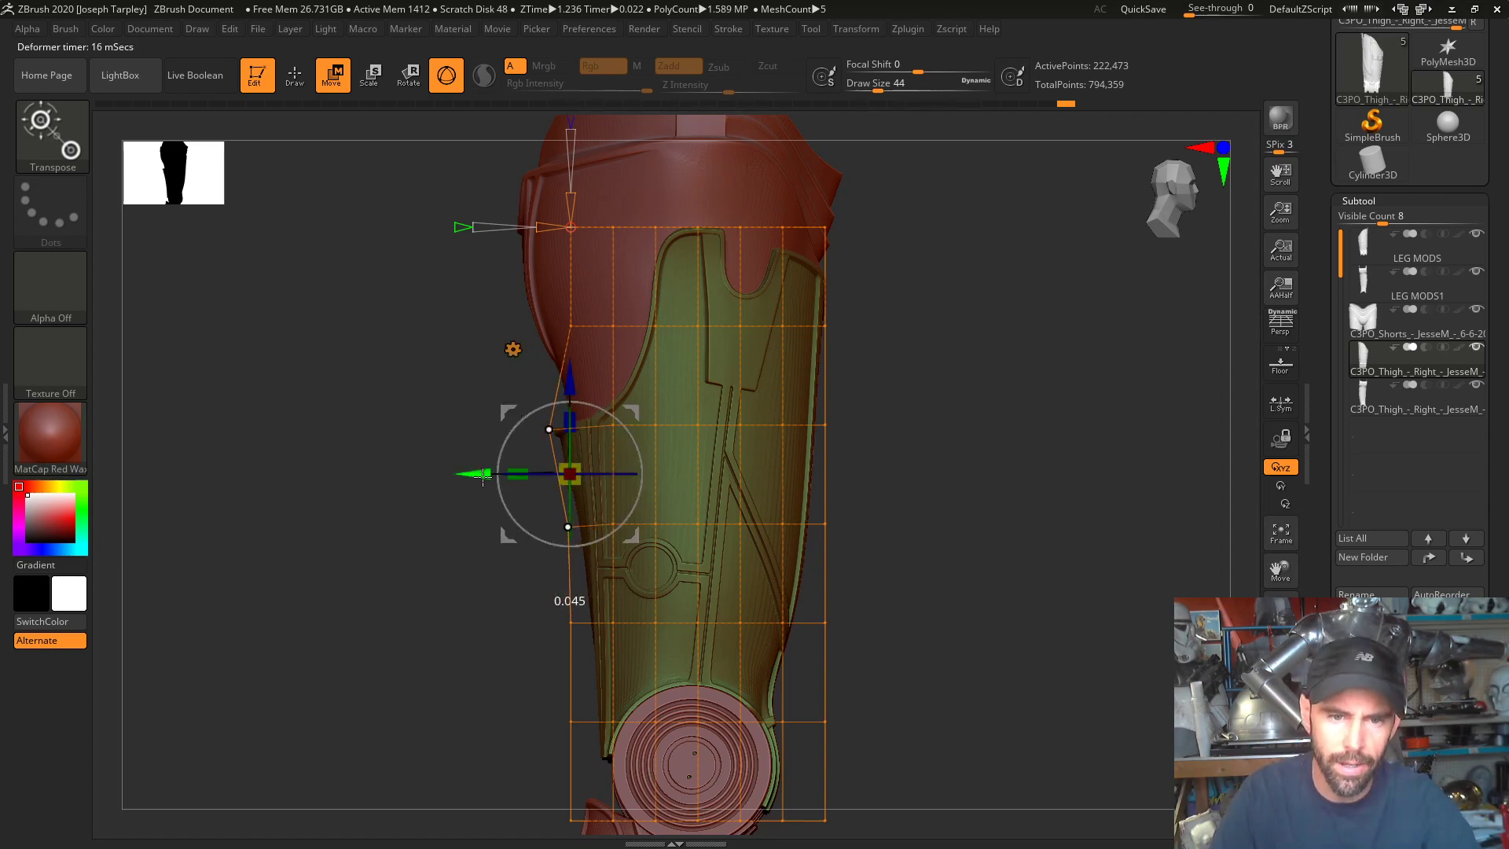
drag(481, 476, 424, 393)
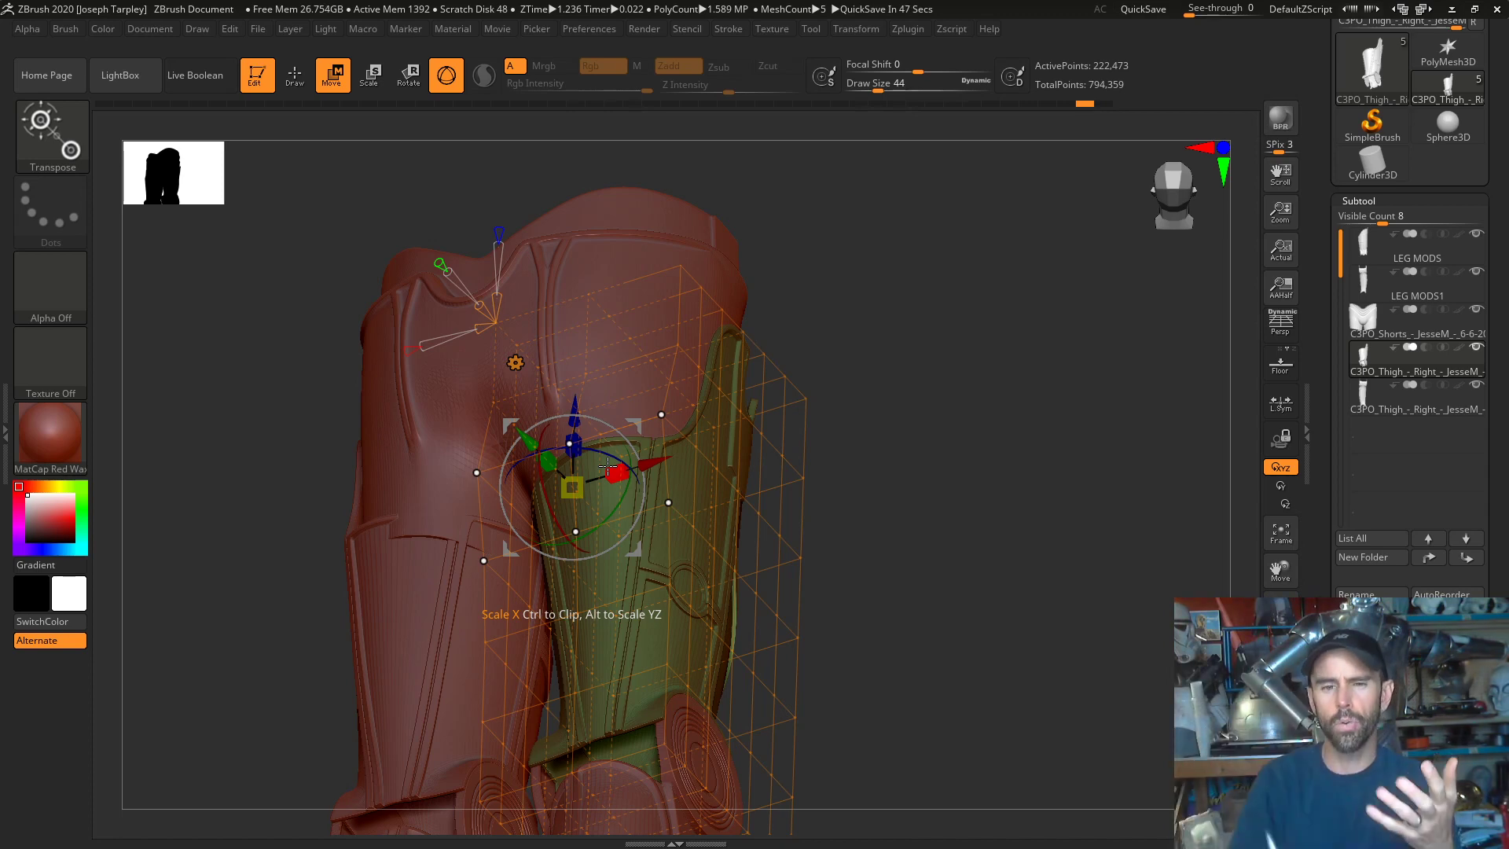
drag(959, 393, 833, 446)
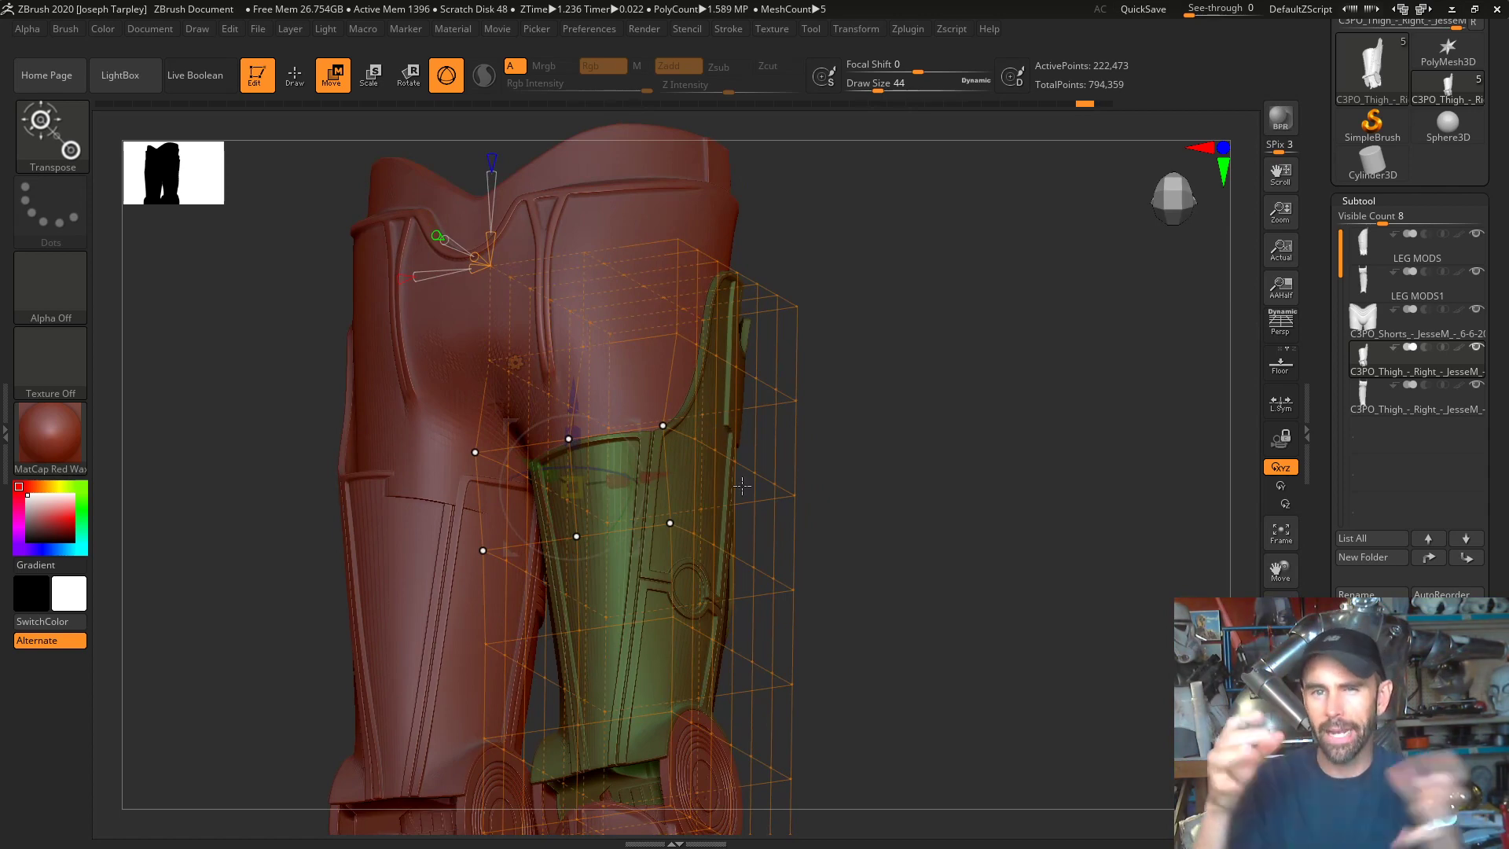
drag(967, 396, 936, 399)
drag(478, 221, 479, 229)
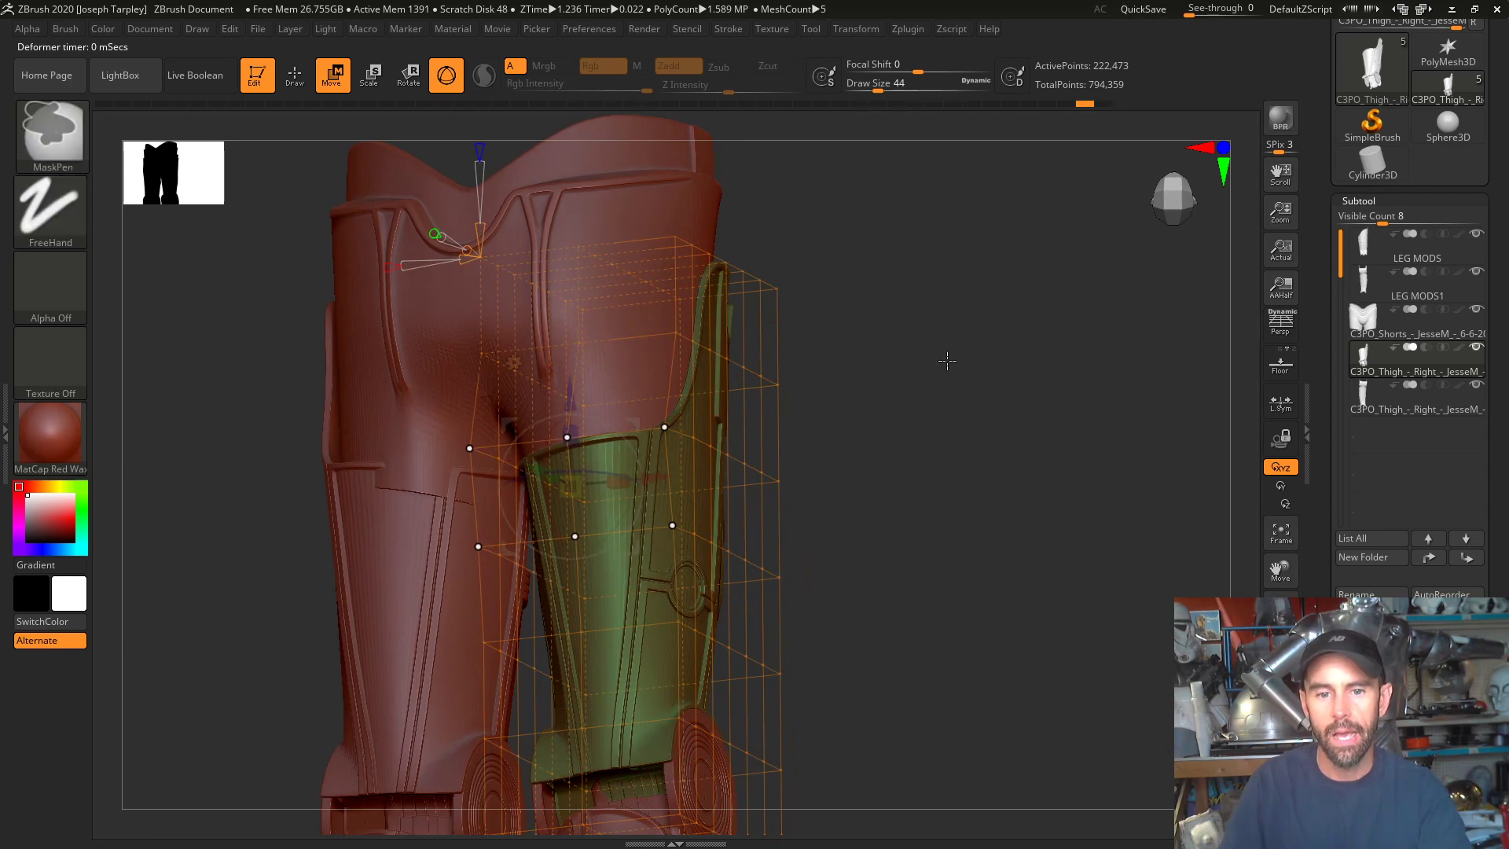
drag(929, 356, 866, 296)
drag(1026, 401, 969, 414)
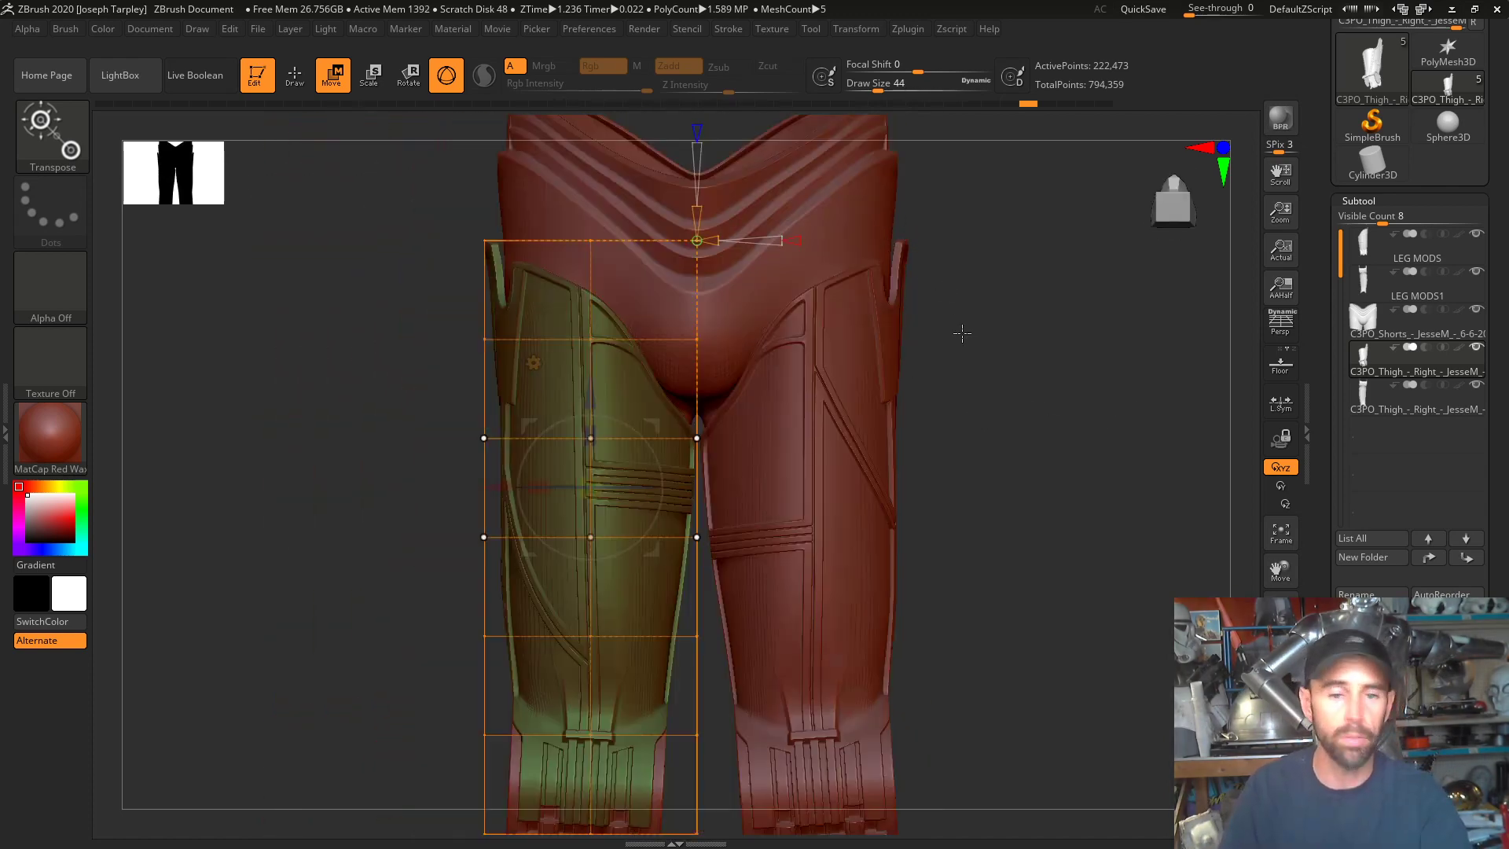
drag(1027, 349, 1105, 343)
- Undo the right thigh's recent cage changes, going back to the deformer with four rows and three columns
key(ctrl)
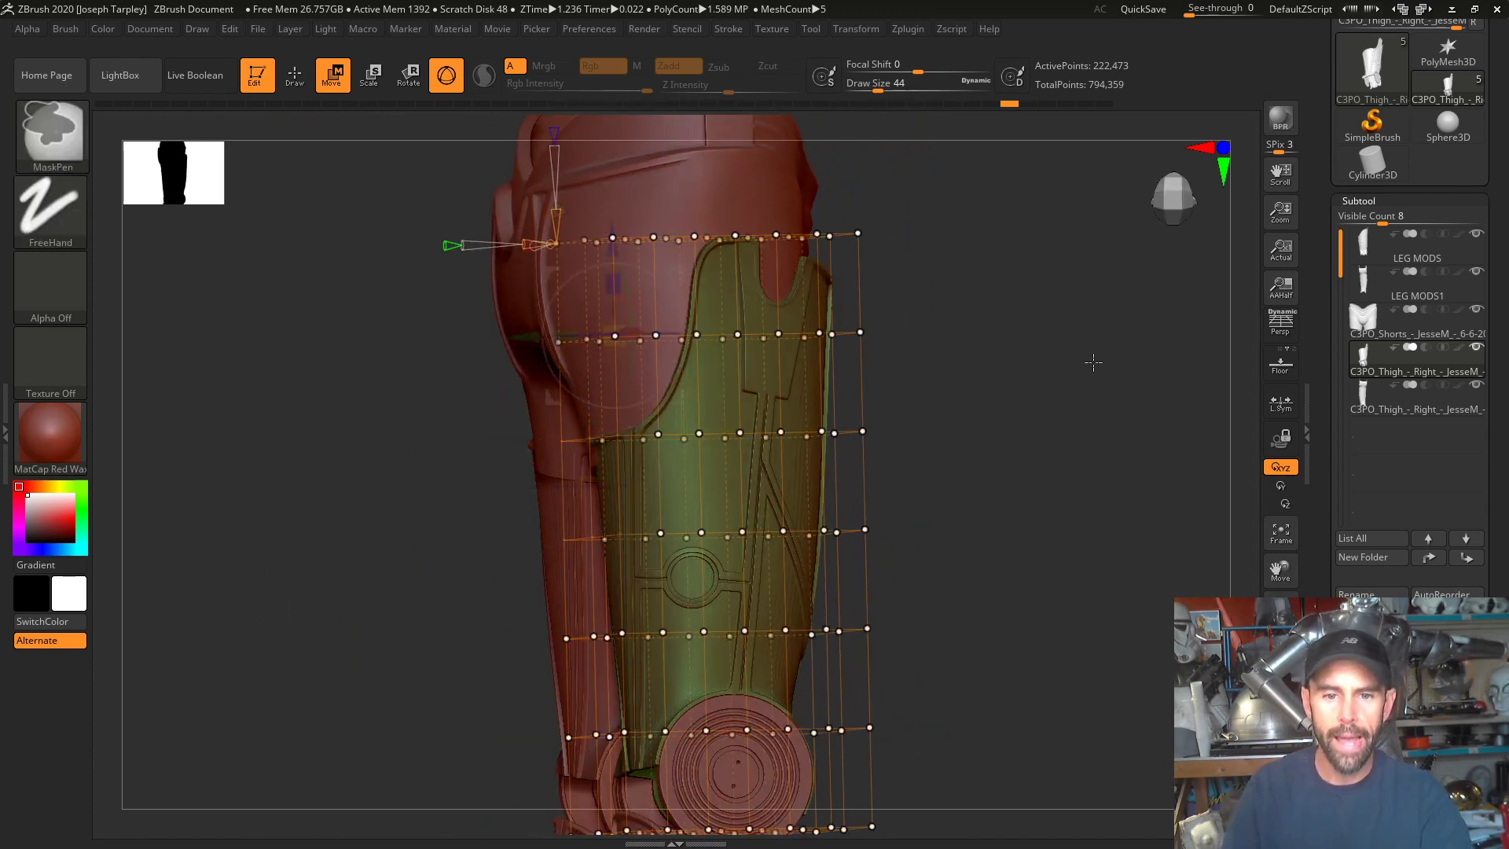
key(ctrl+z)
key(ctrl+z)
key(ctrl+z)
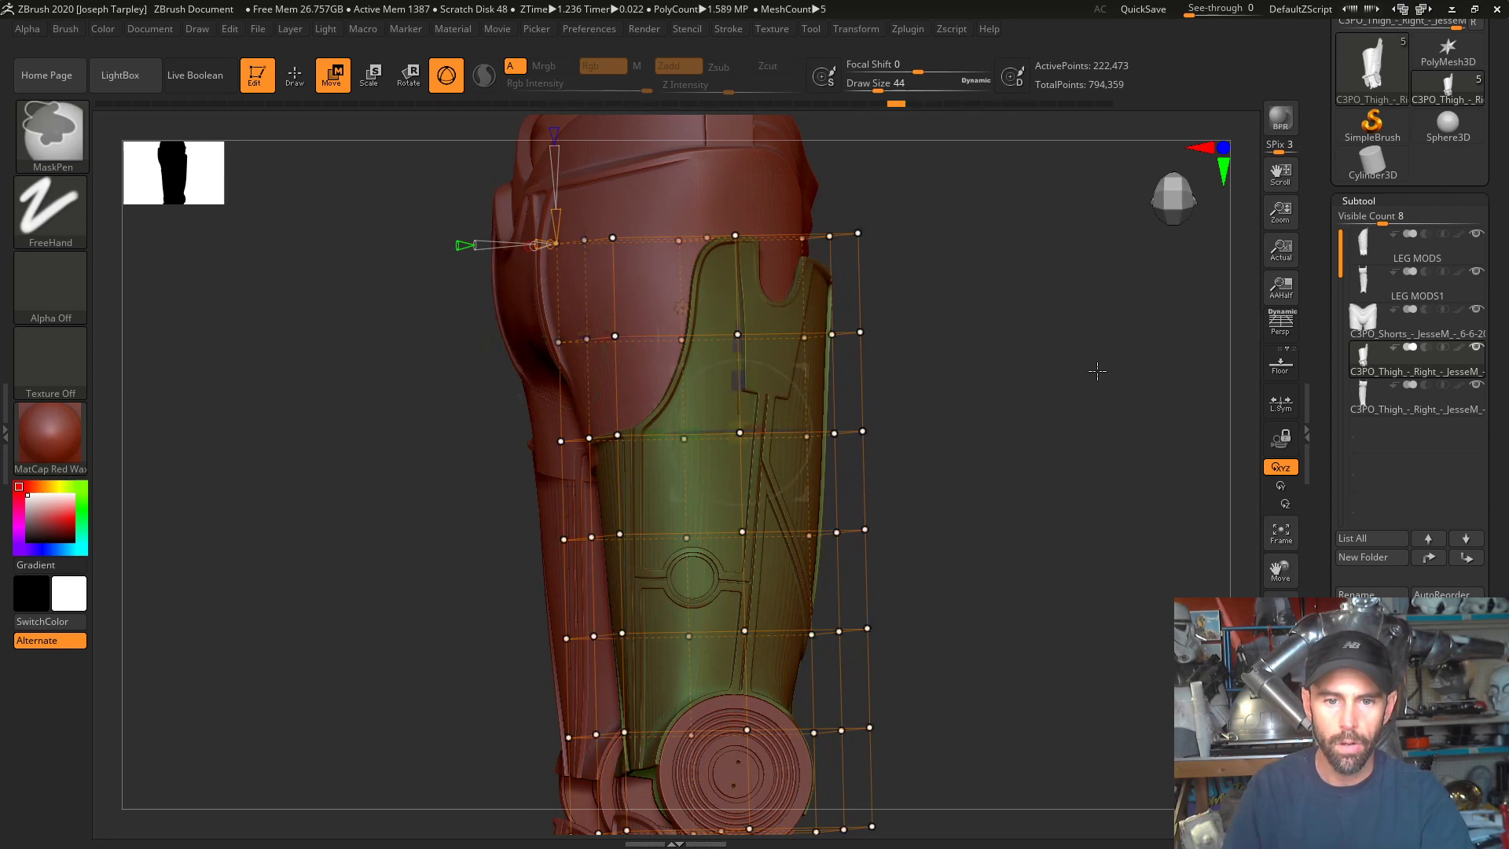
key(ctrl+z)
key(ctrl+z)
key(ctrl+z)
- Accept the right thigh's deformer and allow the newer undo history entries to be removed
mouse_move(1096, 377)
mouse_down()
mouse_move(1035, 431)
mouse_move(728, 432)
mouse_up()
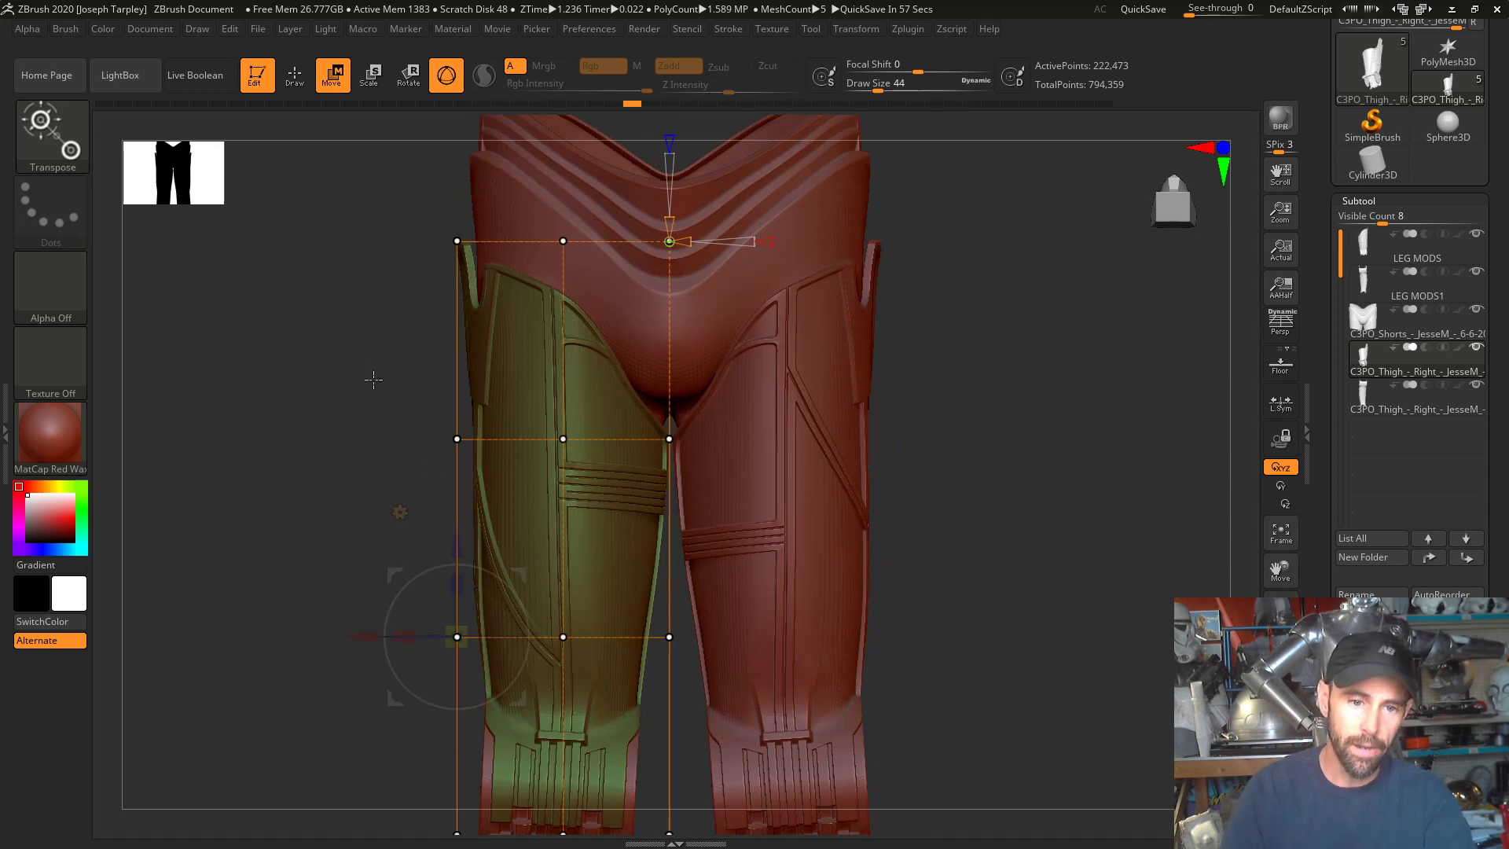
click(400, 513)
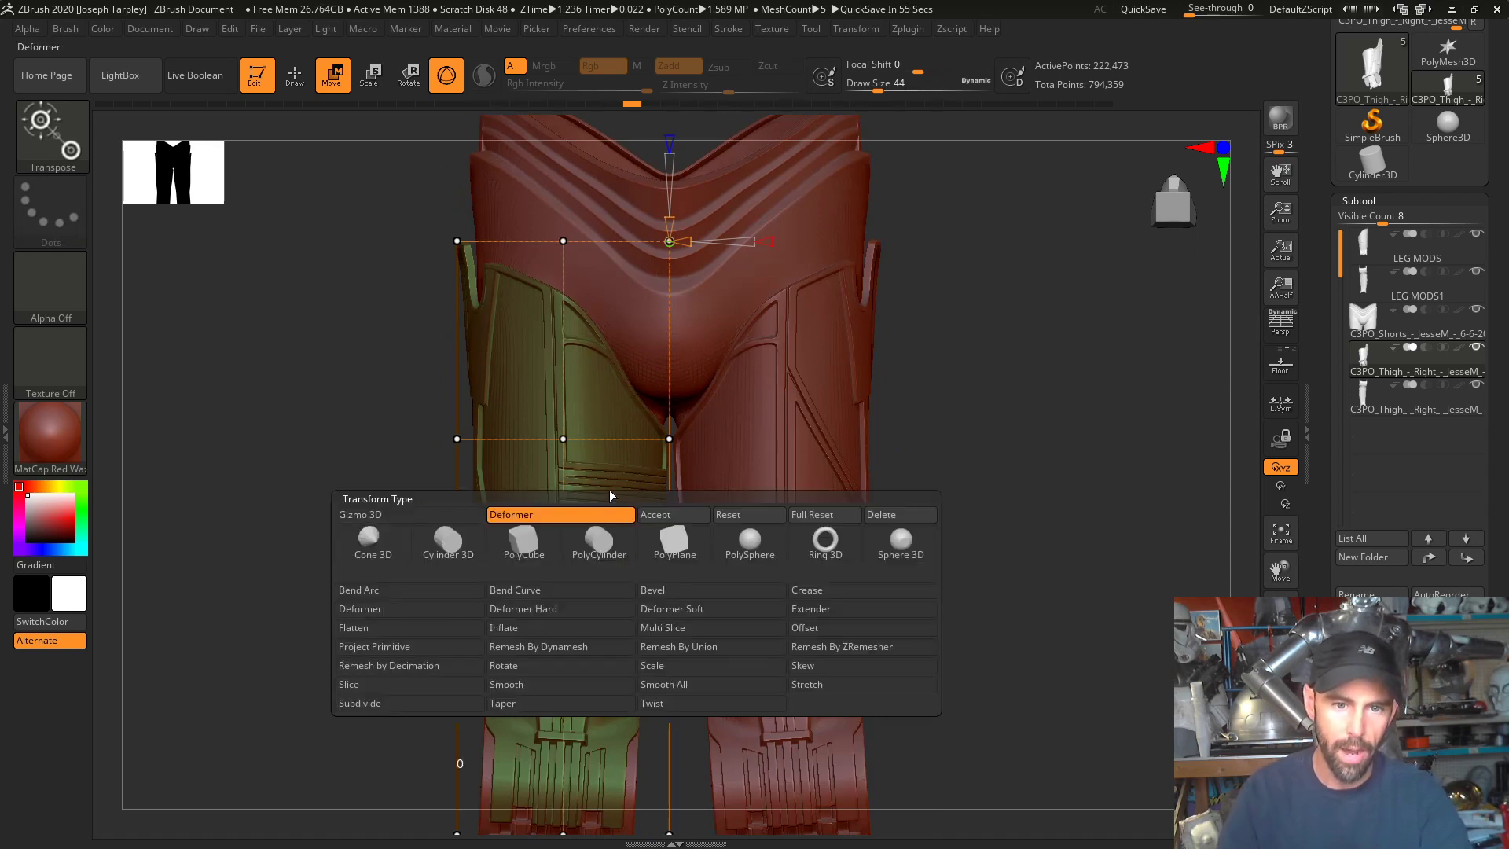
click(673, 515)
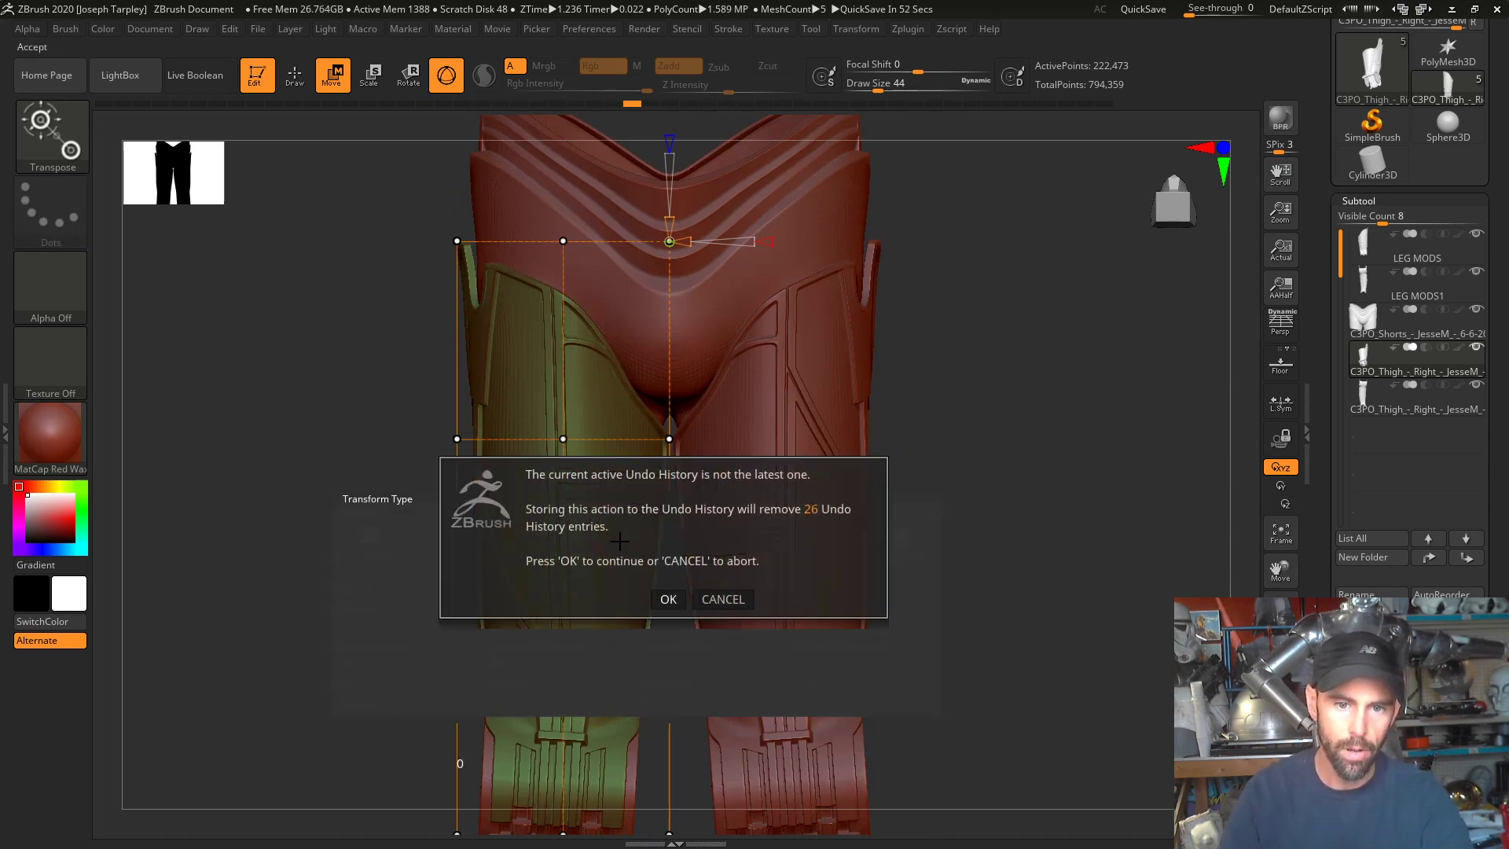
click(669, 600)
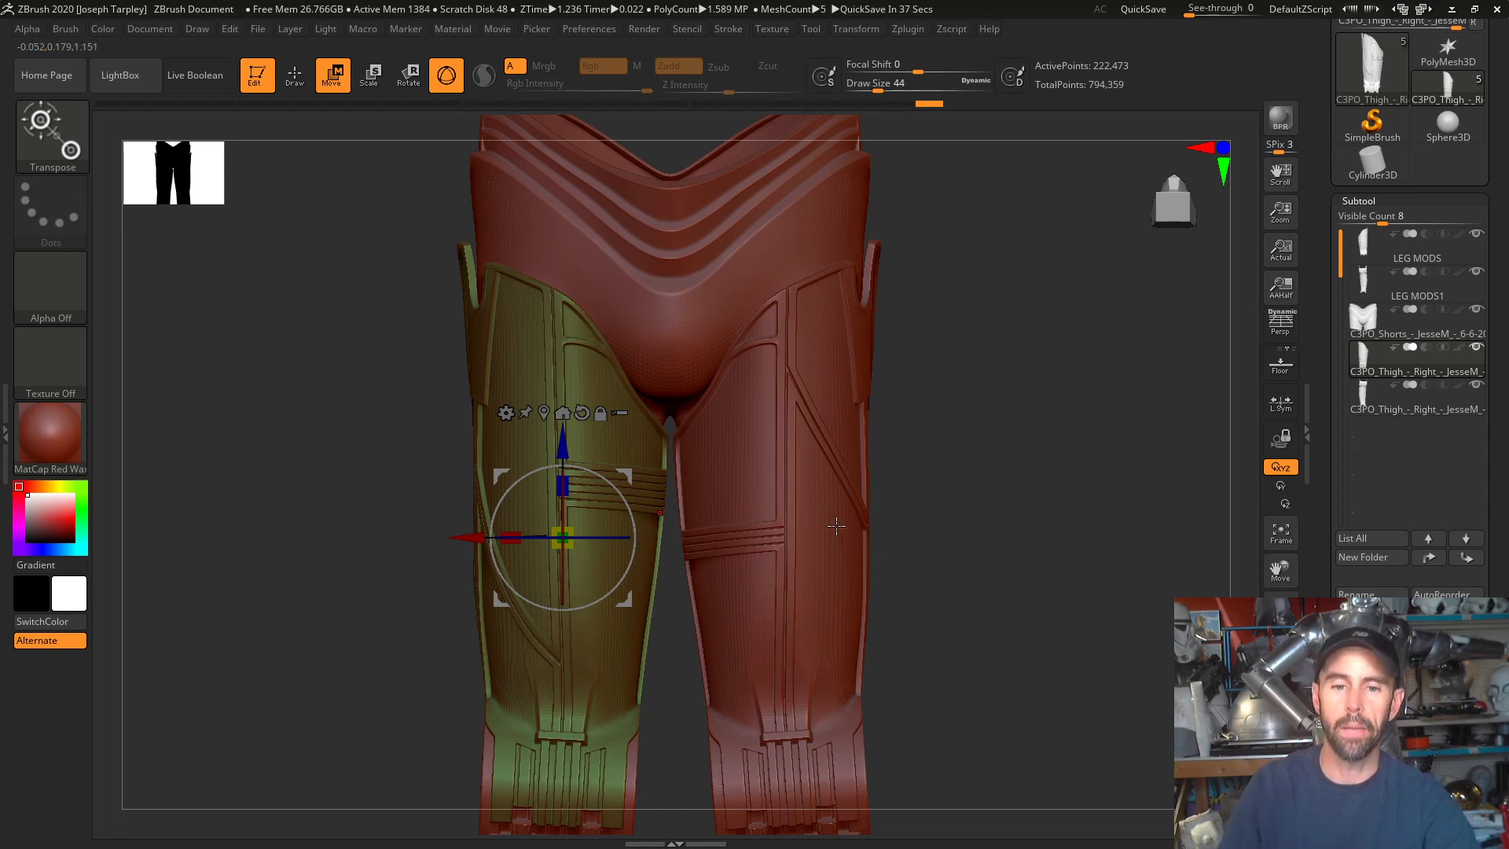
- Move the right thigh subtool to the top of the subtool list and merge it down with the LEG MODS thigh
alt+click(837, 499)
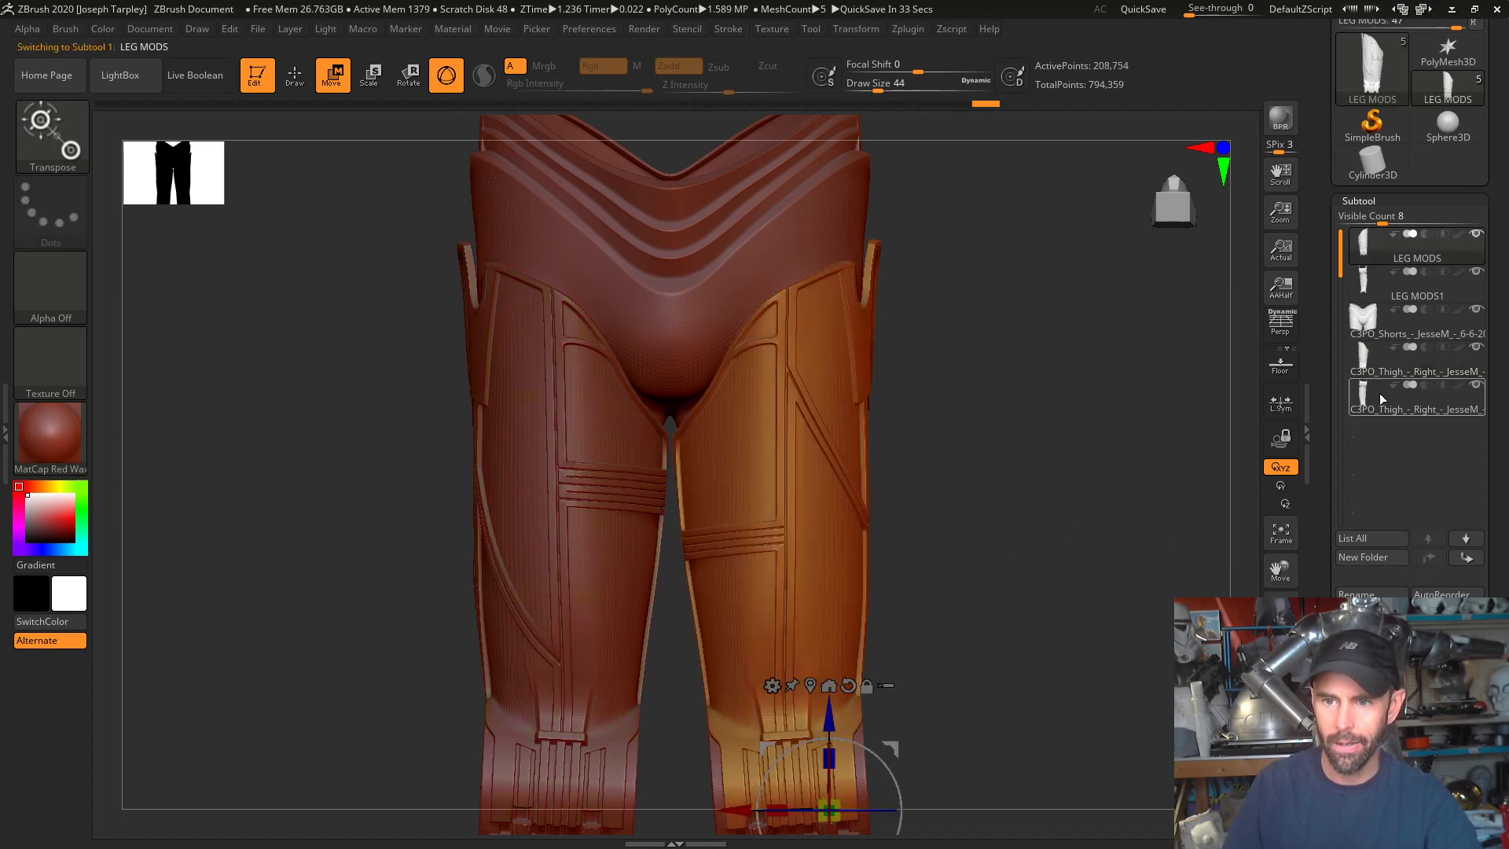
click(1381, 358)
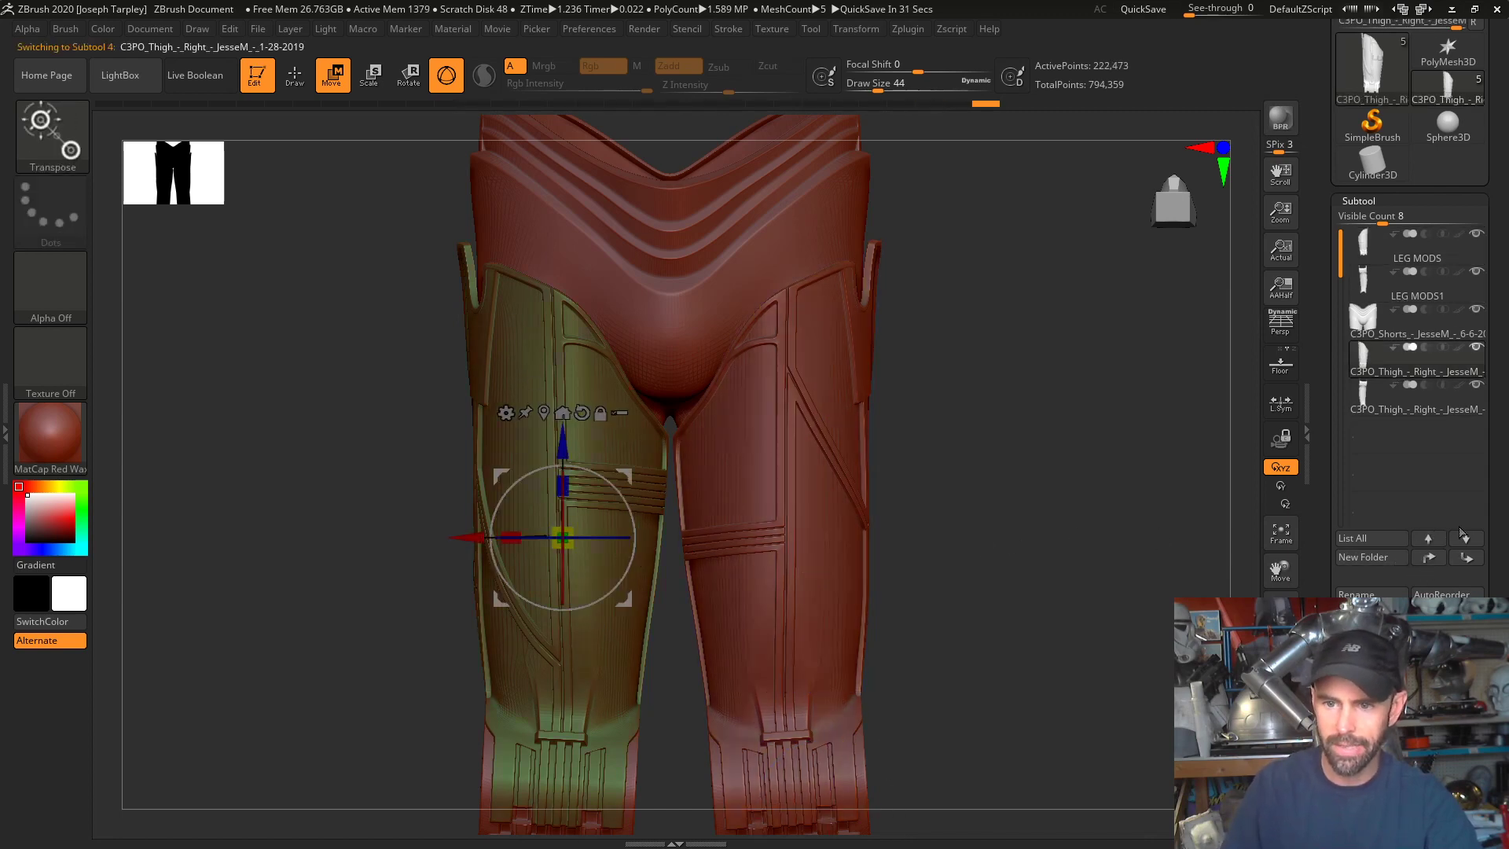
shift+click(1429, 558)
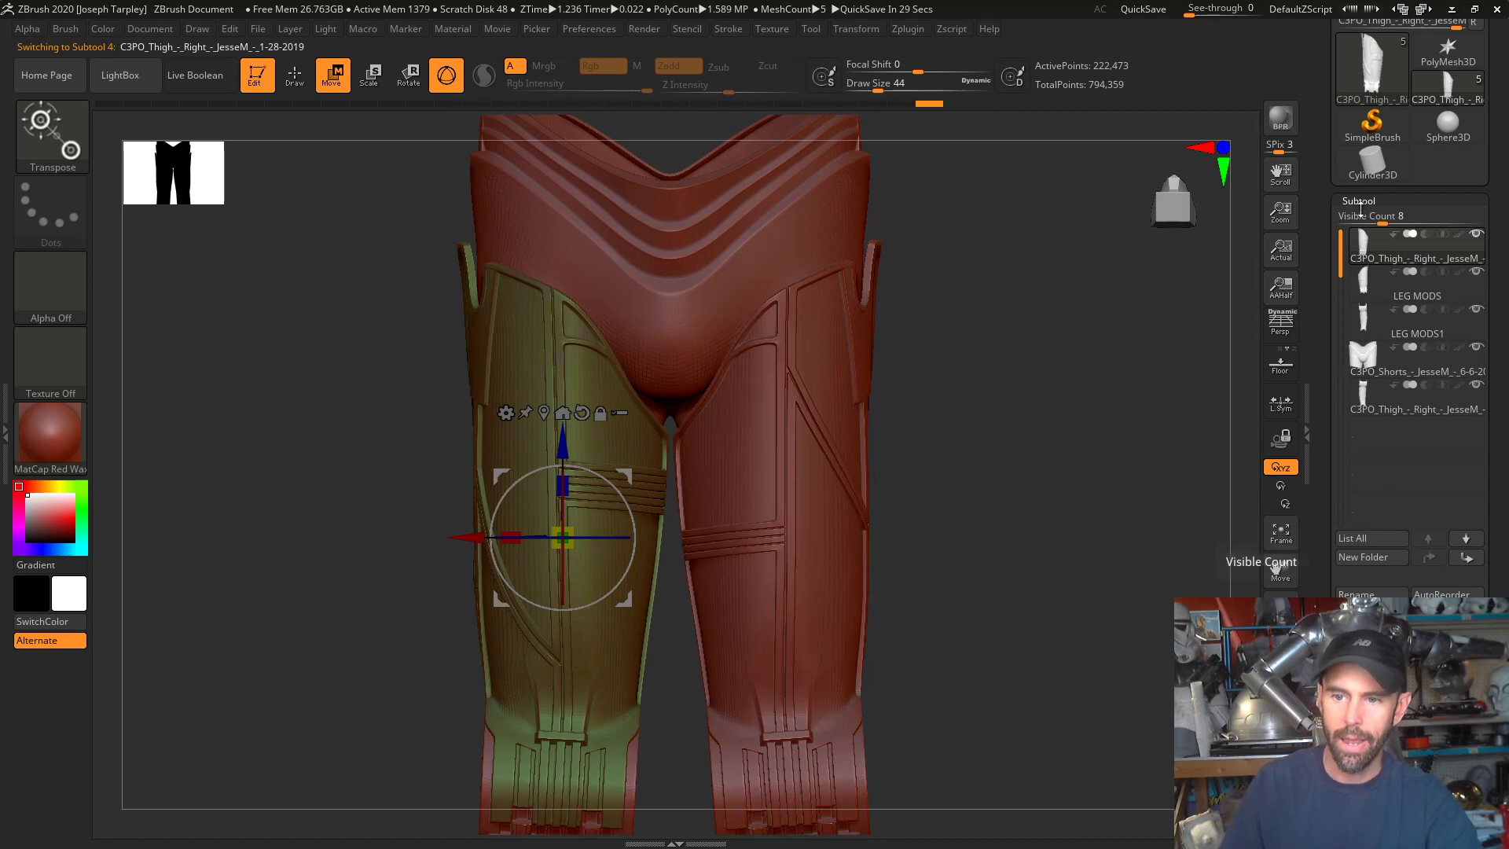
scroll(1410, 315, down, 3)
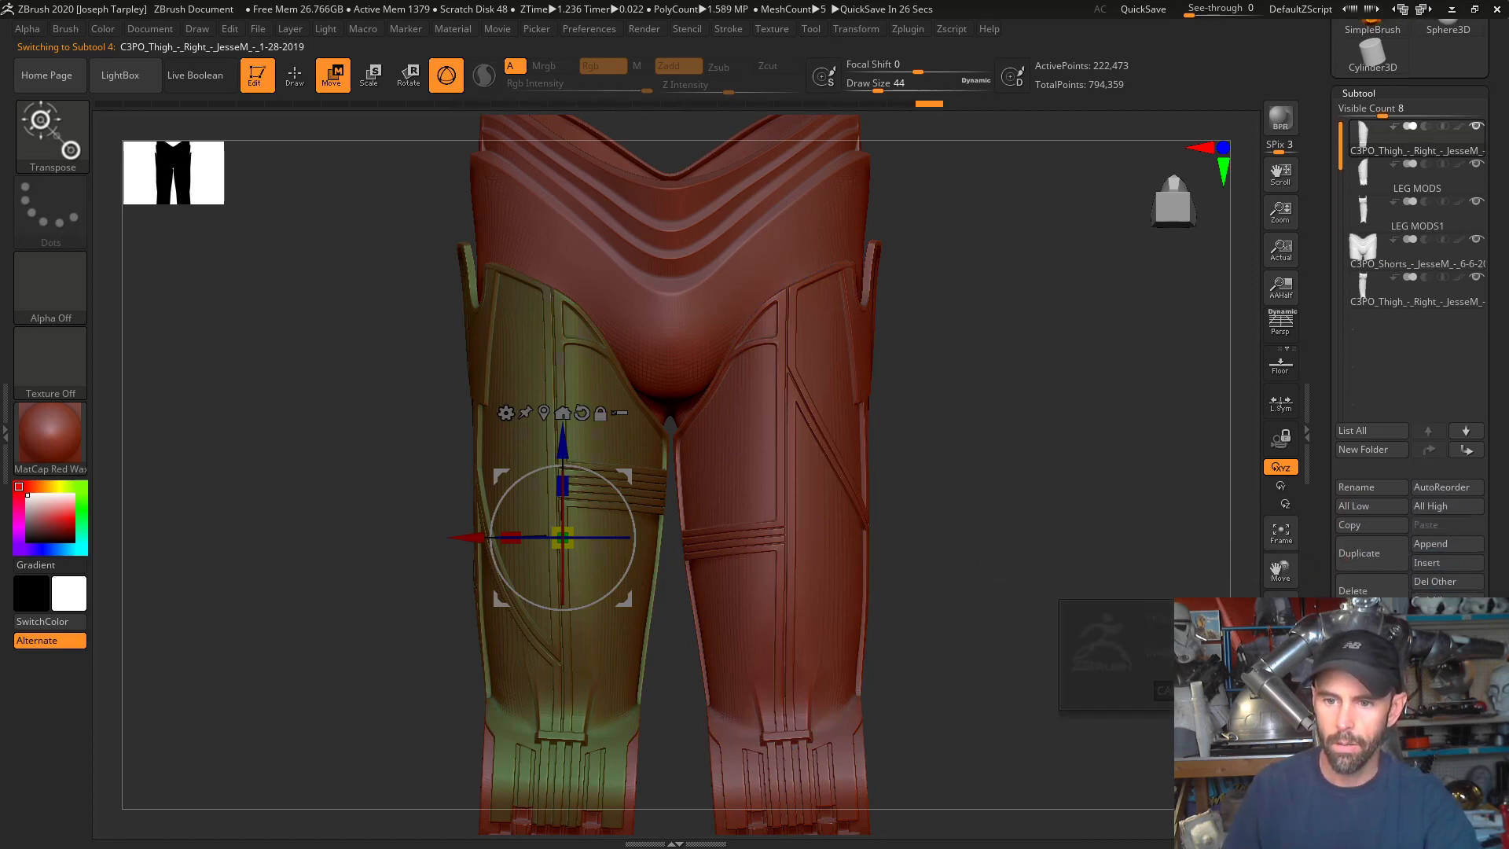
key(Return)
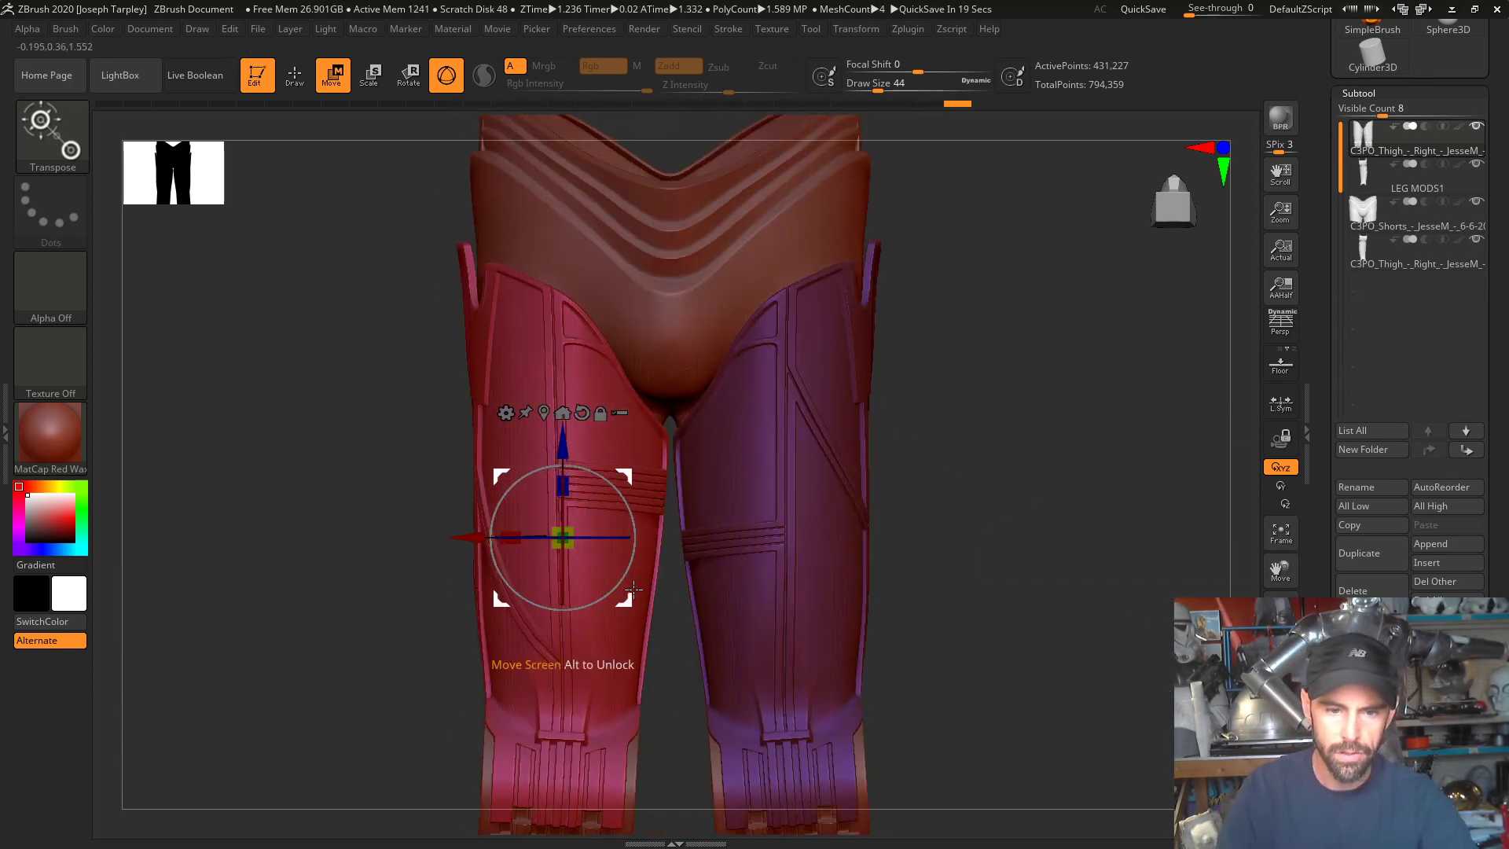
- Center the gizmo on the merged thighs and add a Deformer cage around both of them
click(561, 412)
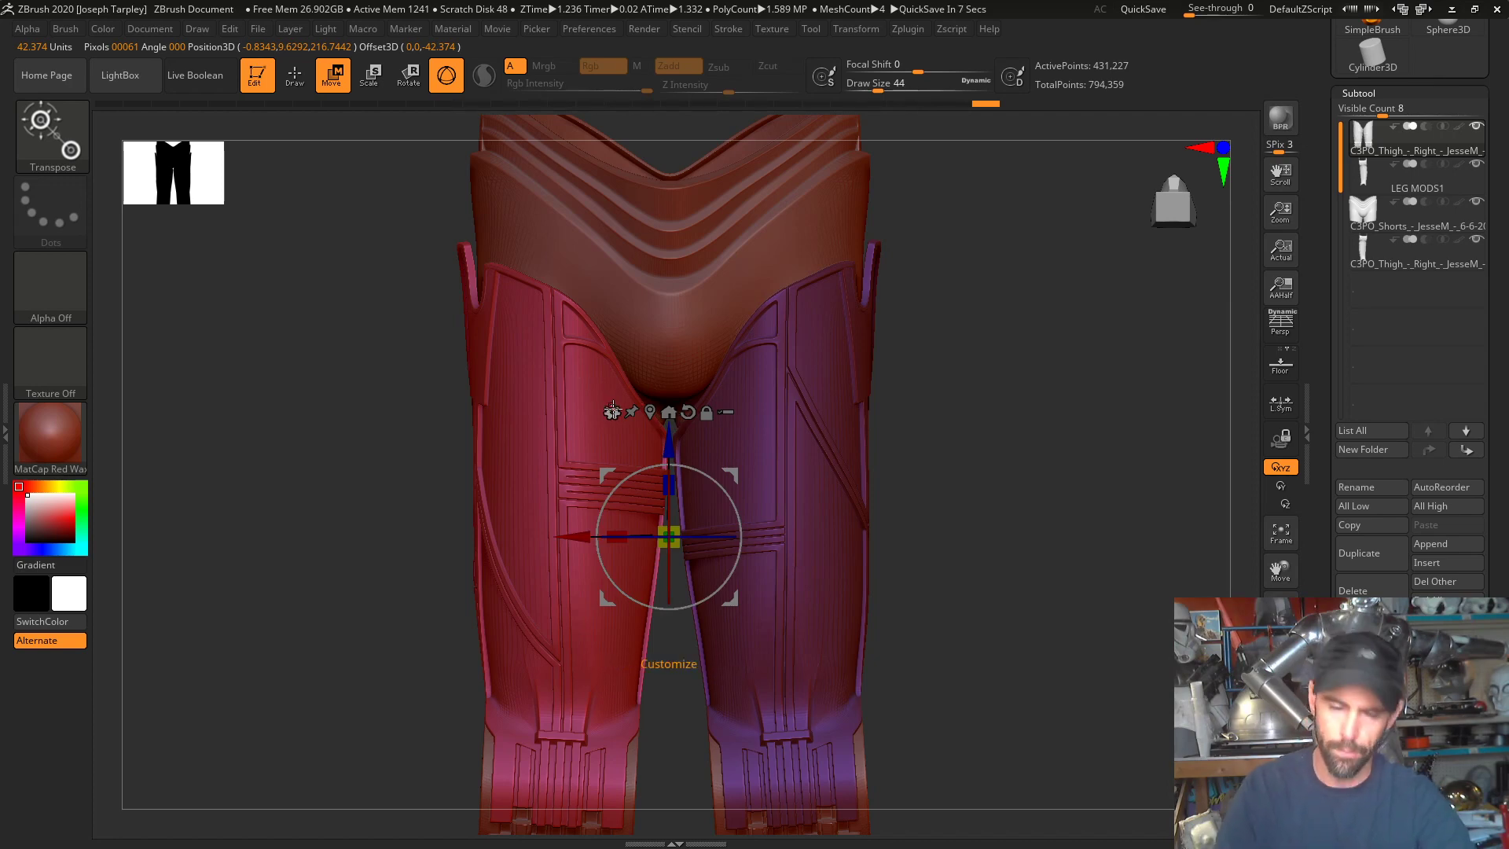
drag(577, 537, 579, 537)
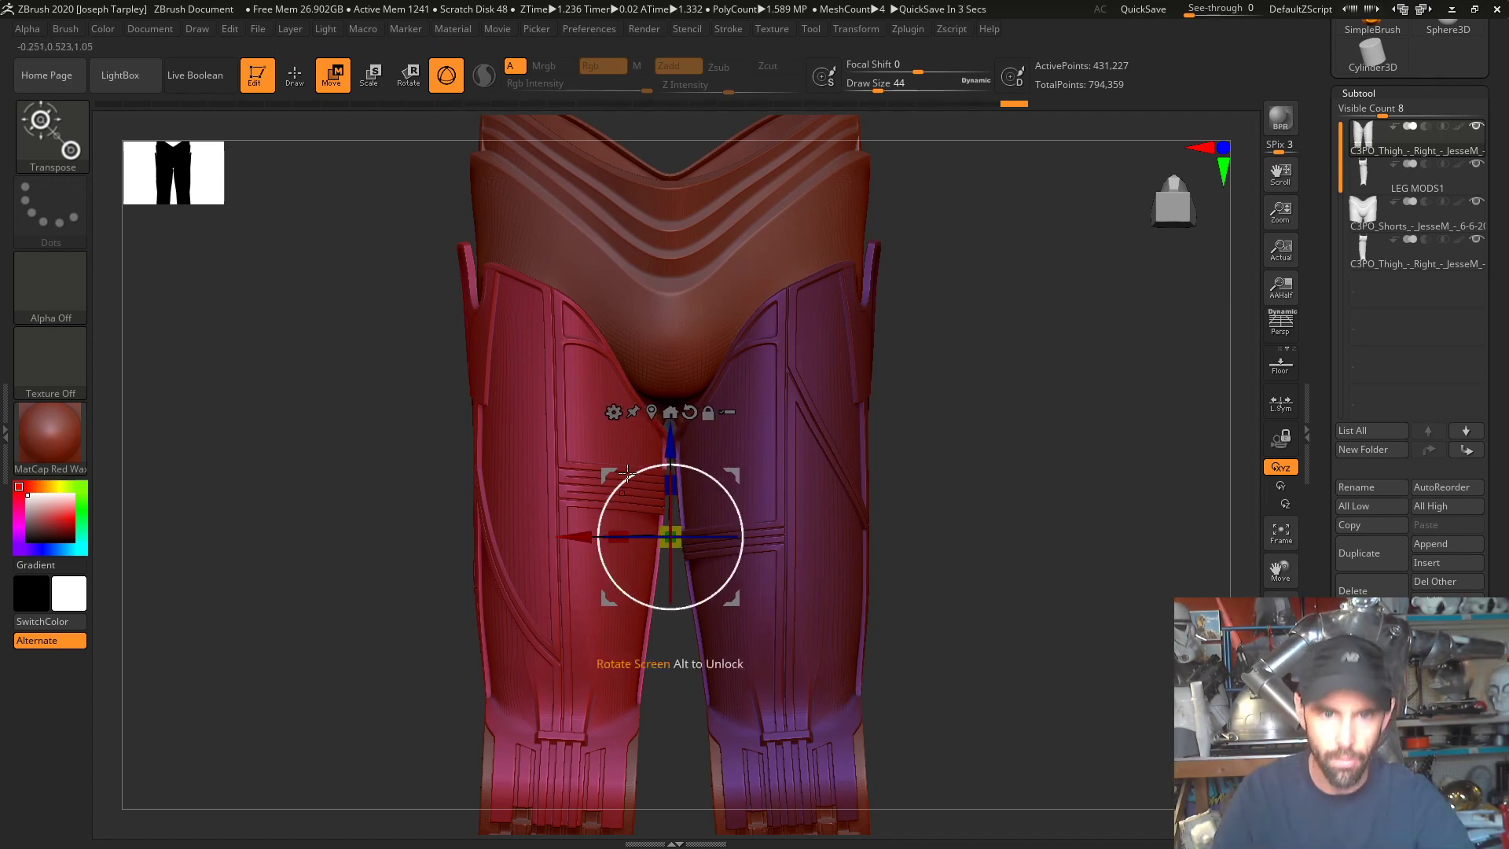
click(614, 412)
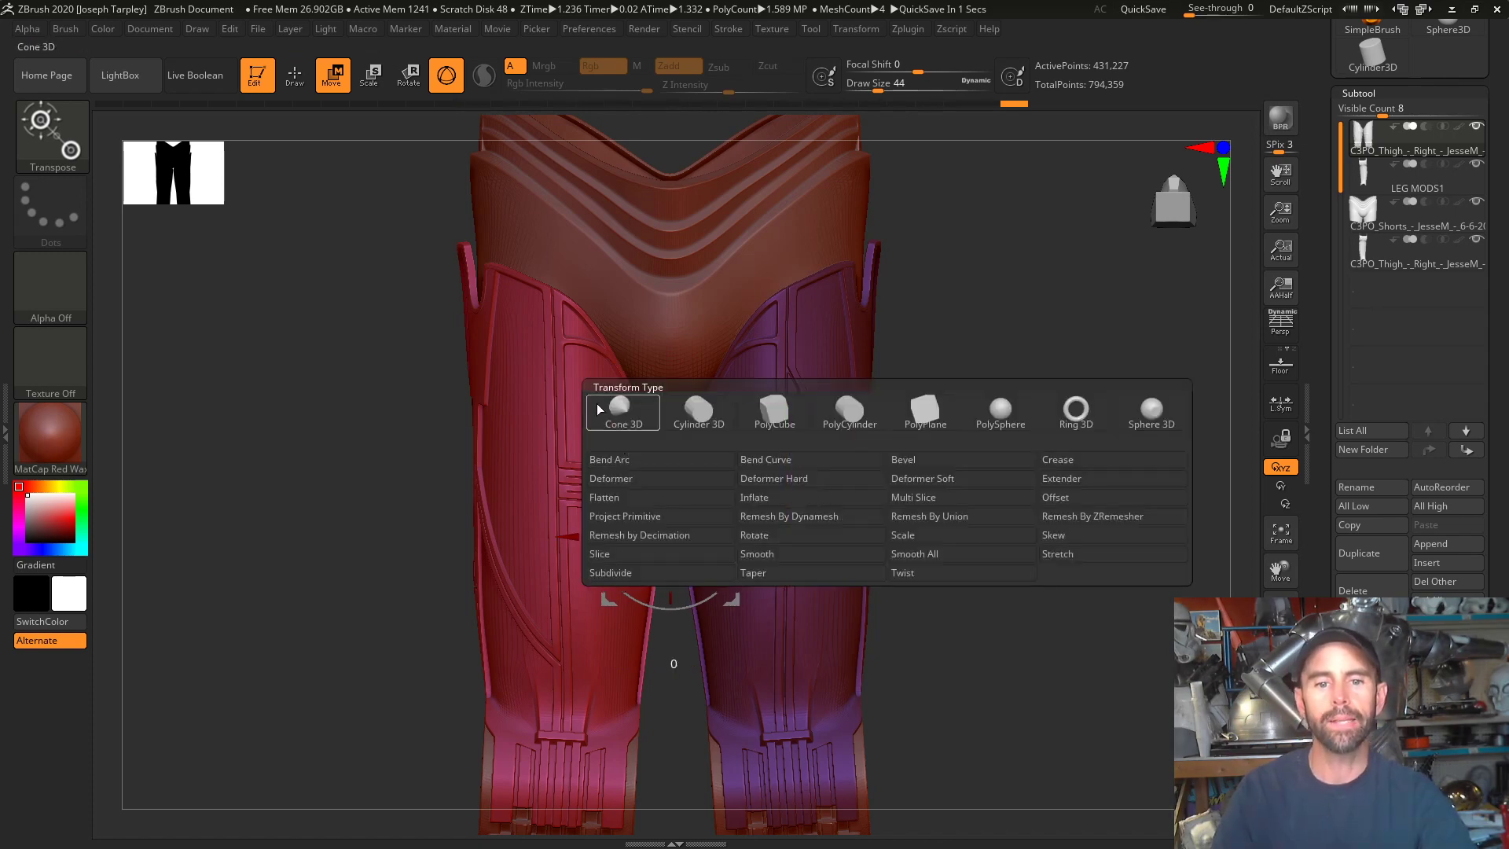
click(614, 413)
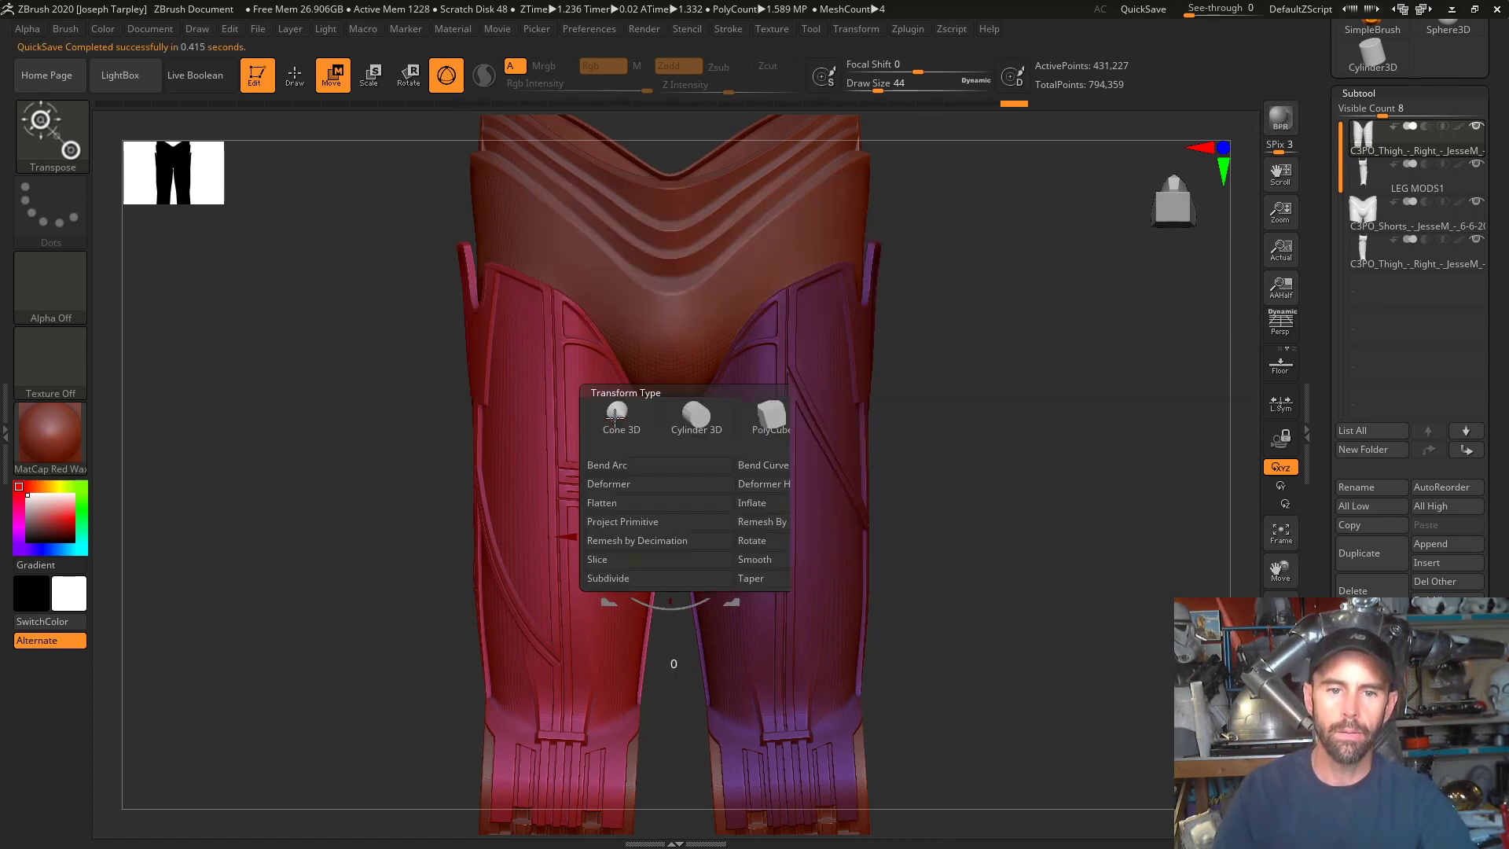
click(617, 483)
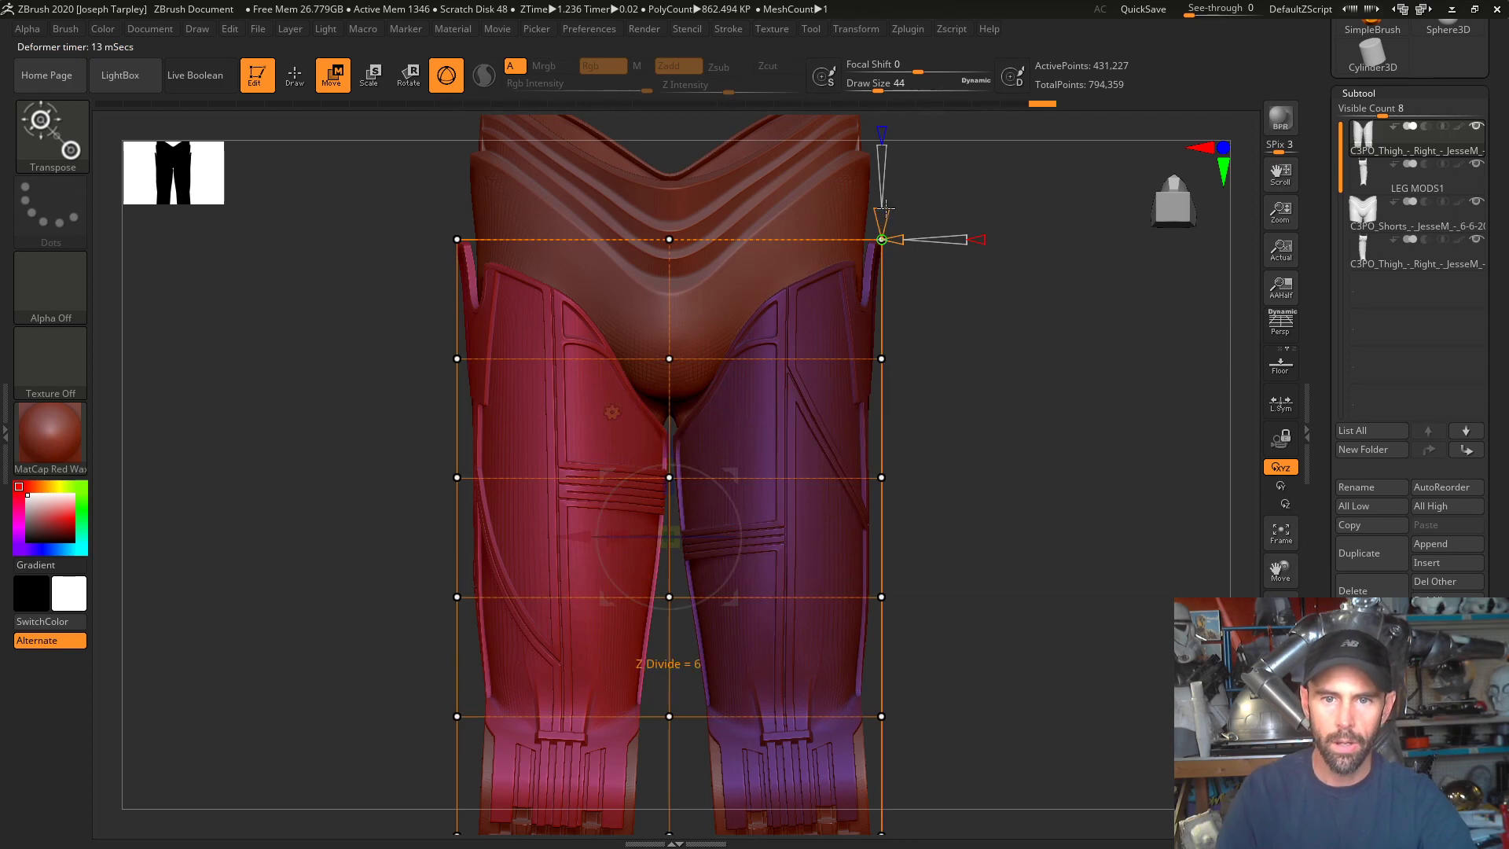
- Divide the deformer cage around the merged thighs into six in Z and six in X
mouse_move(882, 217)
mouse_down()
mouse_move(884, 203)
mouse_move(887, 216)
mouse_up()
drag(943, 299, 994, 354)
drag(898, 240, 909, 241)
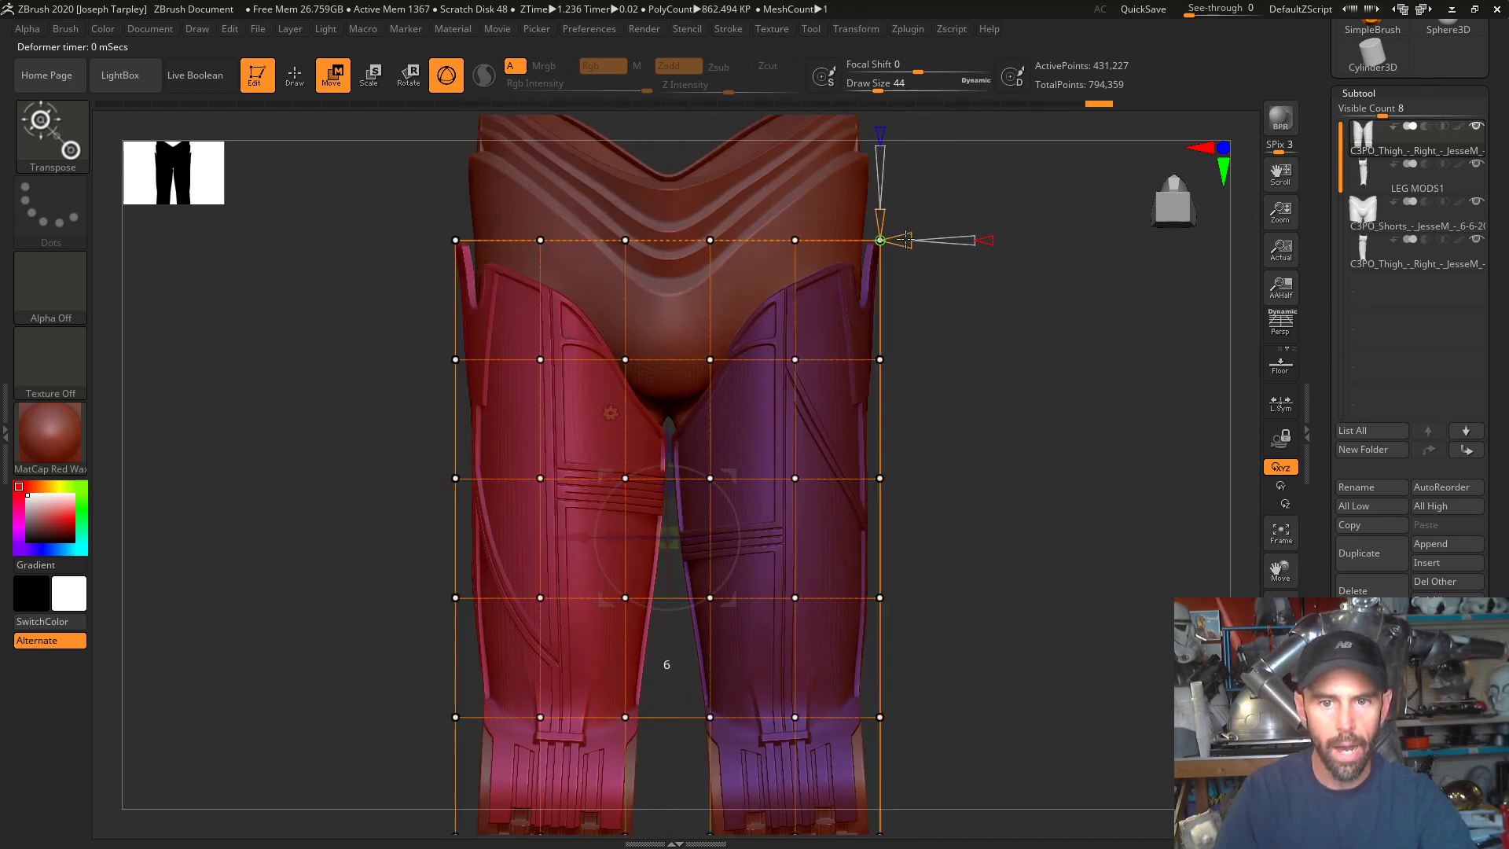
key(ctrl)
ctrl+drag(405, 212, 502, 403)
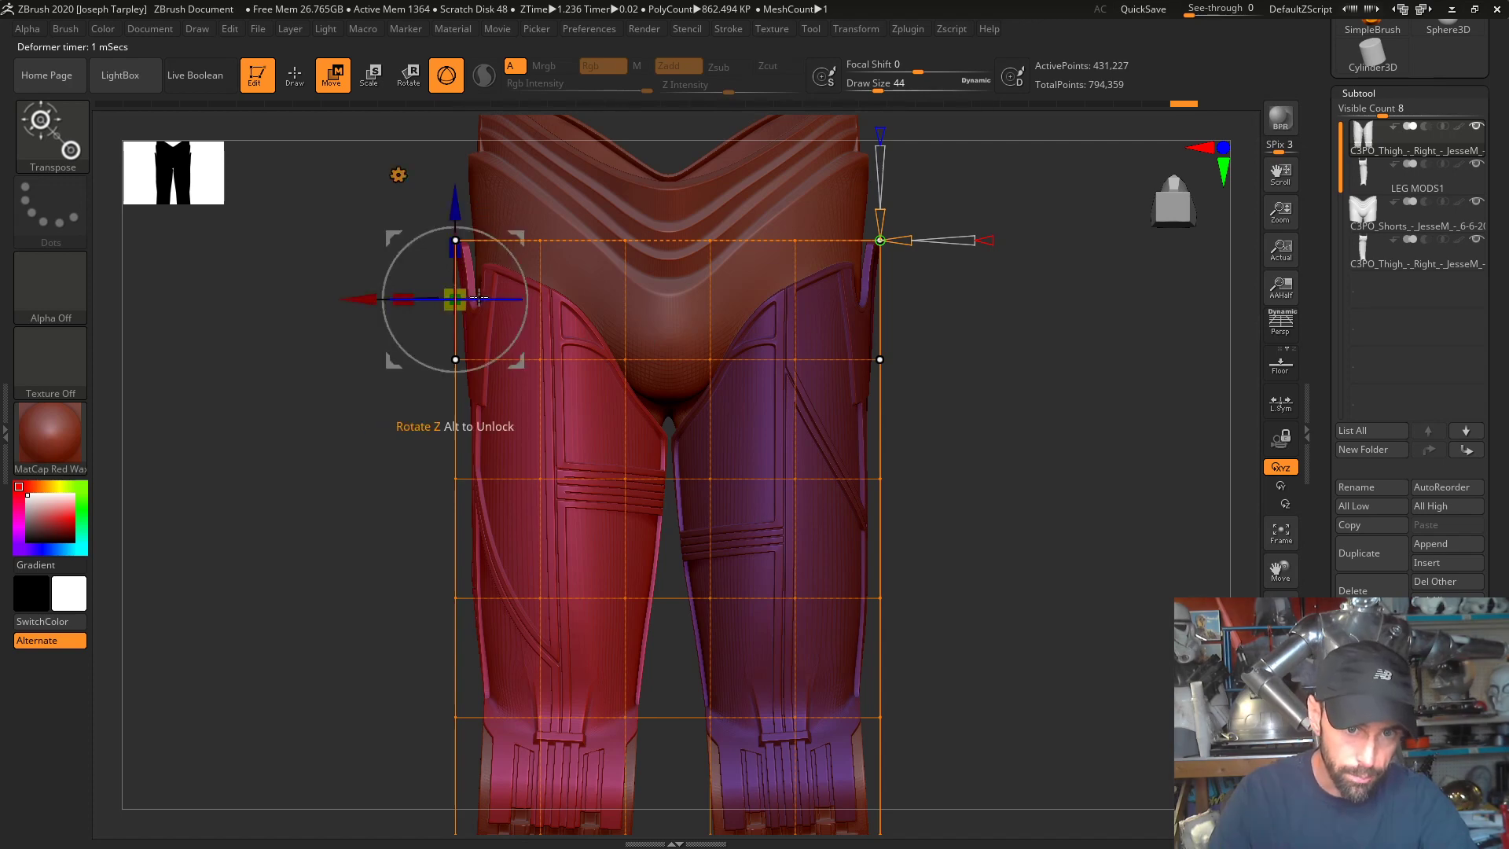
drag(403, 298, 495, 309)
key(ctrl+z)
key(ctrl+z)
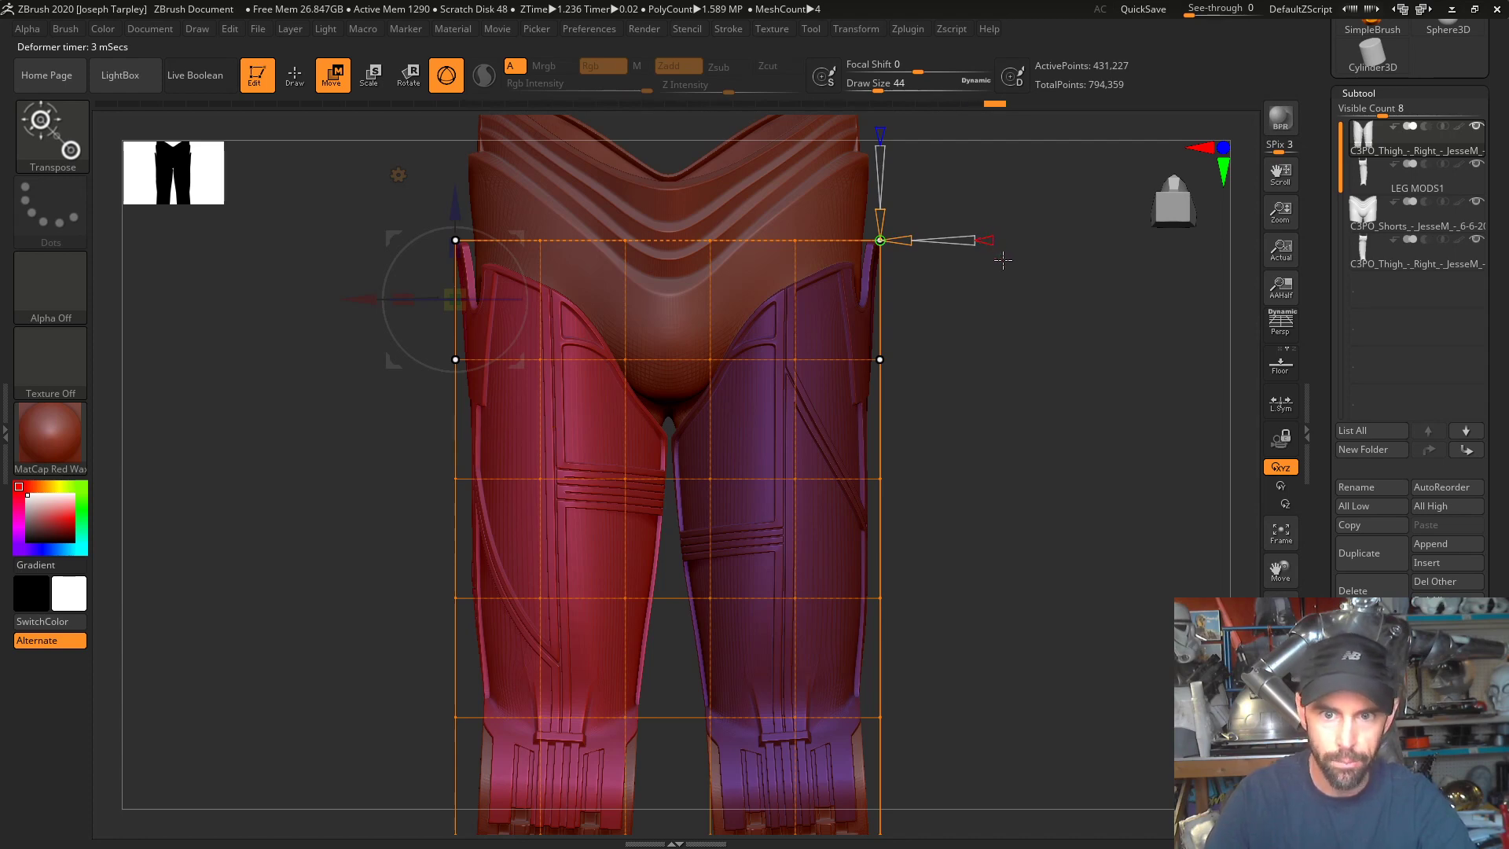
- Turn on the cage's X symmetry and move the two uppermost outer control points outward to widen the tops of both thighs
drag(989, 241, 1011, 244)
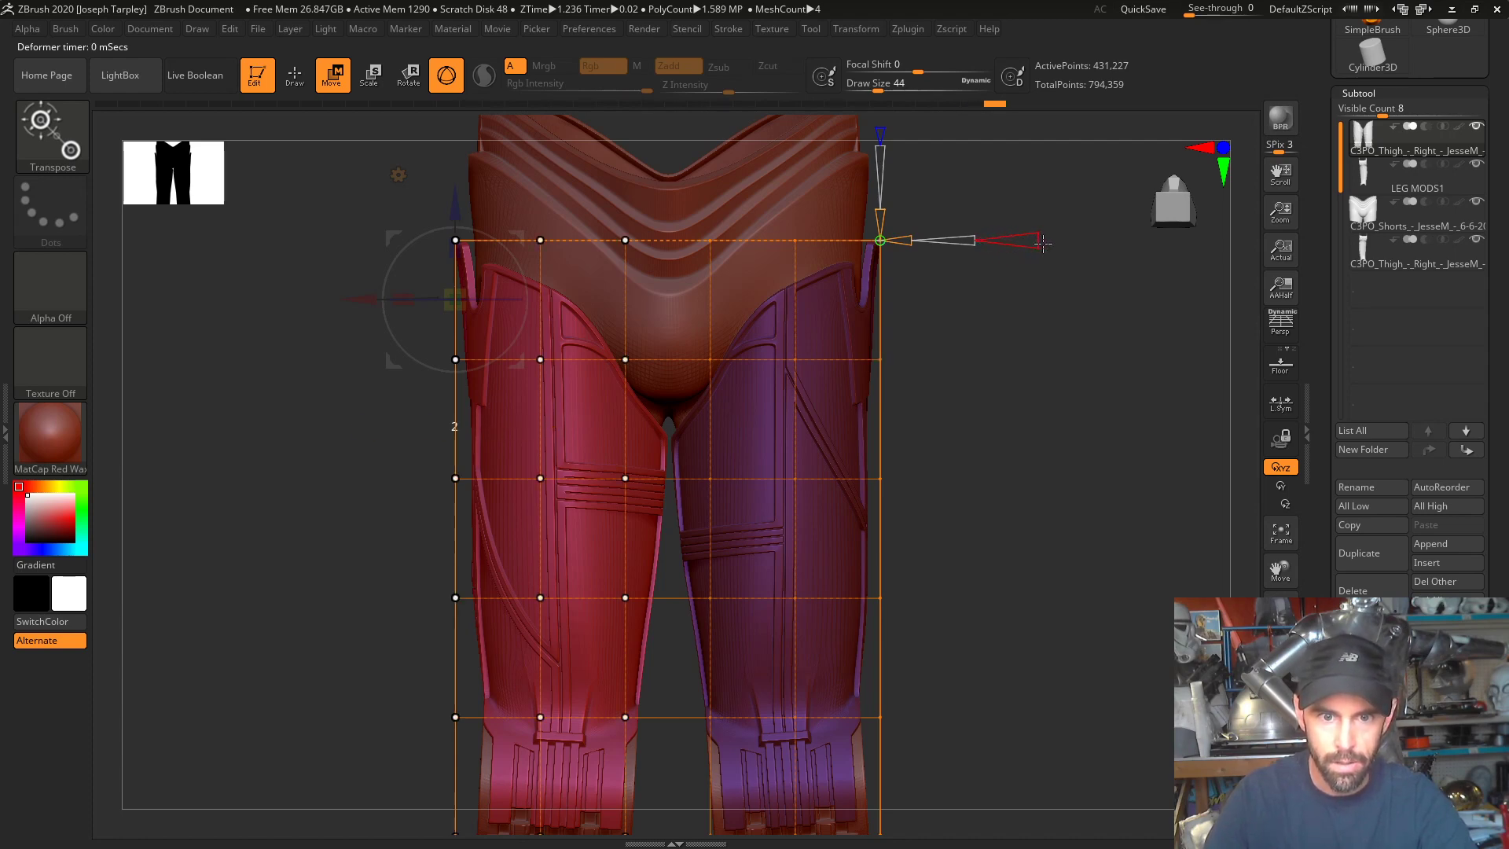
drag(375, 299, 369, 300)
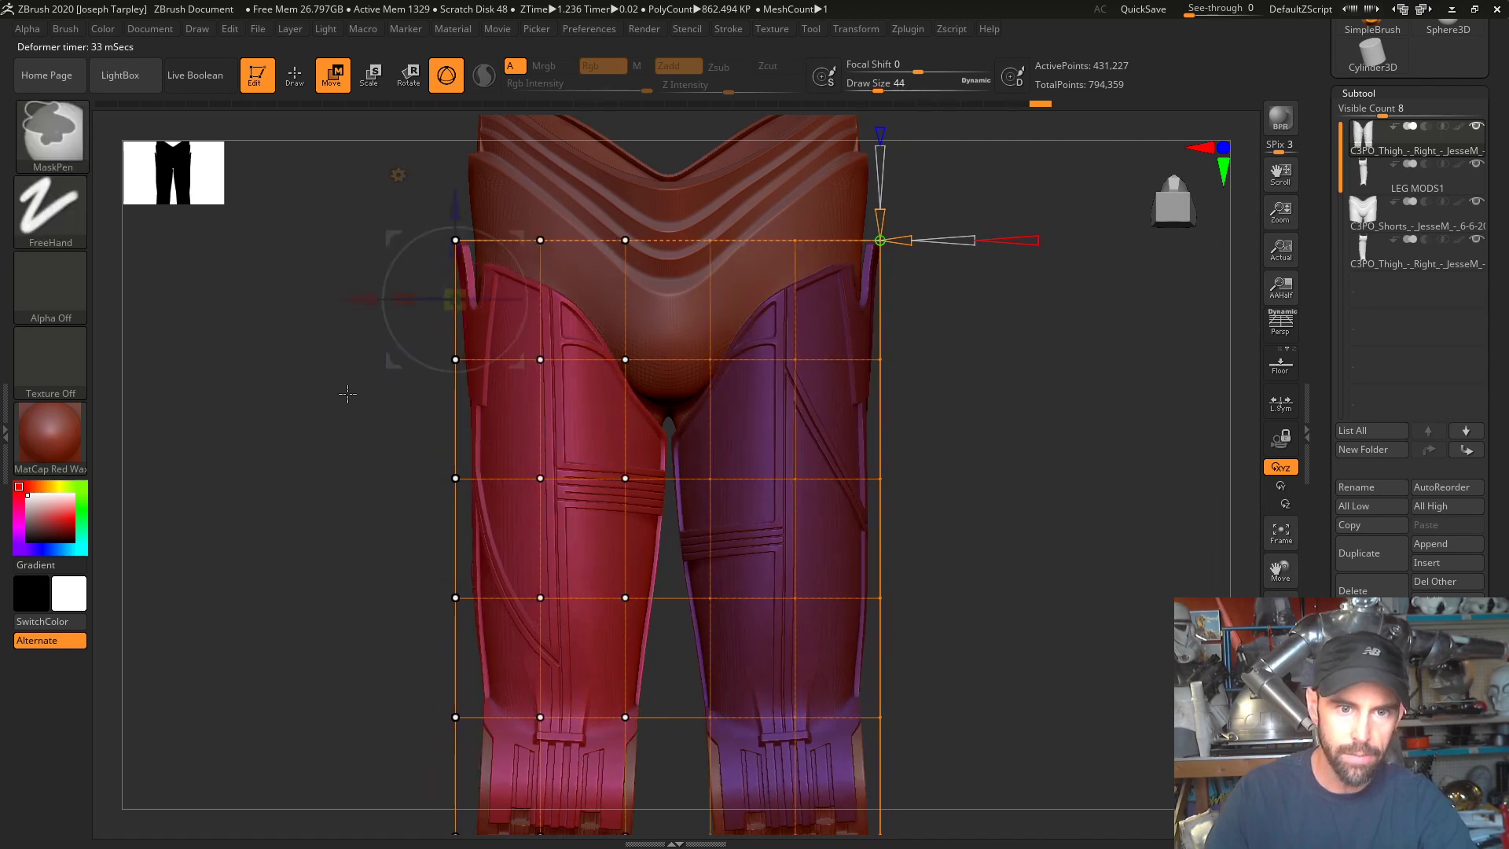
mouse_move(1100, 605)
alt+mouse_down()
mouse_move(1100, 456)
mouse_move(1127, 650)
alt+mouse_up()
click(505, 338)
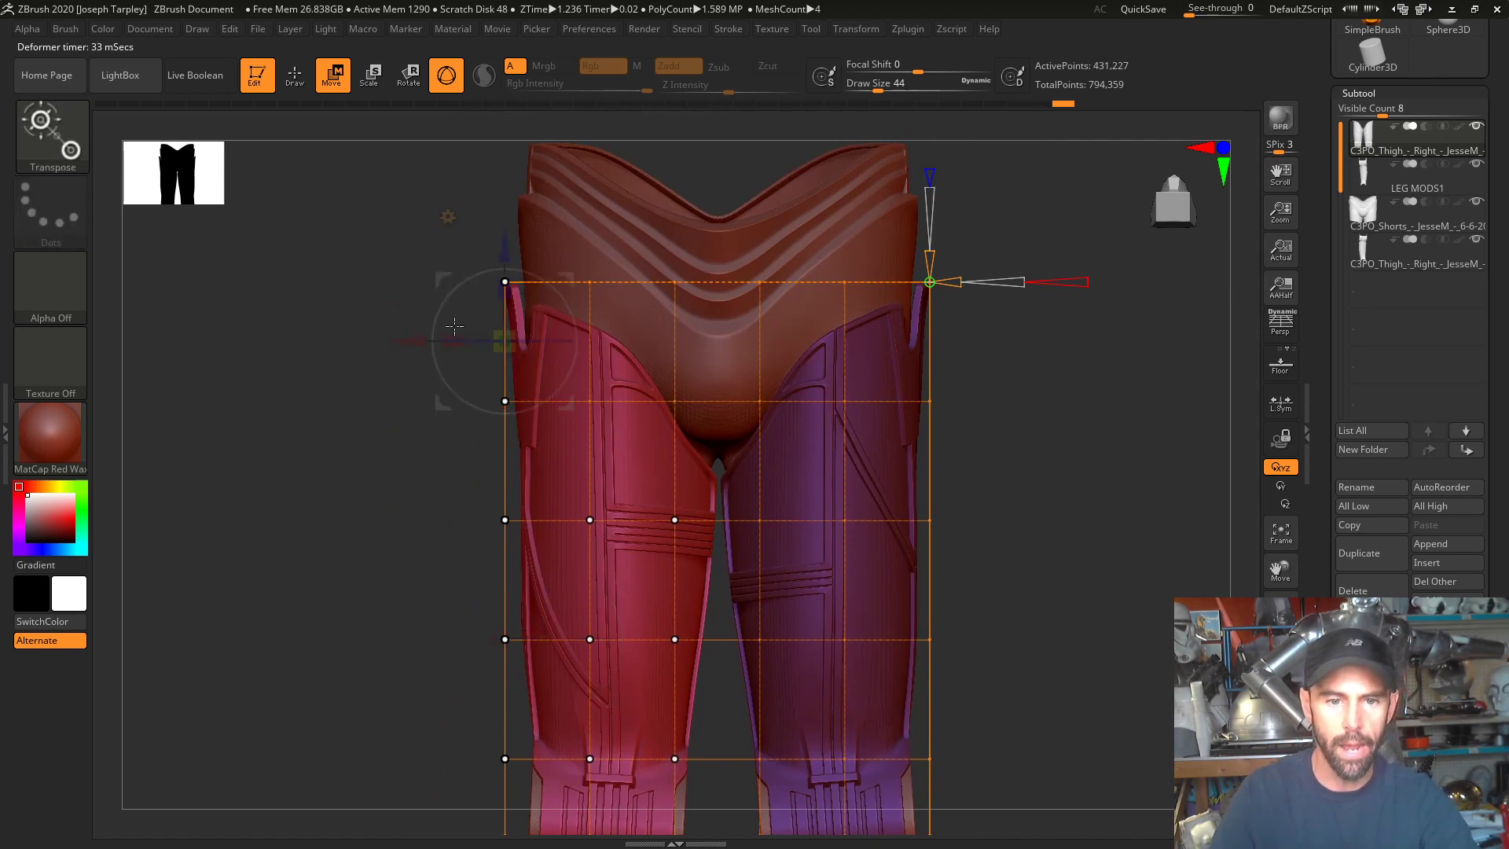
key(ctrl)
key(ctrl)
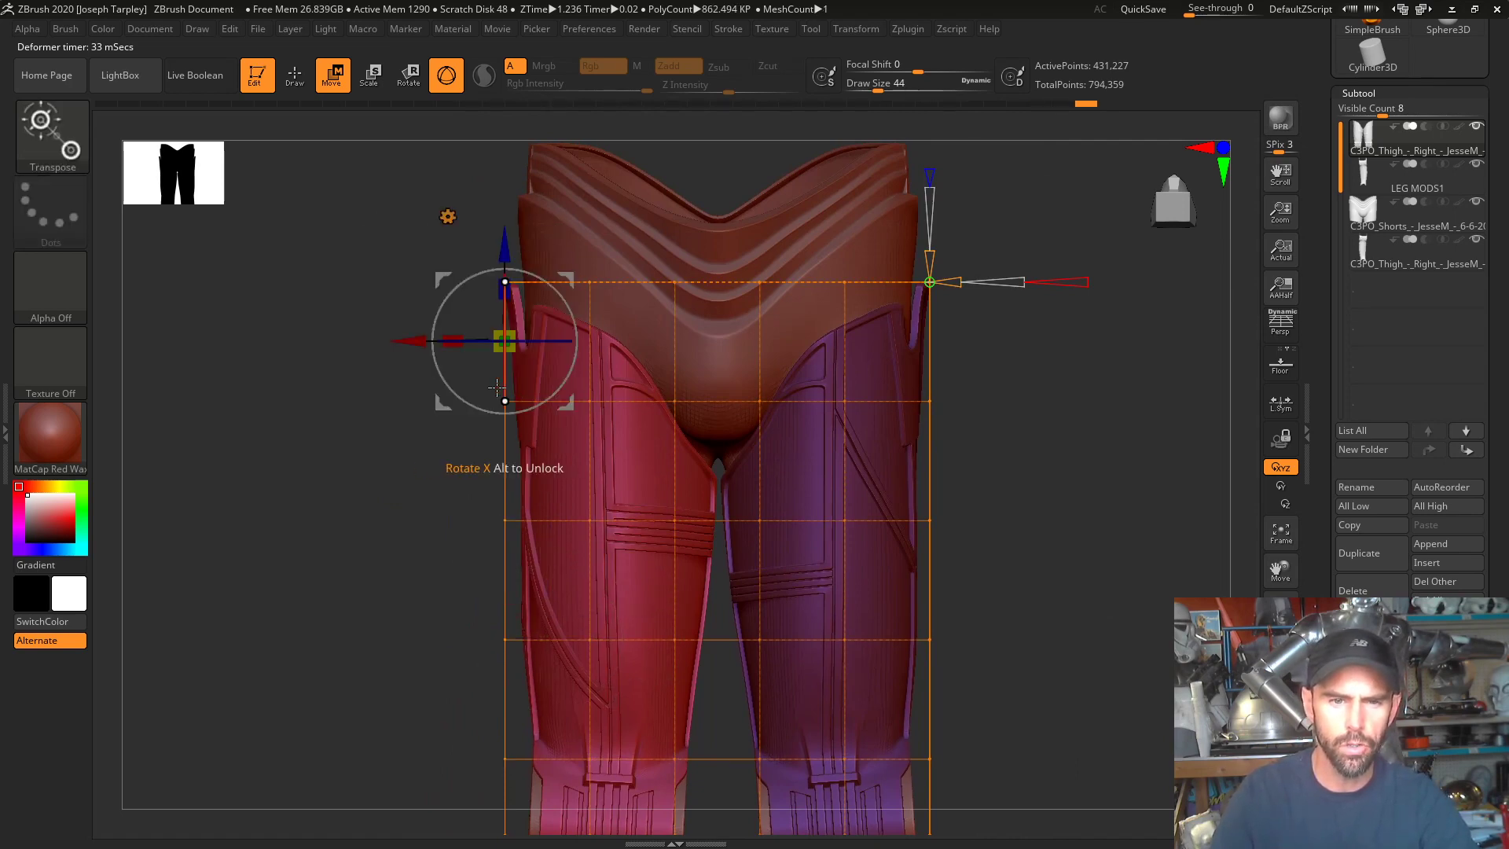
mouse_move(412, 340)
mouse_down()
mouse_move(394, 340)
mouse_move(422, 350)
mouse_move(434, 321)
mouse_move(411, 339)
mouse_up()
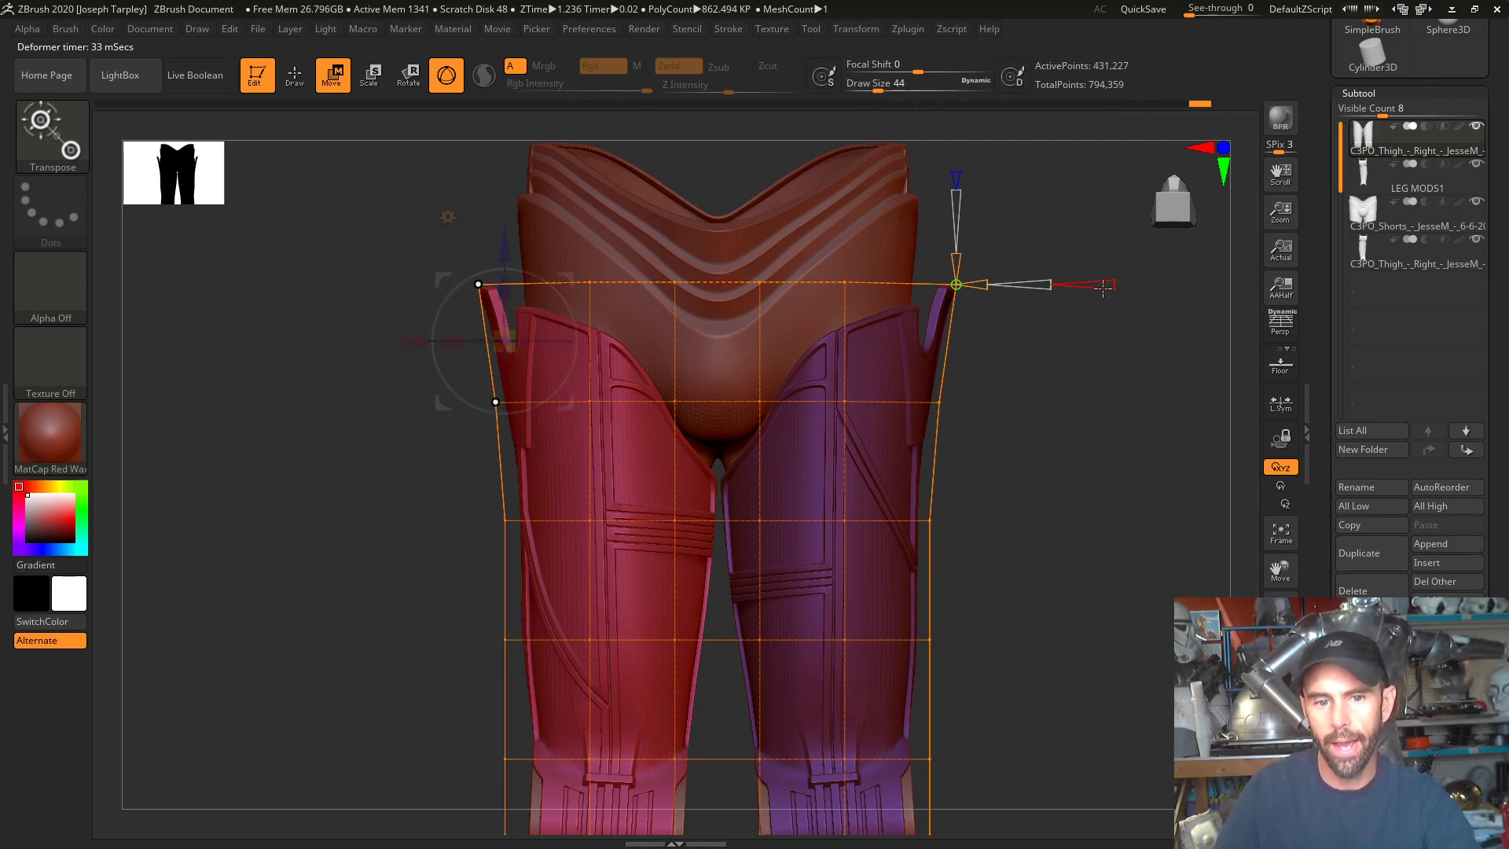
mouse_move(1103, 288)
mouse_down()
mouse_move(1082, 288)
mouse_move(1120, 290)
mouse_up()
- From the side, select the rear cage points in the second and third rows and pull them backward along Y
drag(358, 593, 264, 450)
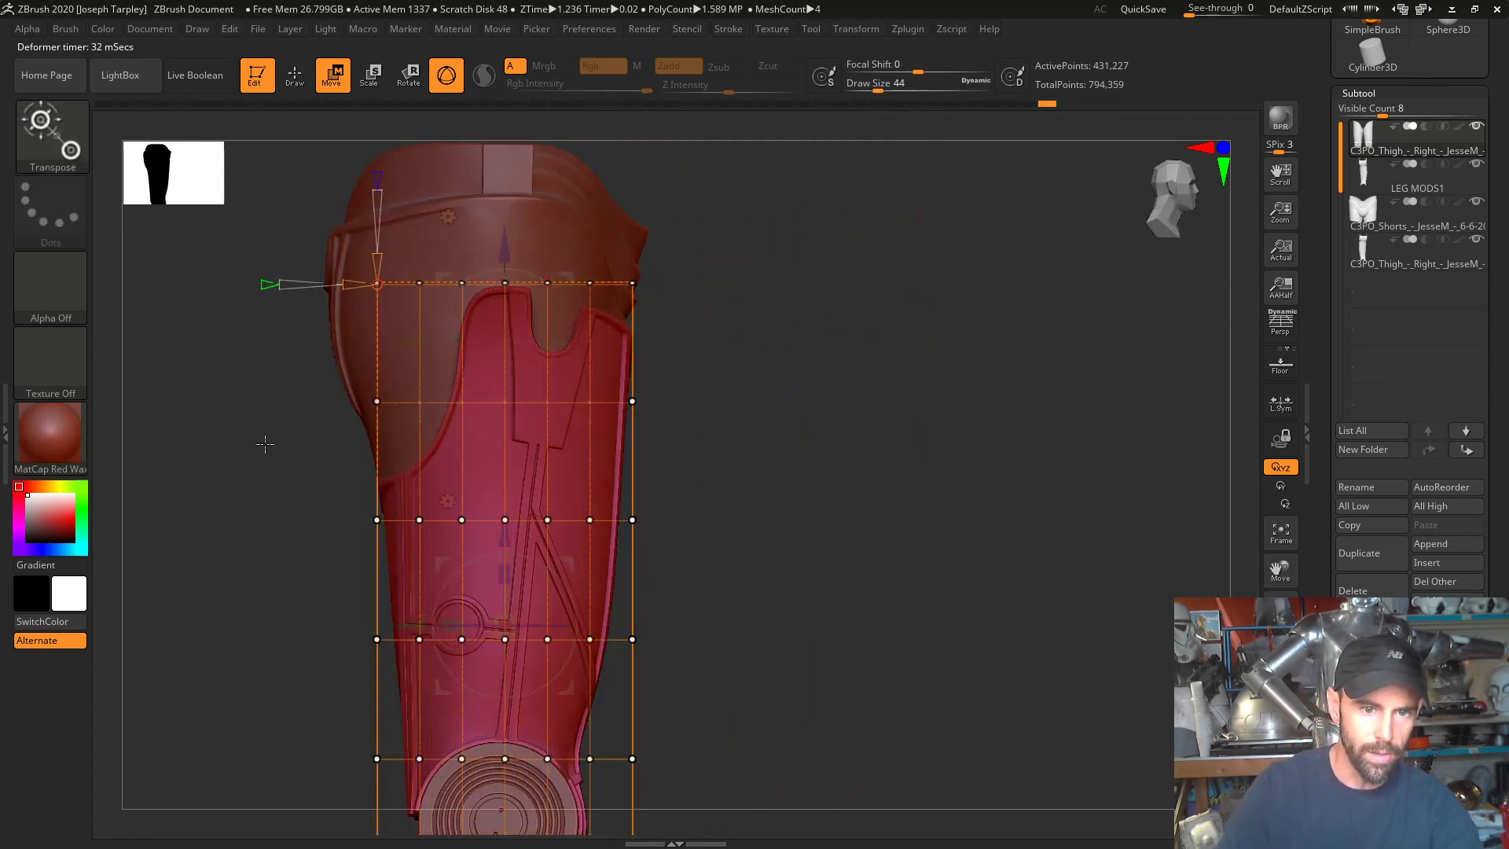
ctrl+shift+drag(296, 394, 357, 459)
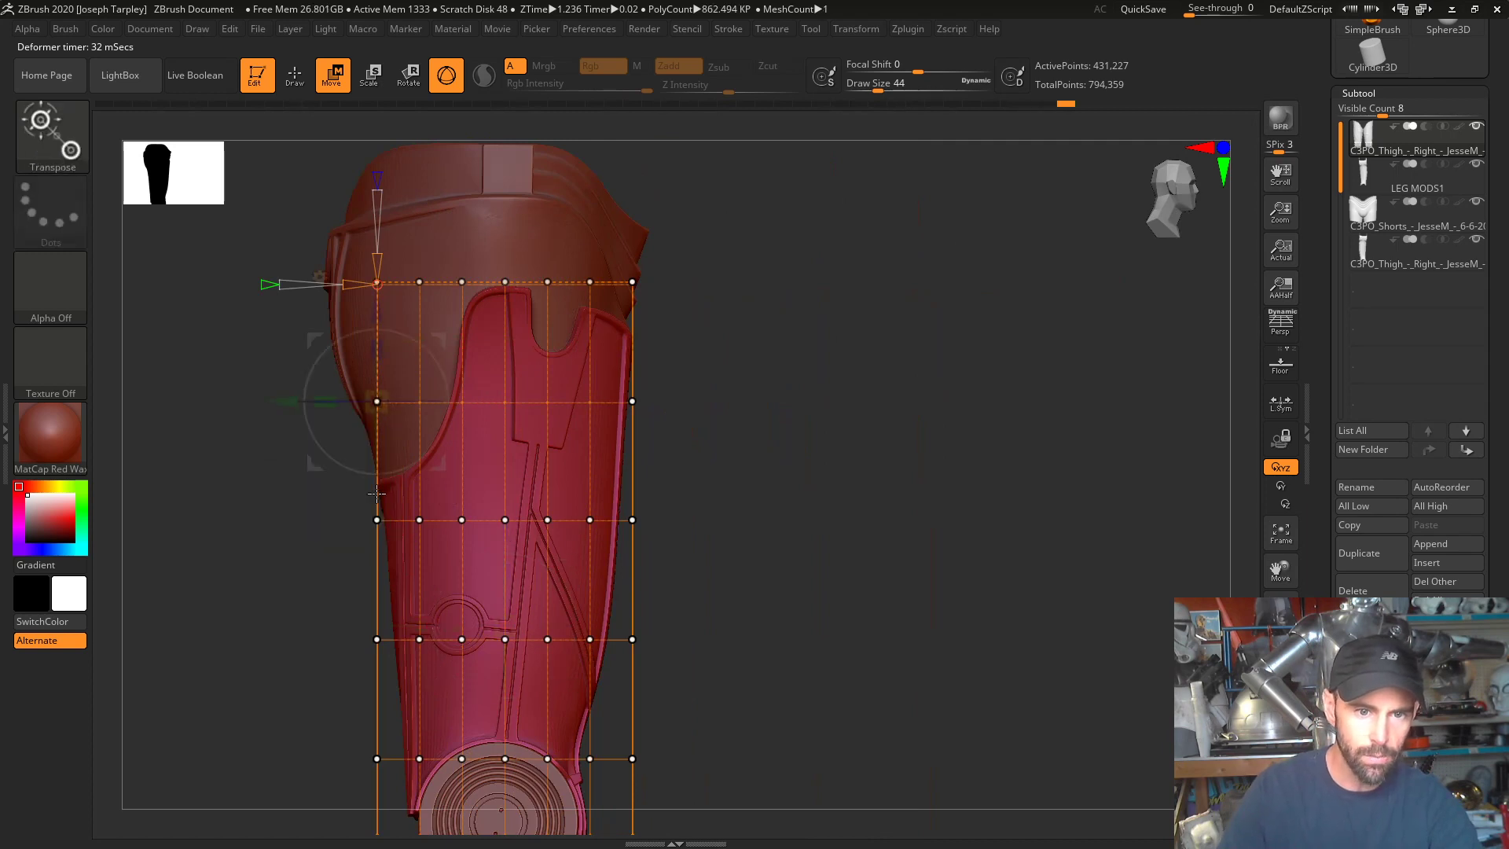
ctrl+drag(288, 384, 401, 546)
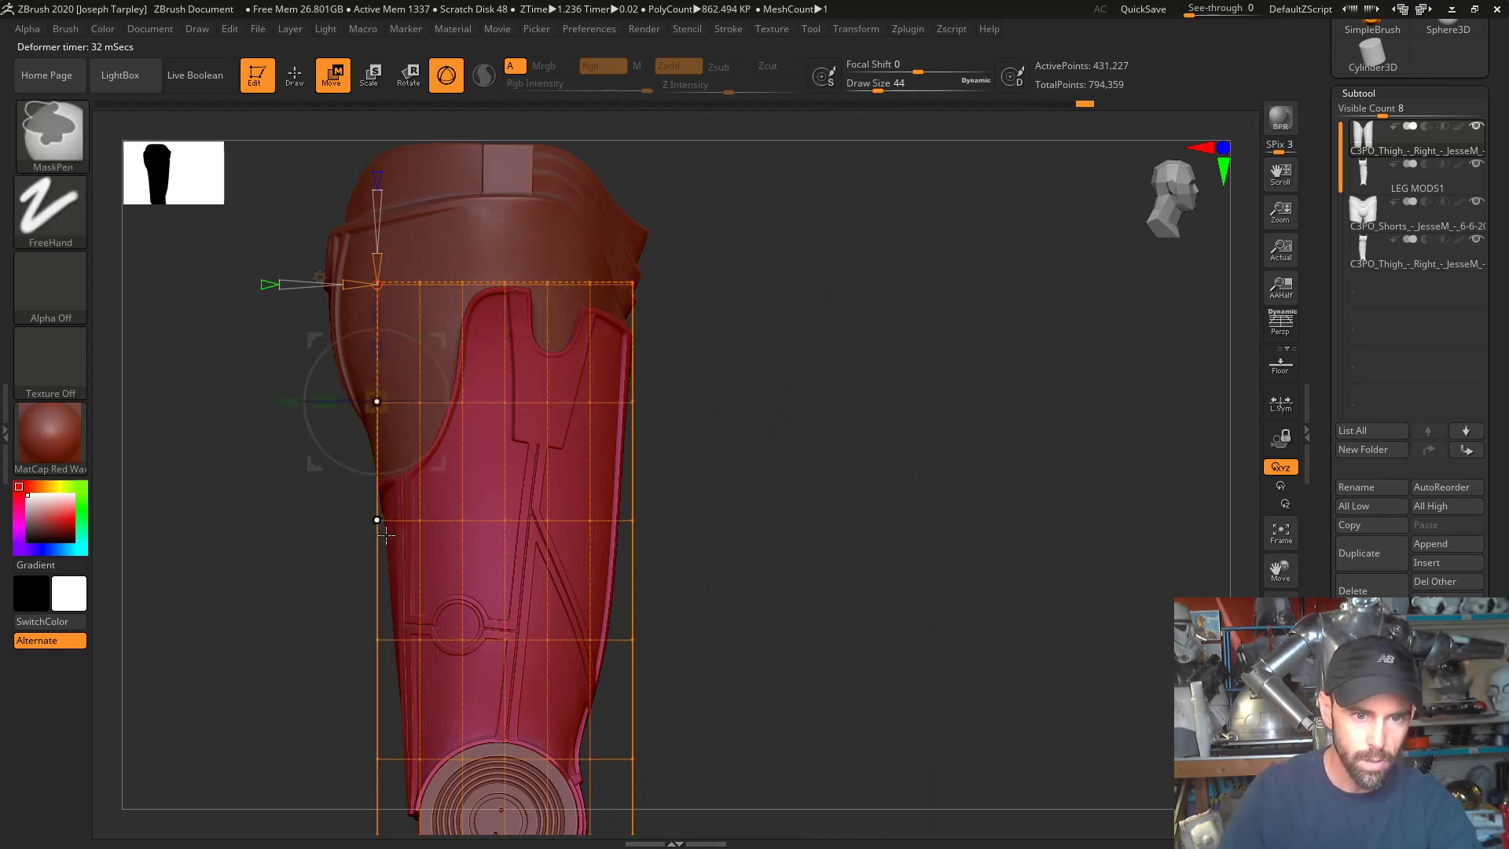
key(w)
mouse_move(279, 396)
mouse_down()
mouse_move(379, 478)
mouse_move(404, 472)
mouse_move(334, 475)
mouse_up()
alt+drag(477, 252, 507, 353)
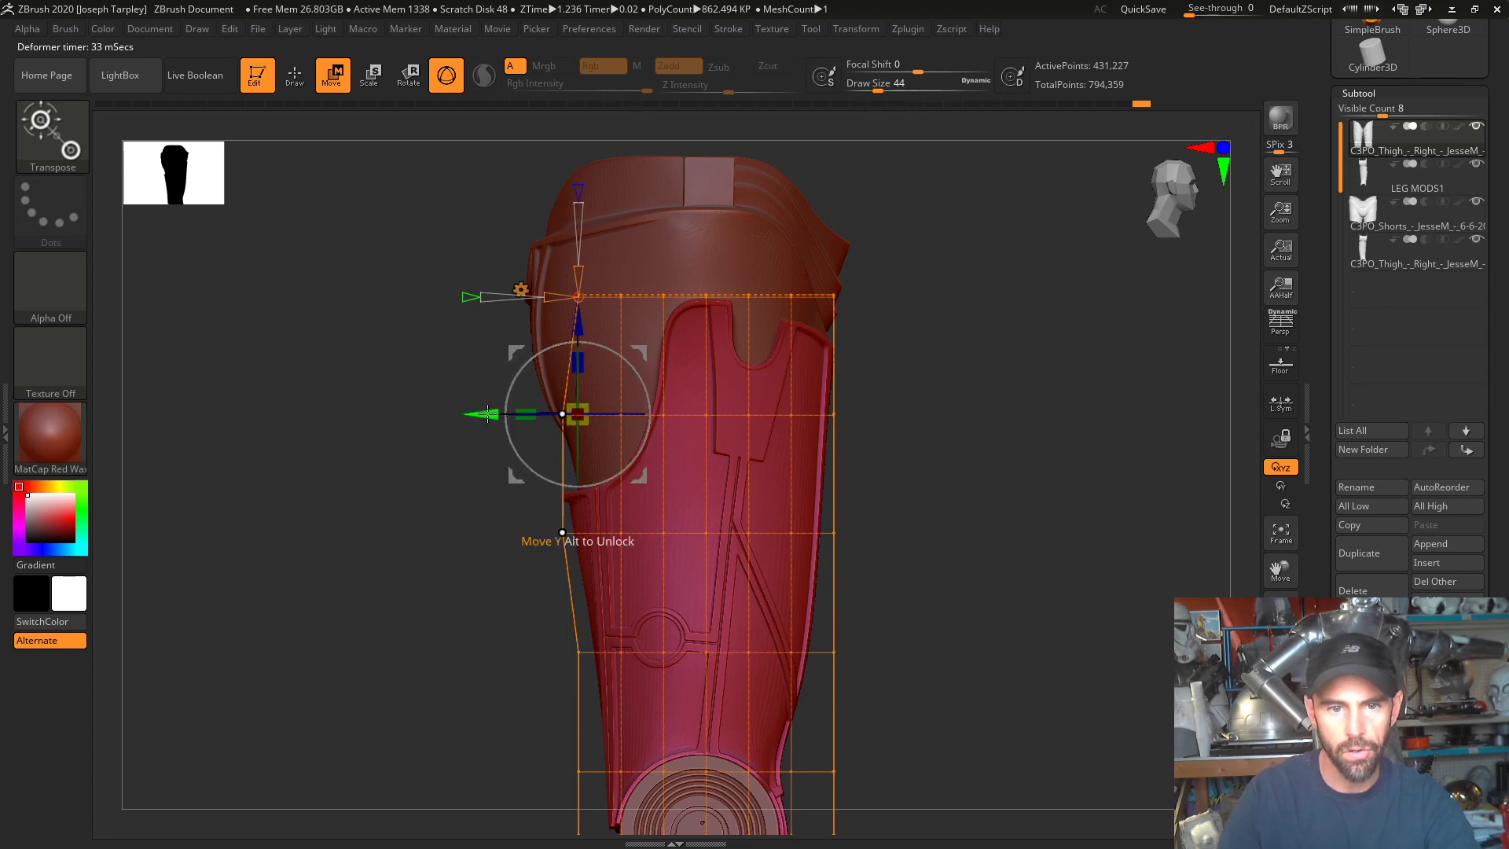
drag(482, 415, 475, 415)
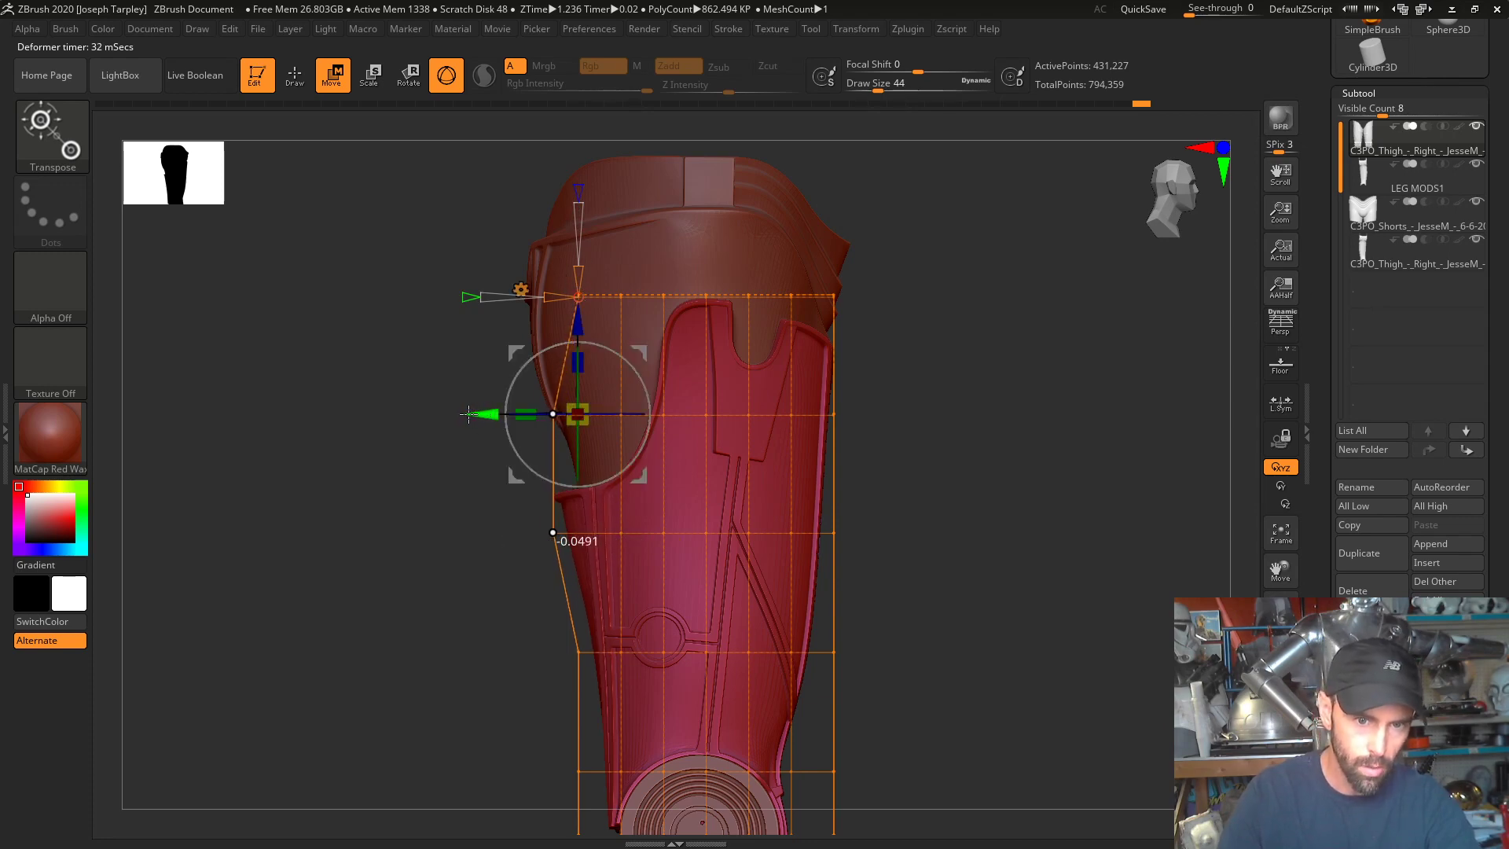
- Check the reshaped thighs from the front and accept their deformer
drag(438, 488, 522, 573)
drag(747, 479, 674, 490)
drag(1019, 510, 1090, 443)
alt+drag(1010, 320, 995, 496)
mouse_move(917, 255)
mouse_down()
mouse_move(909, 267)
mouse_move(930, 266)
mouse_up()
click(483, 323)
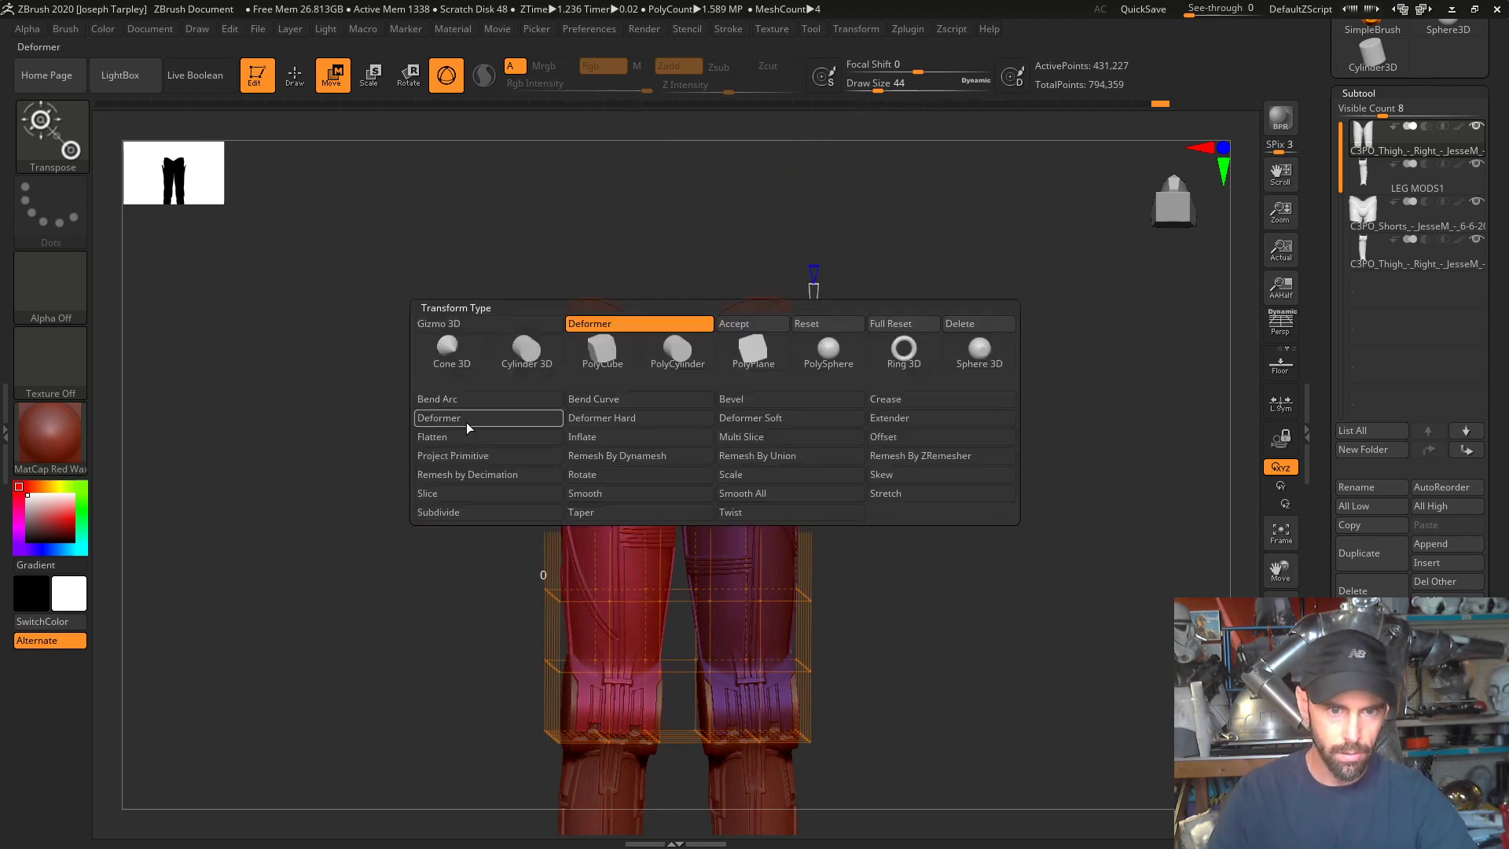
click(751, 323)
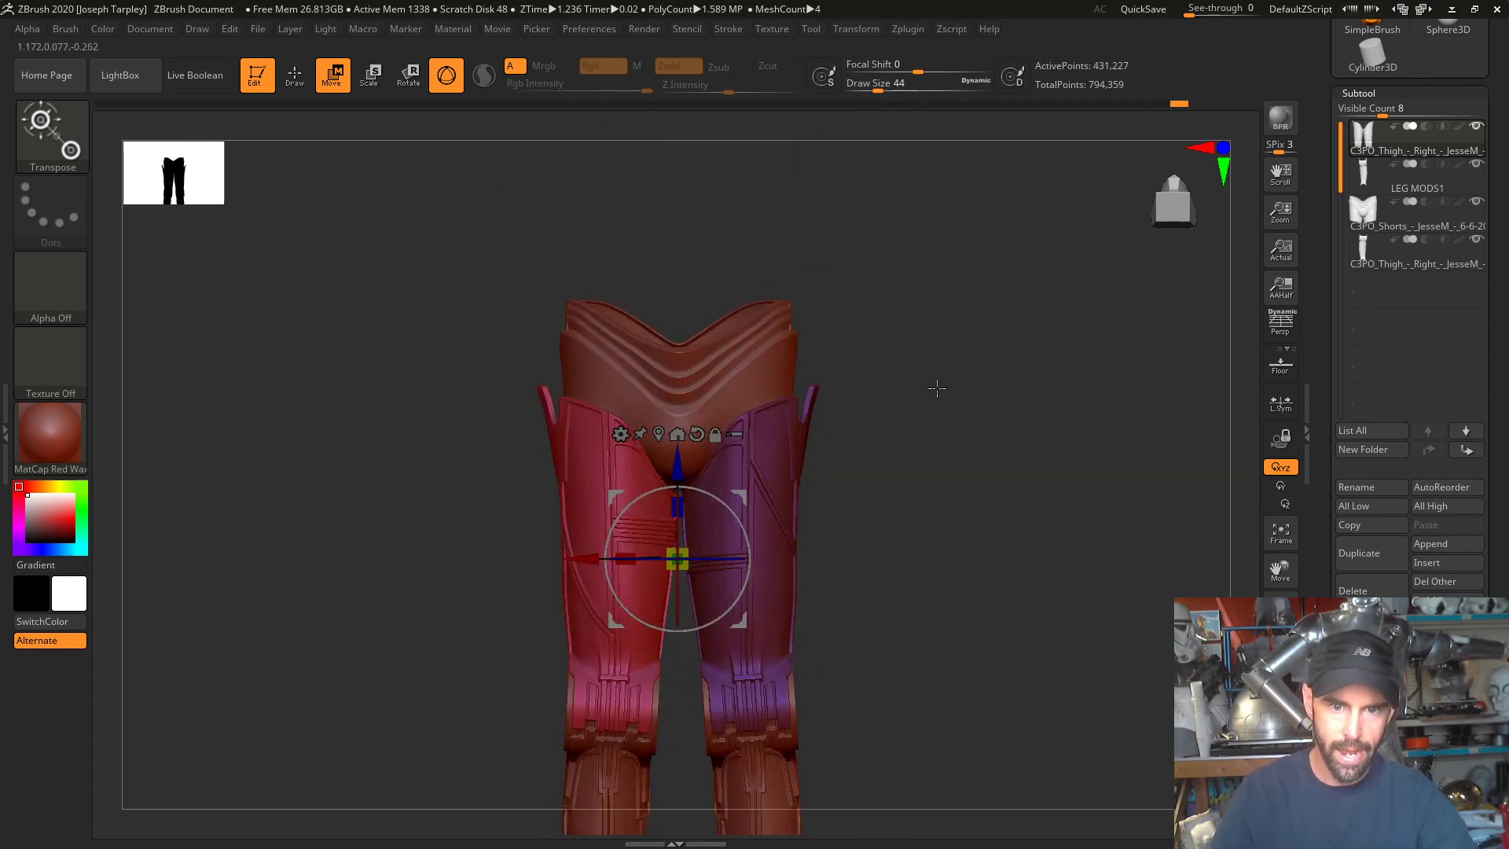
- Select the LEG MODS1 lower-leg subtool and move it to the top of the subtool list
alt+drag(827, 440, 886, 346)
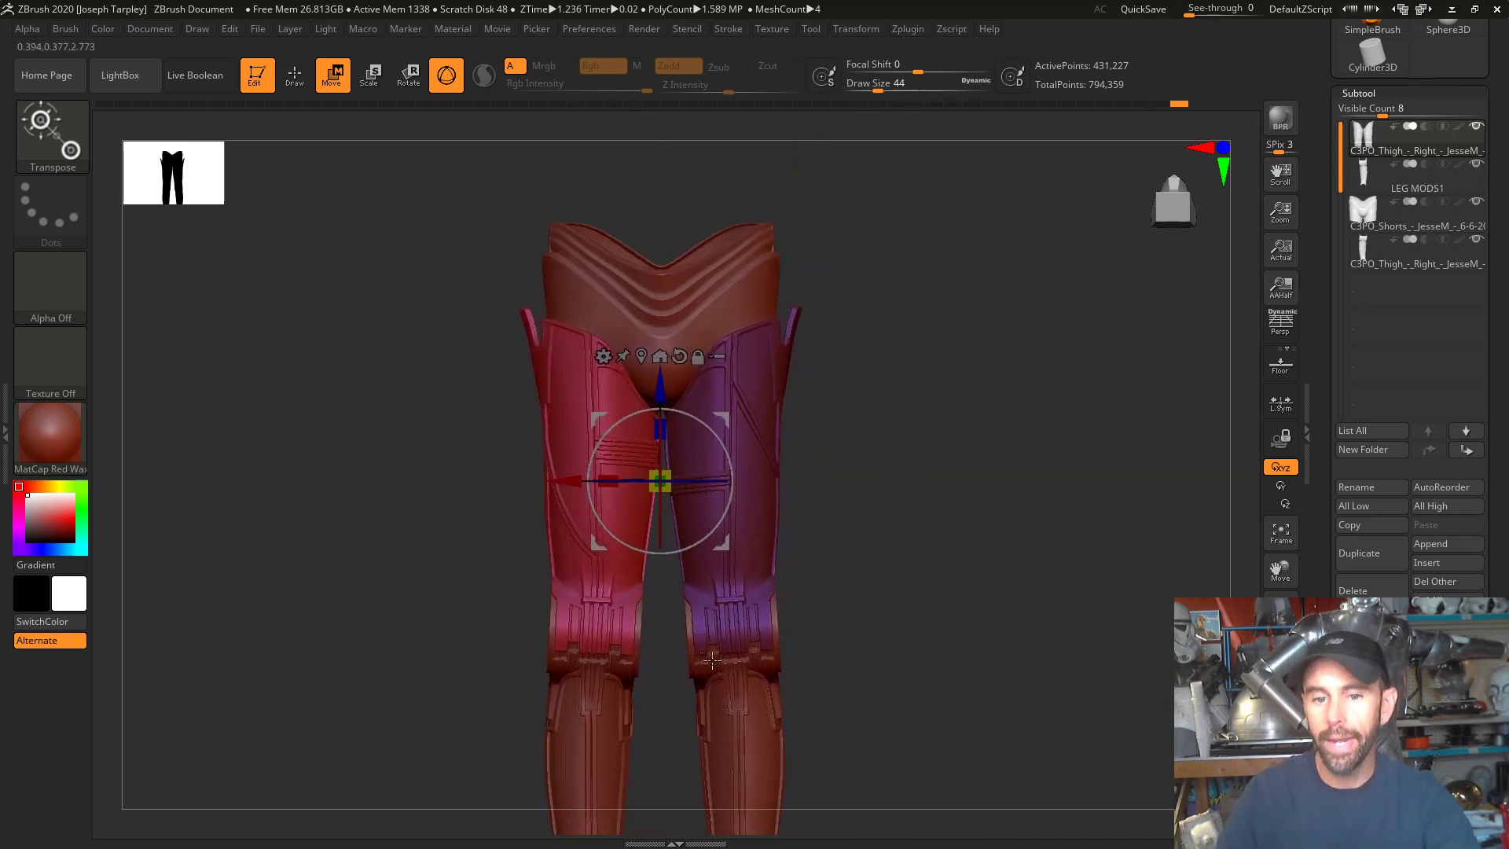
drag(844, 597, 844, 494)
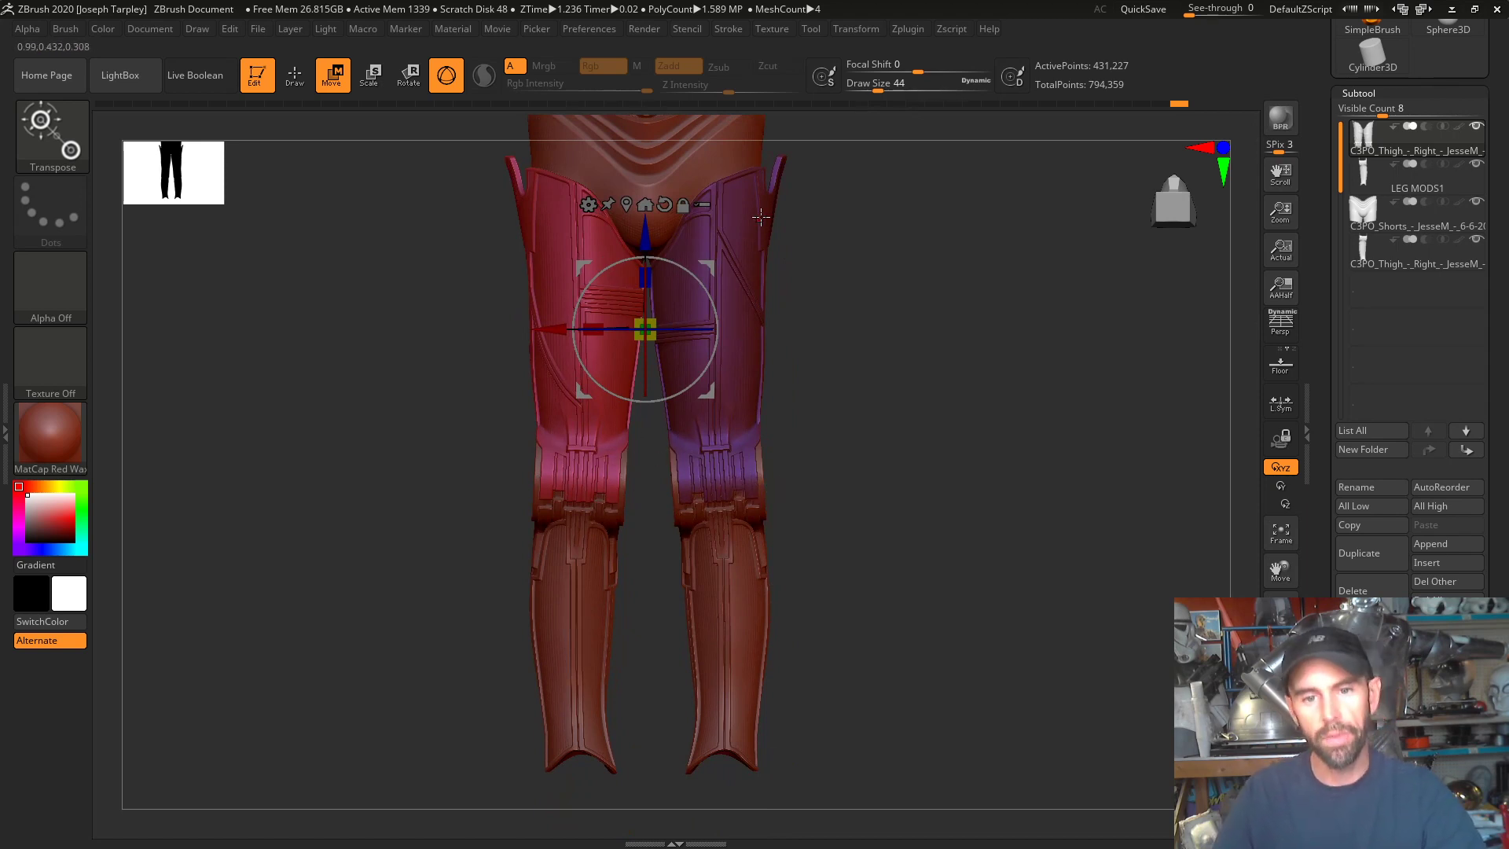
alt+drag(802, 244, 816, 290)
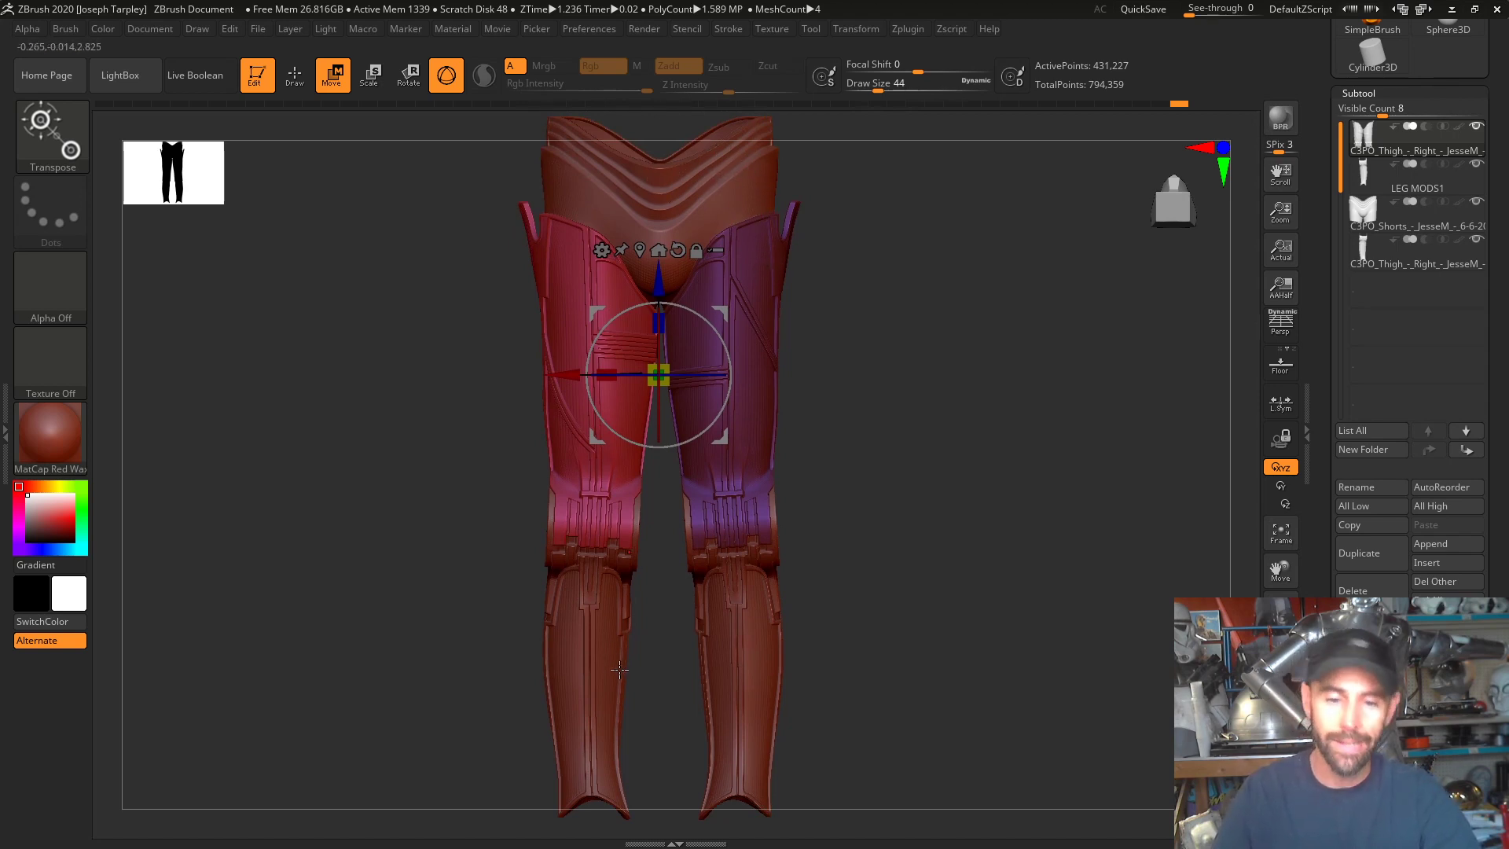
alt+drag(862, 539, 859, 523)
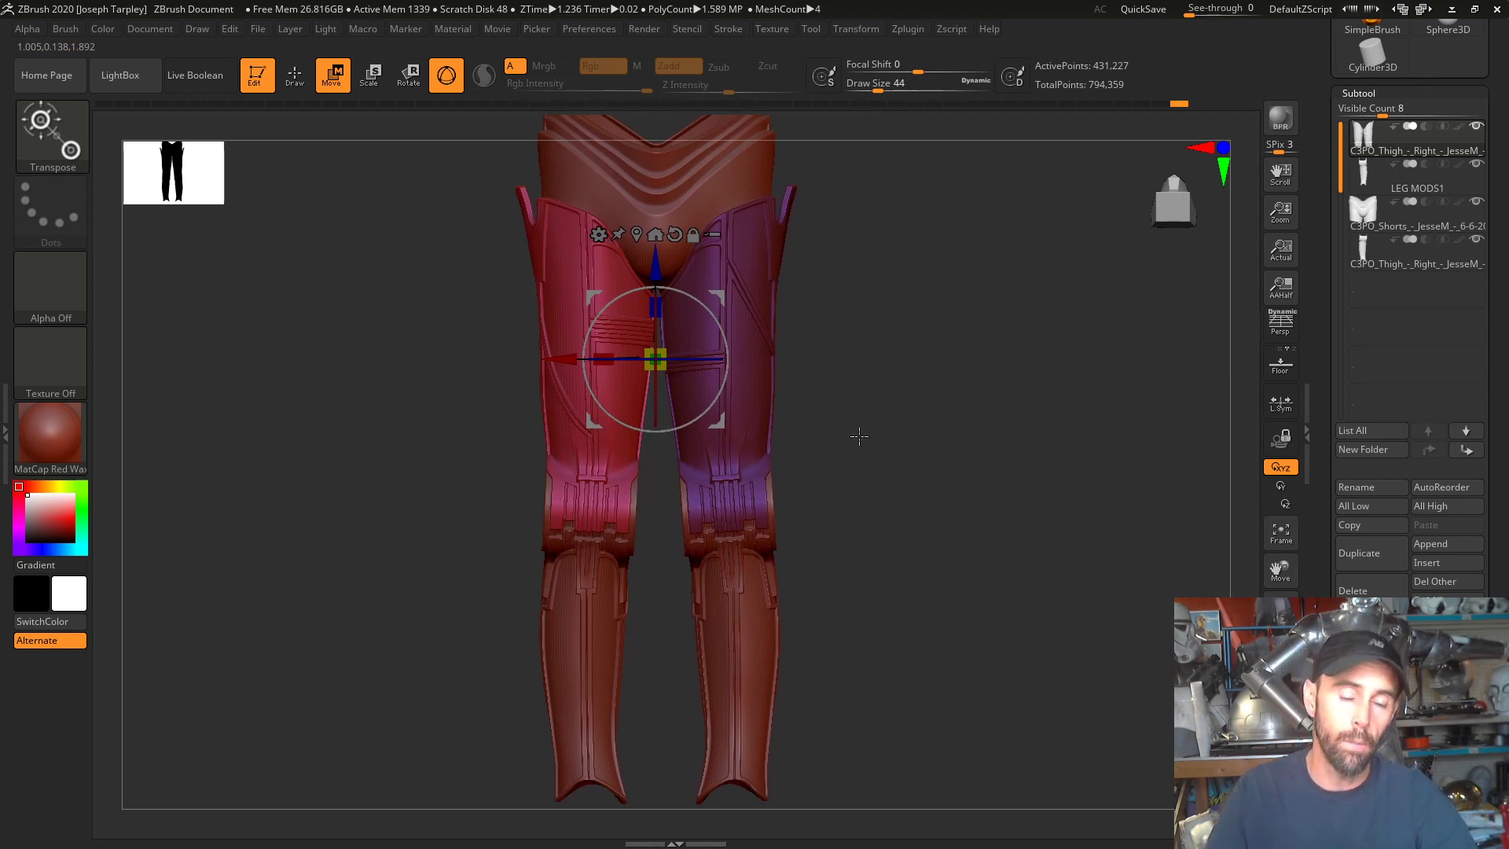
alt+click(714, 493)
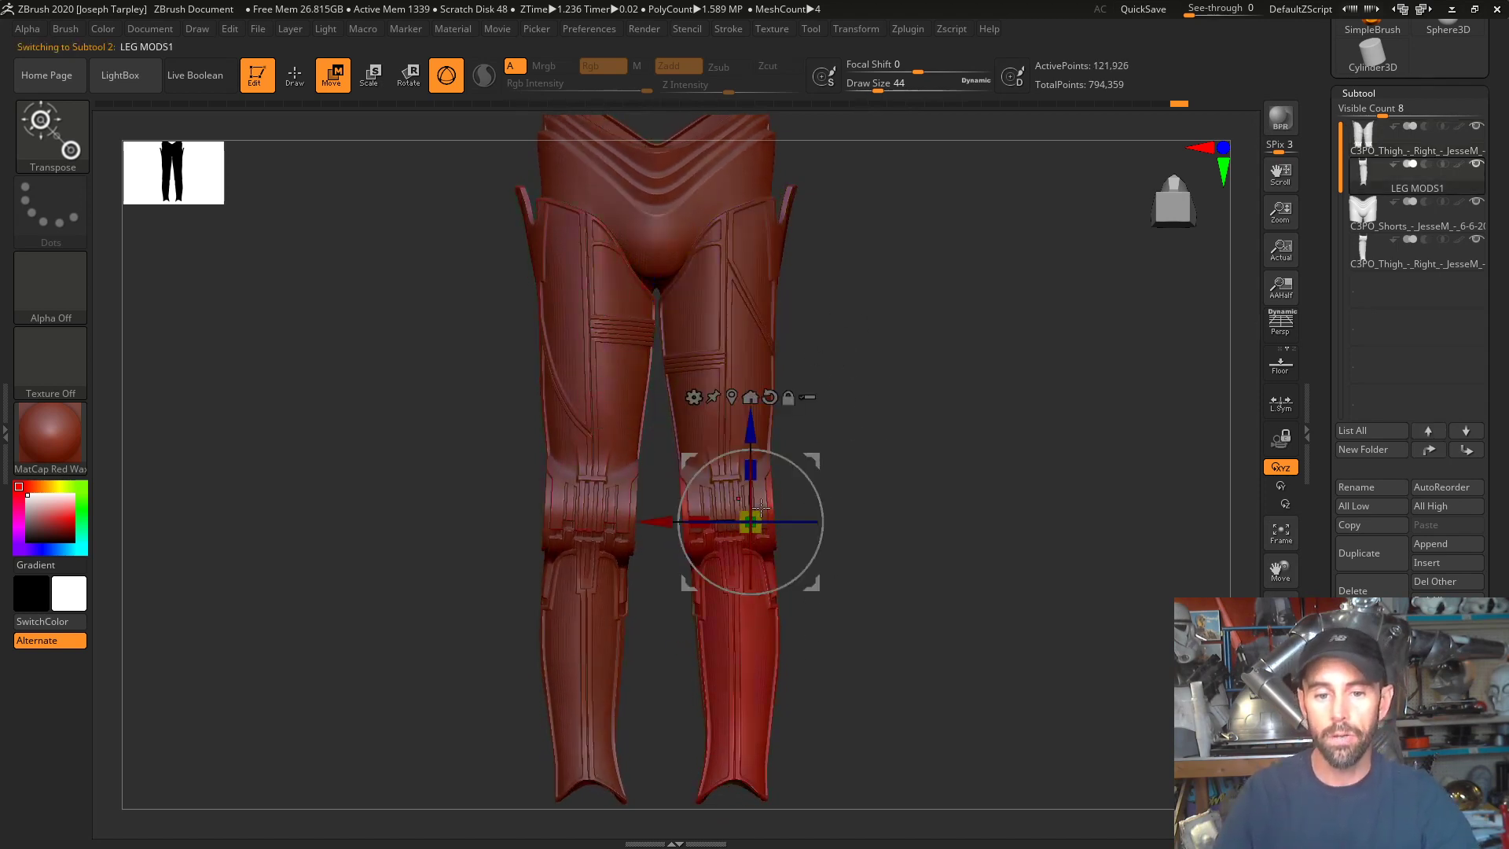
alt+drag(1014, 577, 983, 515)
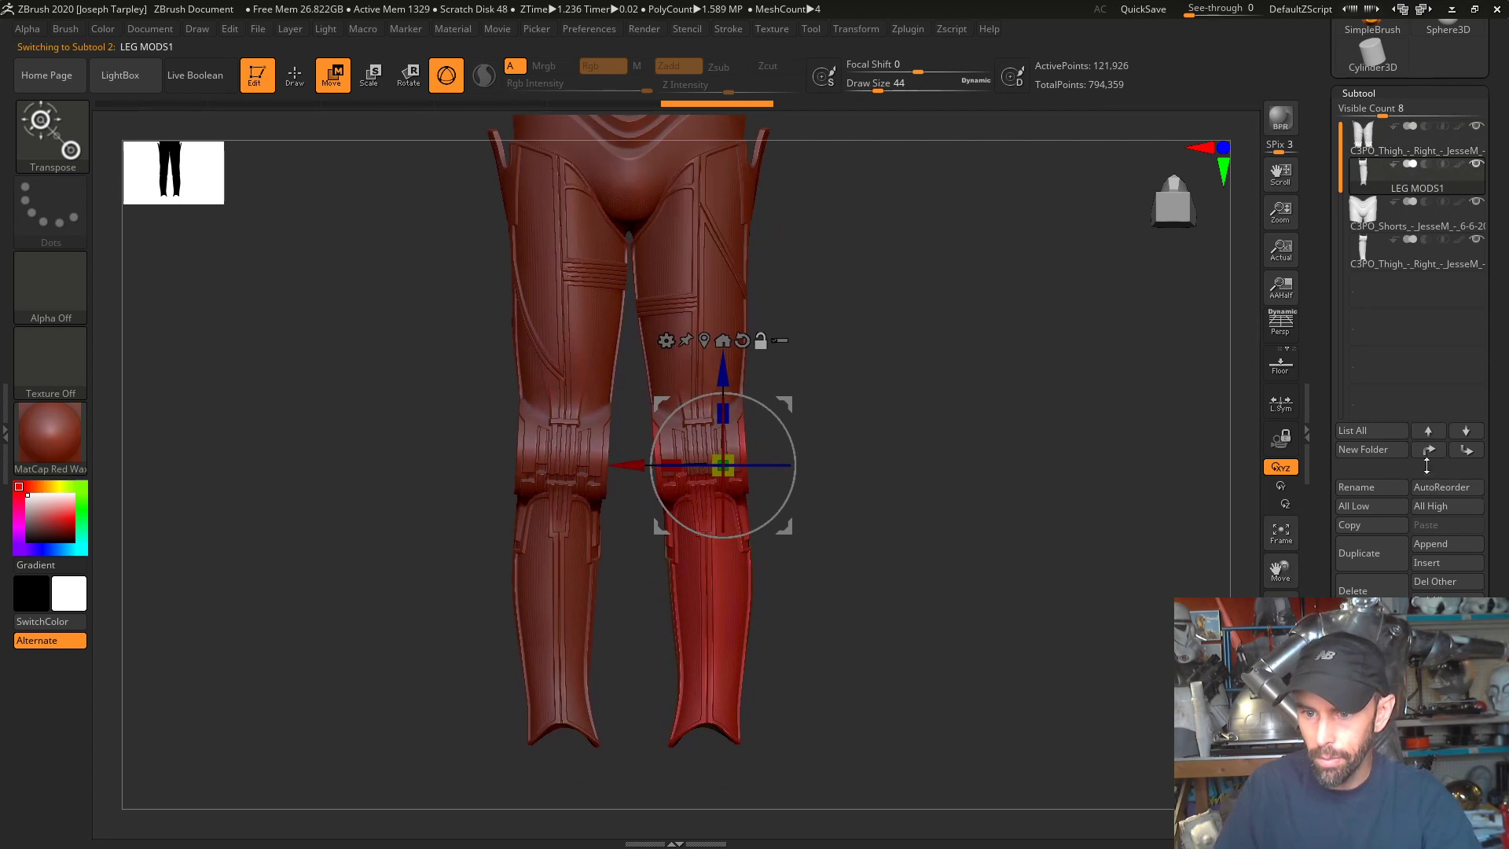
click(1429, 450)
- Move the other lower-leg subtool directly below LEG MODS1 and merge LEG MODS1 down with it
click(1413, 267)
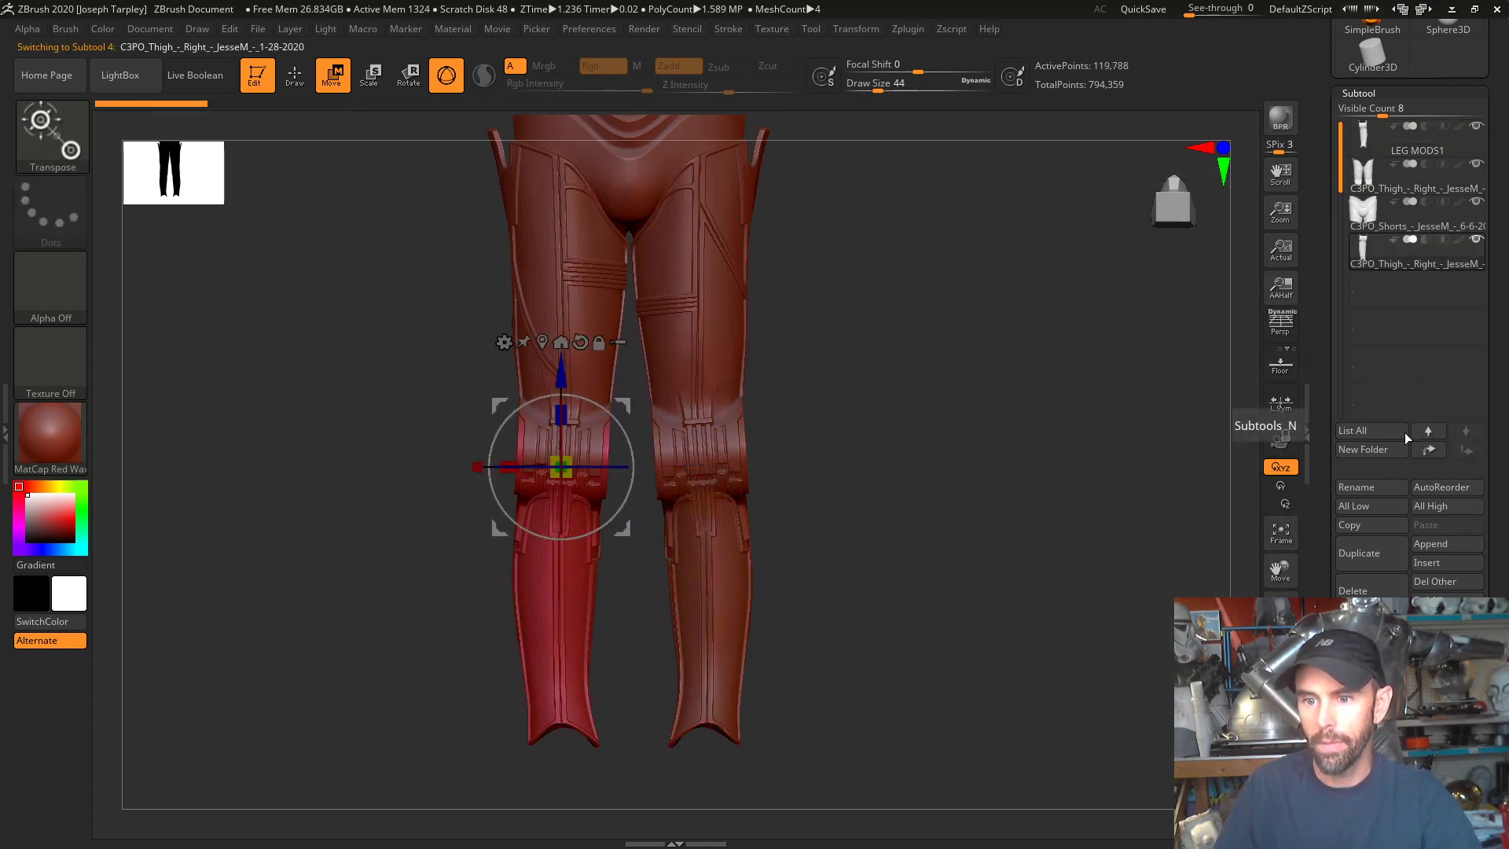
click(1429, 430)
click(1413, 153)
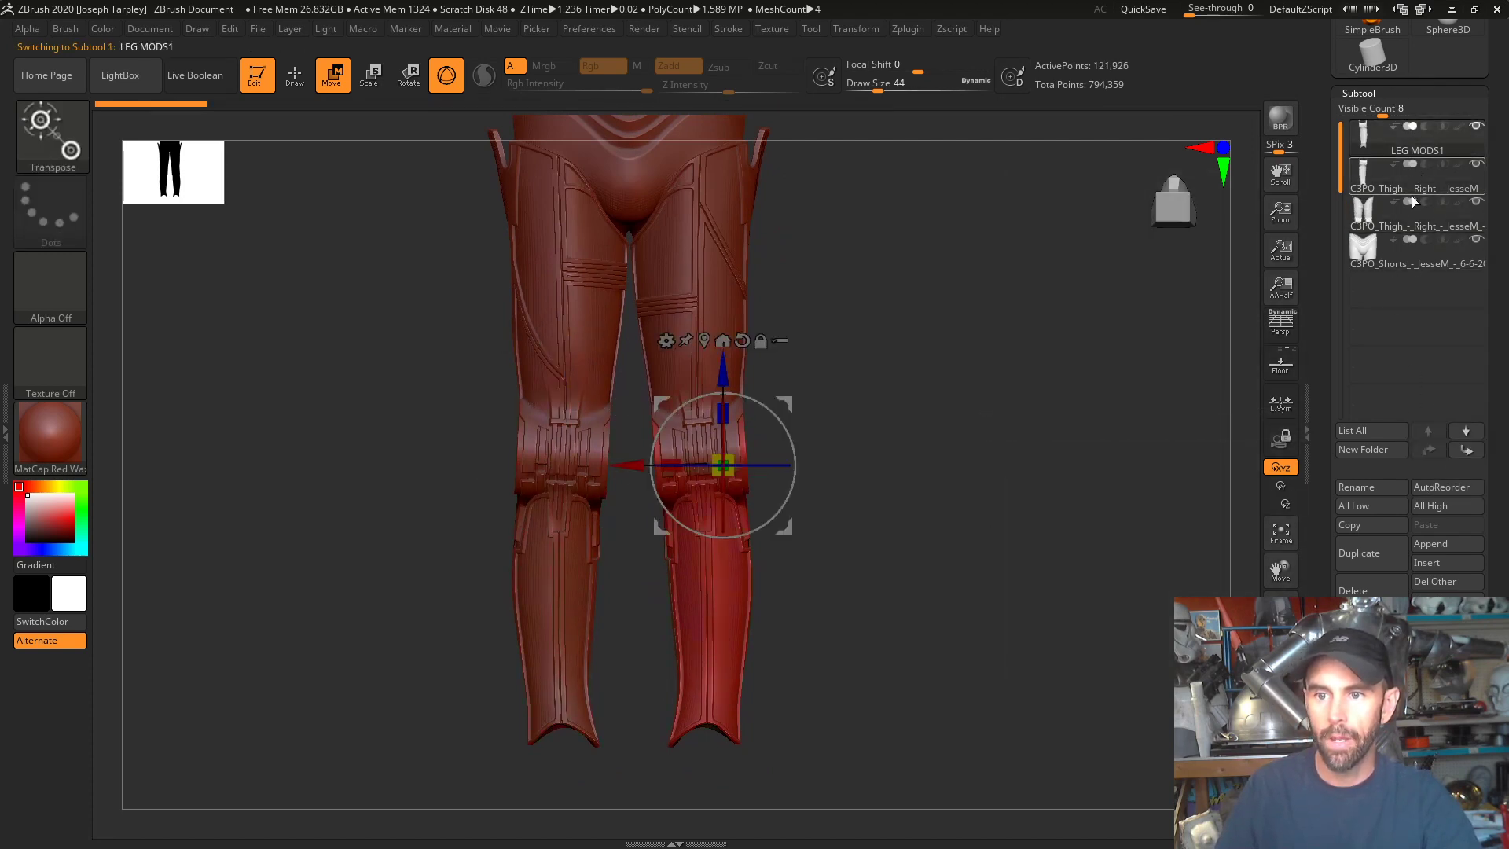
click(1371, 663)
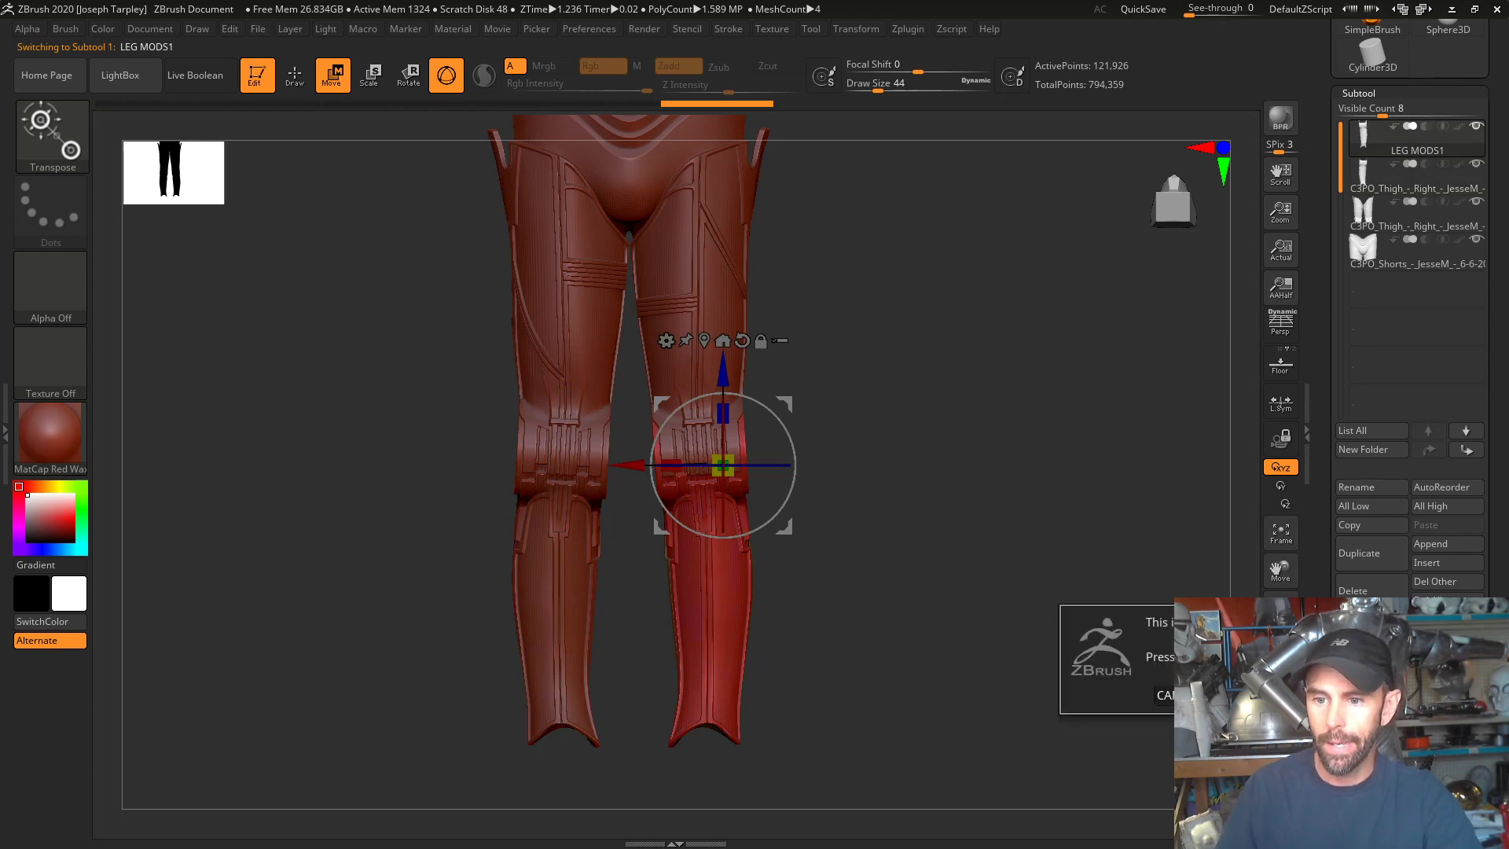
click(1176, 642)
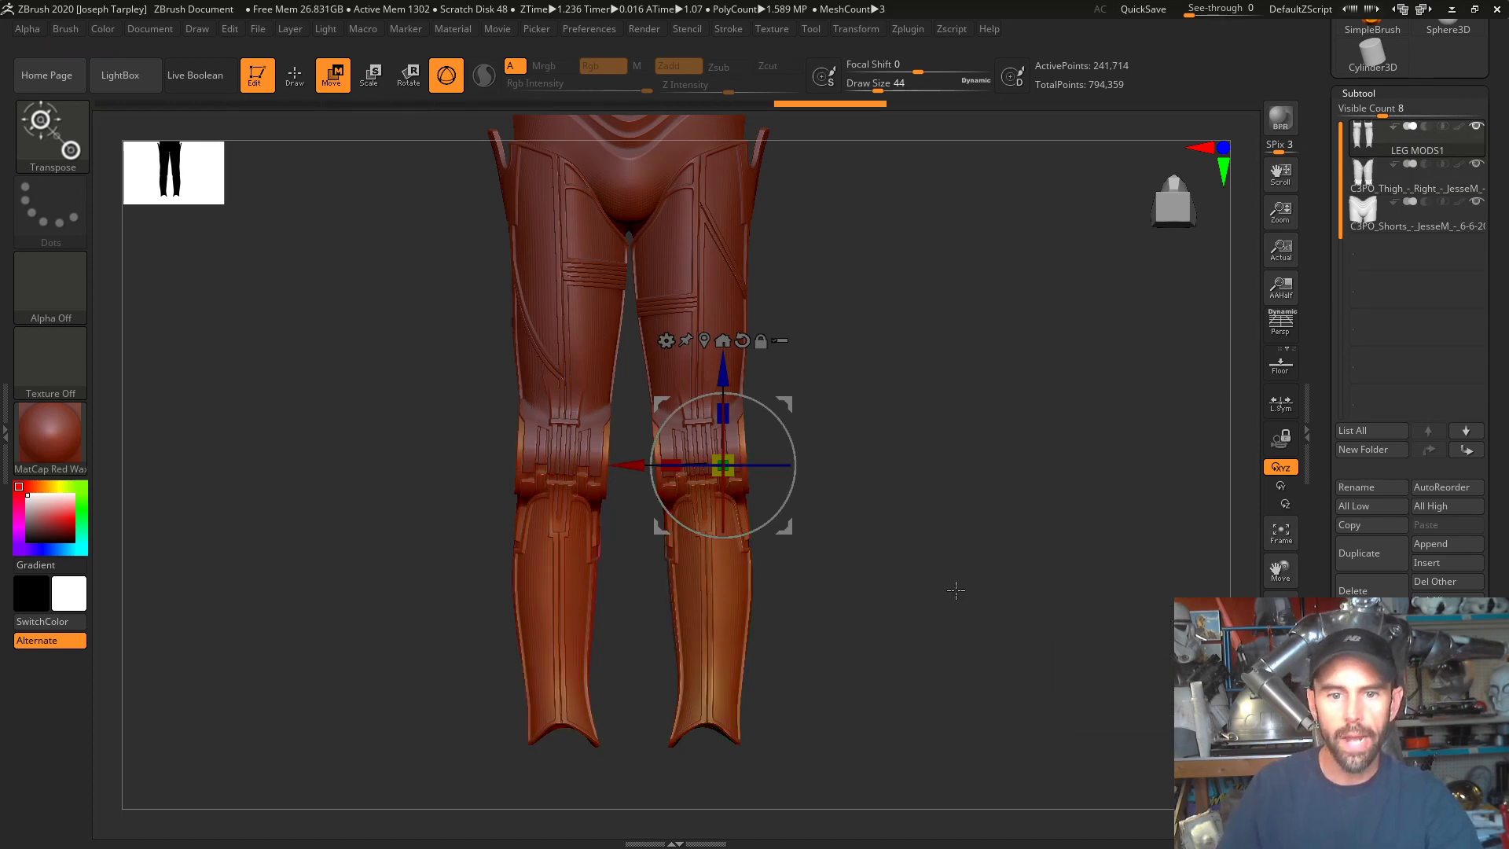
- Center the gizmo on the merged lower legs and add a Deformer cage around both of them
mouse_move(921, 653)
mouse_down()
mouse_move(1021, 637)
mouse_move(935, 653)
mouse_up()
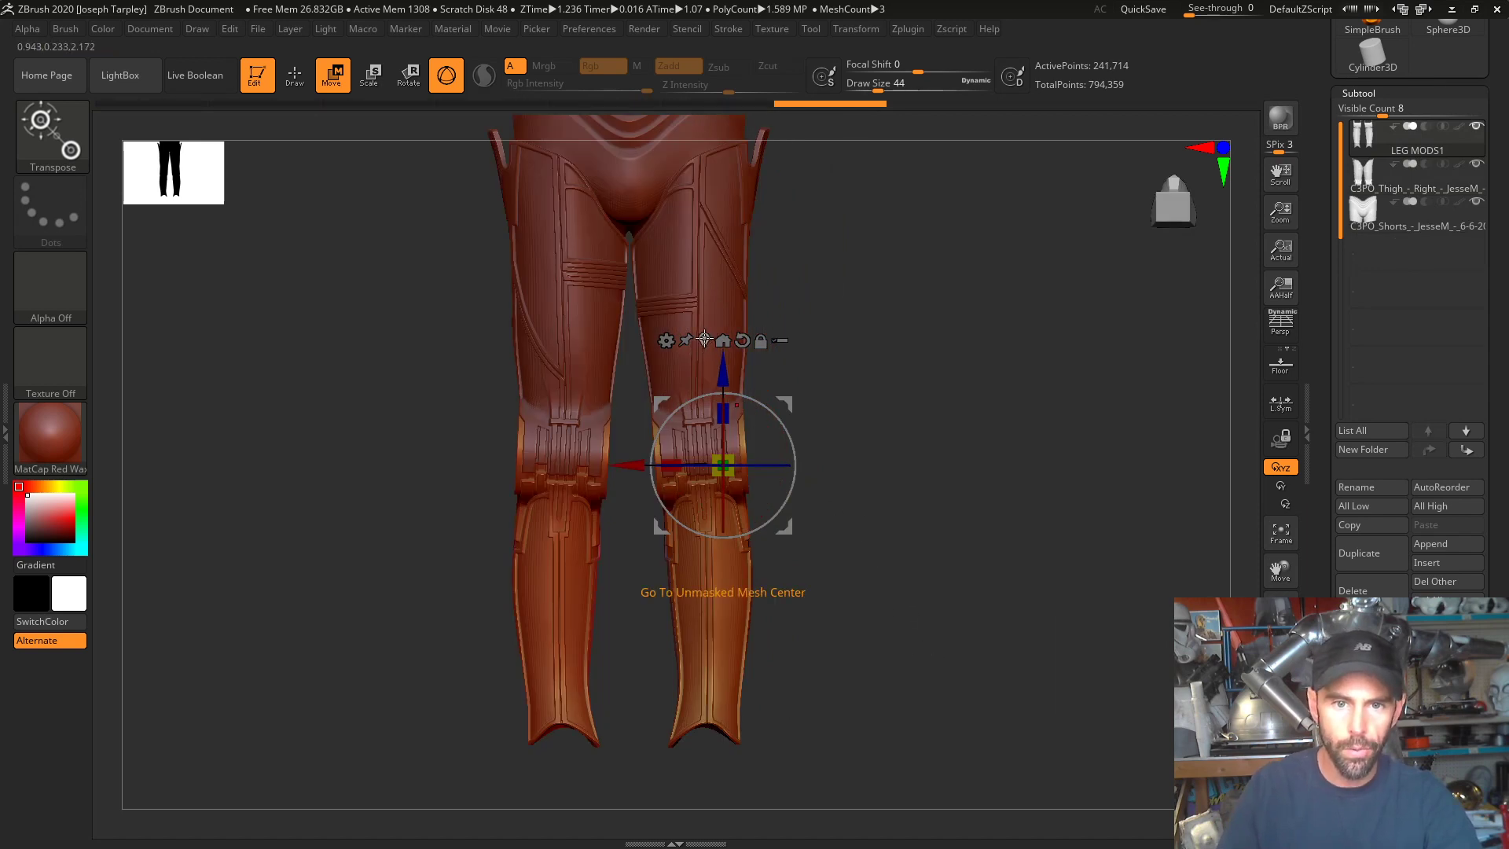
click(722, 340)
click(575, 449)
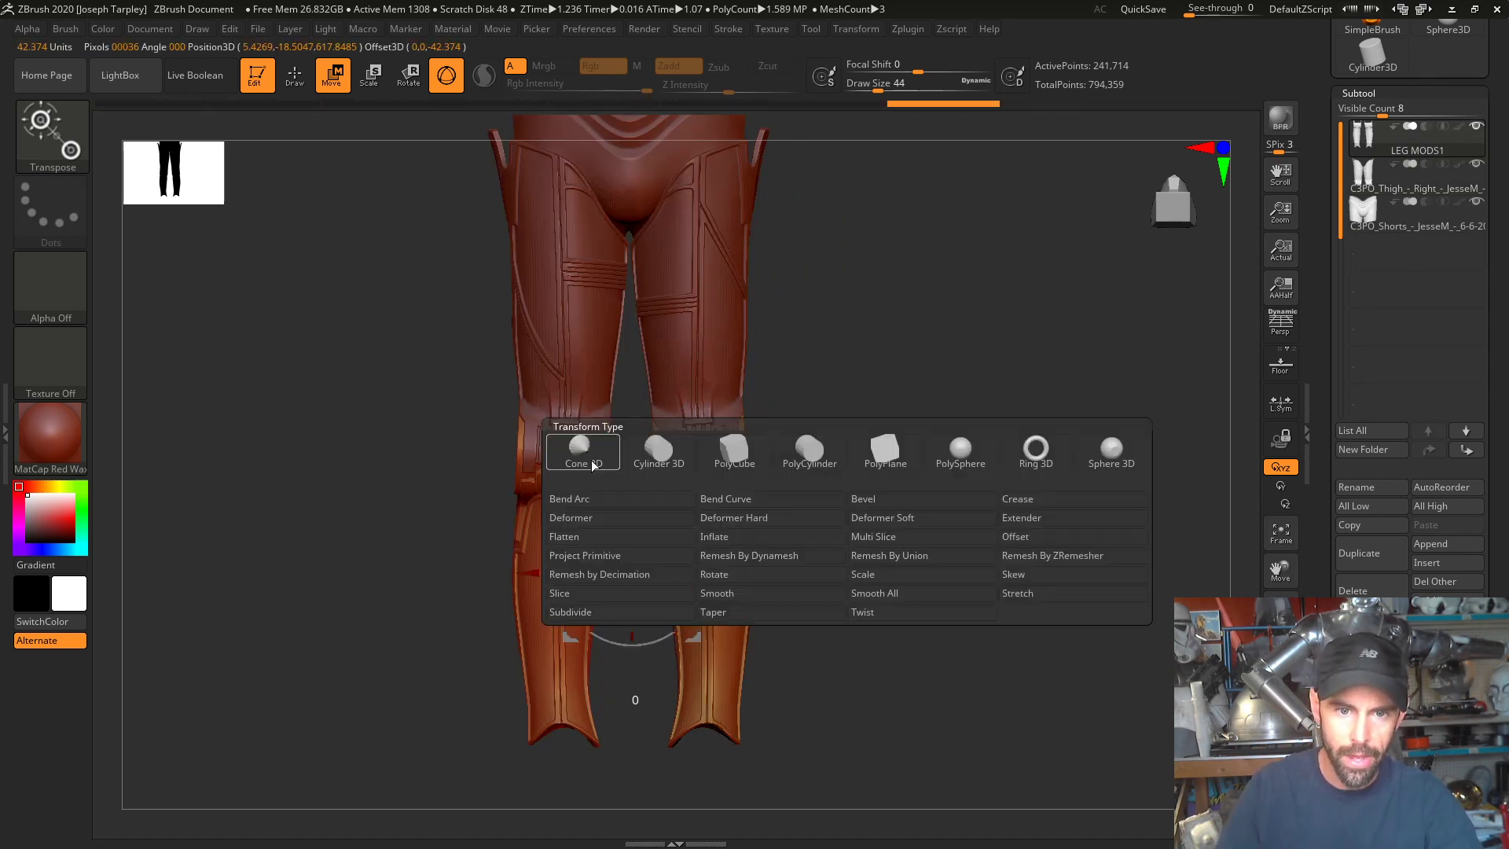
click(585, 522)
- Turn off the lower-leg cage's X symmetry, select its bottom row of control points and move the row slightly down
alt+drag(910, 635, 952, 561)
drag(904, 724, 513, 655)
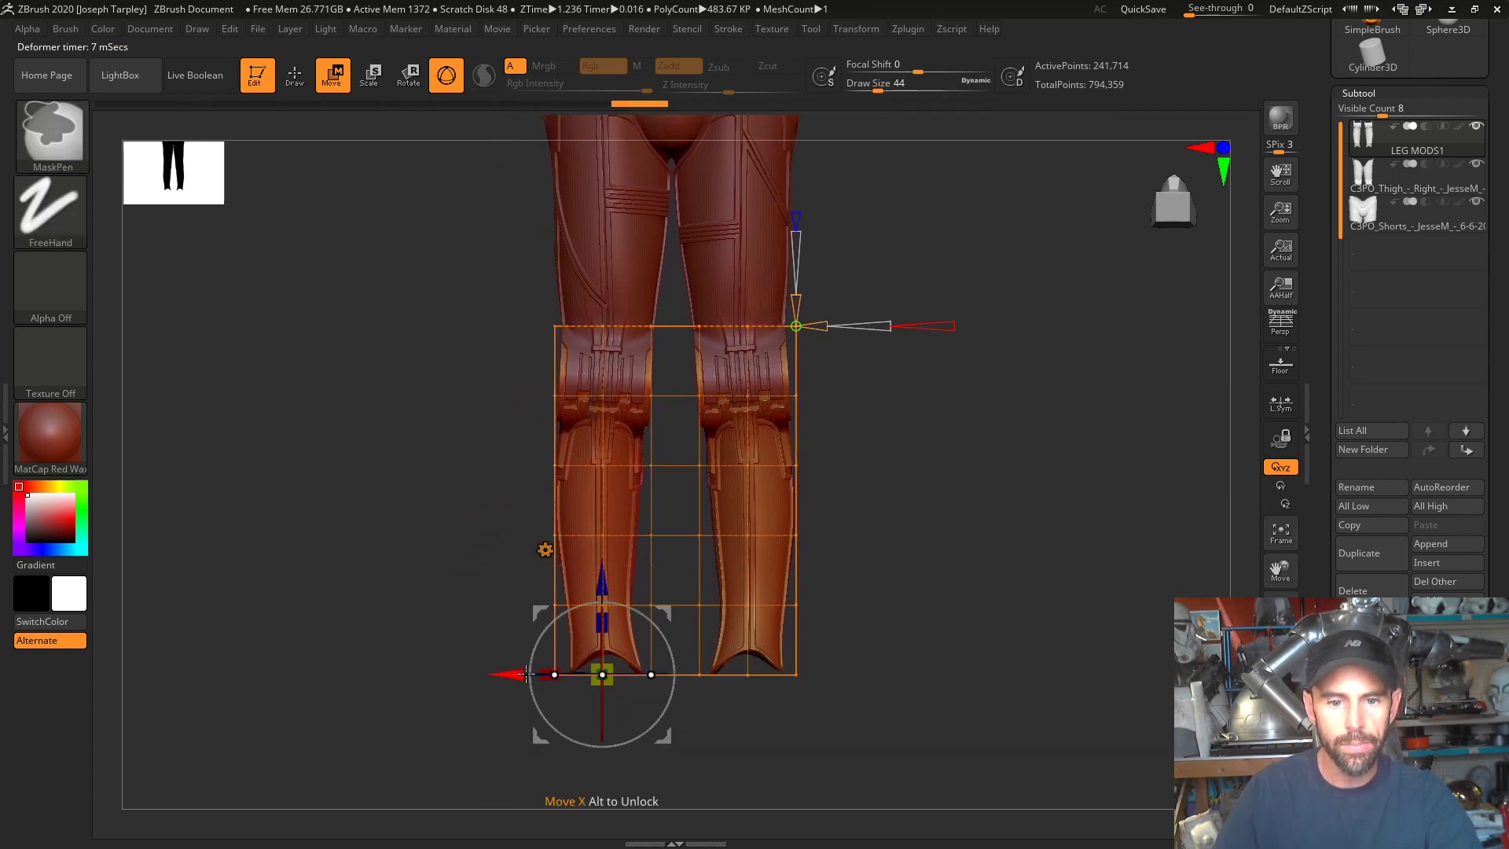
click(915, 330)
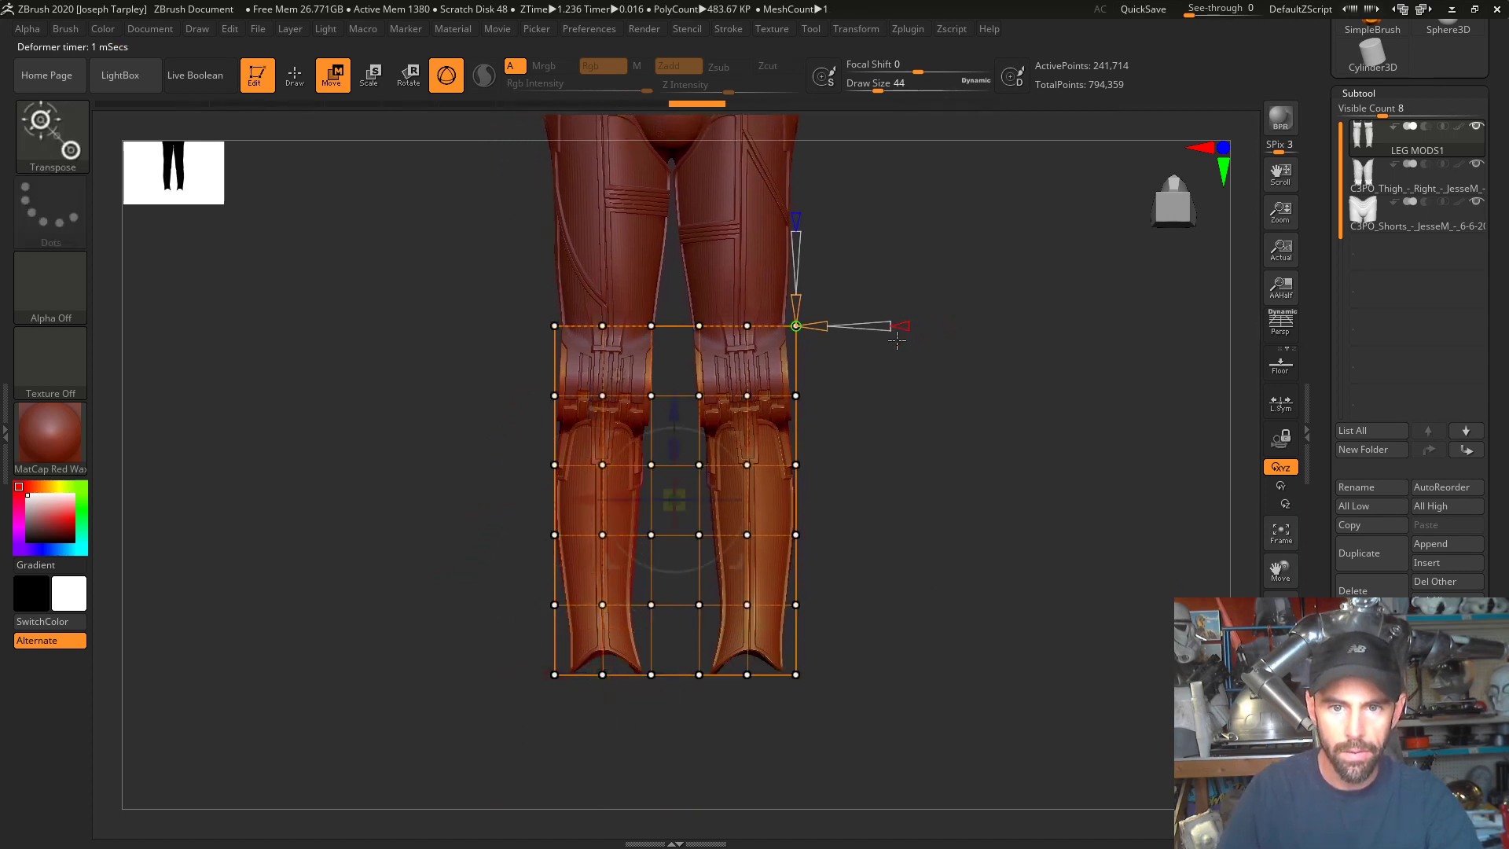
ctrl+drag(509, 755, 856, 638)
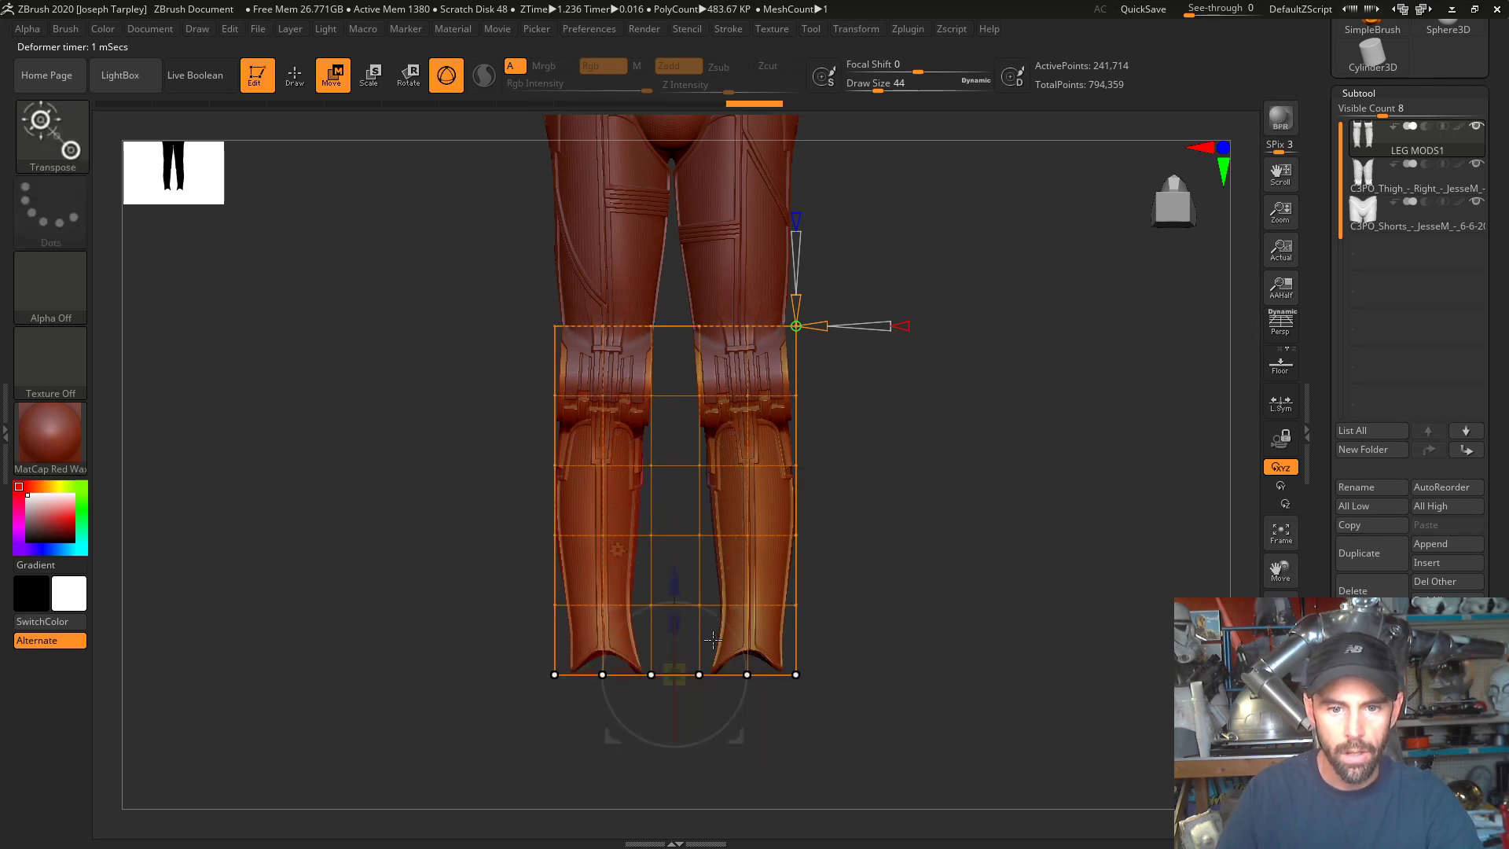
drag(677, 587, 682, 607)
- Narrow the bottom-row selection to the outer cage points and move them slightly further down
ctrl+drag(736, 761, 628, 663)
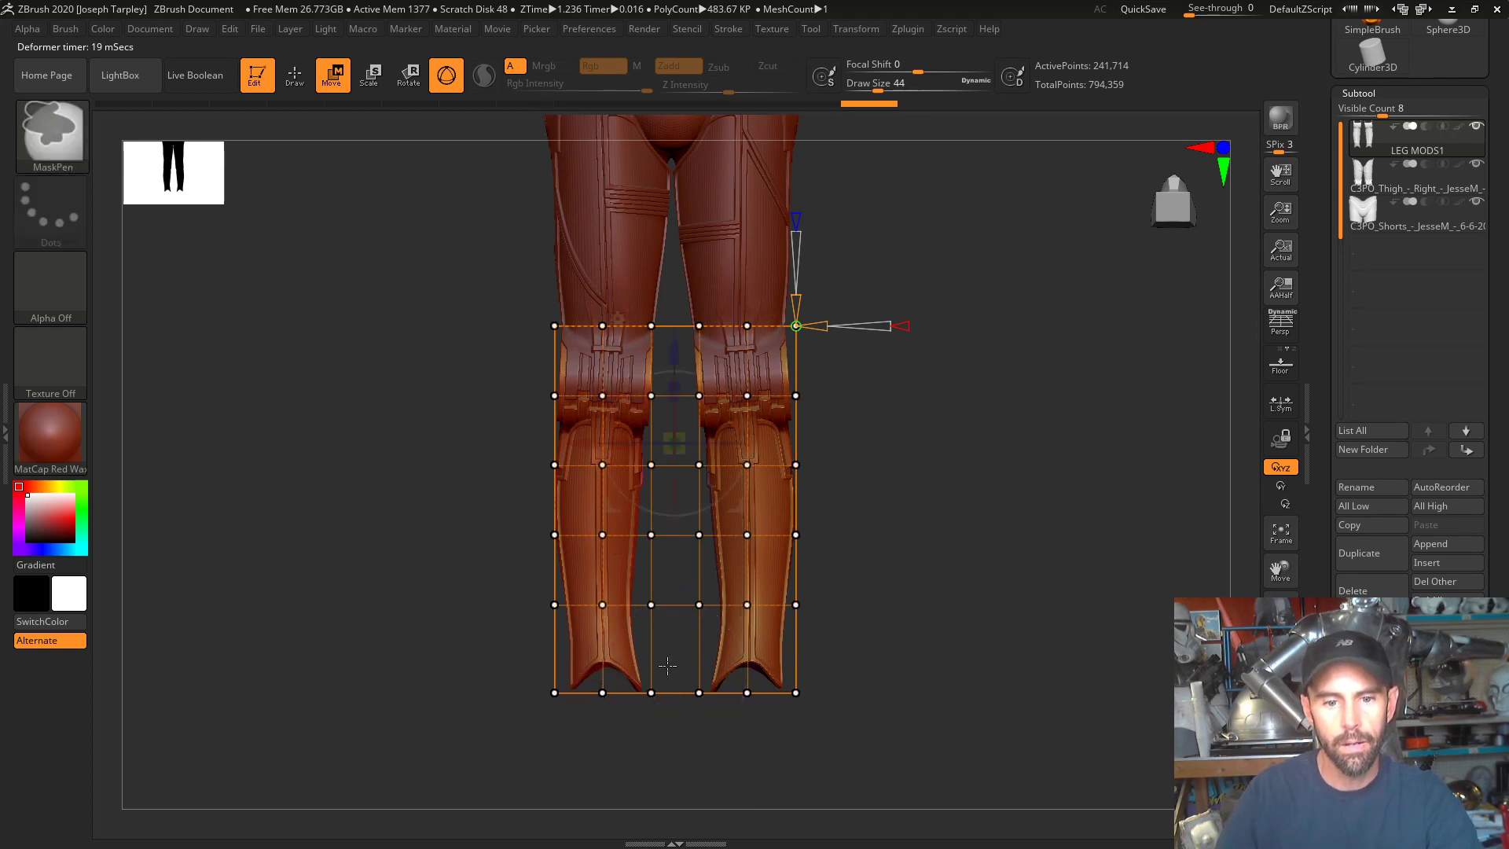
ctrl+drag(728, 736, 521, 680)
ctrl+drag(527, 731, 848, 657)
ctrl+drag(749, 767, 649, 686)
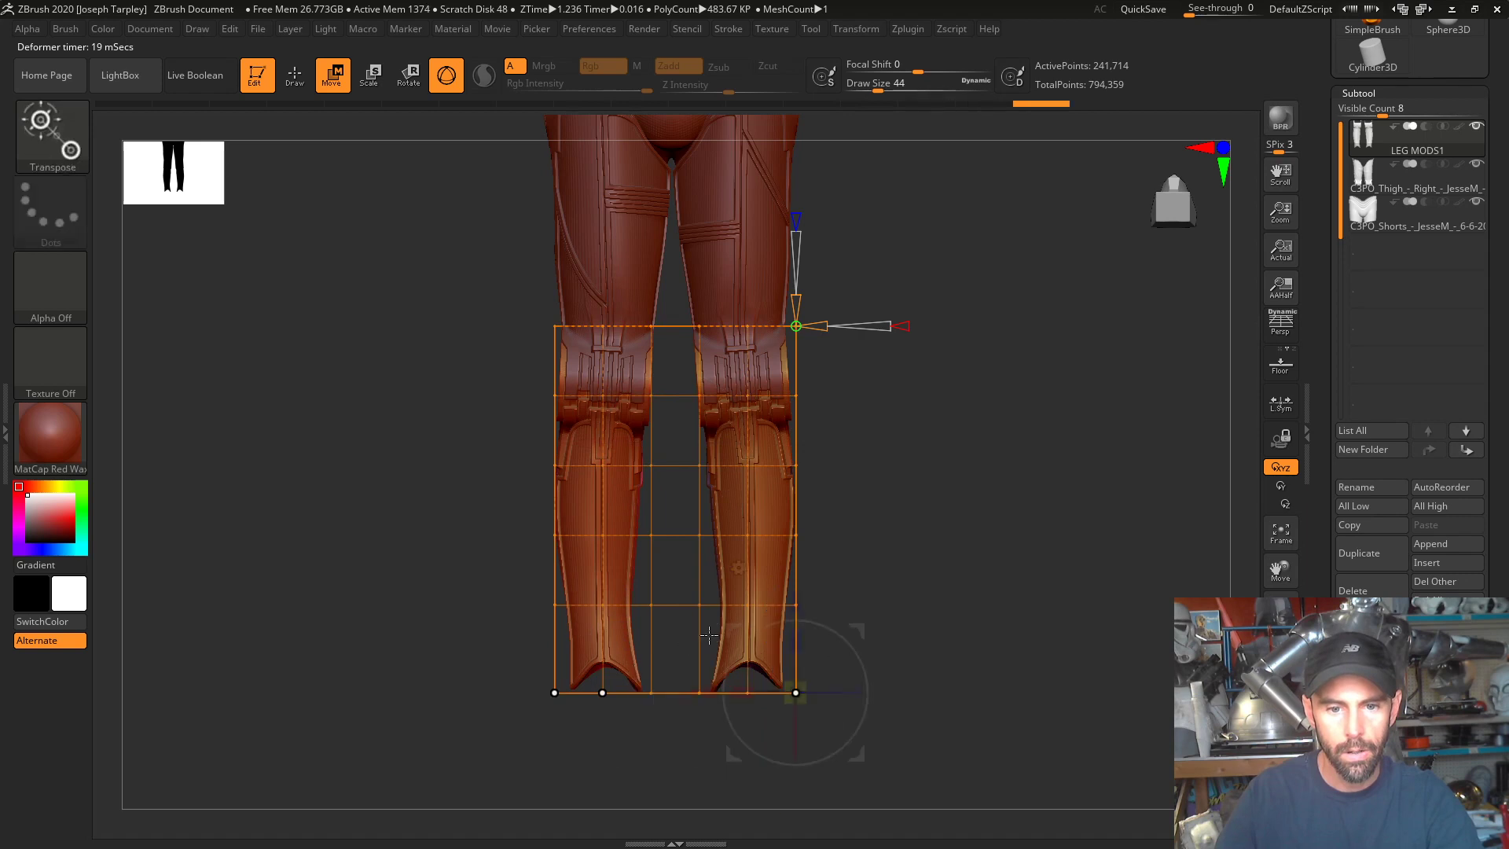
drag(795, 611, 797, 614)
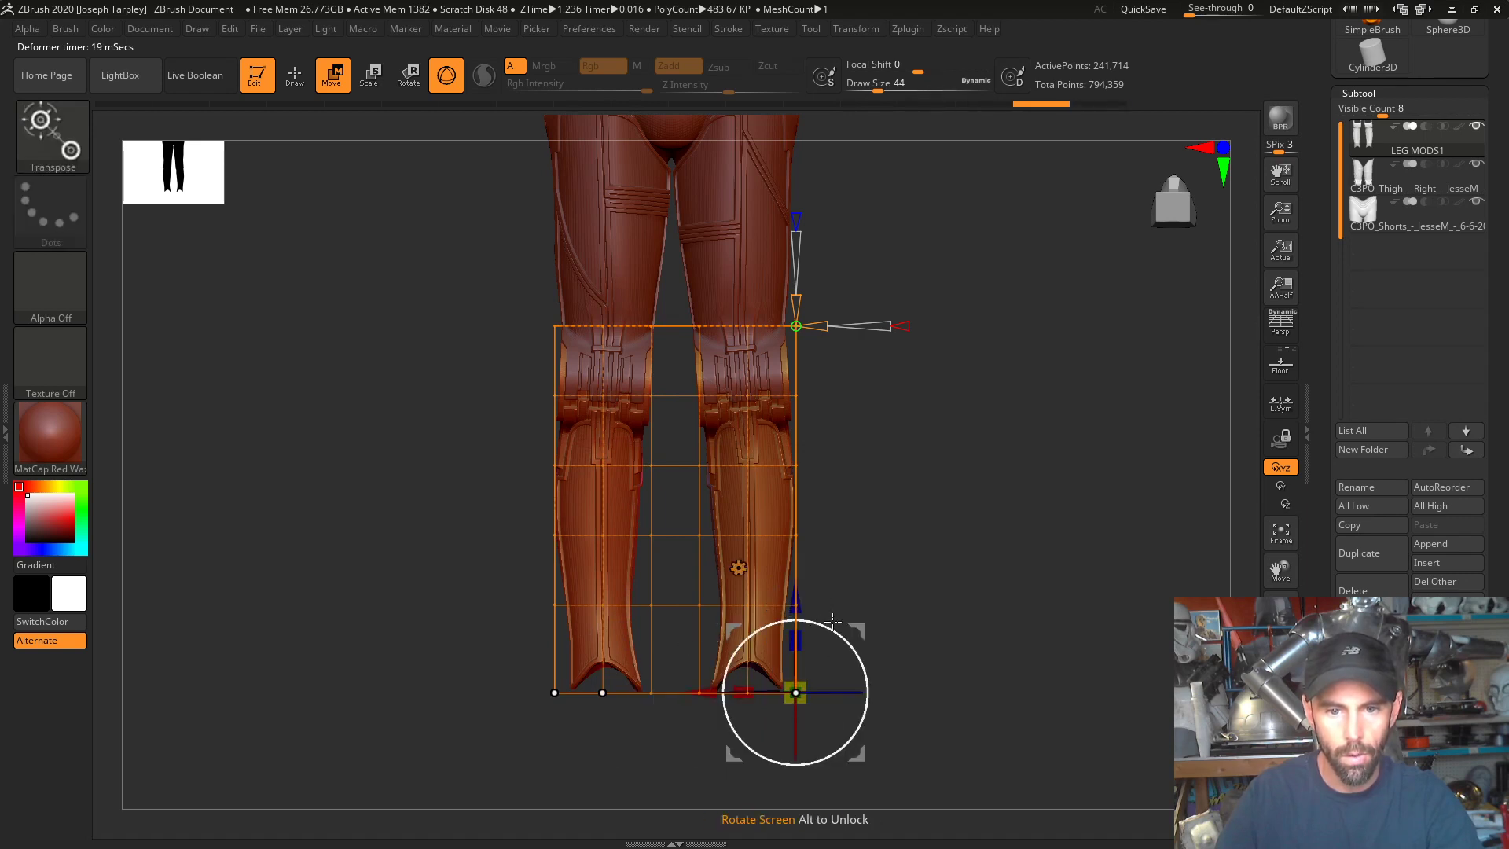
drag(793, 614, 794, 621)
mouse_move(896, 512)
mouse_down()
mouse_move(826, 519)
mouse_move(879, 514)
mouse_up()
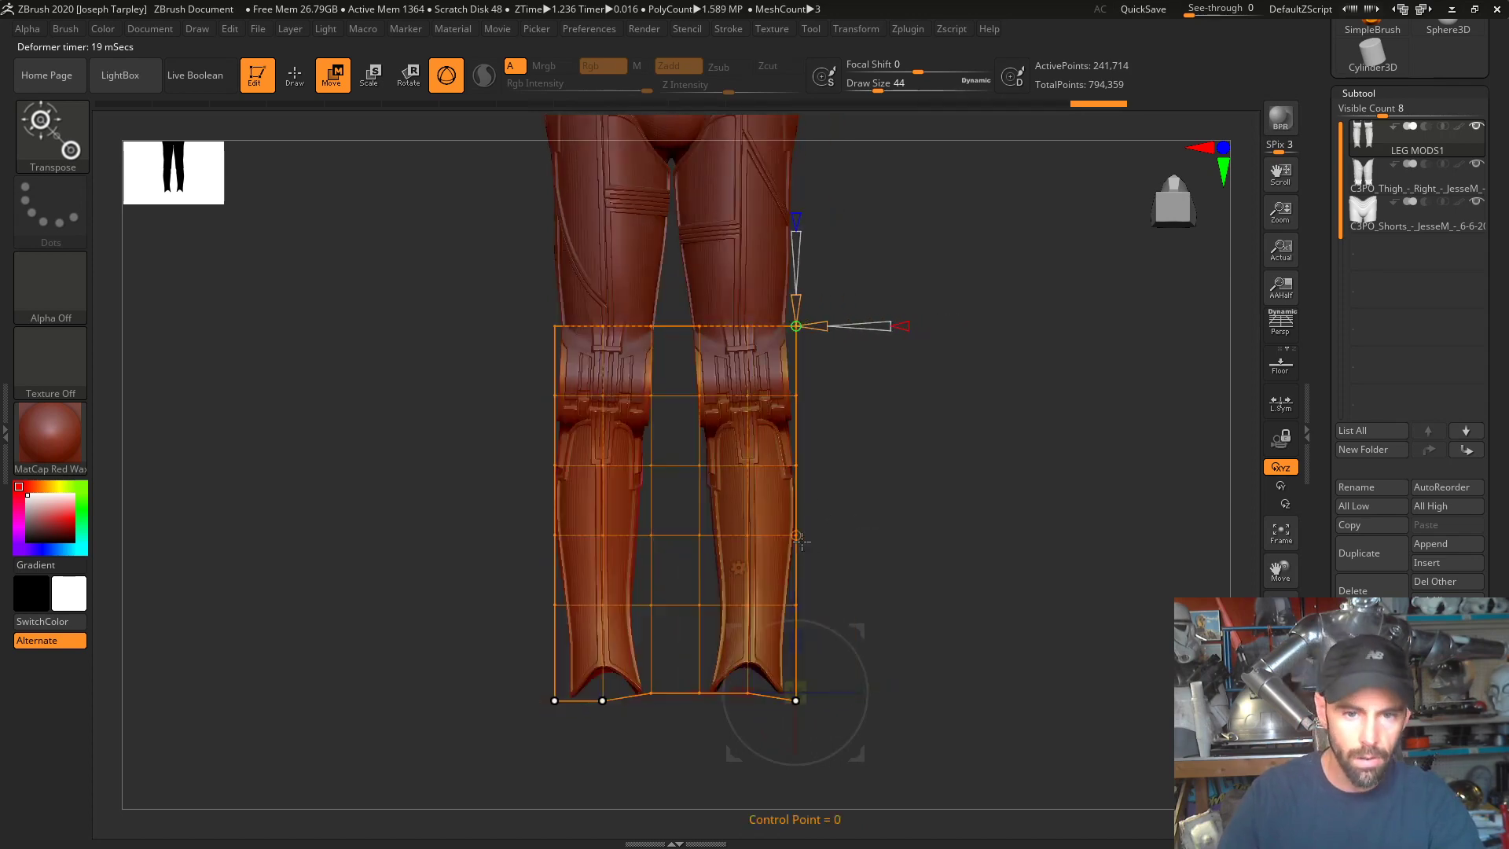
- Select the entire bottom row of the lower-leg cage's control points and move it up to shorten both lower legs
key(ctrl)
ctrl+click(675, 699)
ctrl+drag(521, 724, 834, 670)
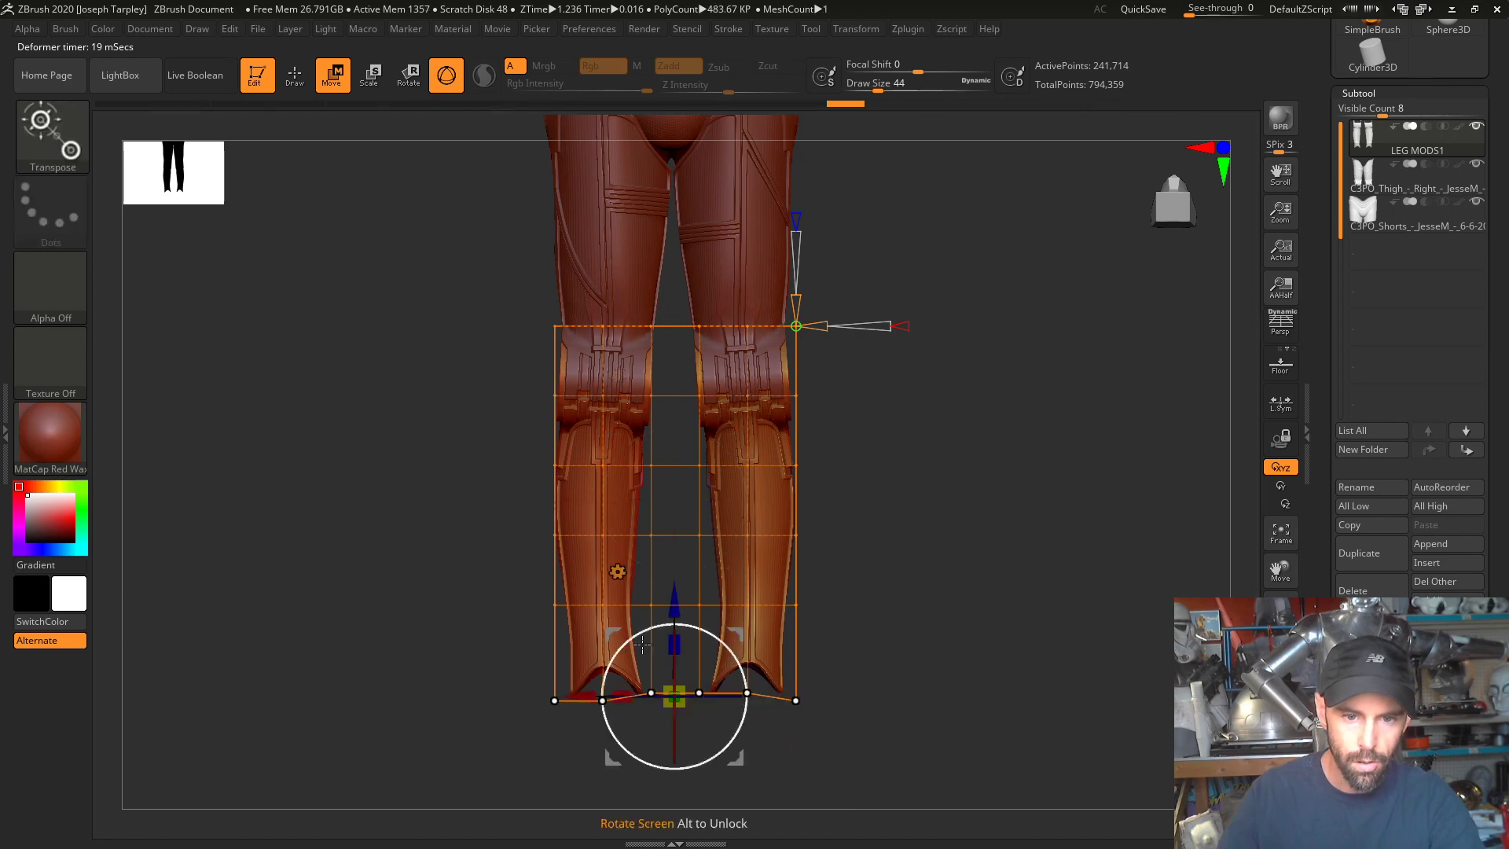
drag(674, 613, 674, 580)
drag(841, 728, 629, 539)
drag(866, 491, 956, 454)
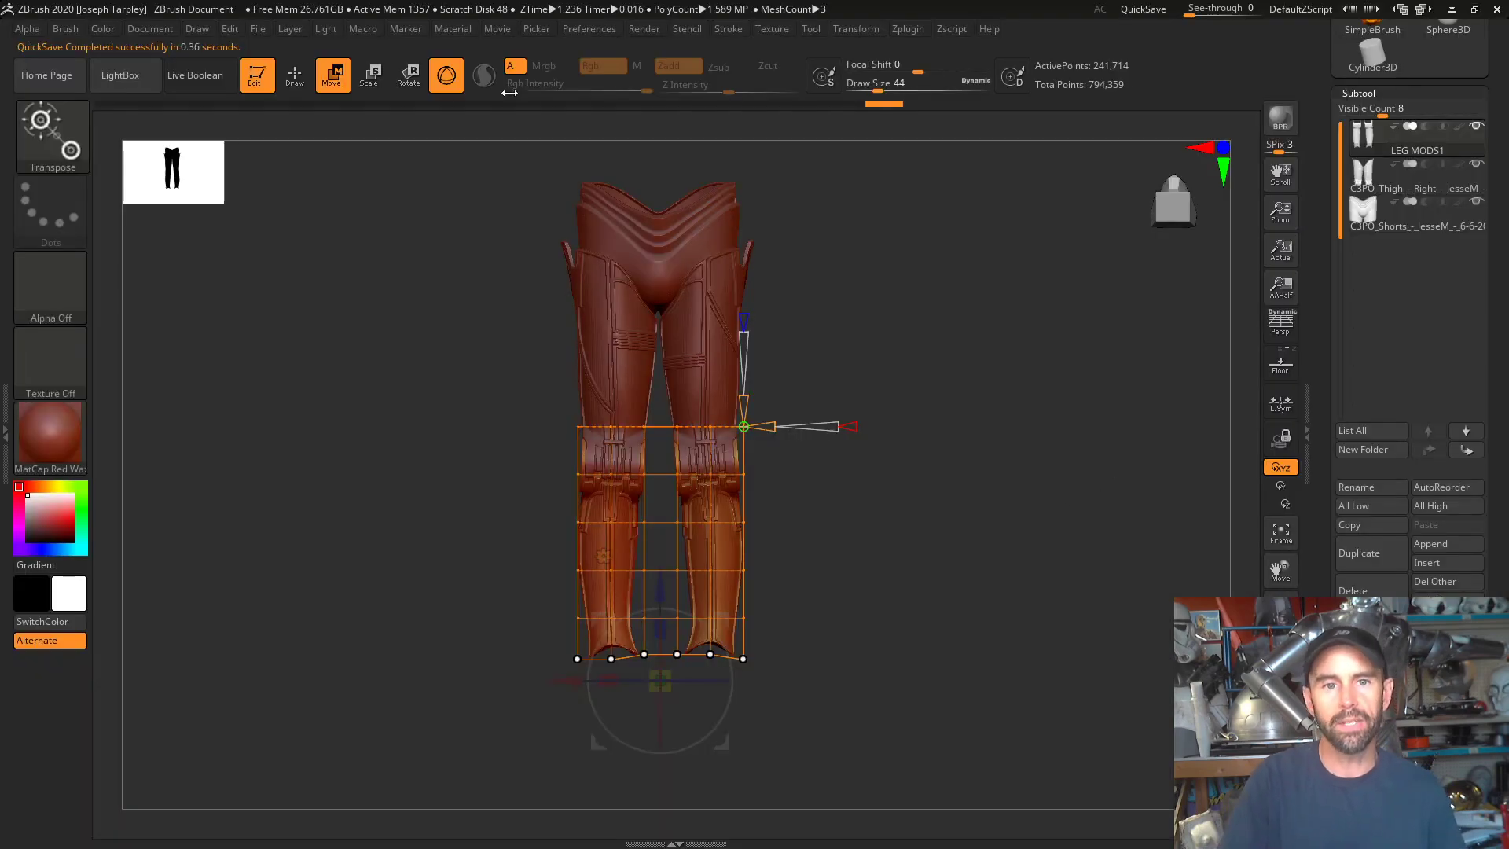
- Turn off the screensaver in the program preferences
click(589, 29)
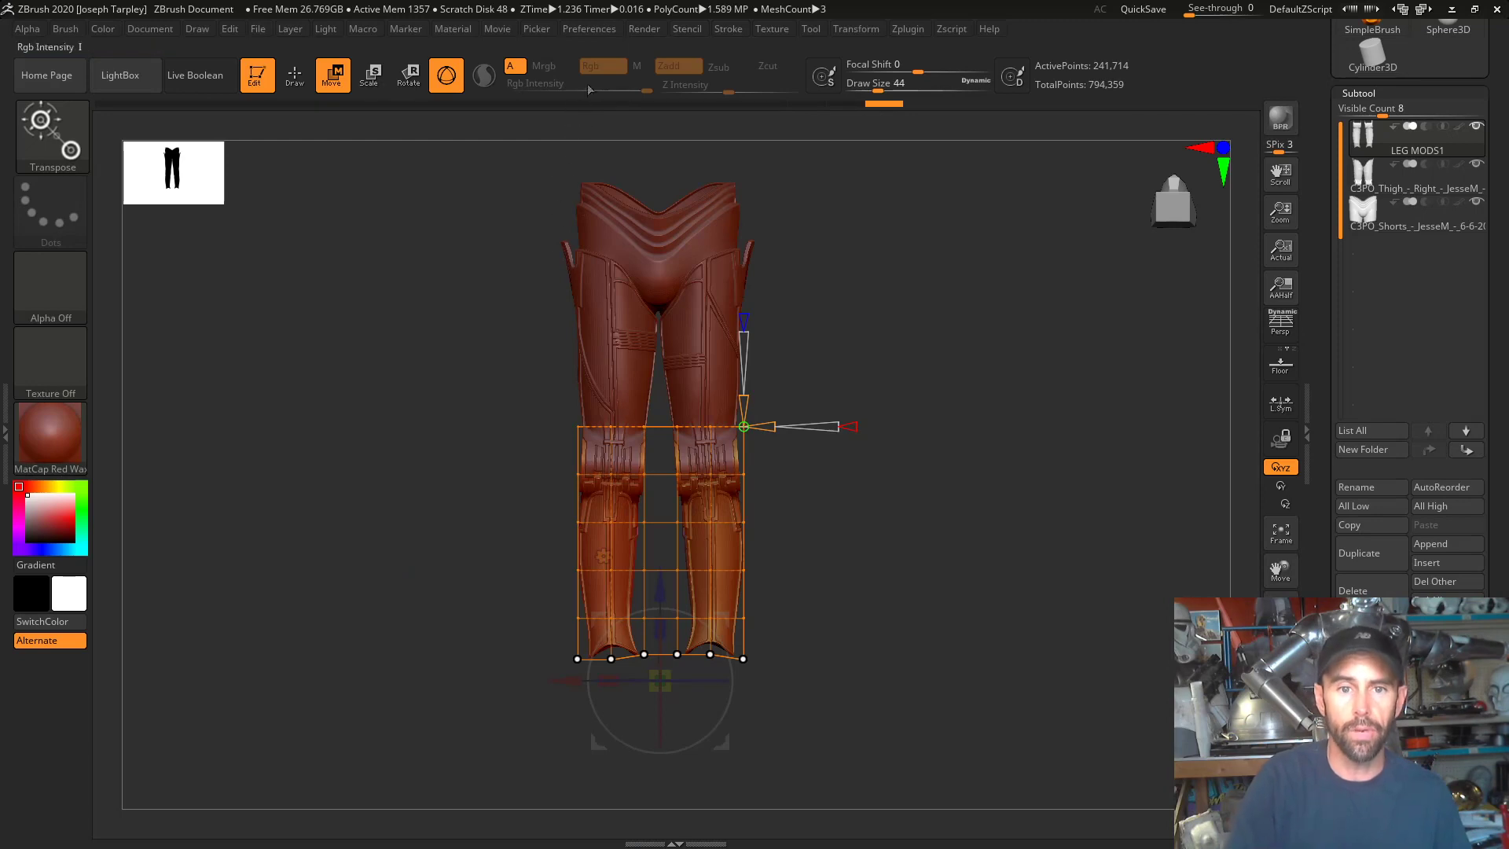
click(593, 30)
click(621, 577)
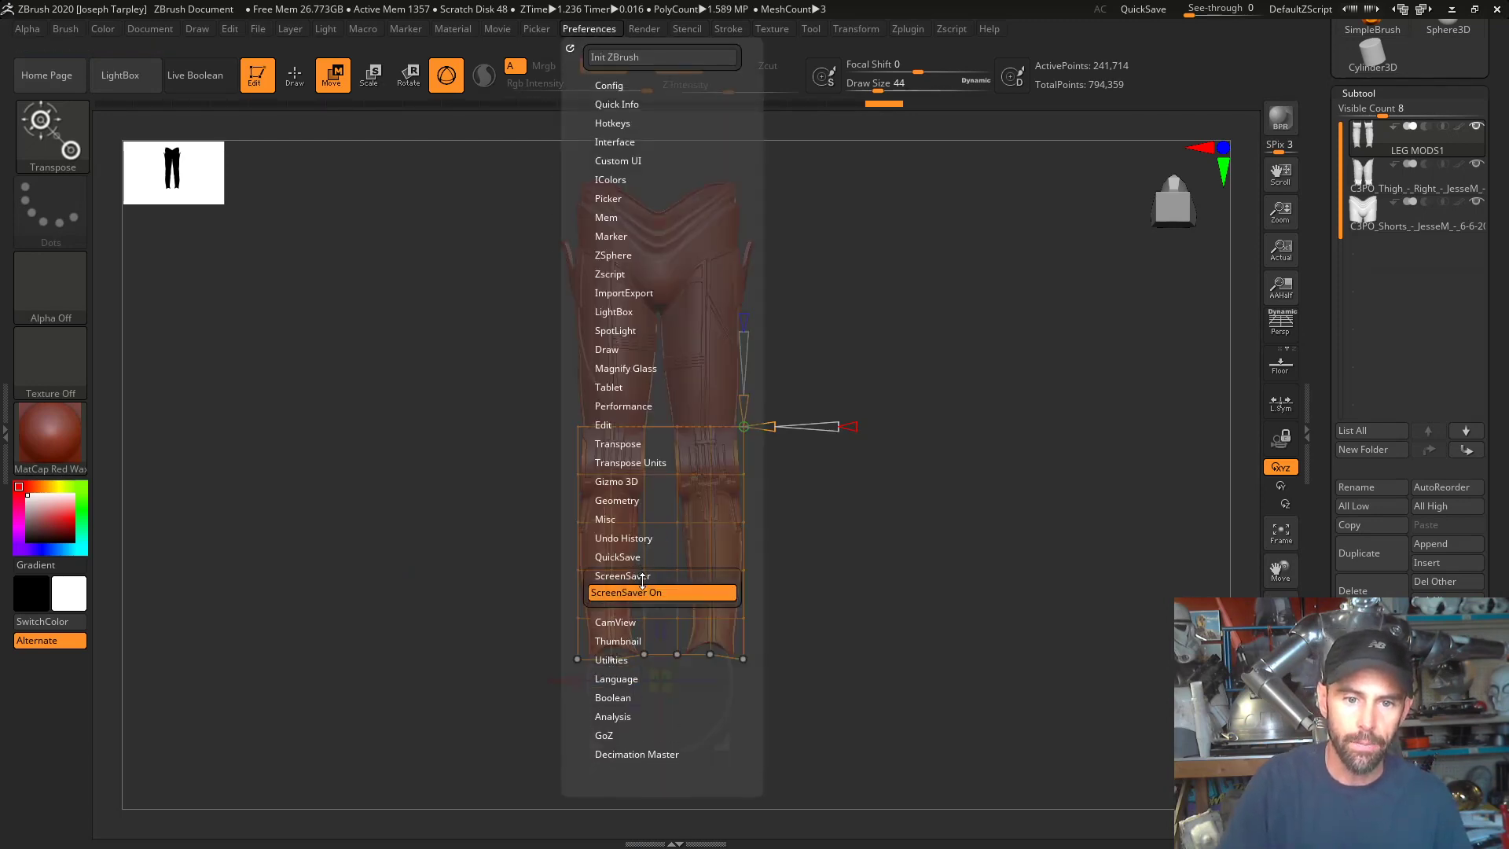
click(646, 594)
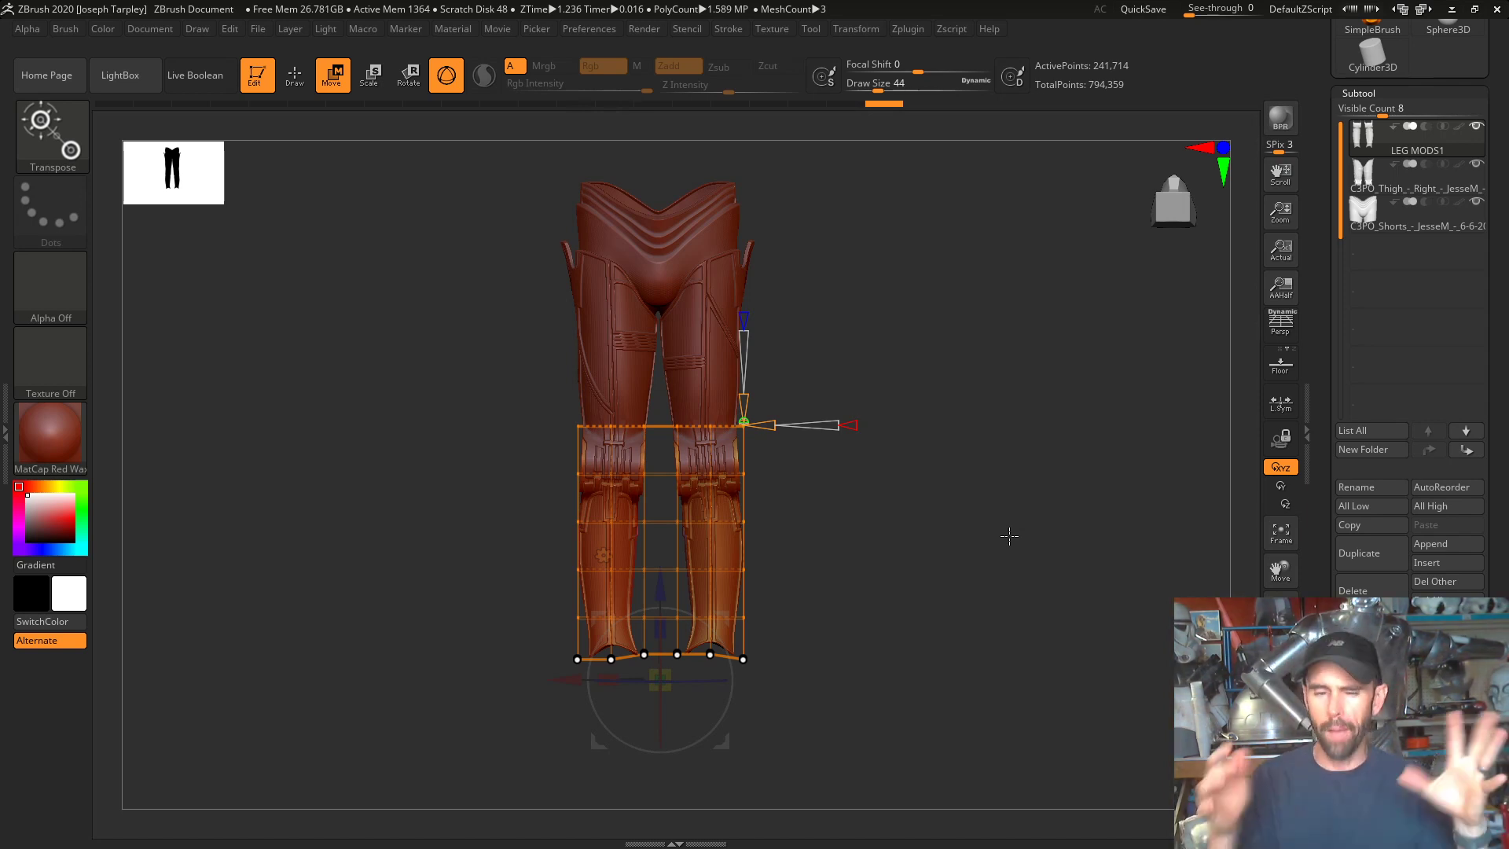
drag(841, 444, 927, 418)
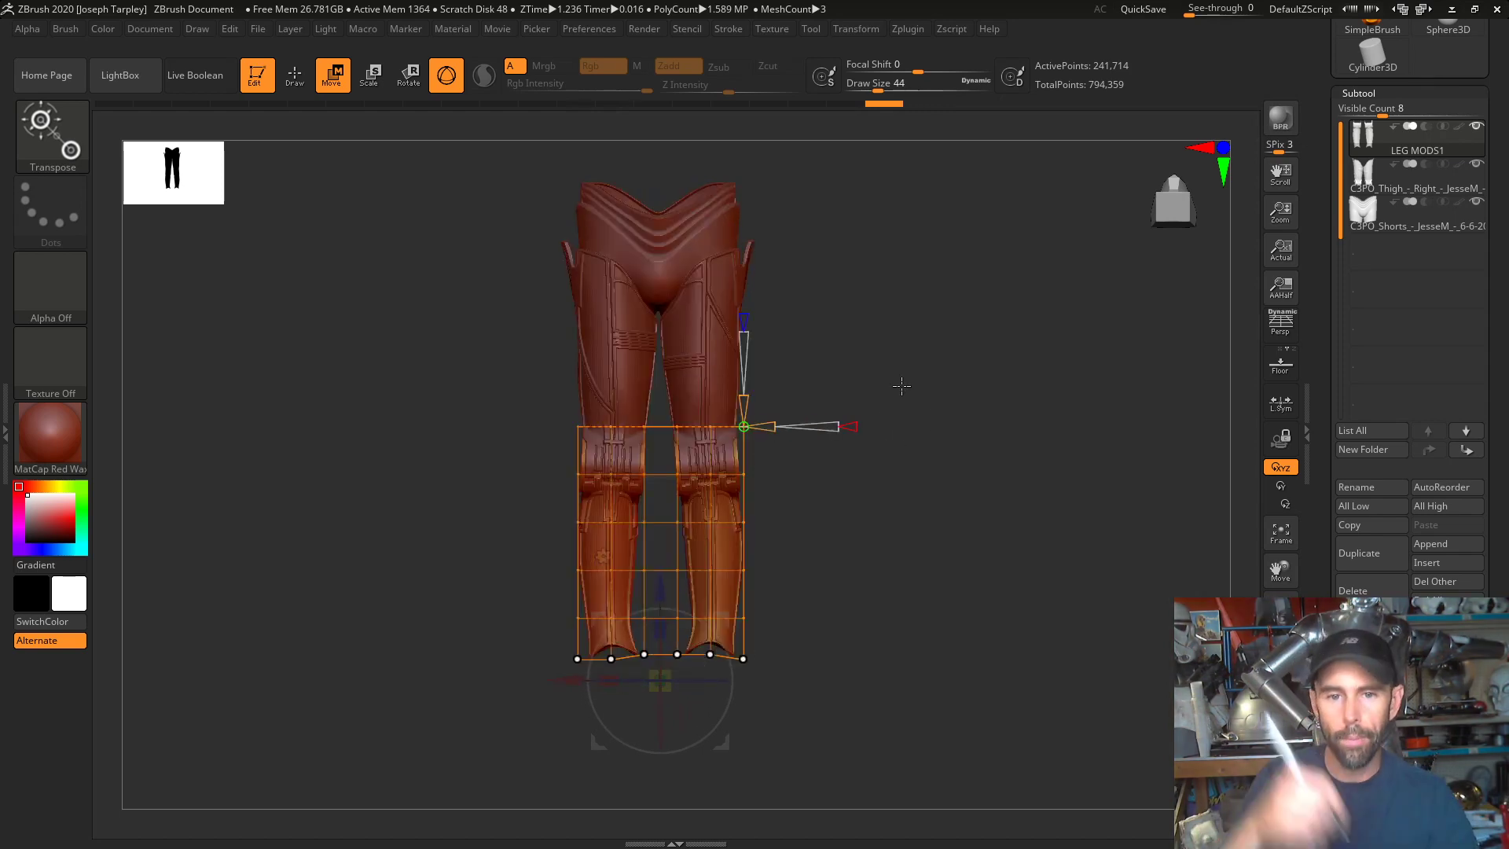
drag(1021, 421, 1116, 495)
drag(956, 495, 801, 490)
alt+drag(951, 499, 978, 471)
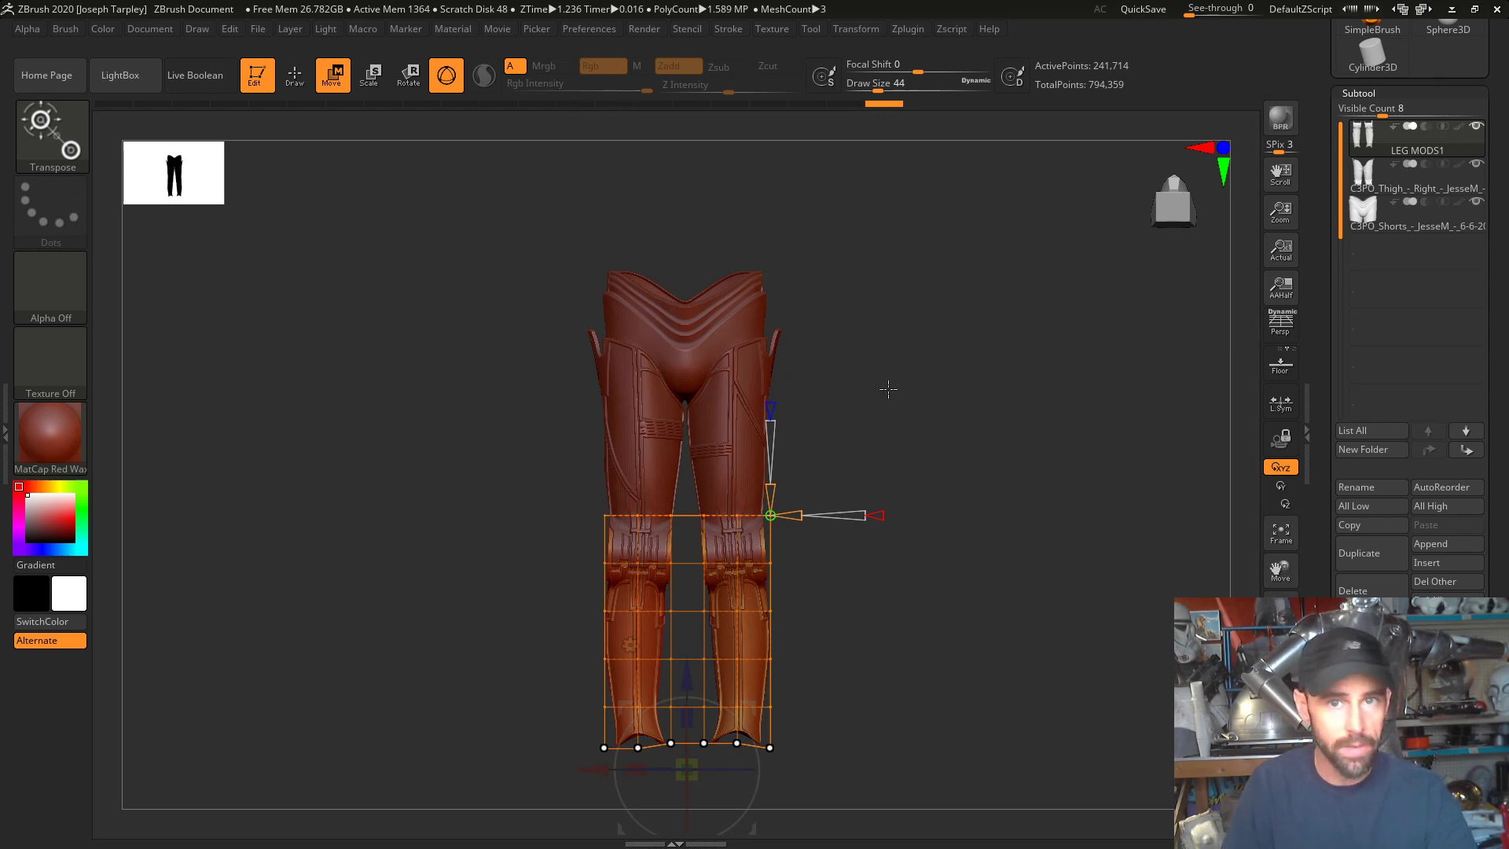
drag(893, 383, 932, 332)
alt+drag(944, 581, 980, 407)
mouse_move(675, 377)
mouse_down()
mouse_move(676, 360)
mouse_move(675, 374)
mouse_up()
key(ctrl+z)
drag(933, 518, 997, 441)
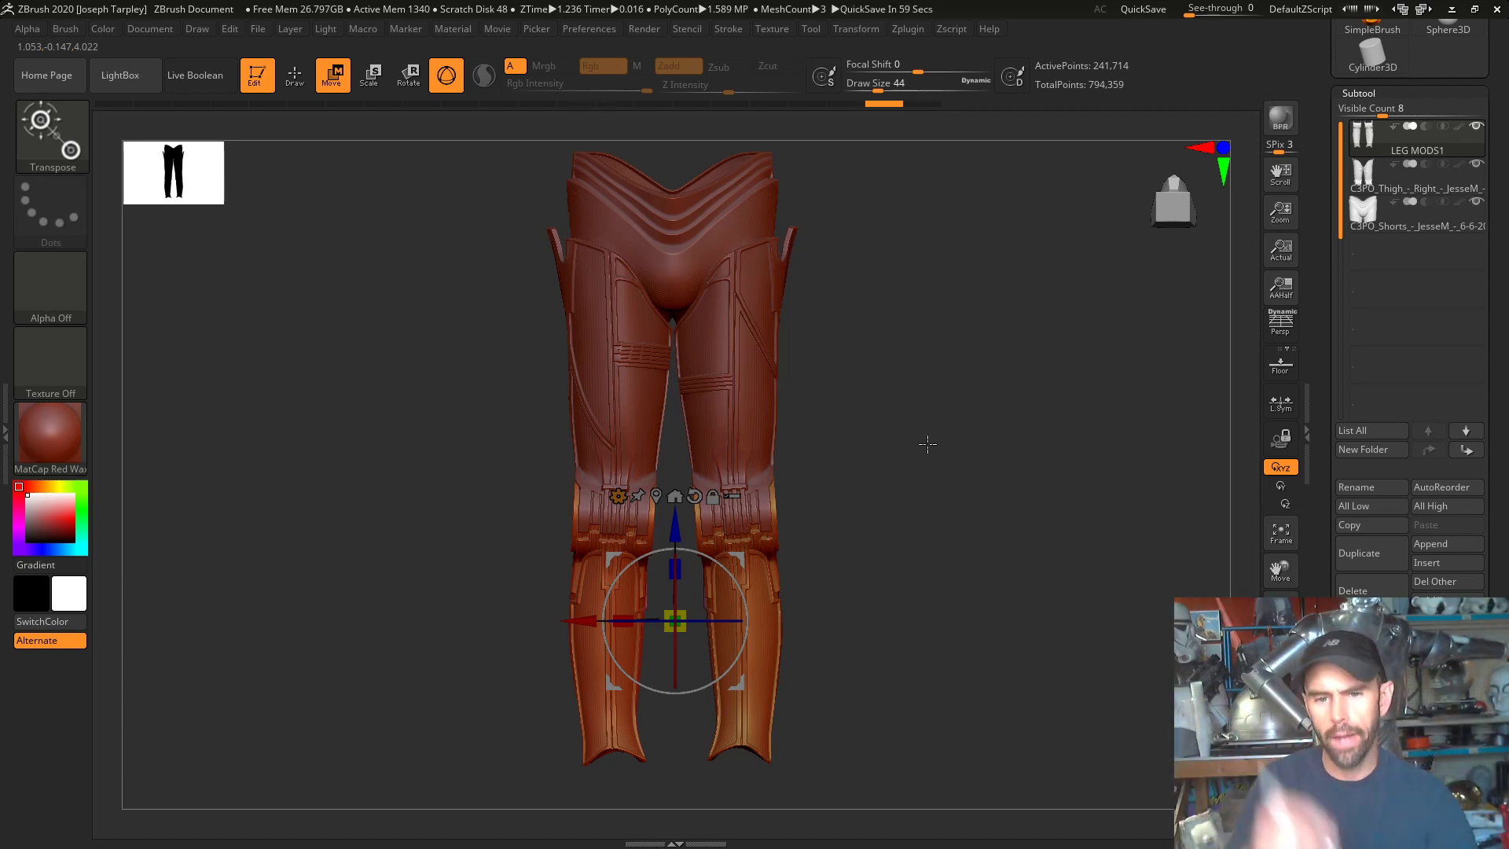
drag(921, 487, 938, 389)
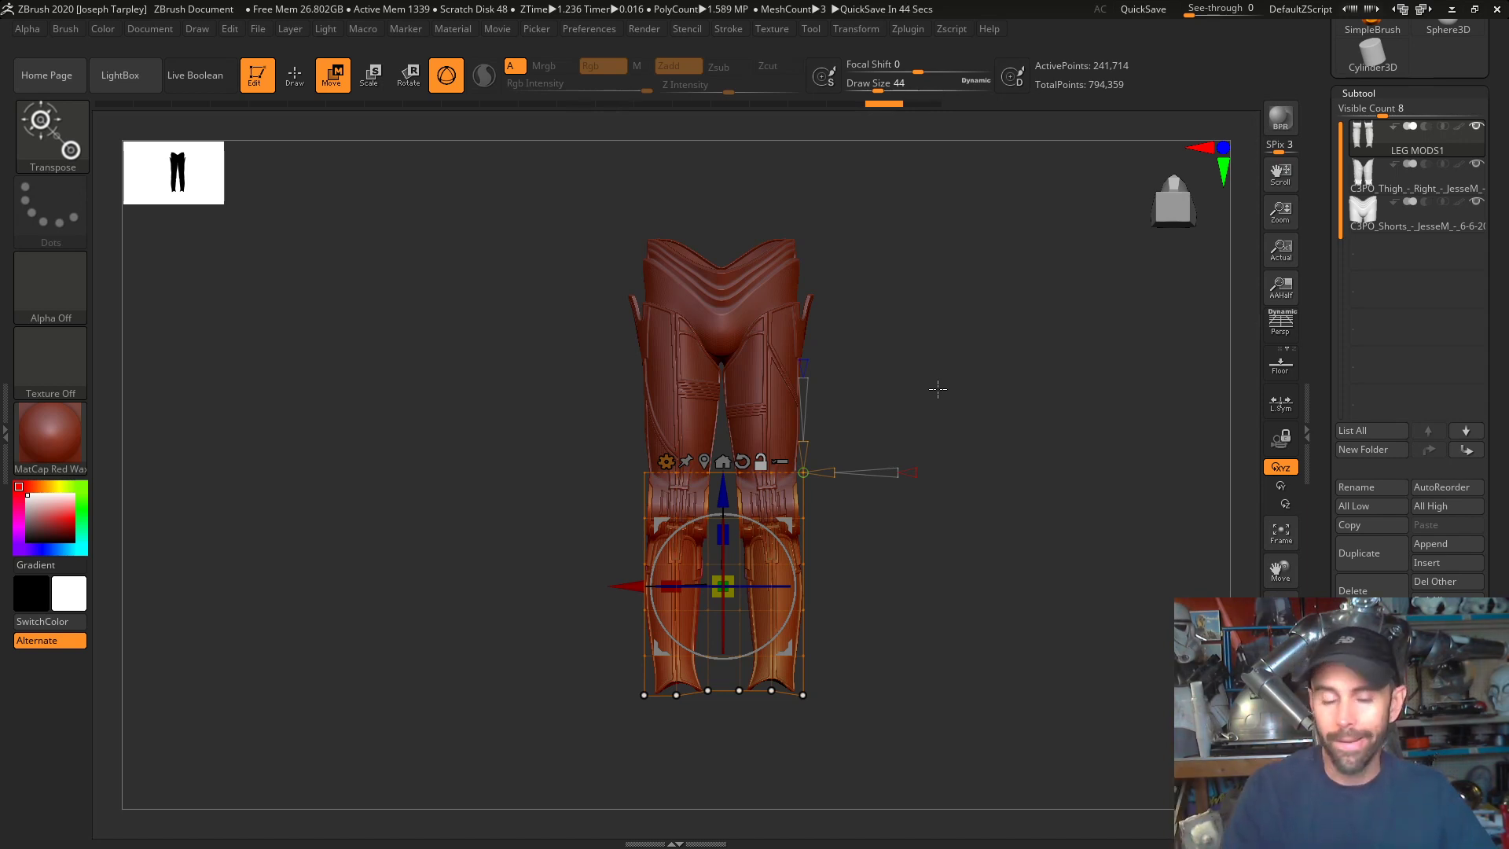
drag(855, 373, 916, 408)
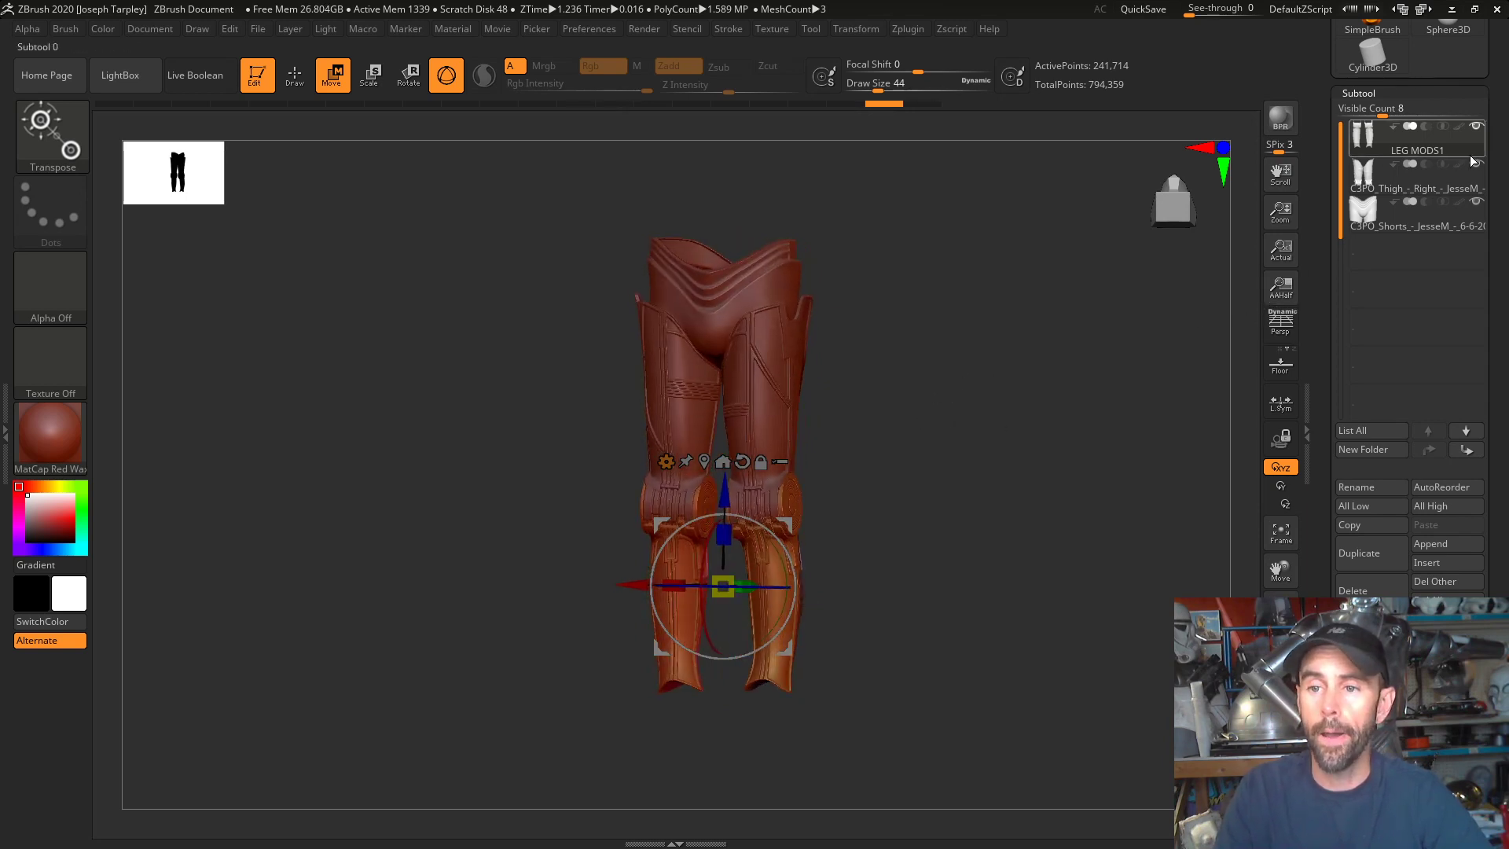
drag(1498, 147, 1506, 418)
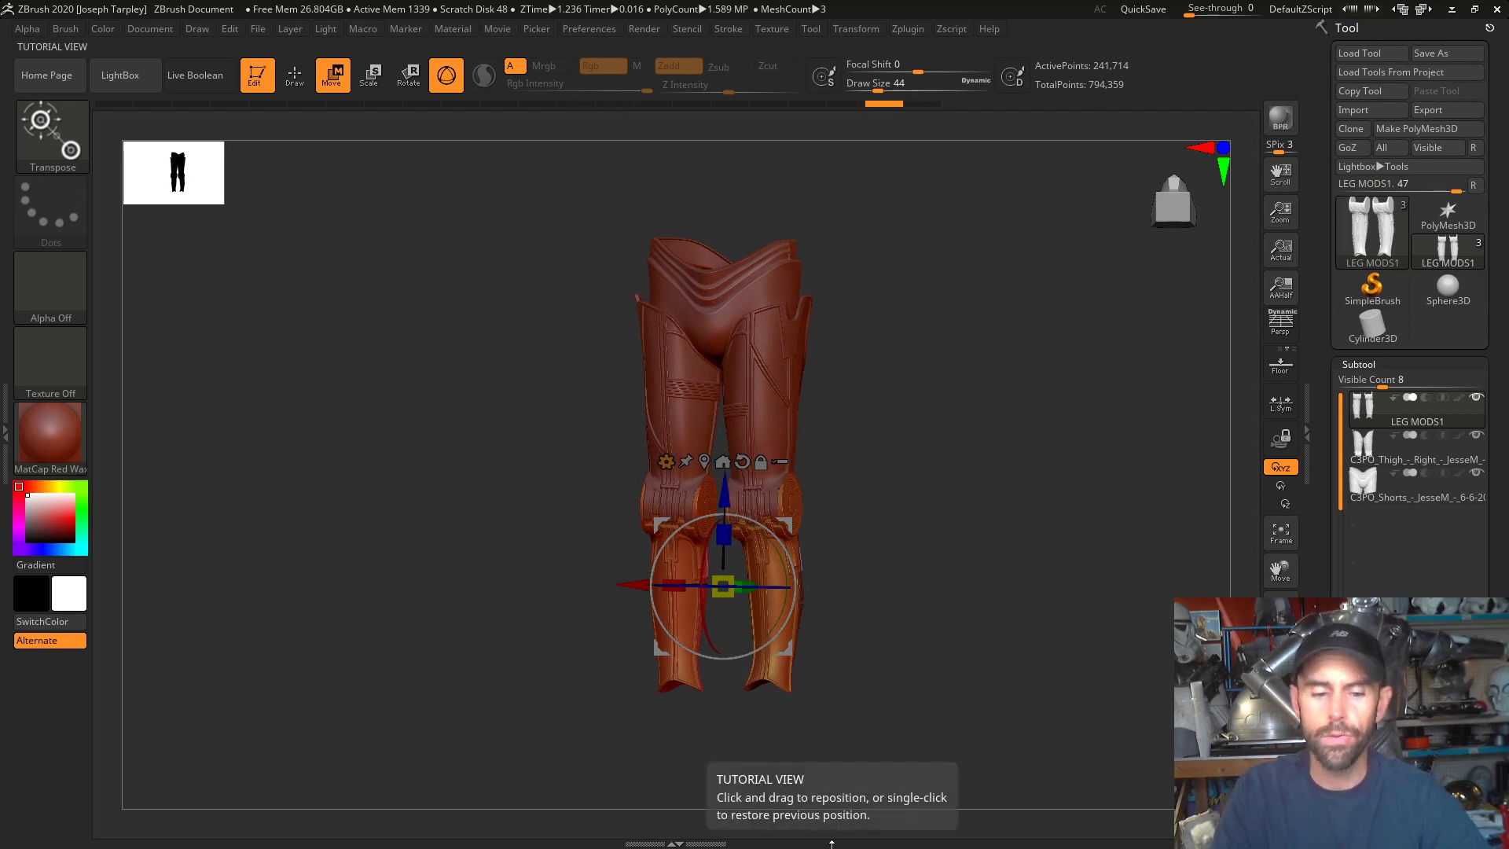
key(alt+Tab)
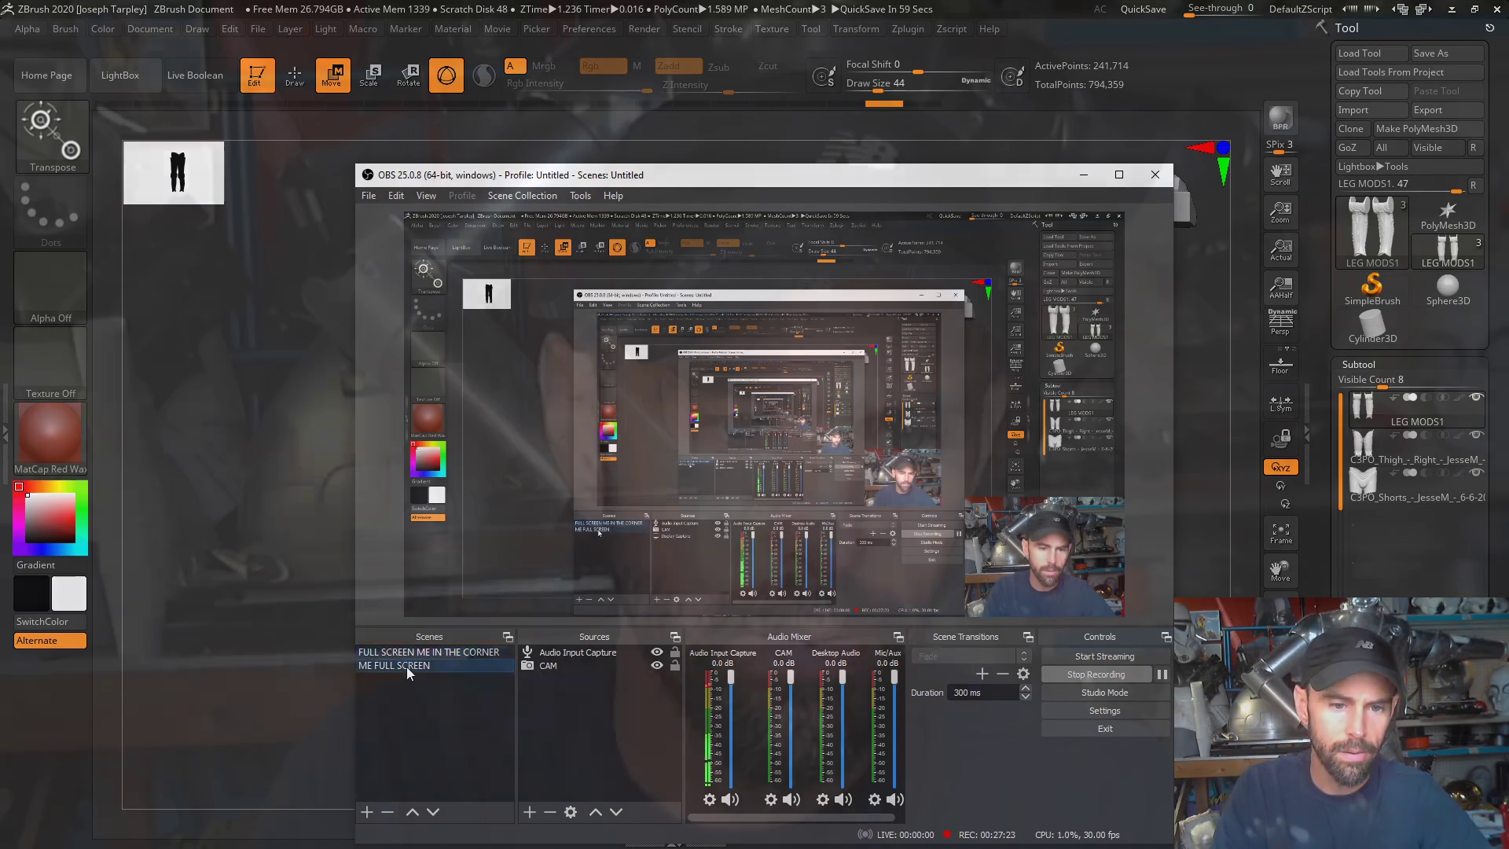
click(407, 667)
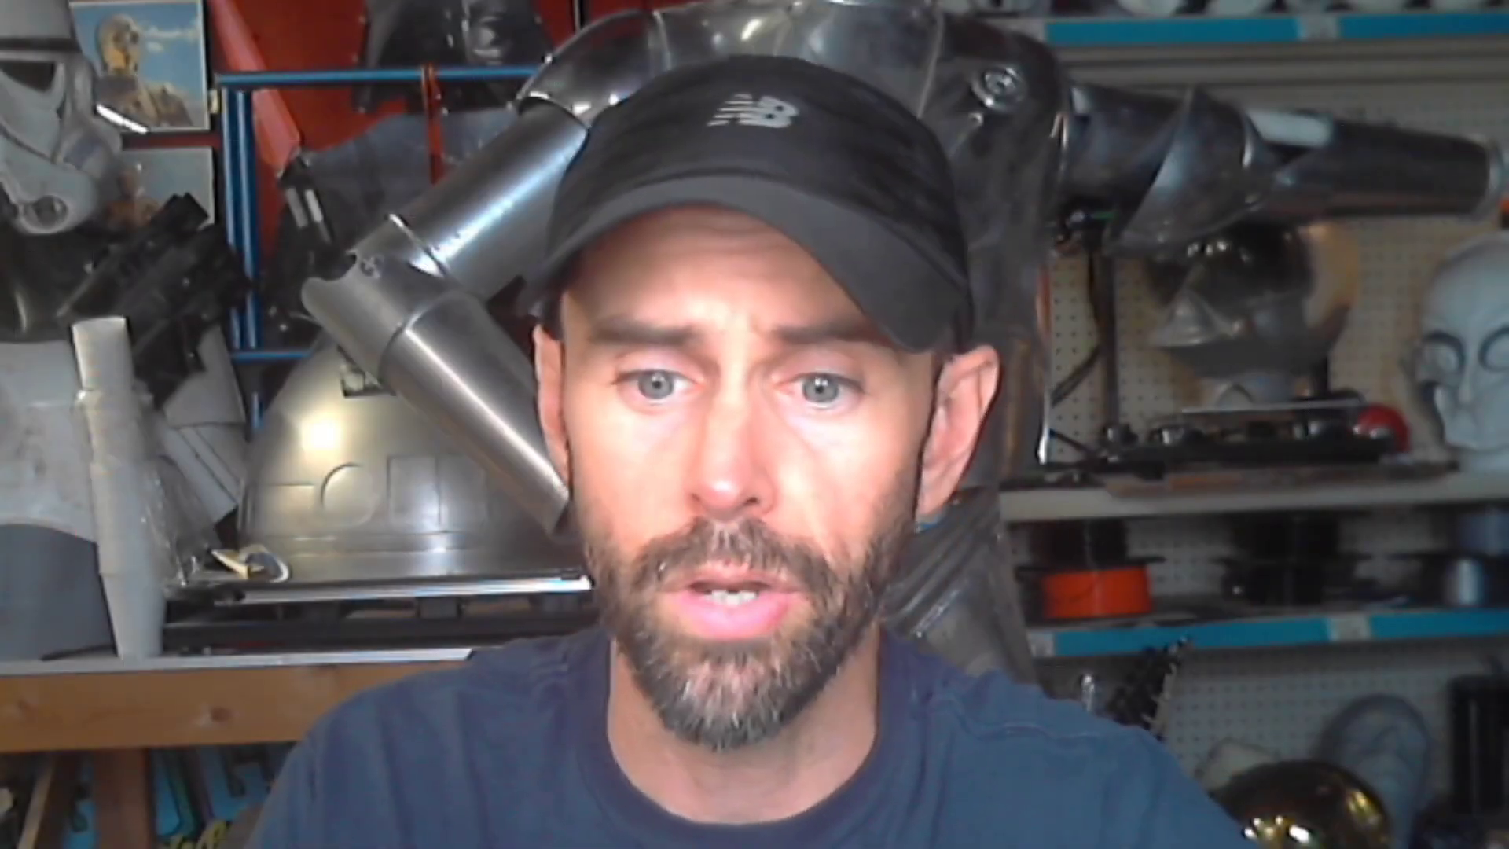